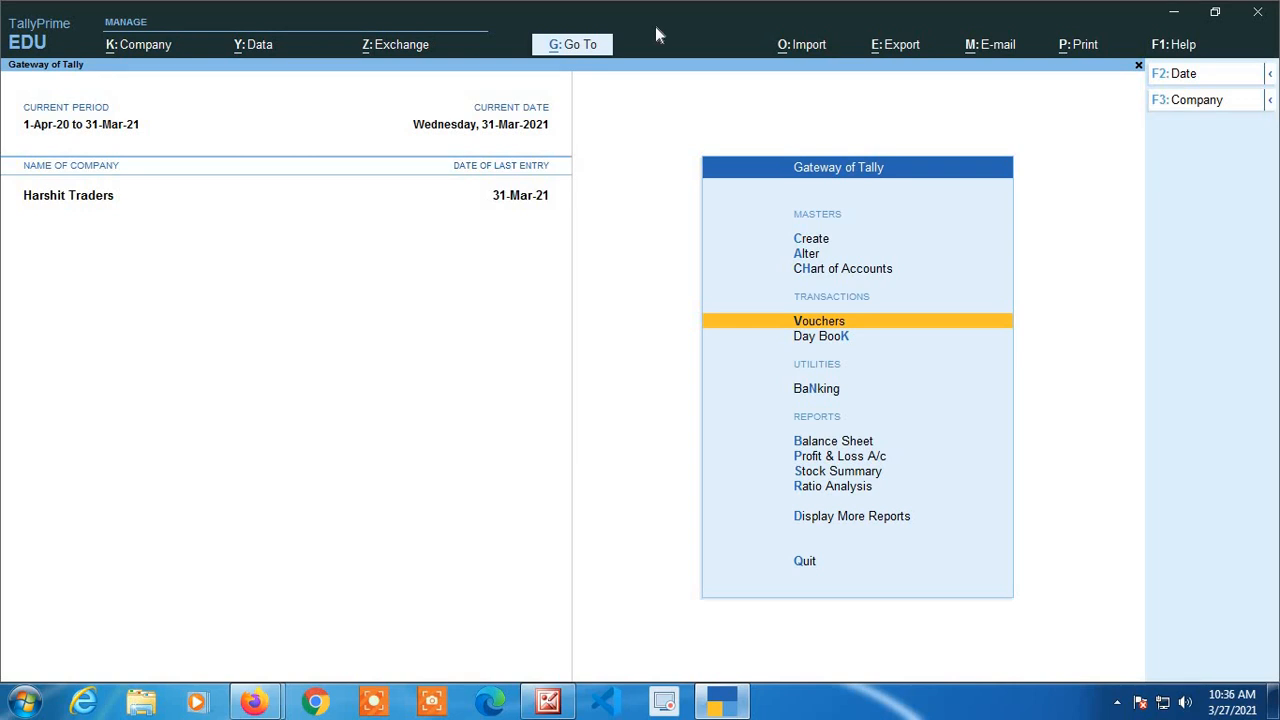
Open accounting voucher creation from the Gateway of Tally and switch the voucher type to Receipt.
{"action": "key", "text": "ctrl"}
{"action": "key", "text": "ctrl"}
{"action": "key", "text": "Return"}
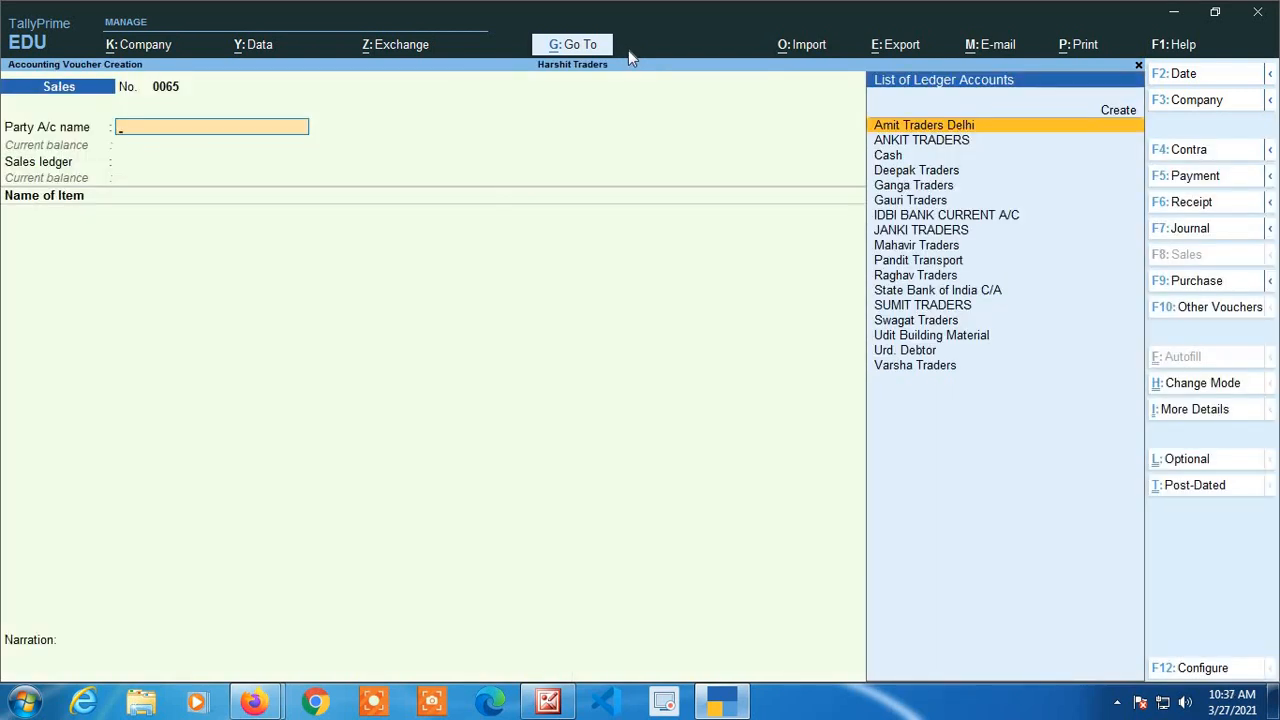
{"action": "left_click", "coordinate": [1178, 208]}
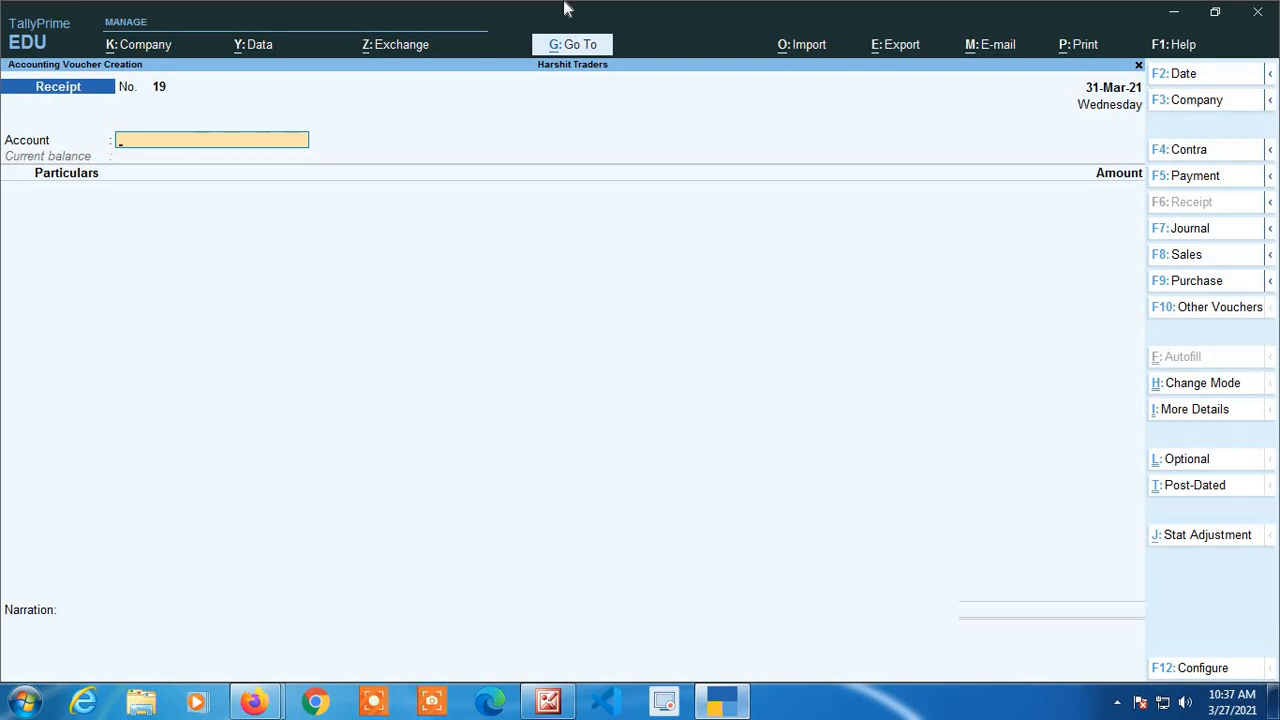
{"action": "key", "text": "alt+g"}
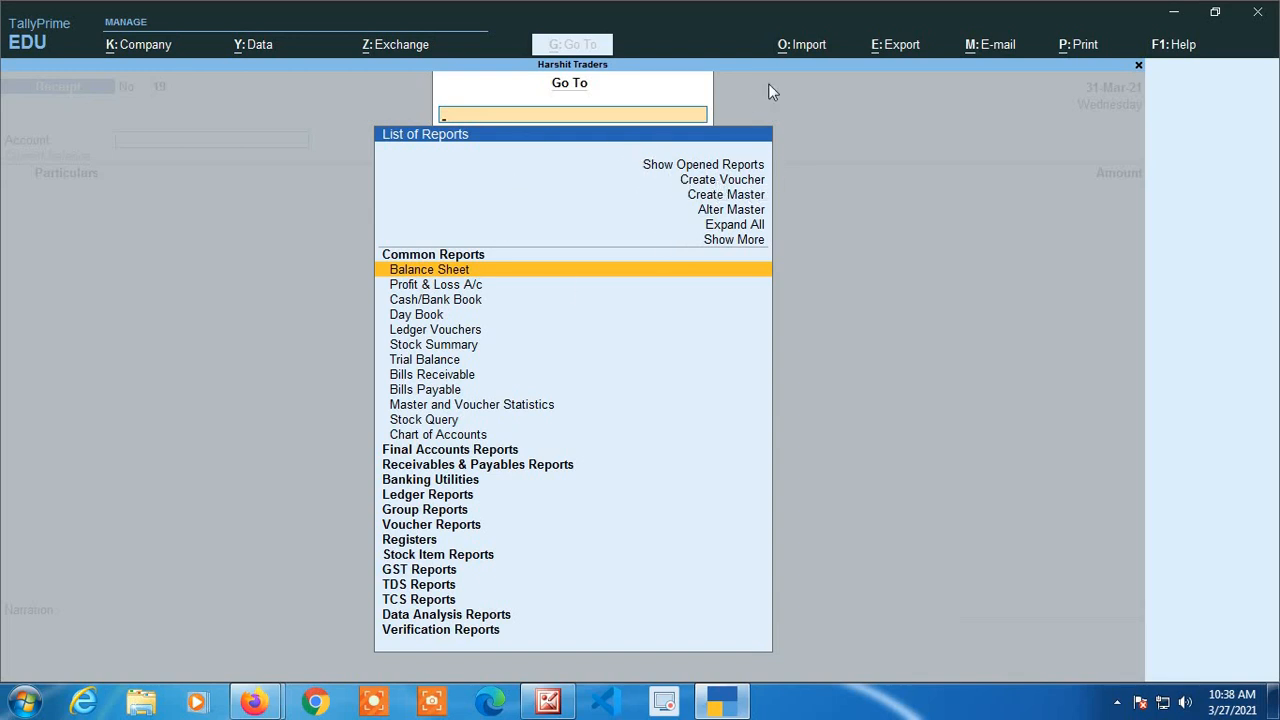
{"action": "key", "text": "Escape"}
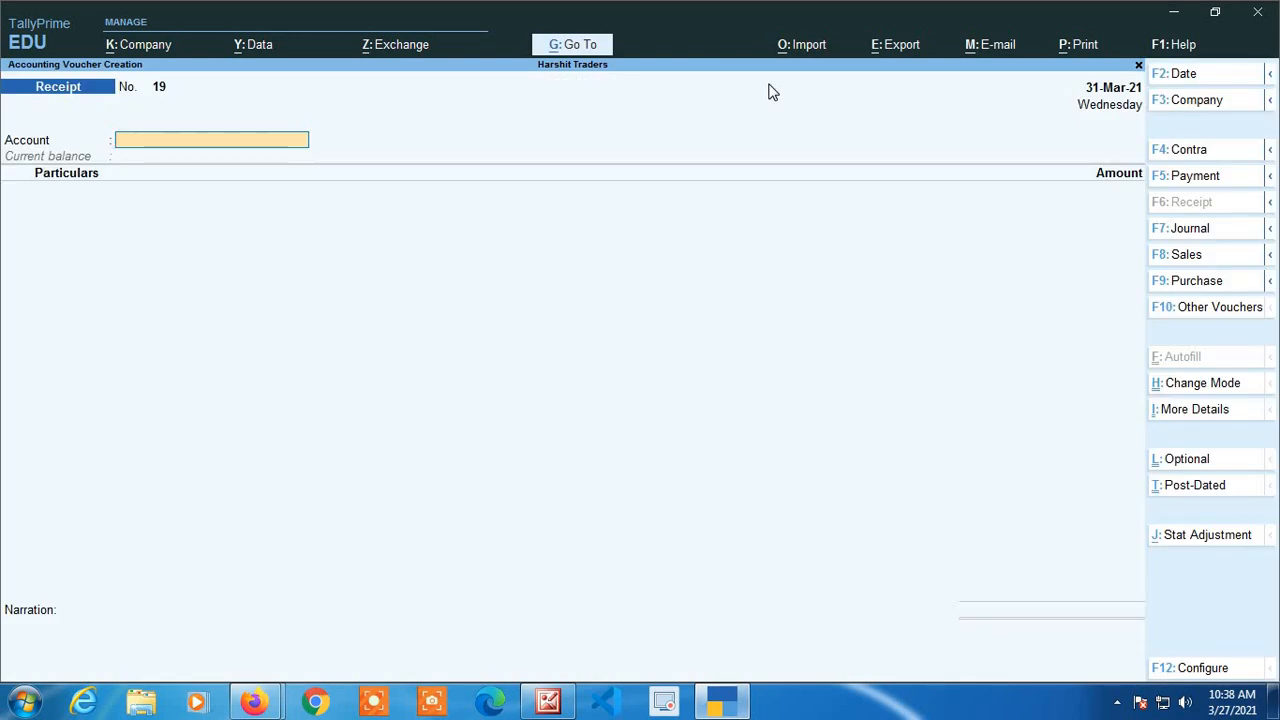
{"action": "key", "text": "Escape"}
{"action": "key", "text": "y"}
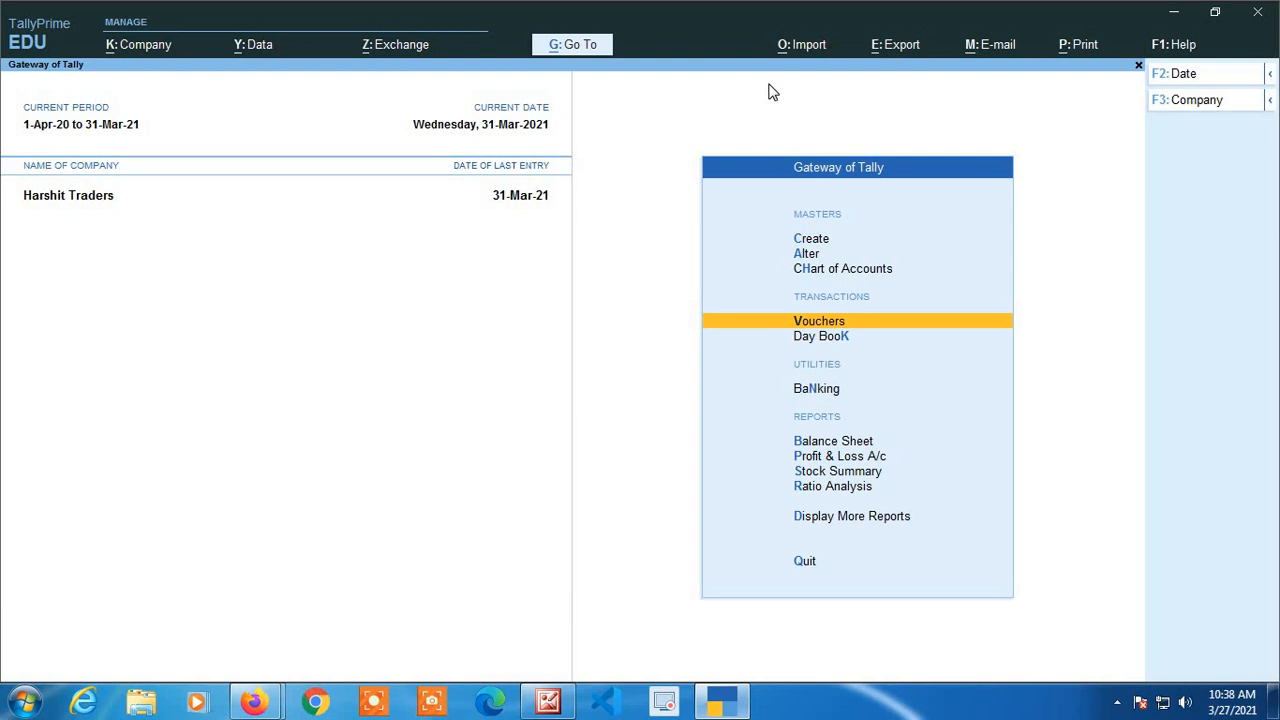
{"action": "key", "text": "Return"}
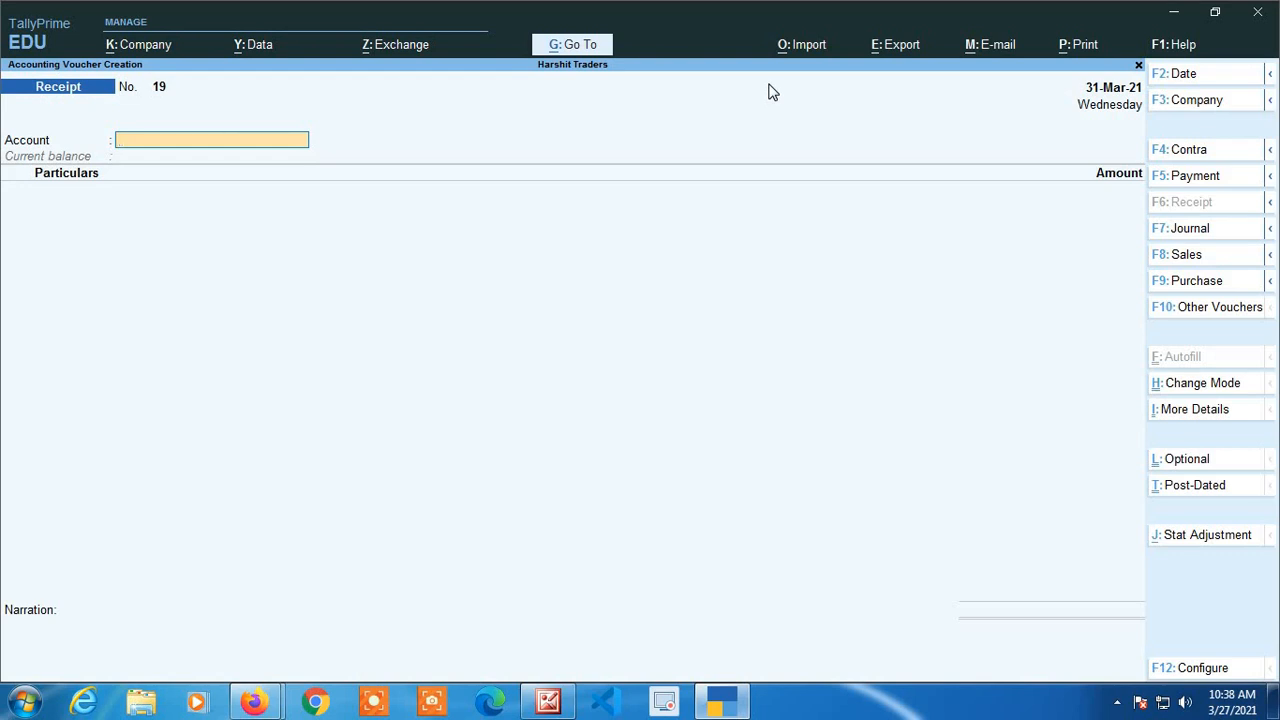
From the open Receipt voucher, use Go To to find "Purchase" and open the Purchase Register.
{"action": "key", "text": "alt+g"}
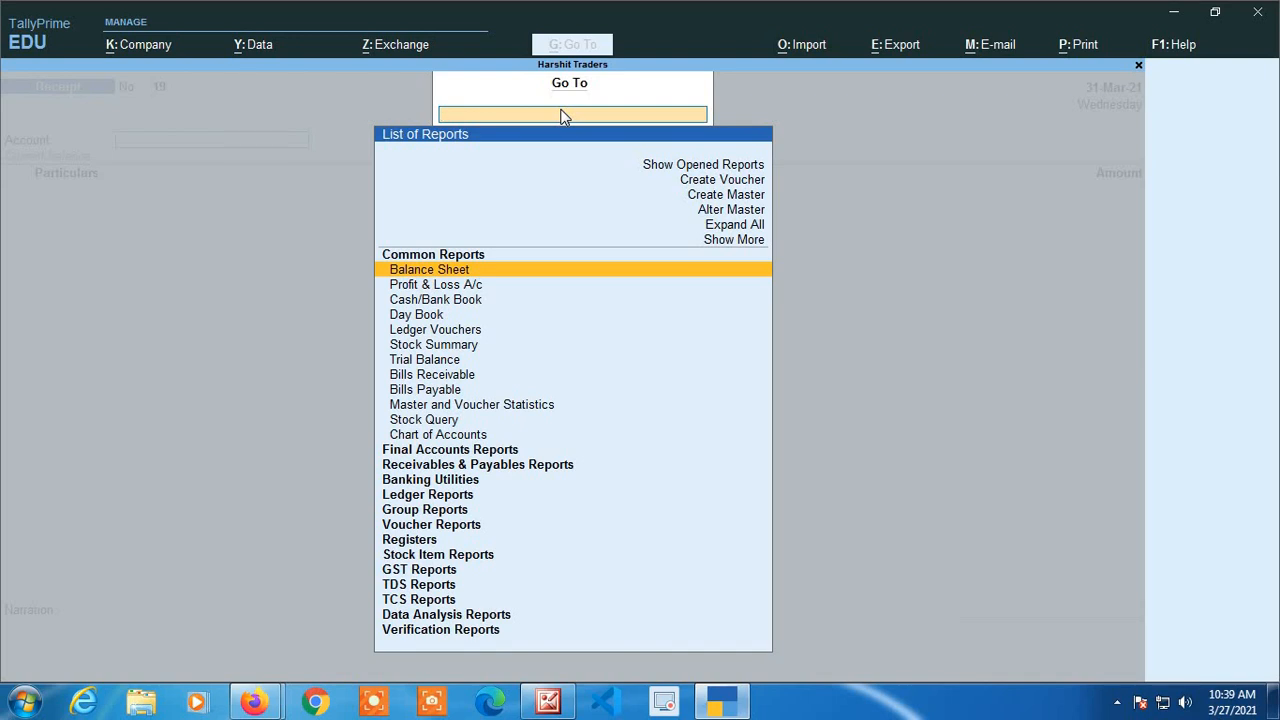
{"action": "type", "text": "Pur"}
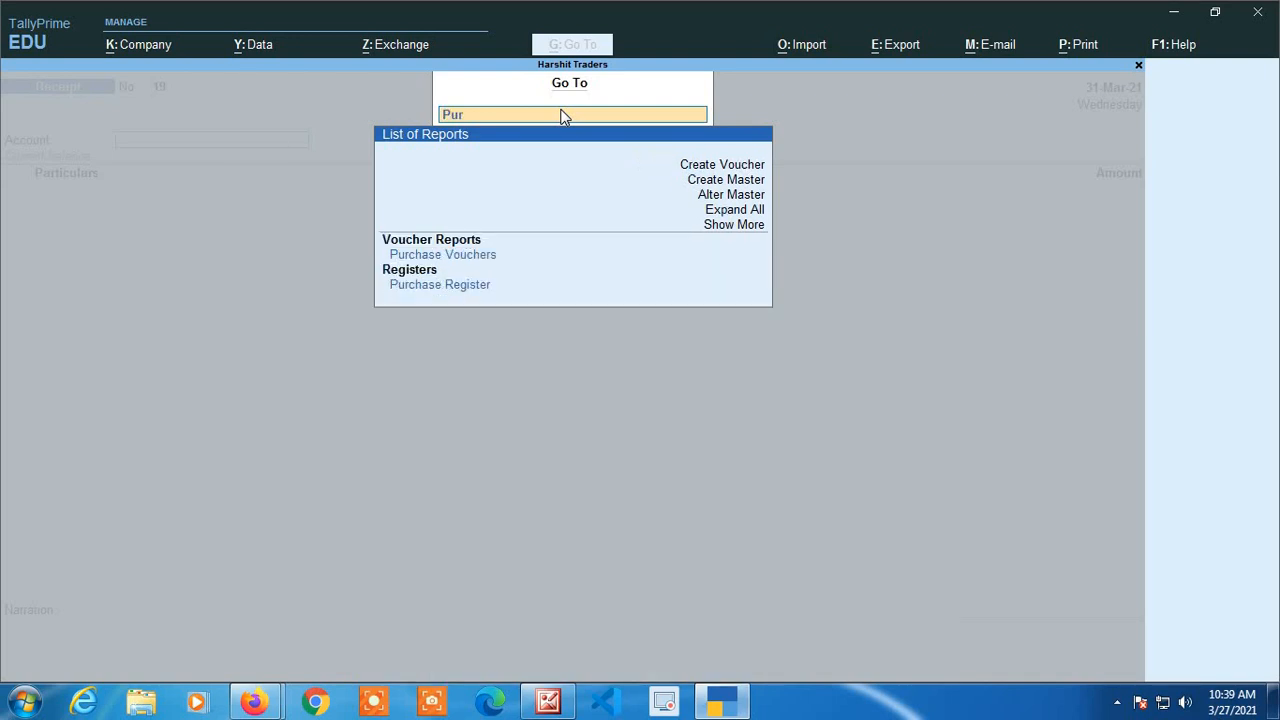
{"action": "type", "text": "chase"}
{"action": "key", "text": "Down"}
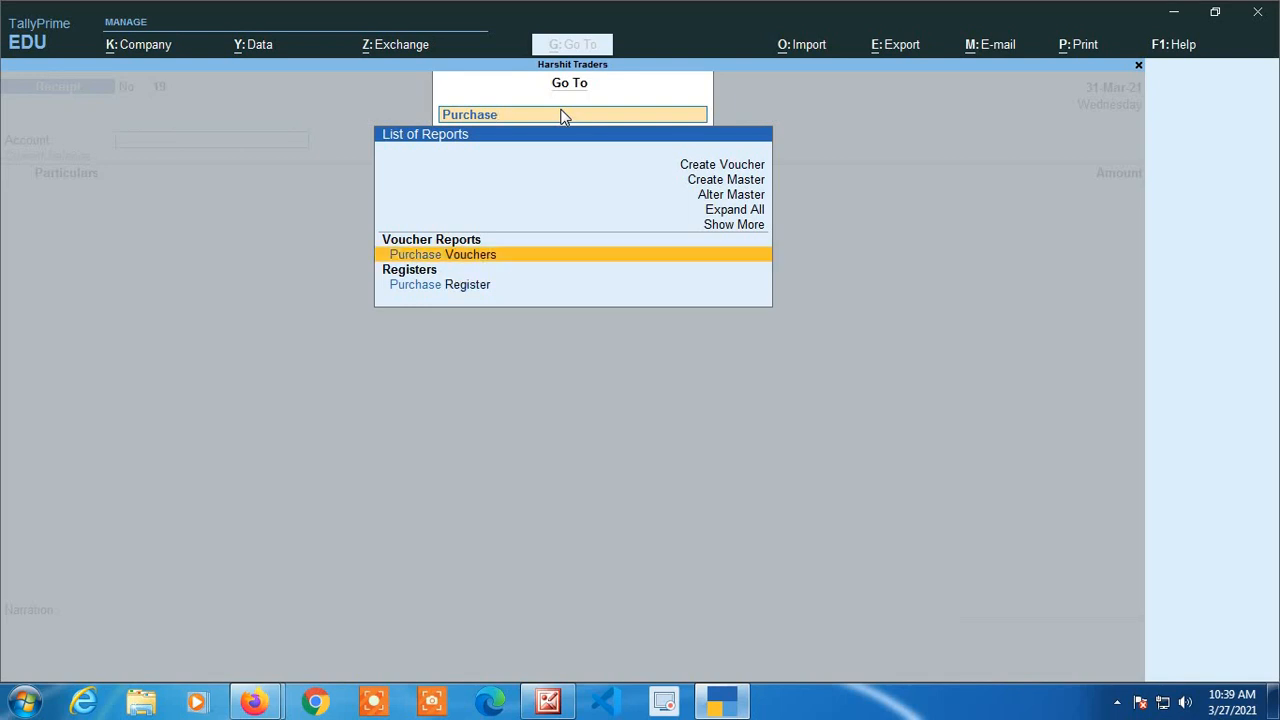
{"action": "key", "text": "Down"}
{"action": "key", "text": "Down"}
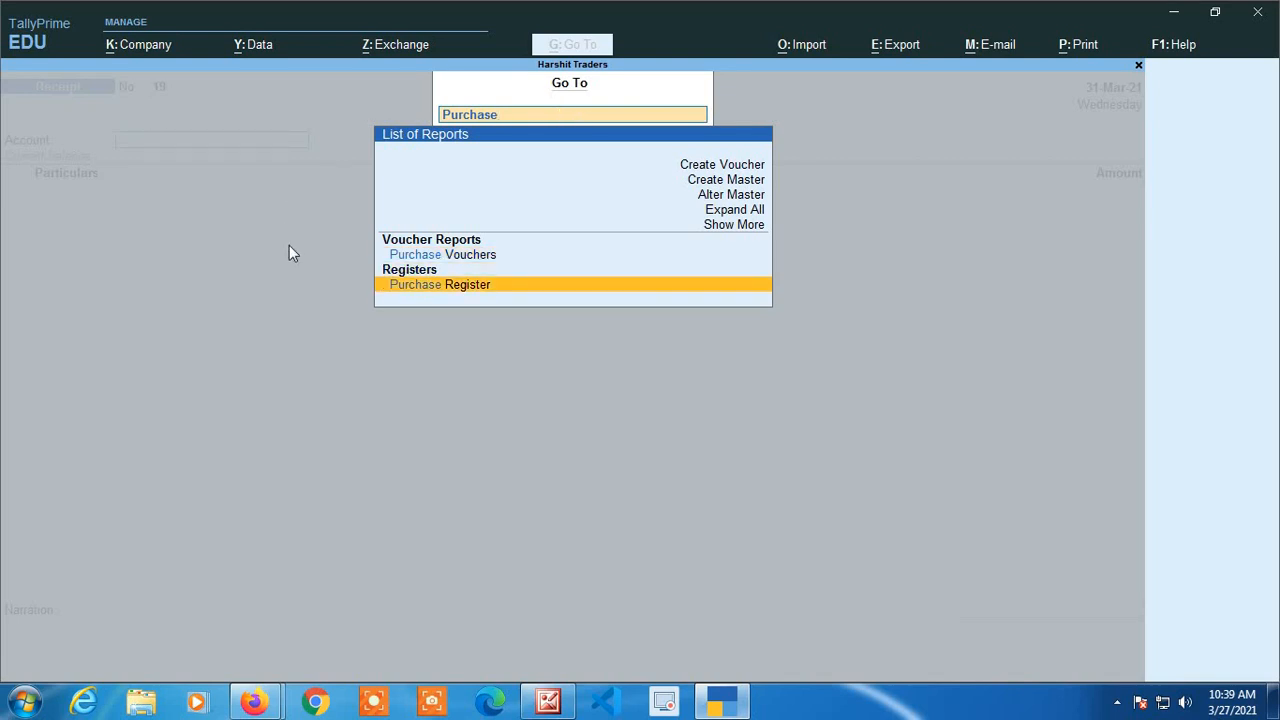
{"action": "key", "text": "Return"}
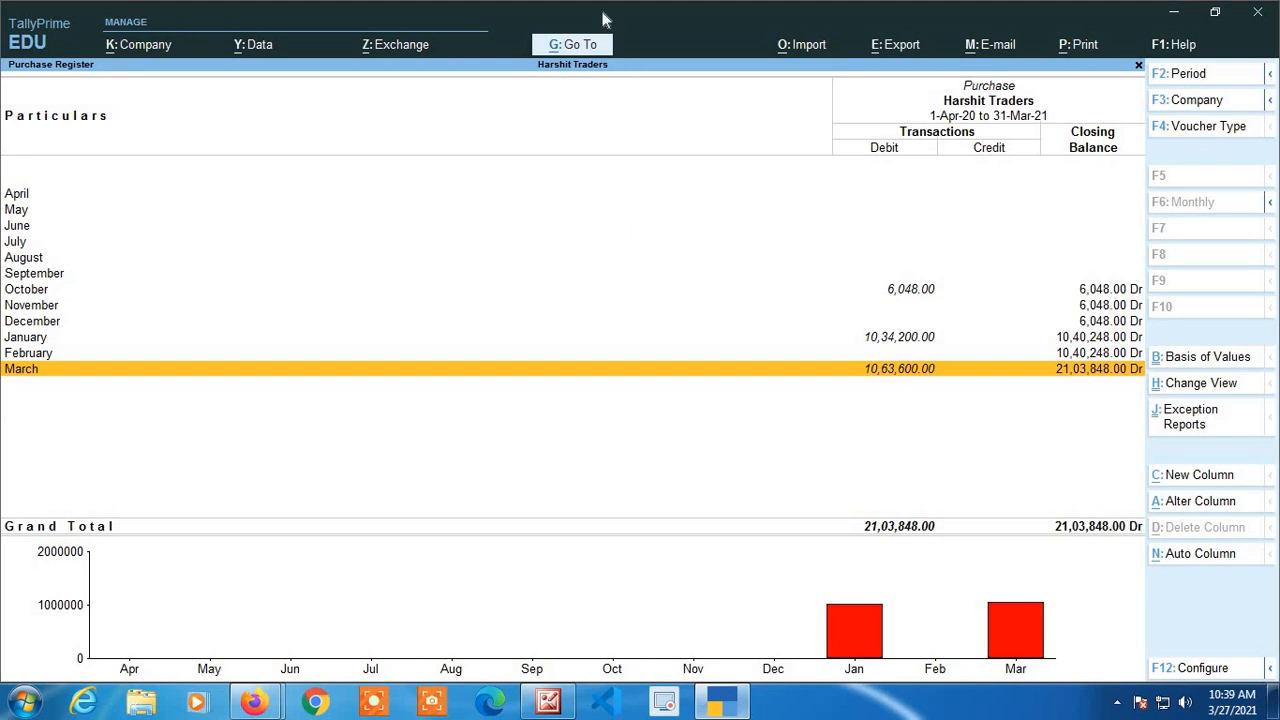
Use Go To to find "Gstr-1" and open the GSTR-1 report over the Purchase Register.
{"action": "key", "text": "alt+g"}
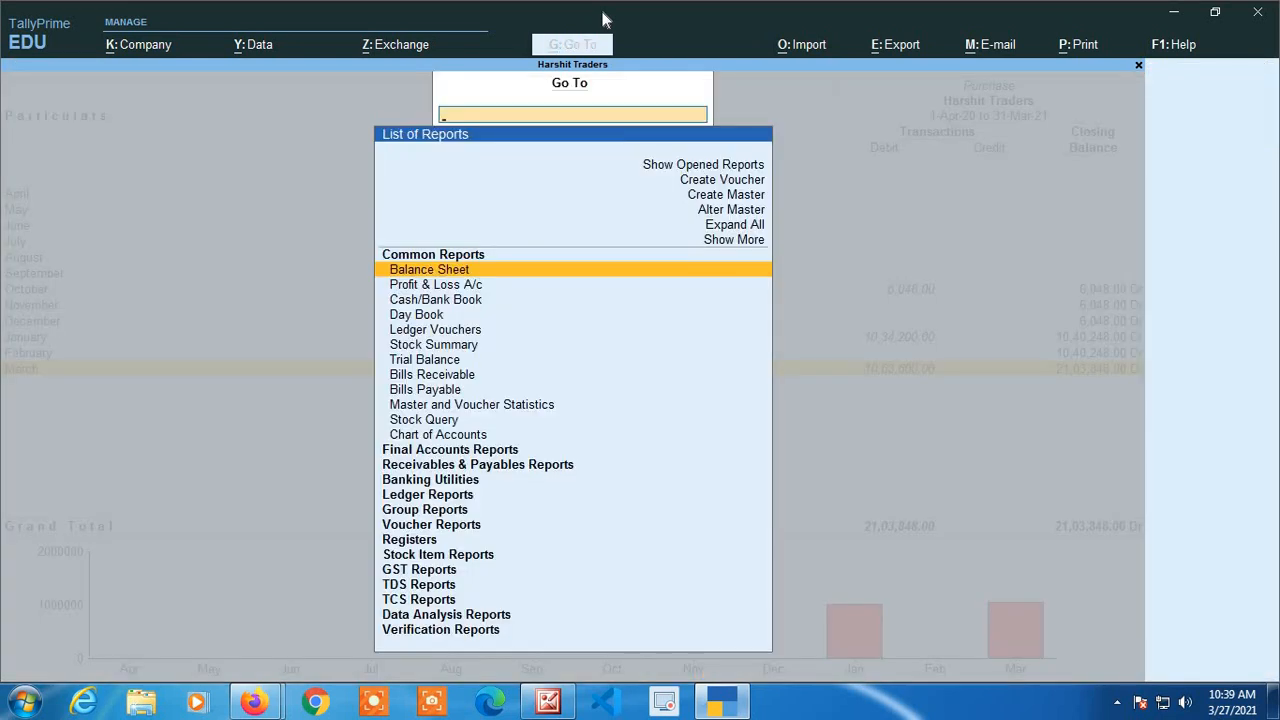
{"action": "type", "text": "Gstr"}
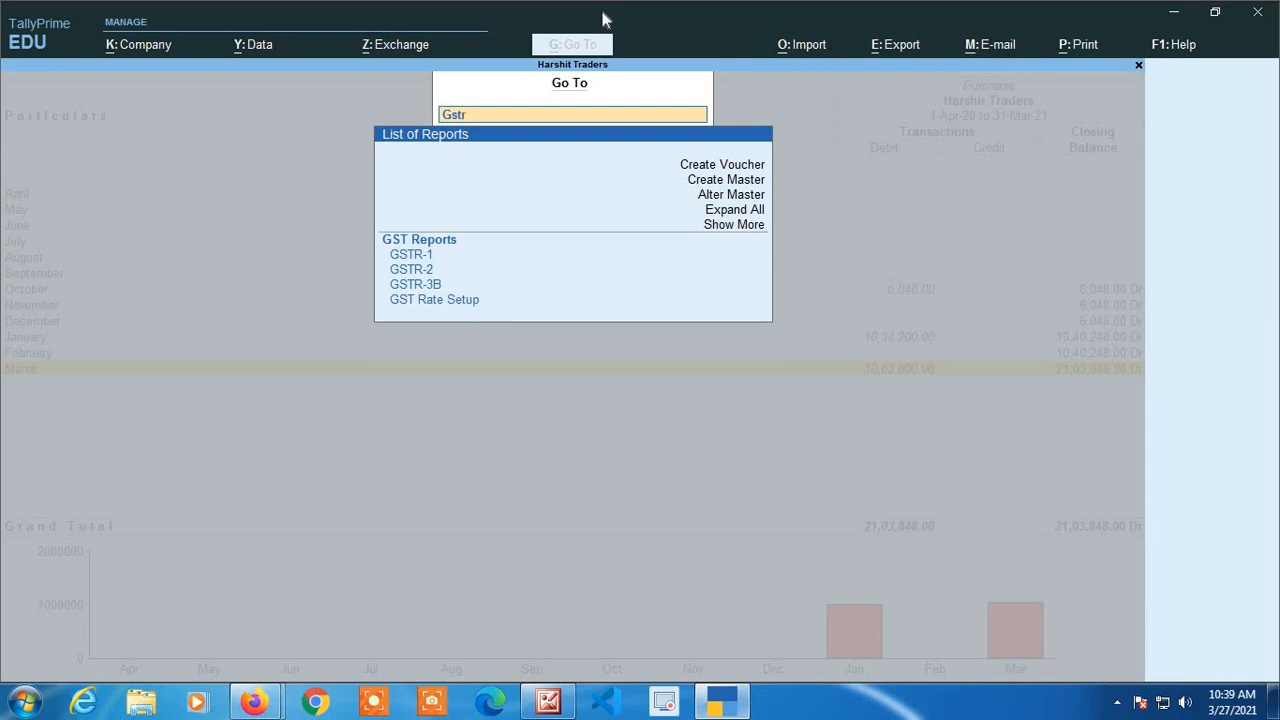
{"action": "type", "text": "-1"}
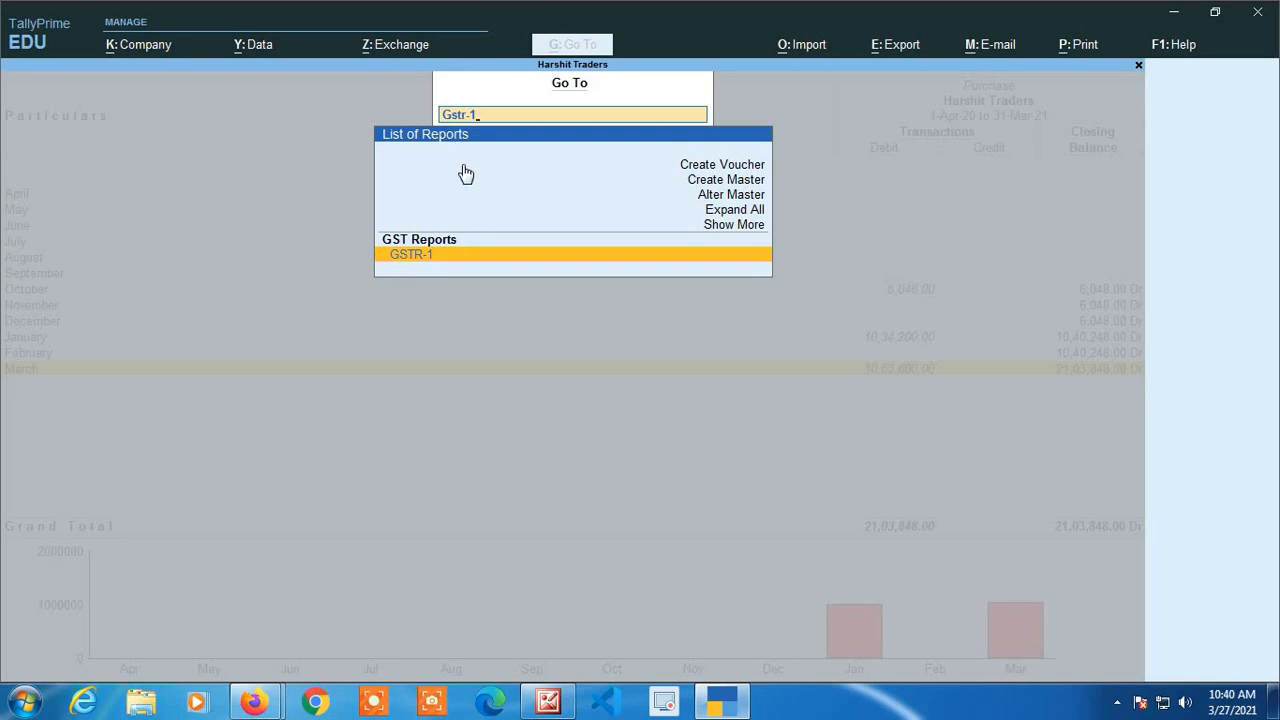
{"action": "key", "text": "Return"}
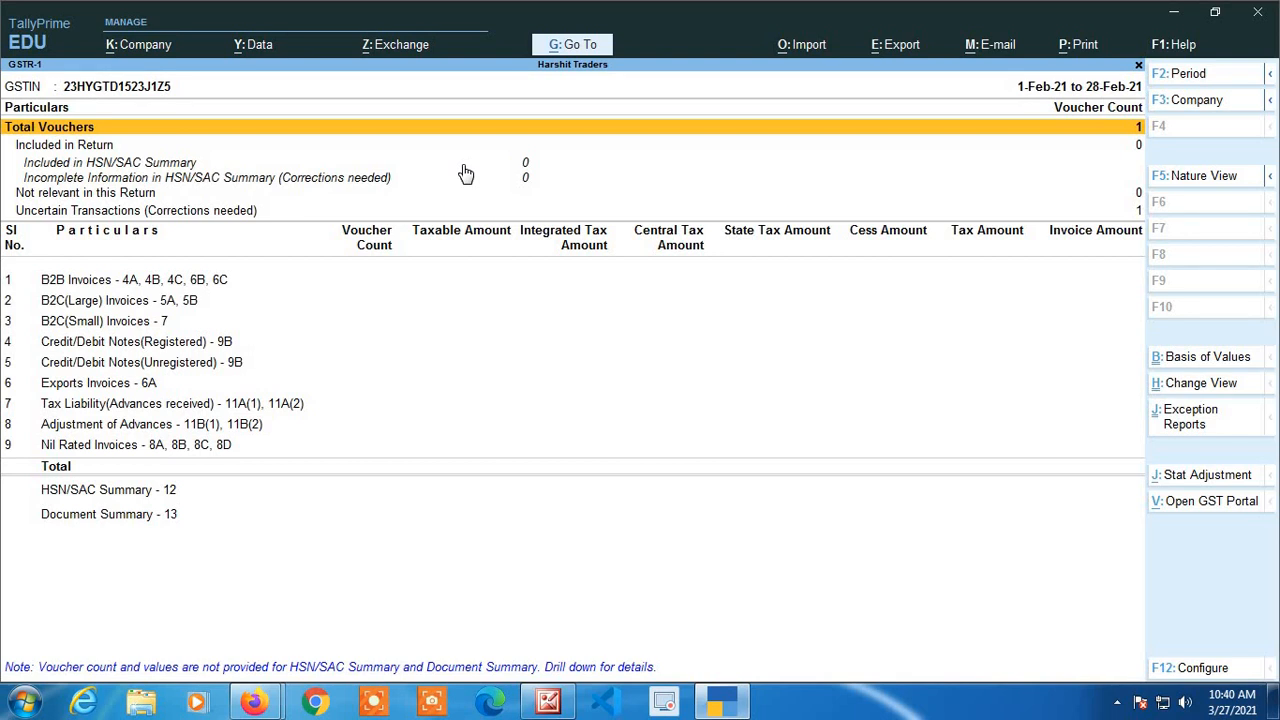
Use Go To to find "Gstr-3" and open the GSTR-3B report.
{"action": "key", "text": "alt+g"}
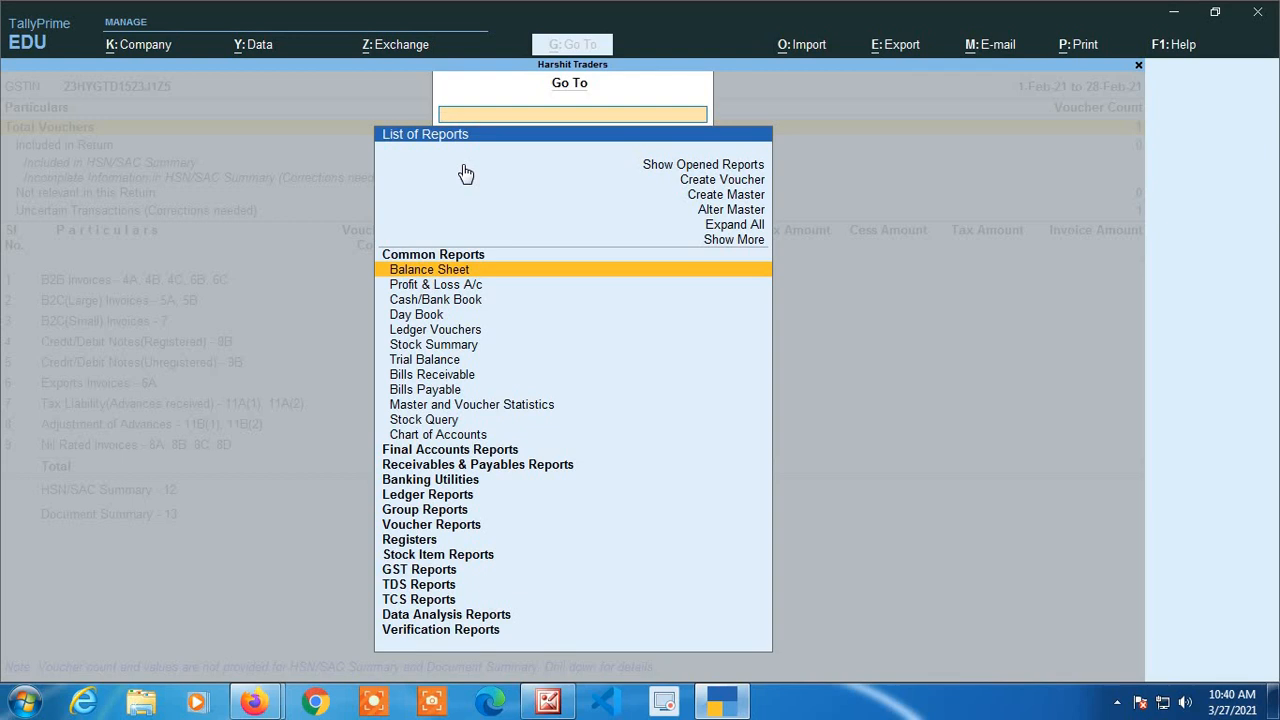
{"action": "type", "text": "Gstr"}
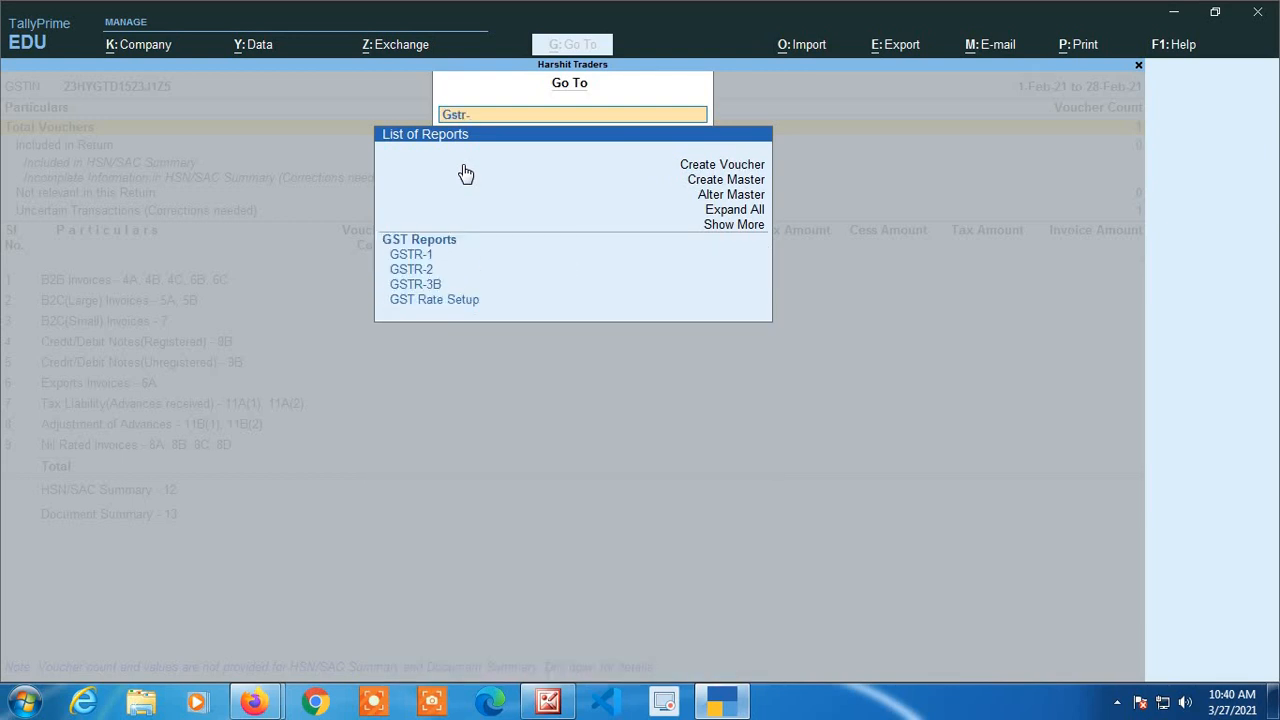
{"action": "type", "text": "-3"}
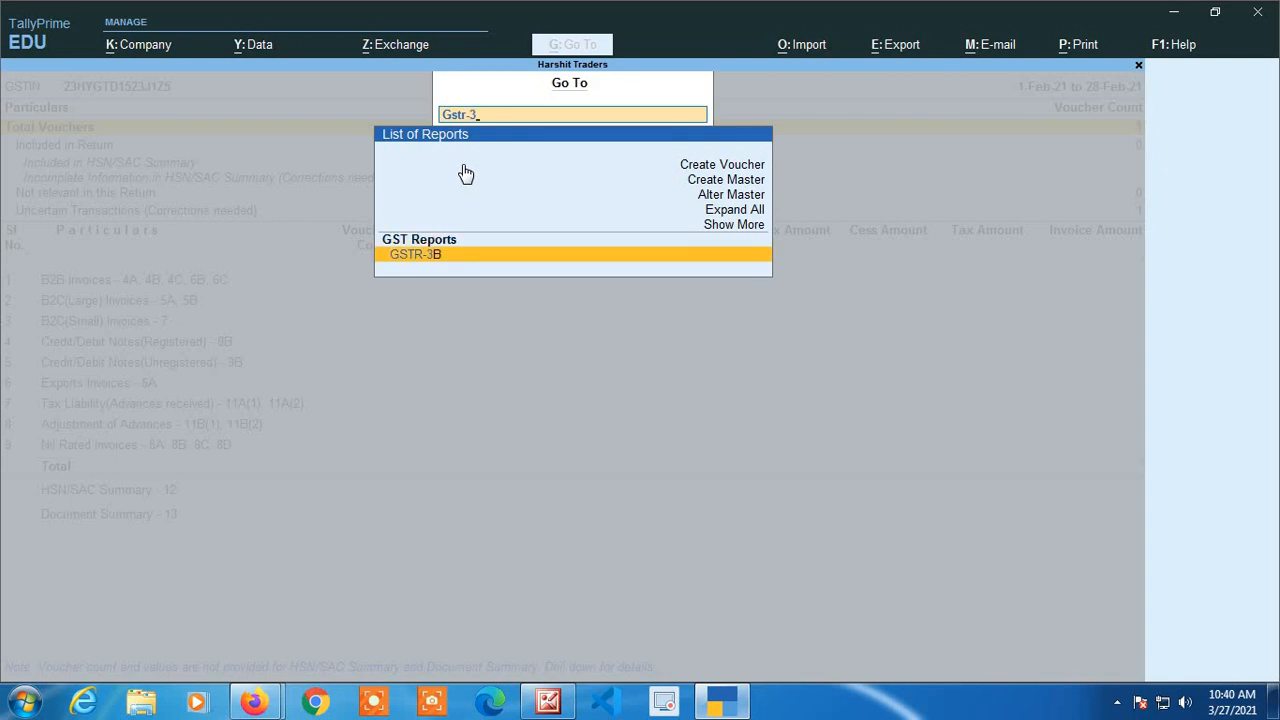
{"action": "key", "text": "Return"}
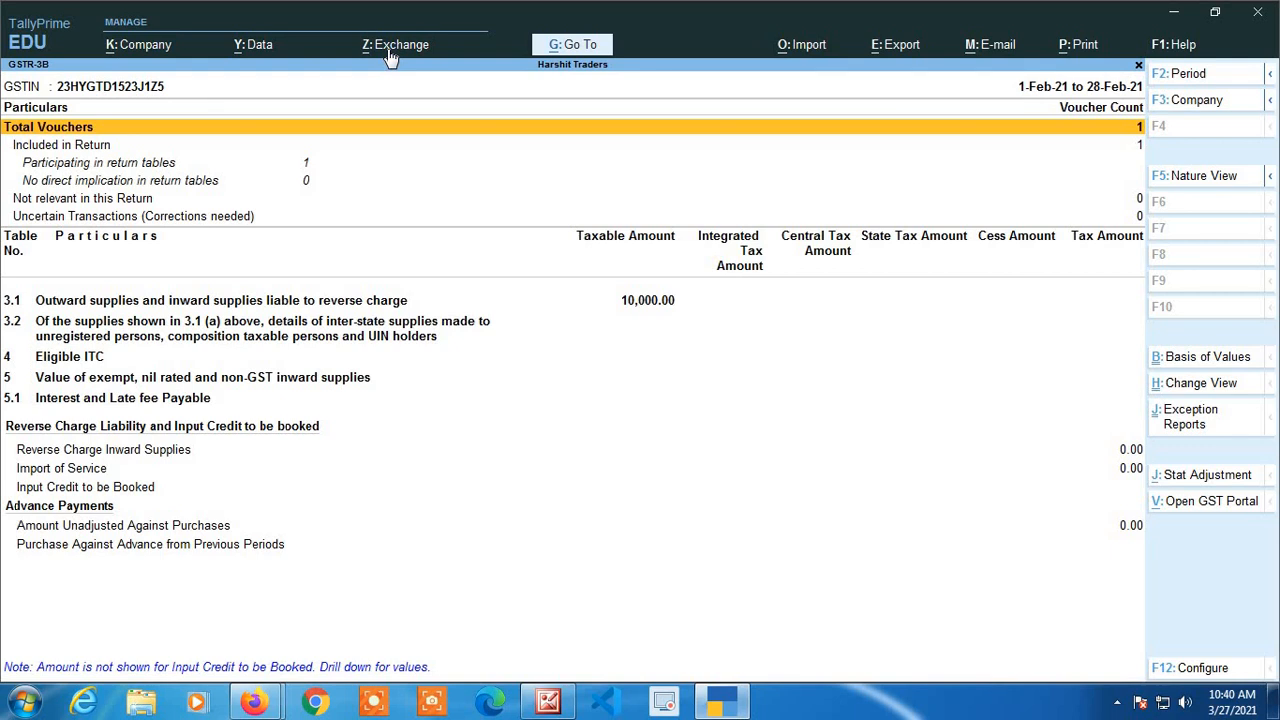
Use Go To to find "Stock" and open the Stock Summary report.
{"action": "key", "text": "alt+g"}
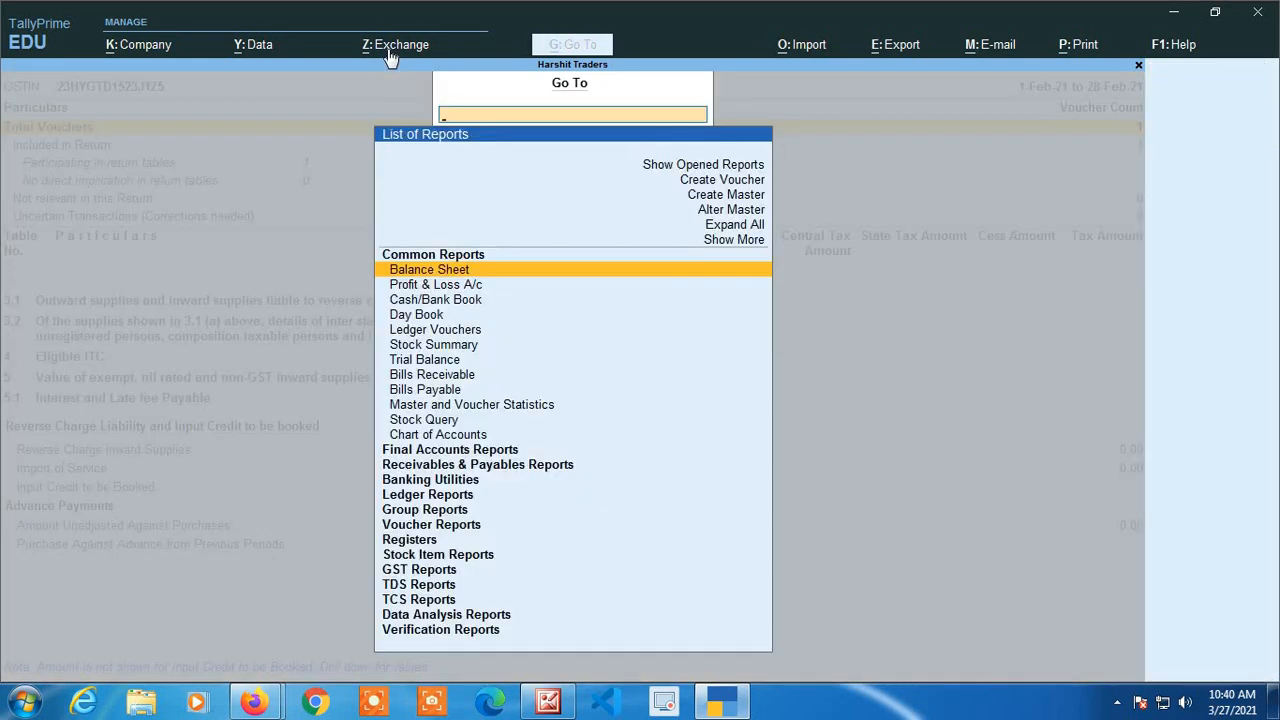
{"action": "type", "text": "Stock"}
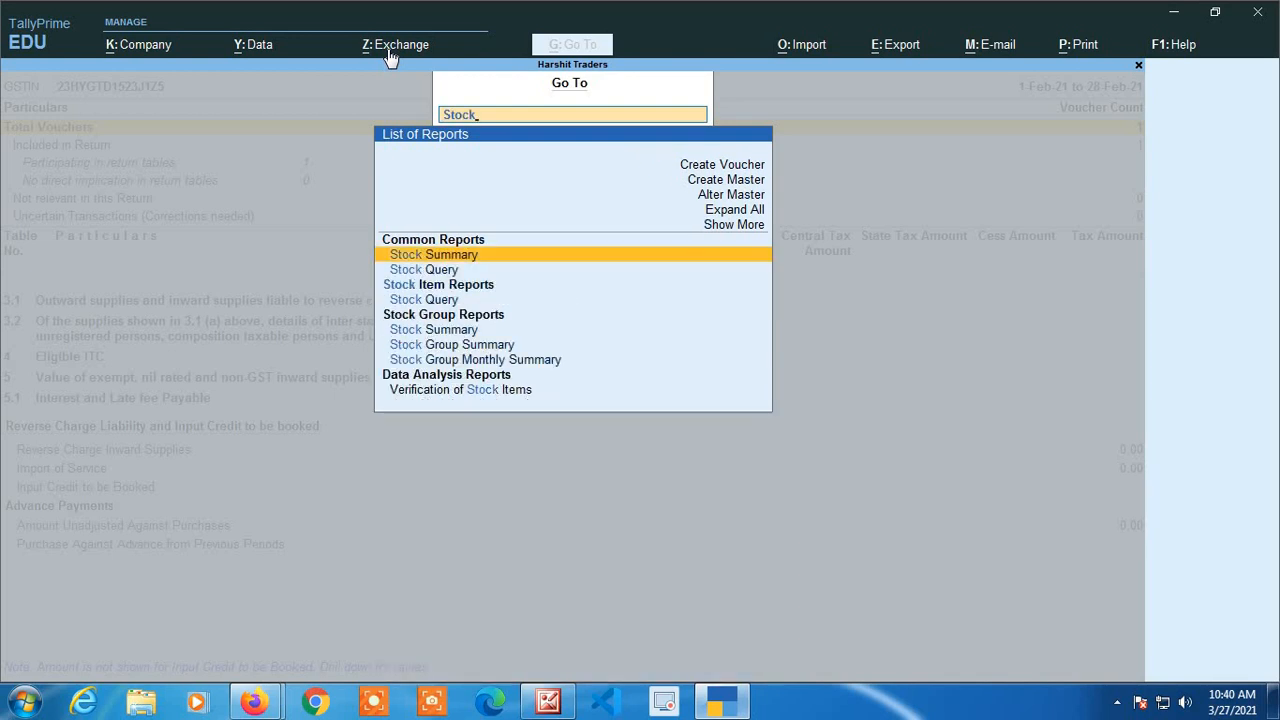
{"action": "key", "text": "Return"}
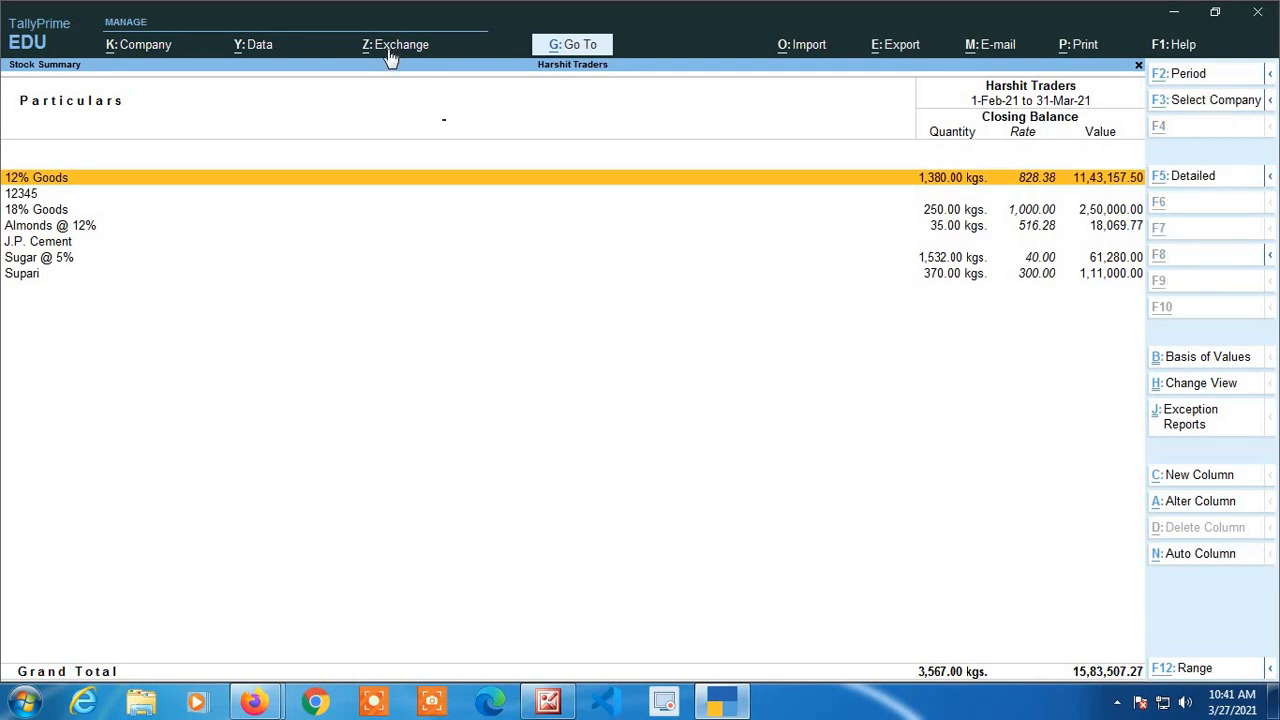
Show the list of opened reports through Go To and go through its entries down to Stock Summary.
{"action": "key", "text": "alt+g"}
{"action": "key", "text": "Up"}
{"action": "key", "text": "Up"}
{"action": "key", "text": "Up"}
{"action": "key", "text": "Up"}
{"action": "key", "text": "Up"}
{"action": "key", "text": "Up"}
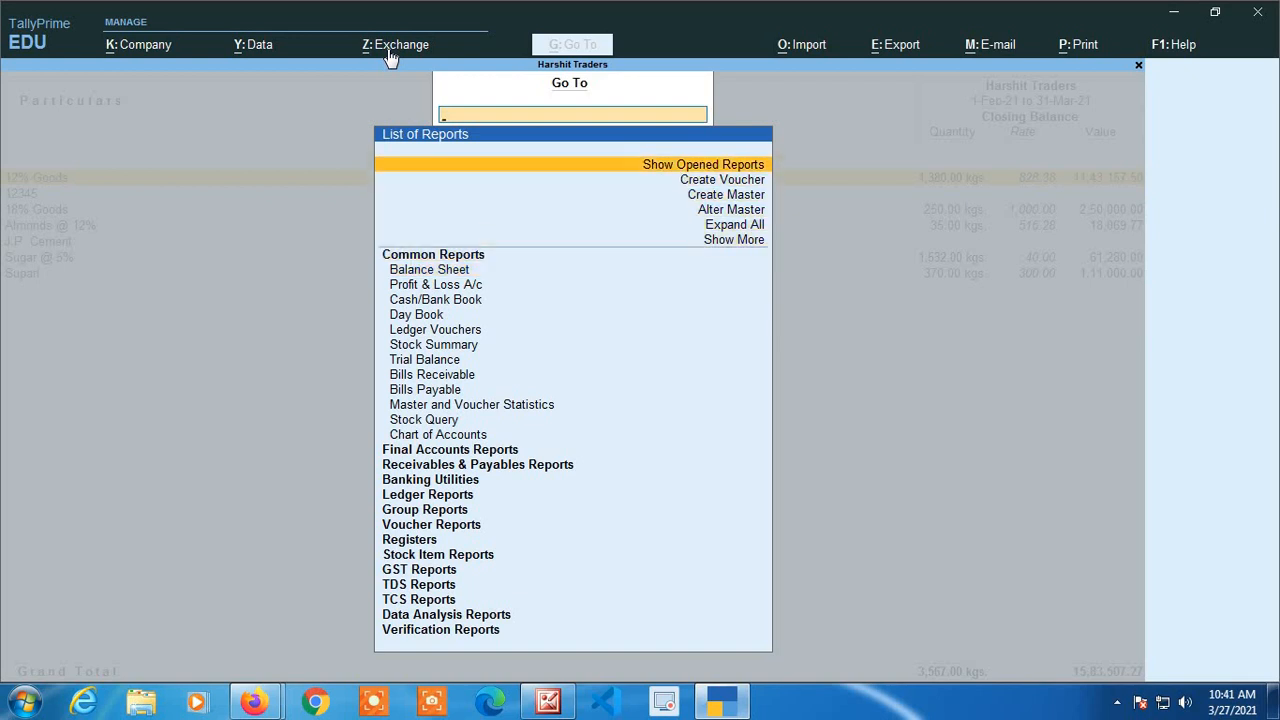
{"action": "key", "text": "Return"}
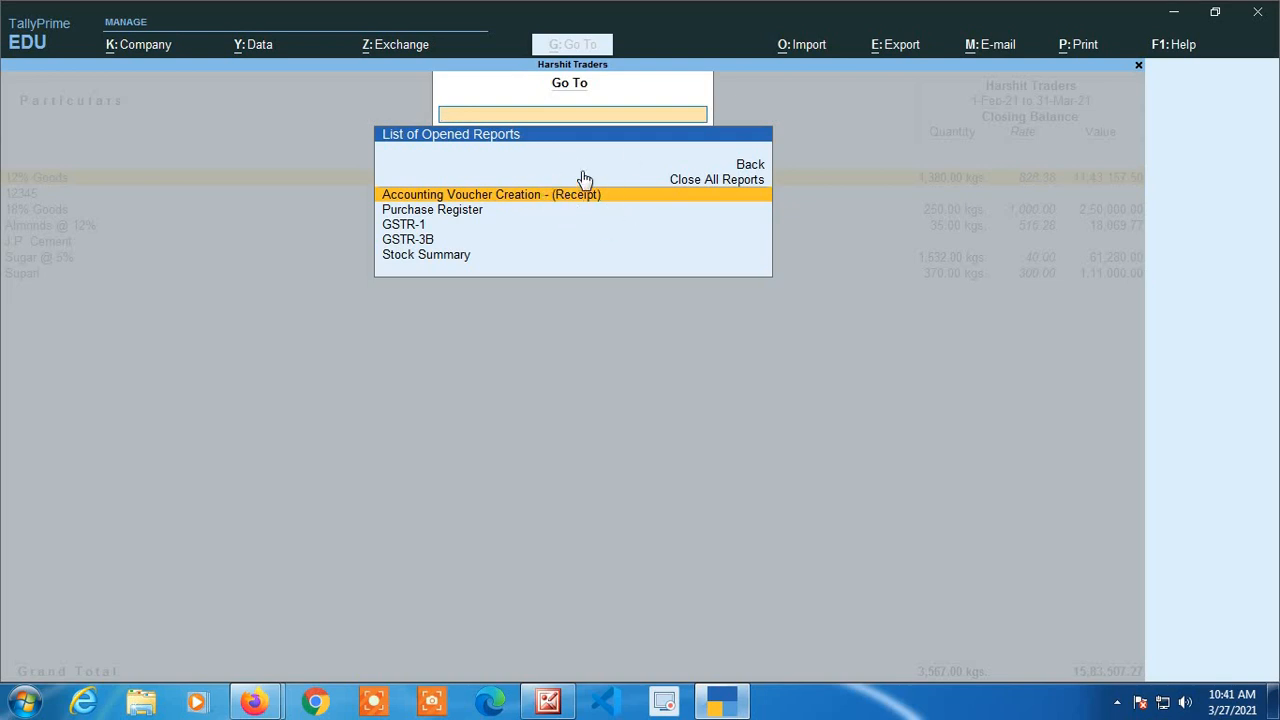
{"action": "key", "text": "Down"}
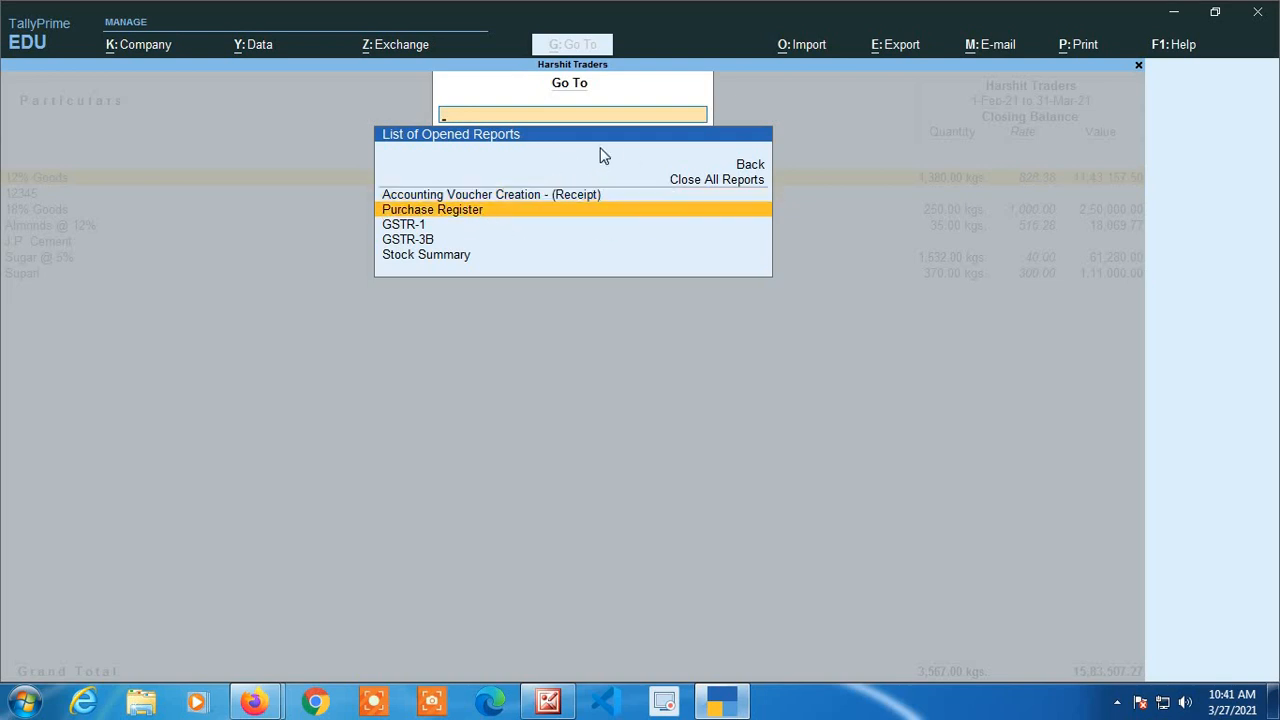
{"action": "key", "text": "Down"}
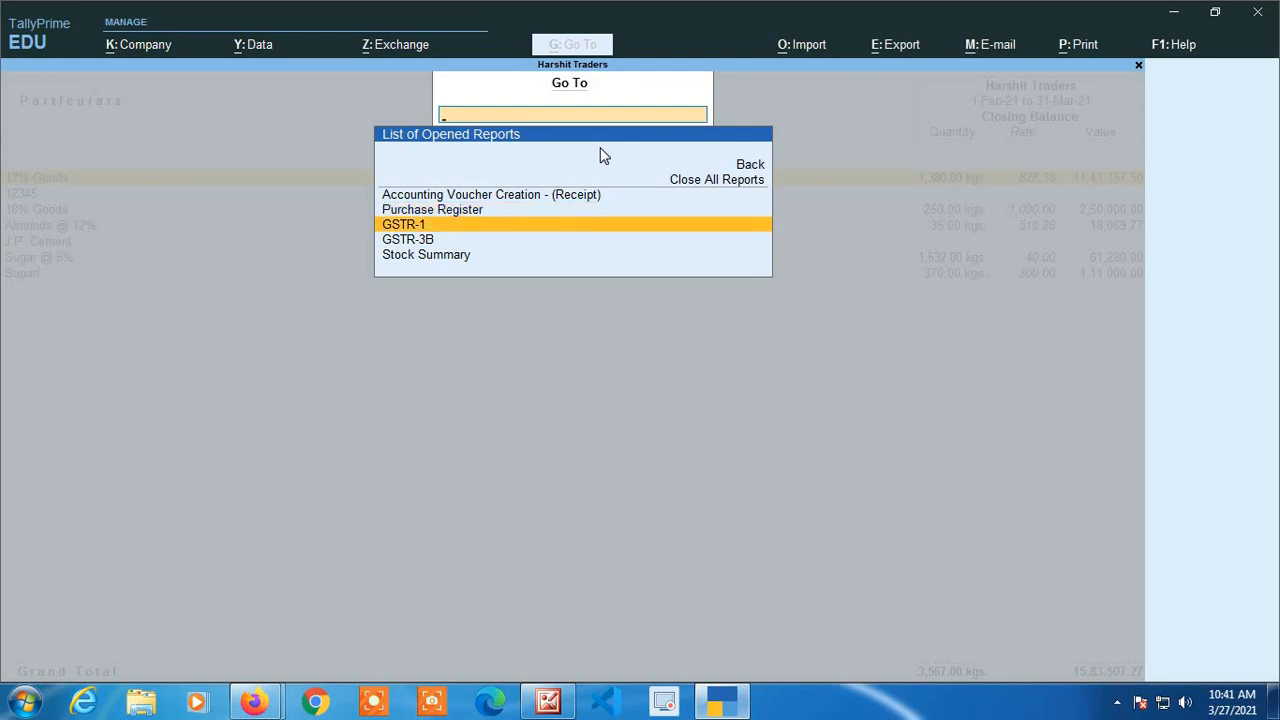
{"action": "key", "text": "Down"}
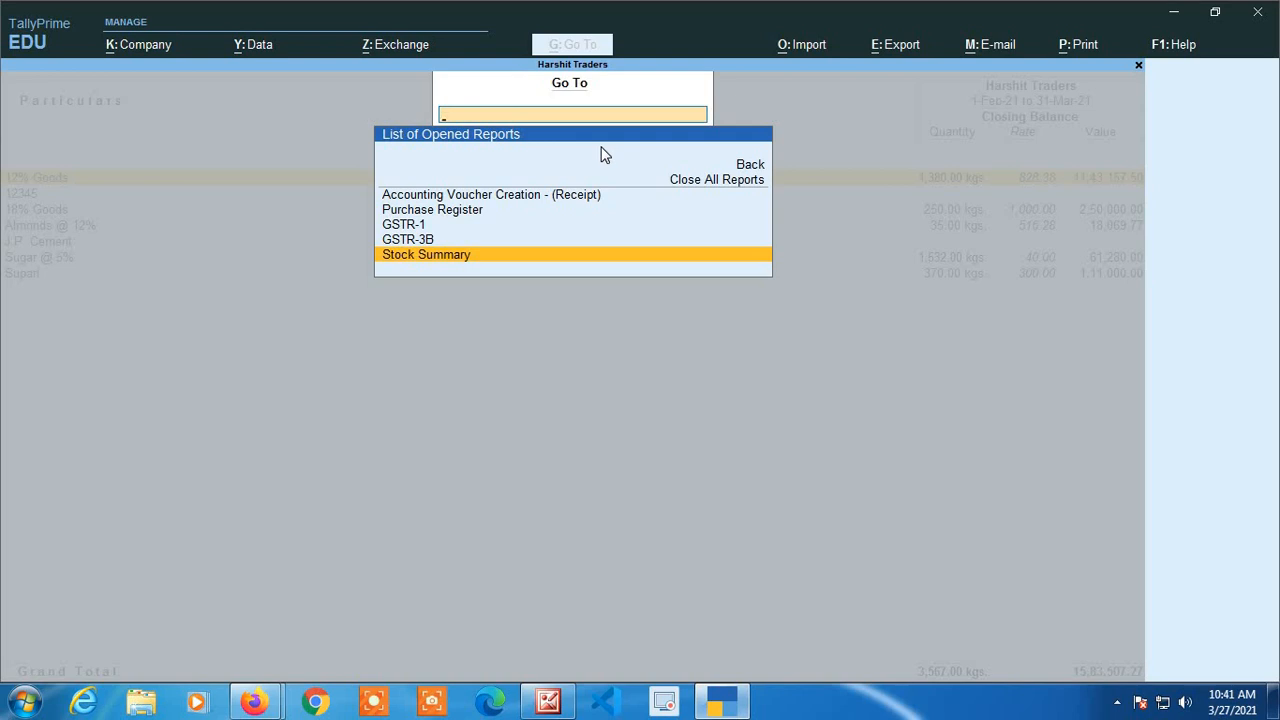
Close all opened reports at once from the list of opened reports.
{"action": "key", "text": "Up"}
{"action": "key", "text": "Up"}
{"action": "key", "text": "Up"}
{"action": "key", "text": "Up"}
{"action": "key", "text": "Up"}
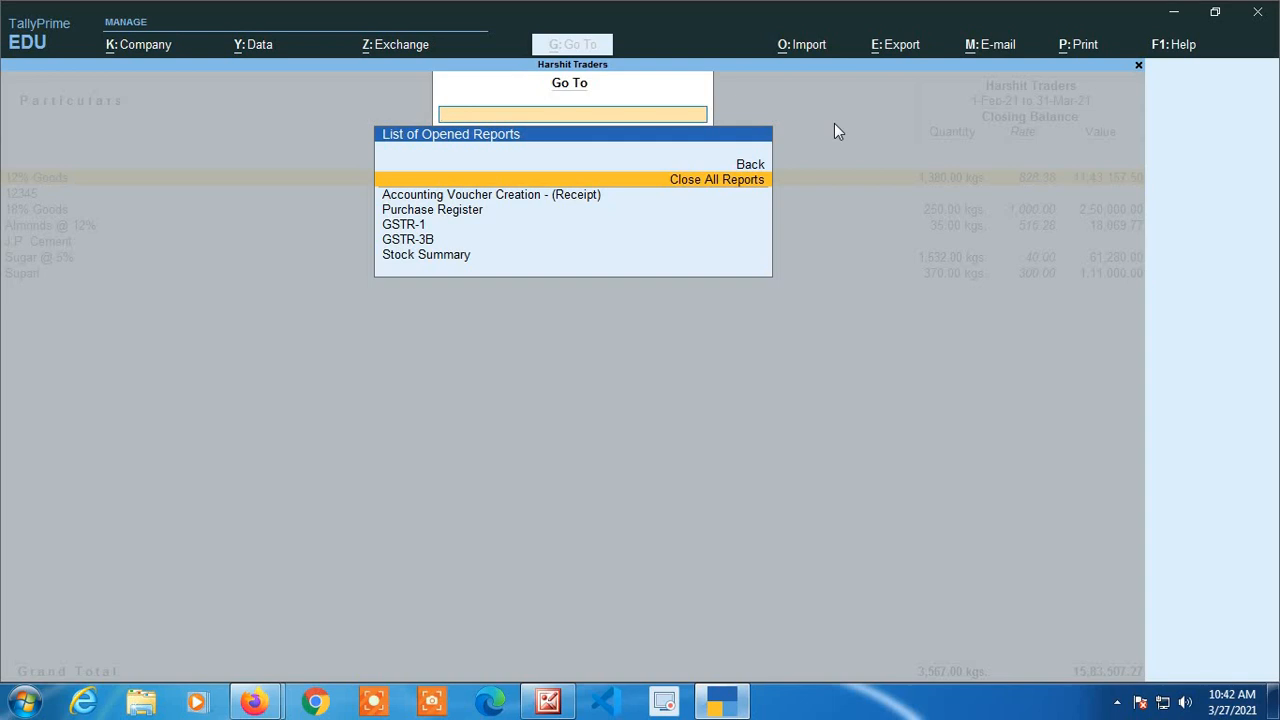
{"action": "key", "text": "Down"}
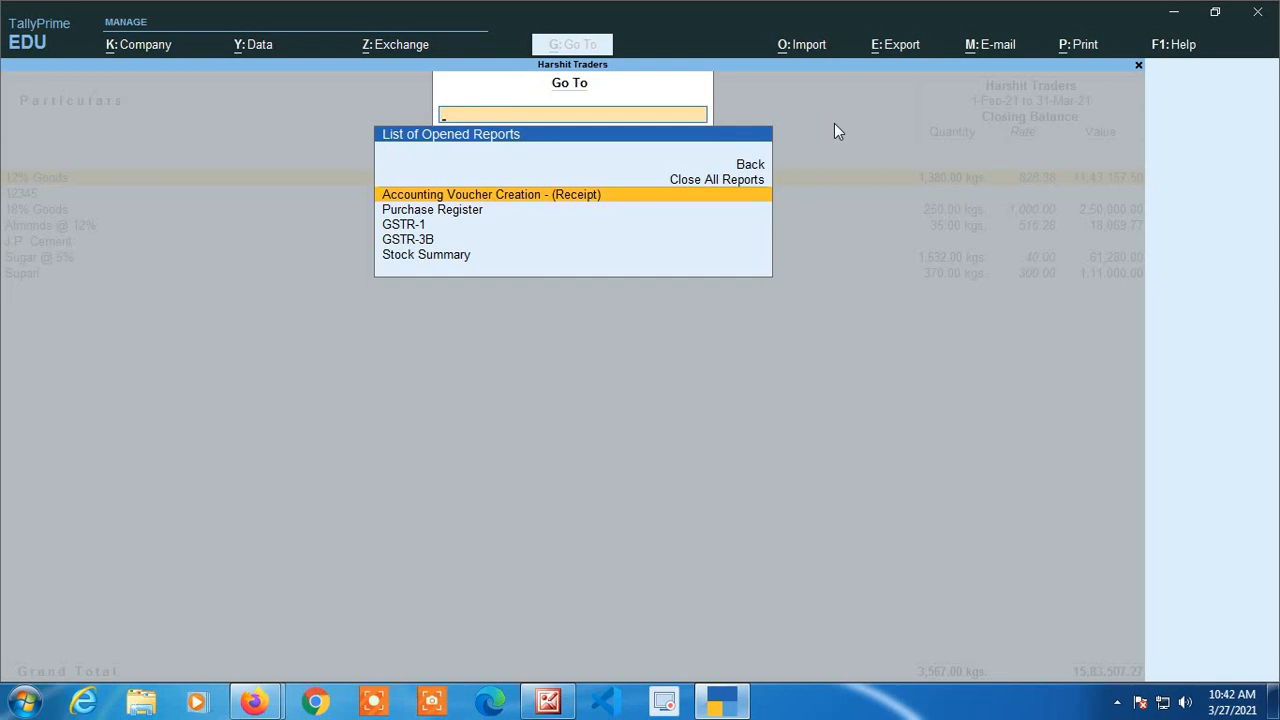
{"action": "key", "text": "Up"}
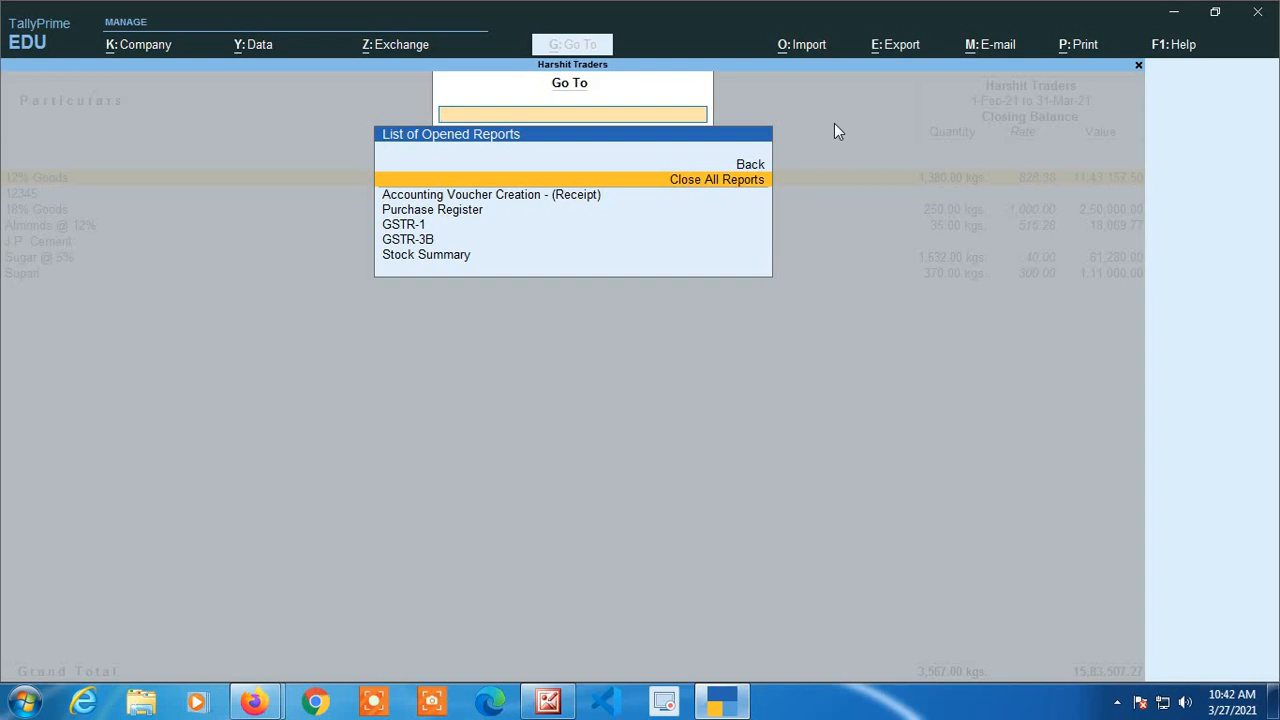
{"action": "key", "text": "Return"}
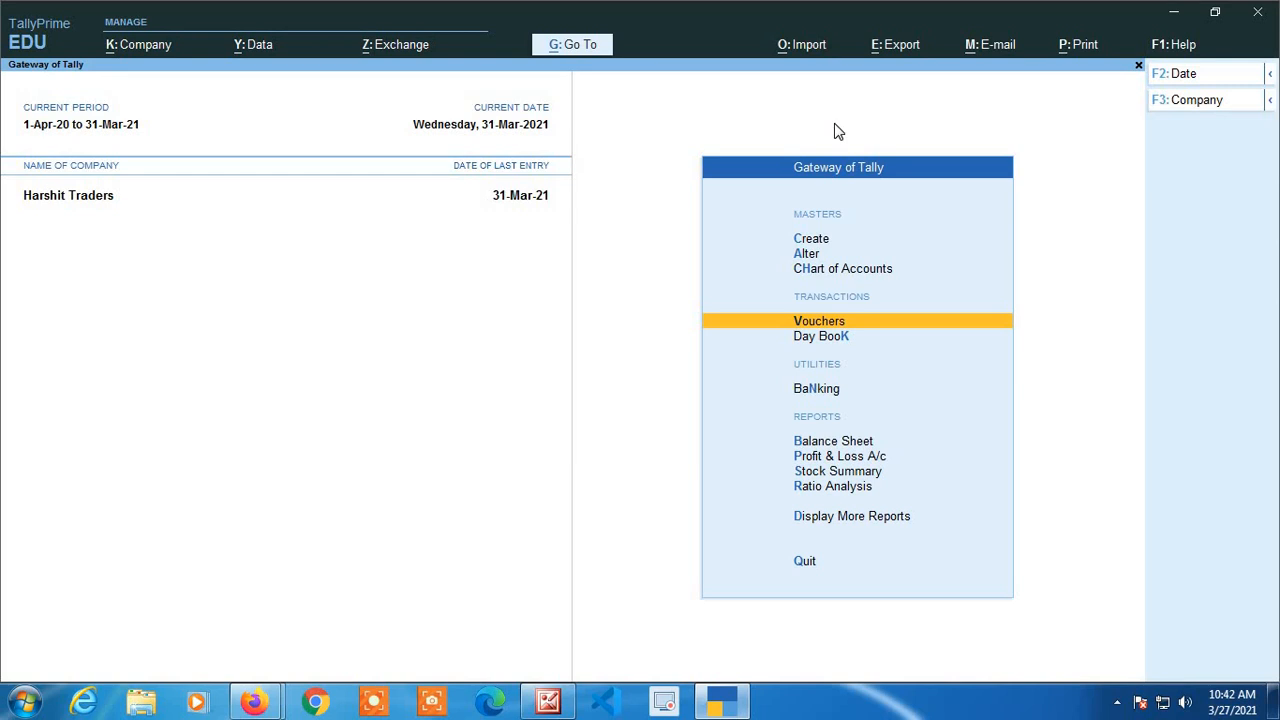
Reopen the Receipt voucher entry and start another voucher with the Create Voucher option of Go To.
{"action": "key", "text": "Return"}
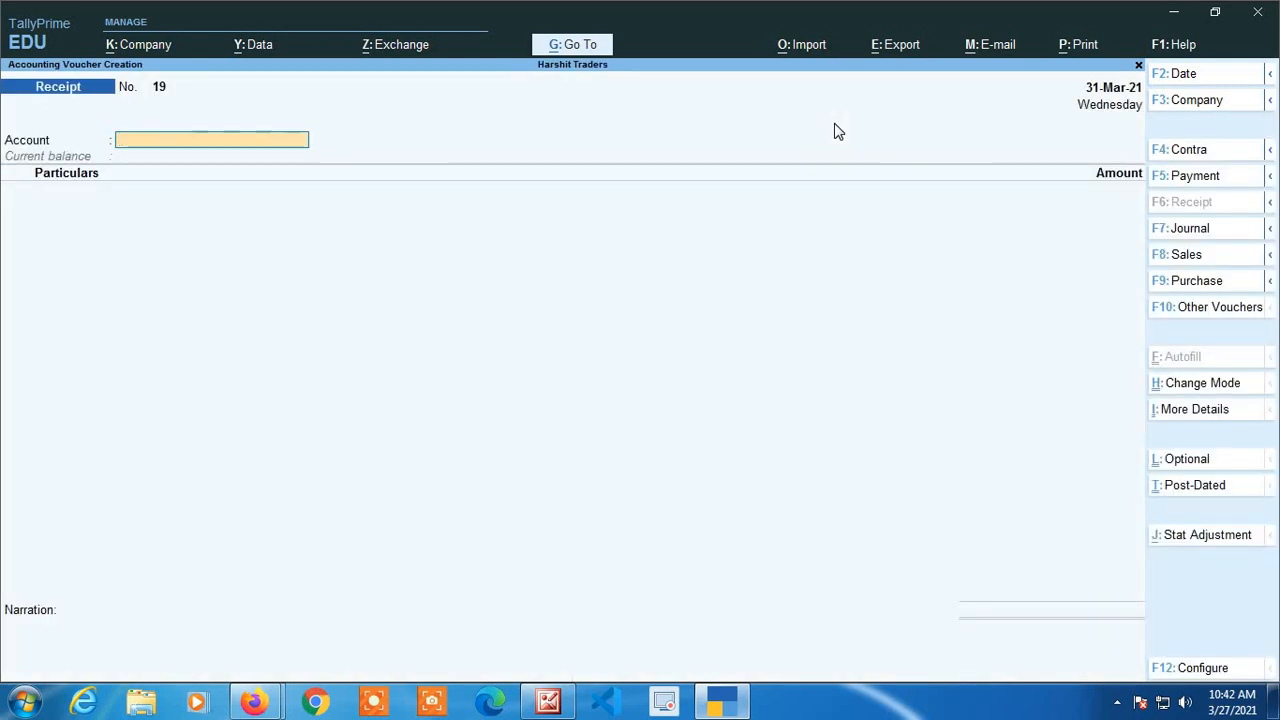
{"action": "key", "text": "alt+g"}
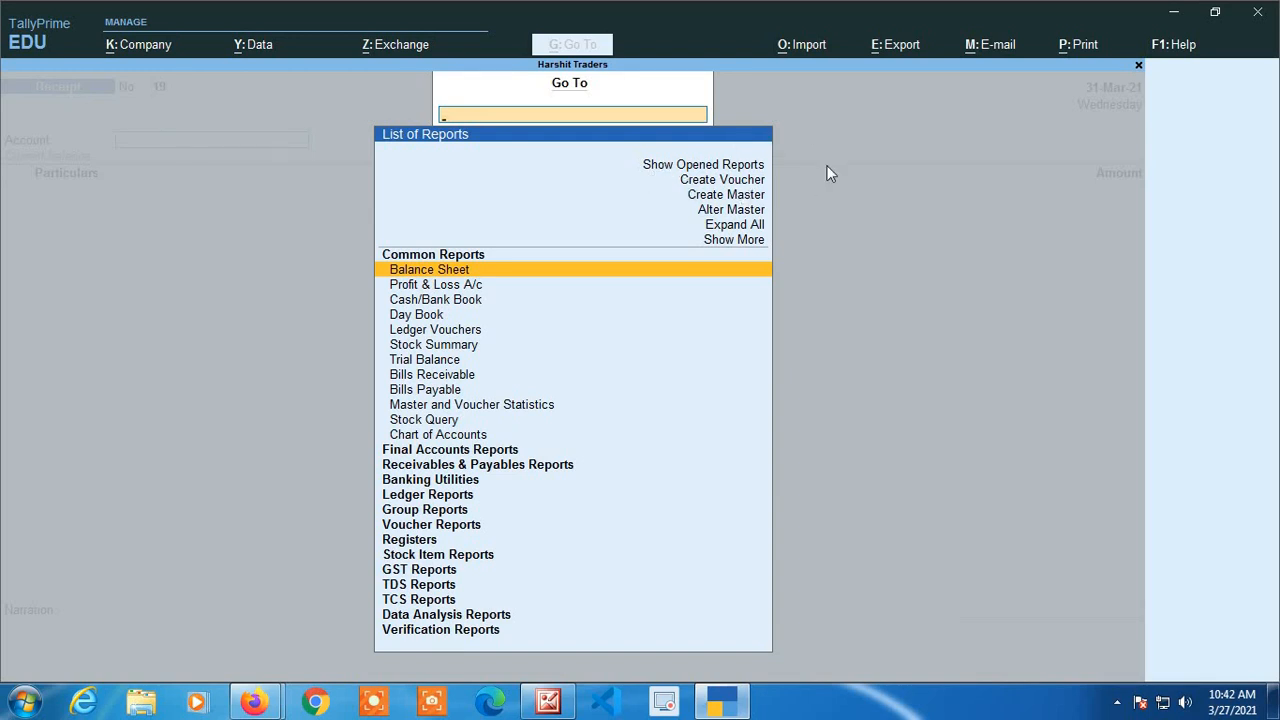
{"action": "key", "text": "Up"}
{"action": "key", "text": "Up"}
{"action": "key", "text": "Up"}
{"action": "key", "text": "Up"}
{"action": "key", "text": "Up"}
{"action": "key", "text": "Up"}
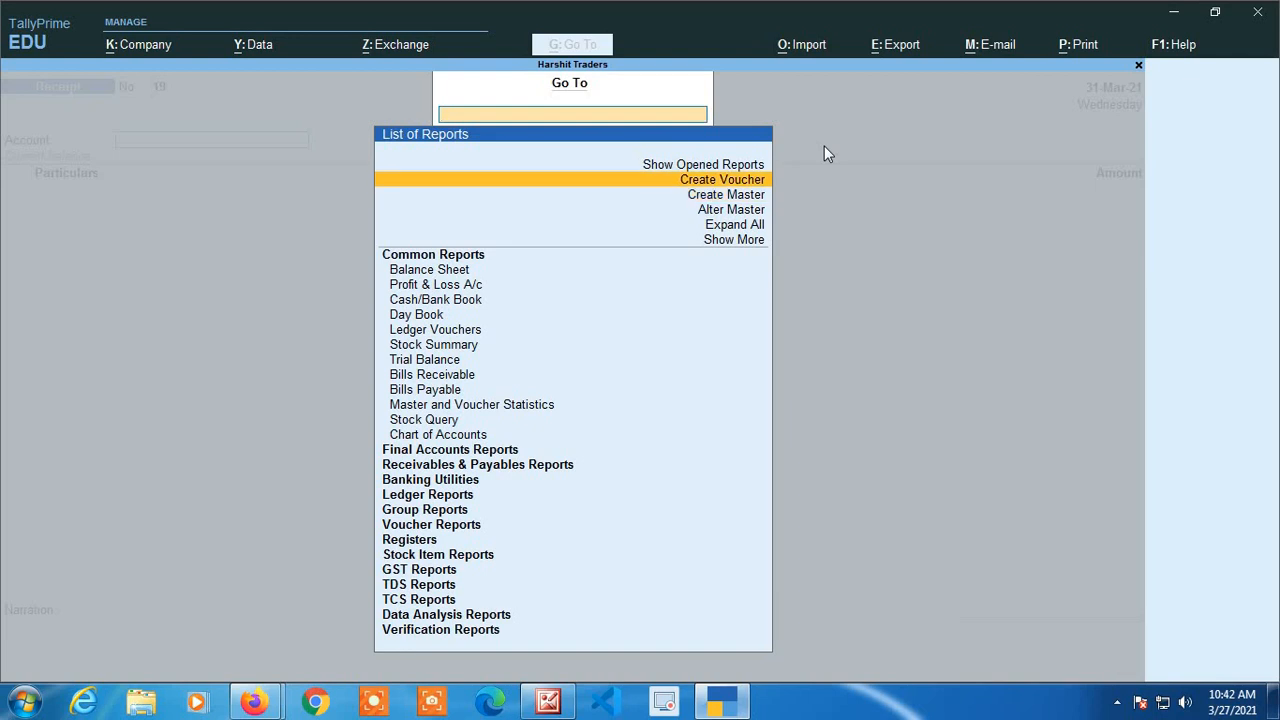
{"action": "key", "text": "Return"}
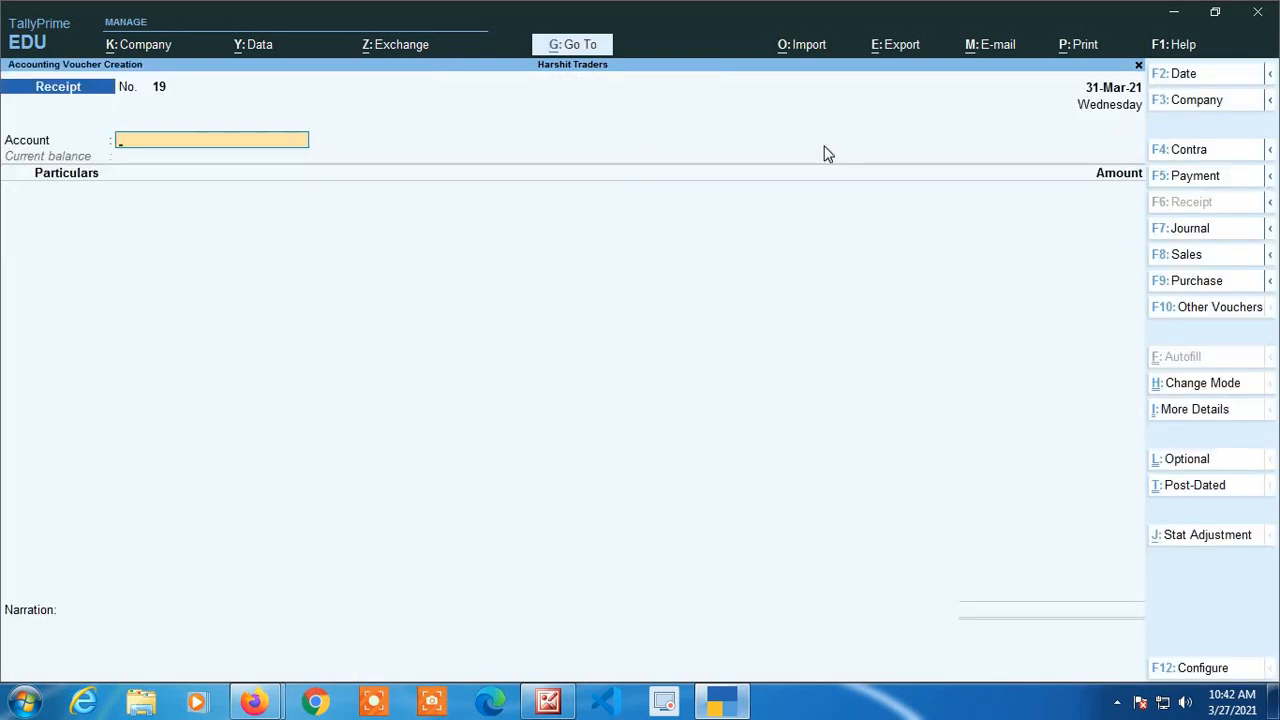
Switch the voucher to Sales with Deepak Traders as the party and SALES as the sales ledger.
{"action": "key", "text": "F8"}
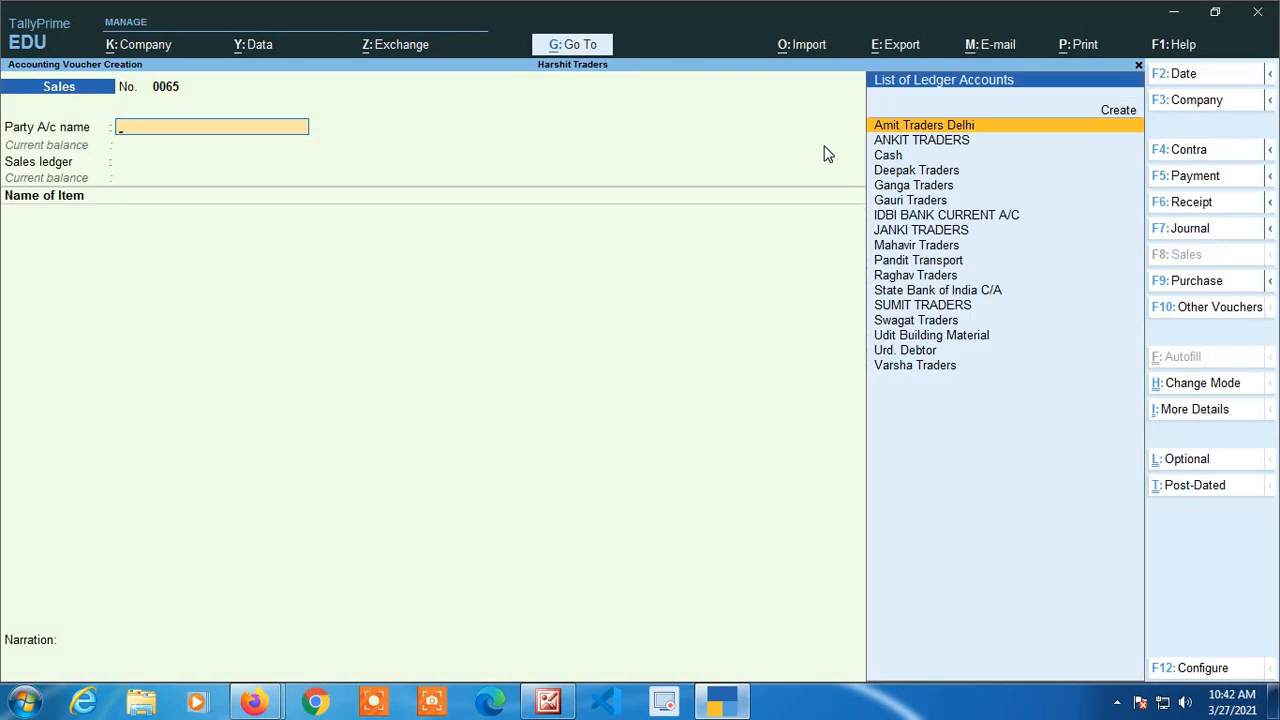
{"action": "type", "text": "Dee"}
{"action": "key", "text": "Return"}
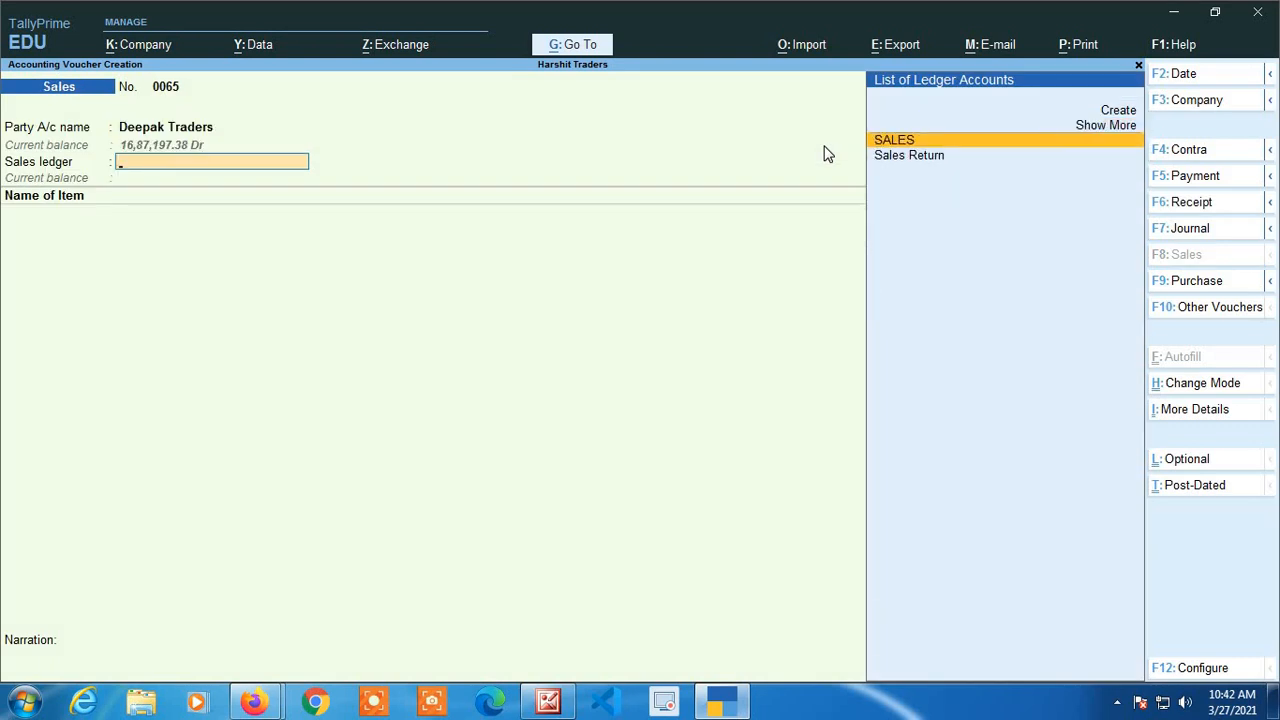
{"action": "key", "text": "Return"}
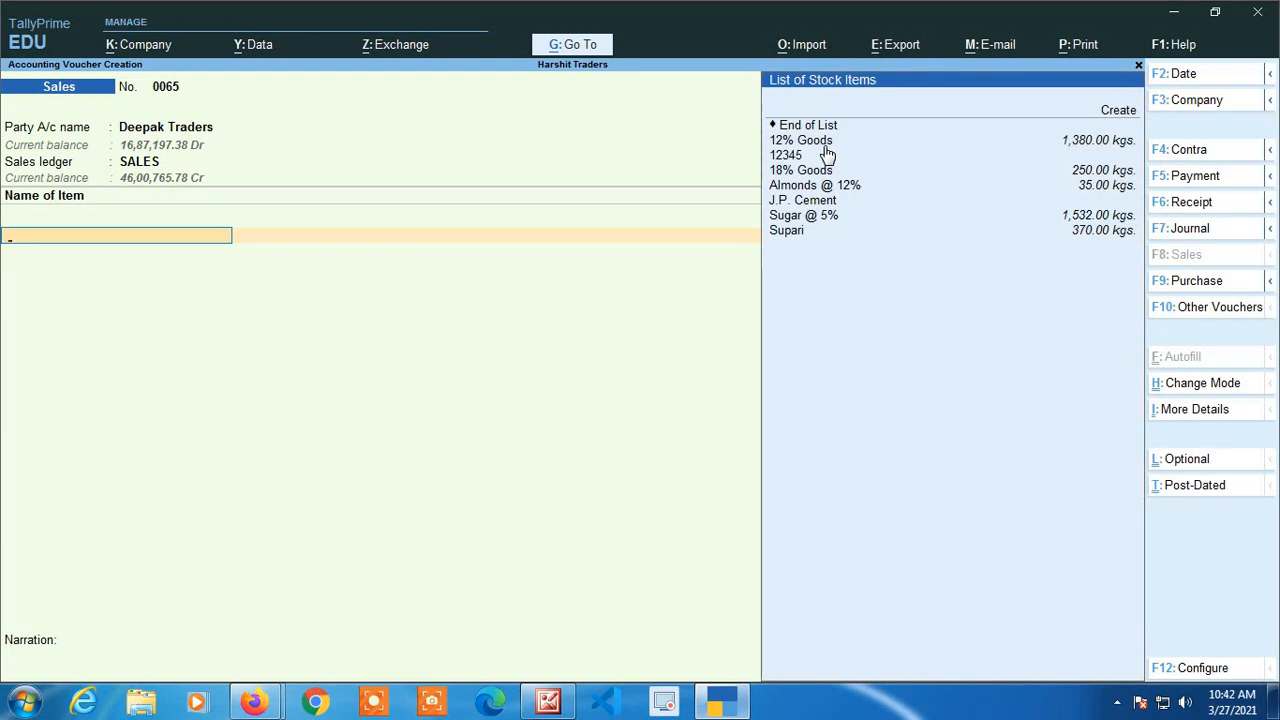
Add 100 kgs of 12% Goods to the sales voucher, accepting the filled-in rate and amount.
{"action": "key", "text": "Down"}
{"action": "key", "text": "Return"}
{"action": "type", "text": "100"}
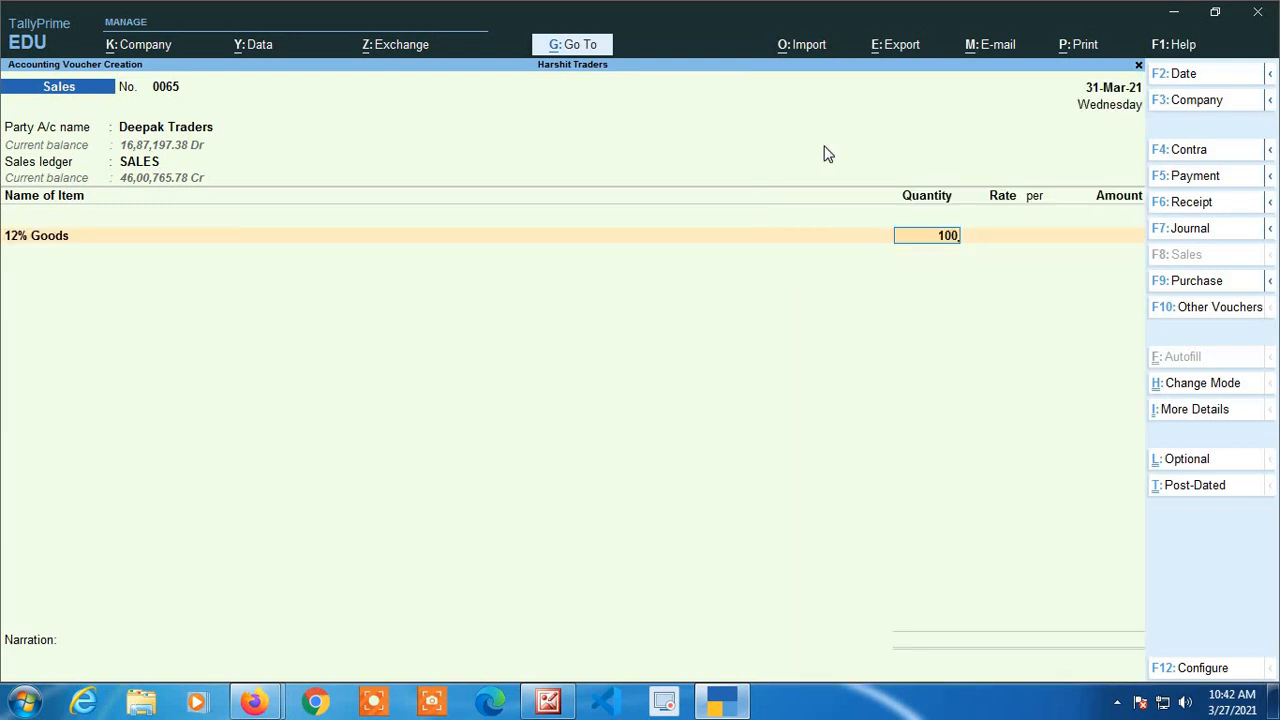
{"action": "key", "text": "Return"}
{"action": "key", "text": "Return"}
{"action": "key", "text": "Return"}
{"action": "key", "text": "Return"}
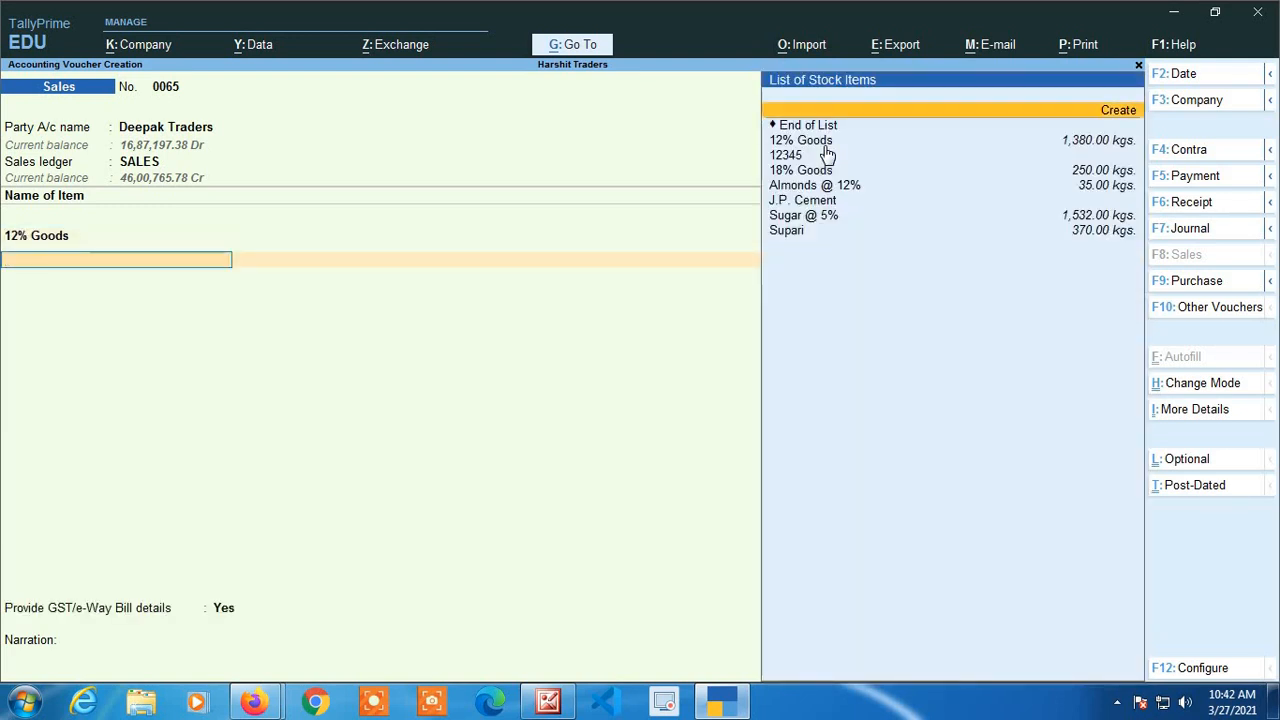
Add 100 kgs of 18% Goods as the second item, keeping the filled-in rate and amount.
{"action": "key", "text": "Down"}
{"action": "key", "text": "Down"}
{"action": "key", "text": "Down"}
{"action": "key", "text": "Down"}
{"action": "key", "text": "Return"}
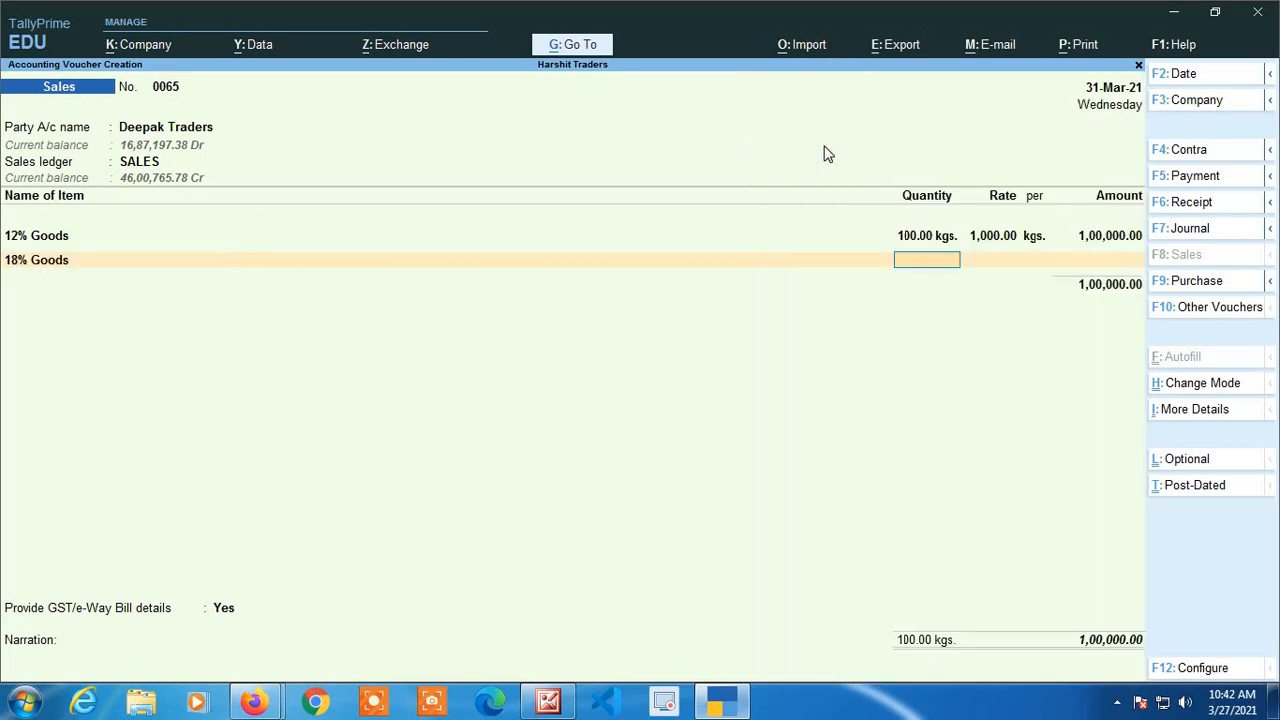
{"action": "type", "text": "100"}
{"action": "key", "text": "Return"}
{"action": "key", "text": "Return"}
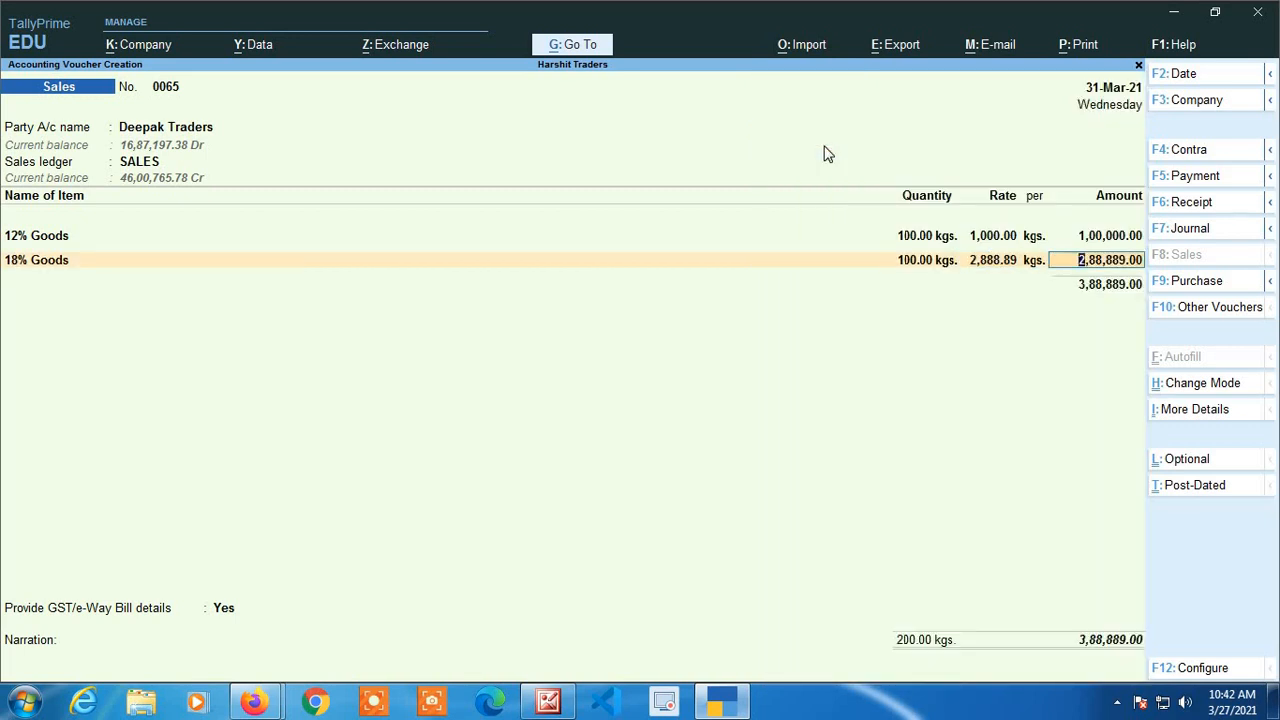
{"action": "key", "text": "Return"}
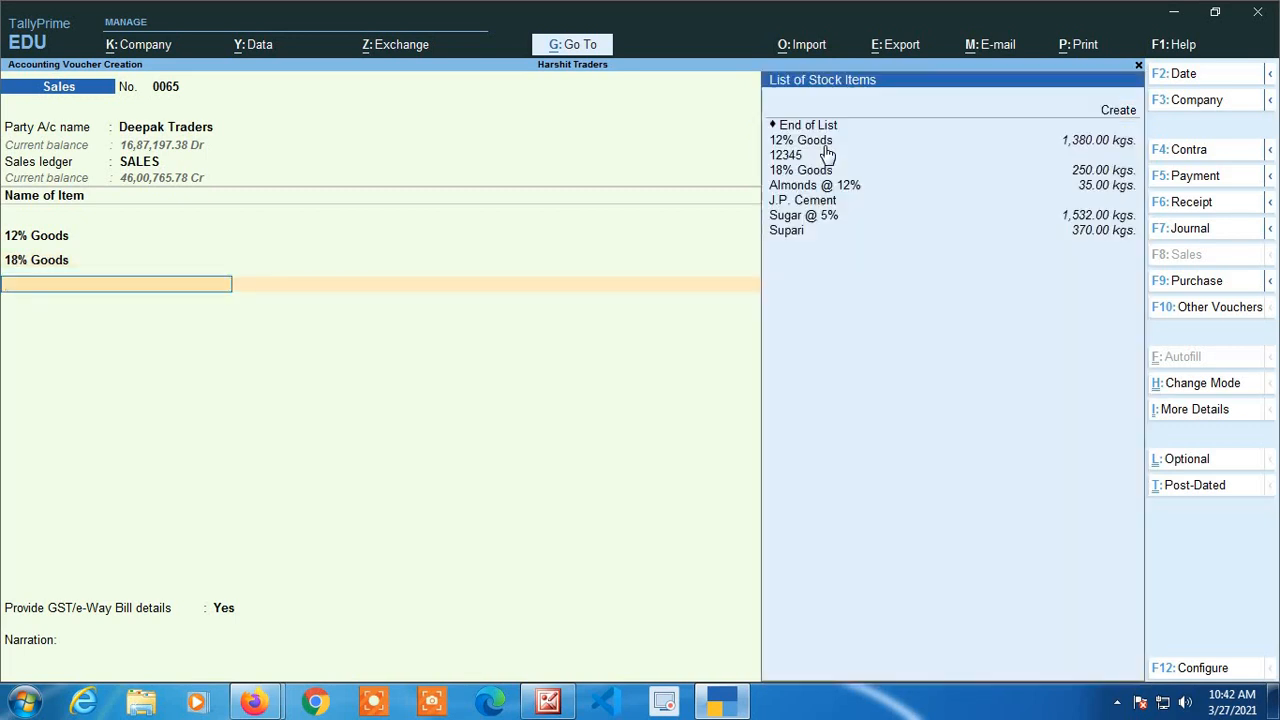
Add 100 kgs of Sugar @ 5% as the third item with its filled-in rate, and end the item list.
{"action": "key", "text": "Down"}
{"action": "key", "text": "Down"}
{"action": "key", "text": "Down"}
{"action": "key", "text": "Down"}
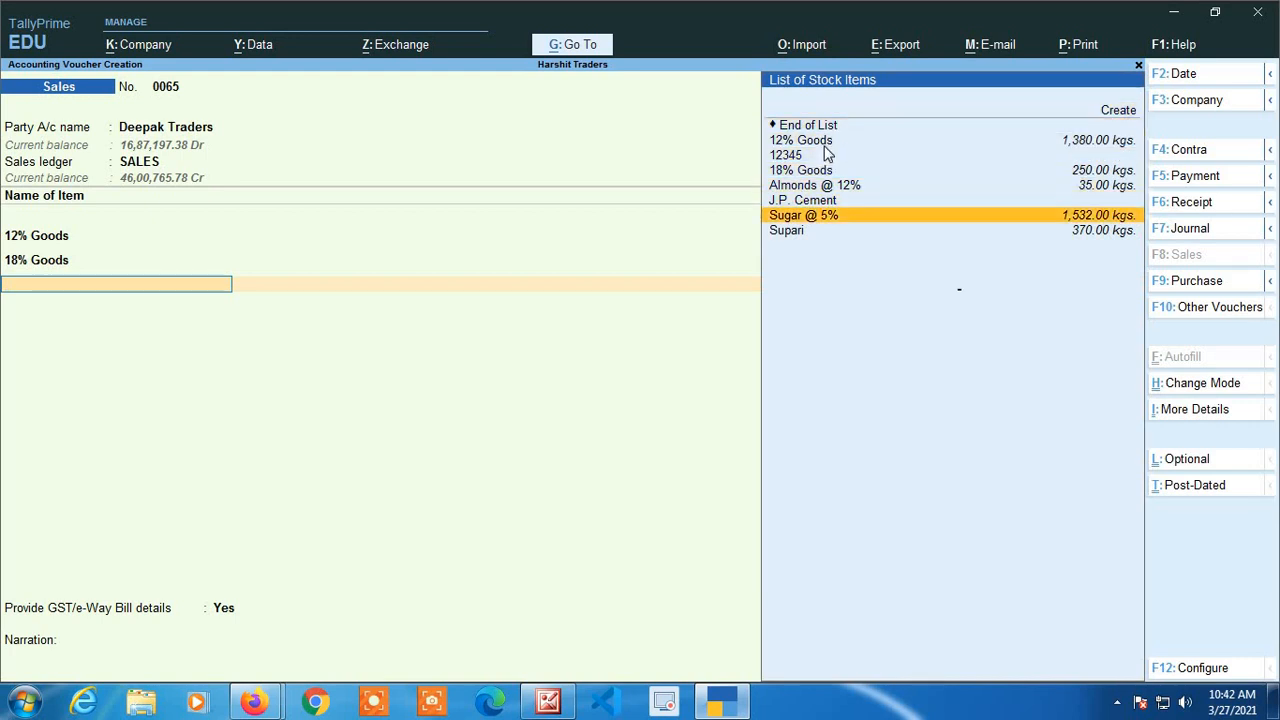
{"action": "key", "text": "Return"}
{"action": "type", "text": "100"}
{"action": "key", "text": "Return"}
{"action": "key", "text": "Return"}
{"action": "key", "text": "Return"}
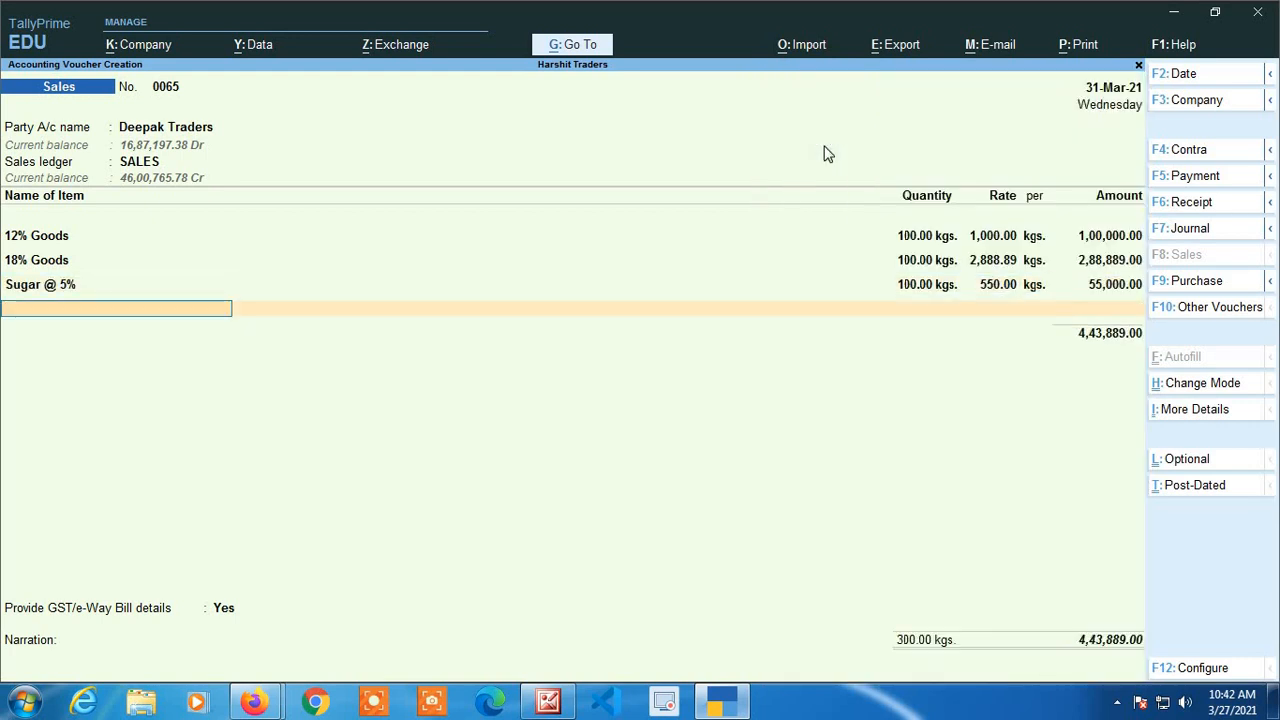
{"action": "key", "text": "Return"}
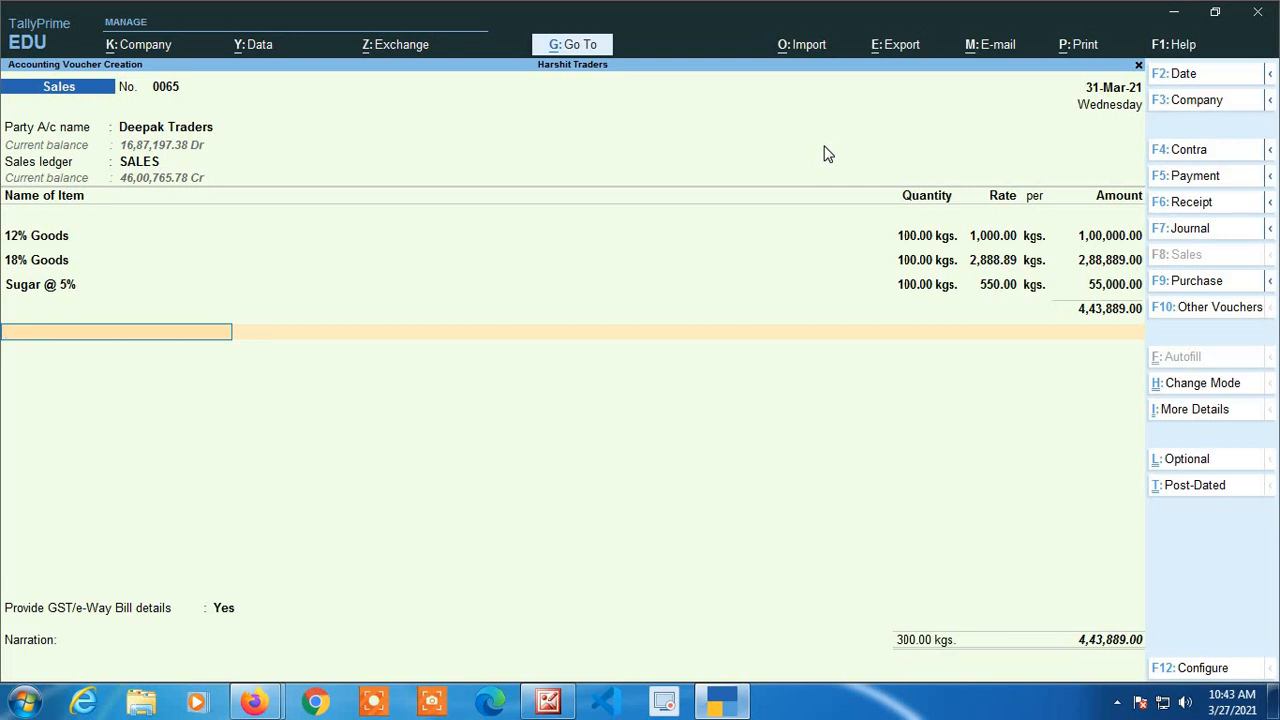
Start another voucher over the unfinished sales entry with Go To's Create Voucher option and switch it to Receipt.
{"action": "key", "text": "alt+g"}
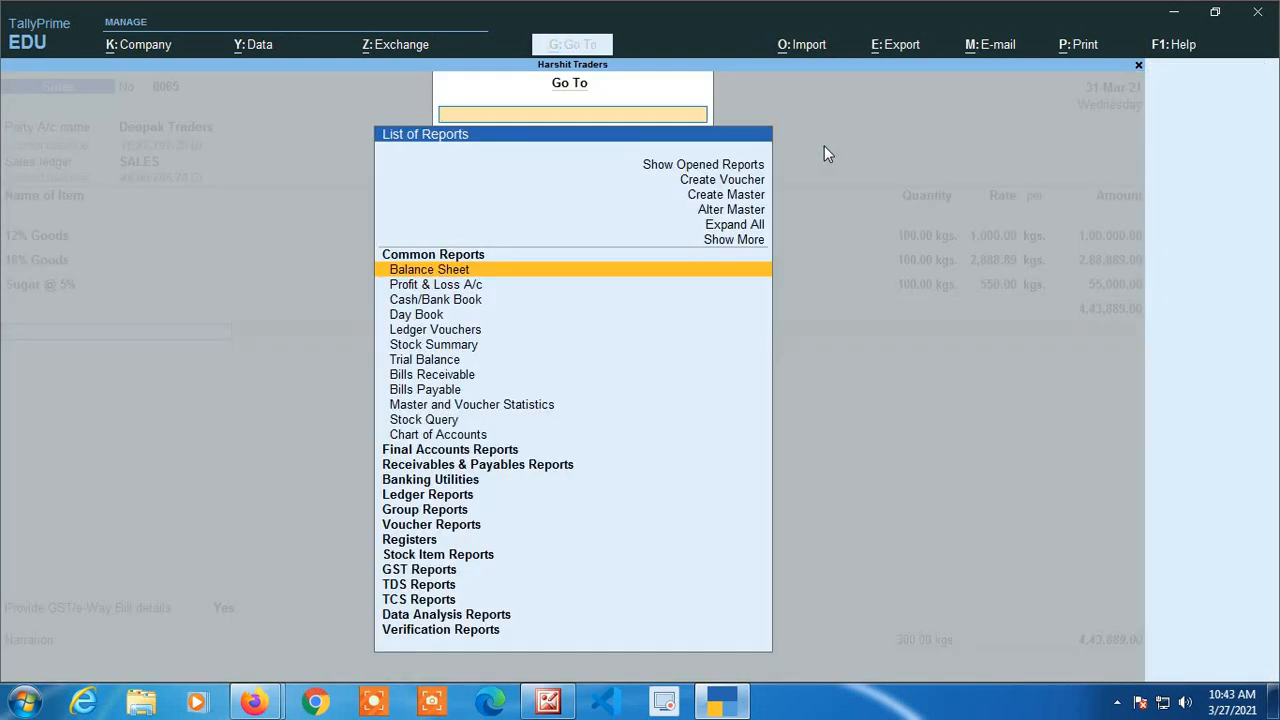
{"action": "key", "text": "Up"}
{"action": "key", "text": "Up"}
{"action": "key", "text": "Up"}
{"action": "key", "text": "Up"}
{"action": "key", "text": "Up"}
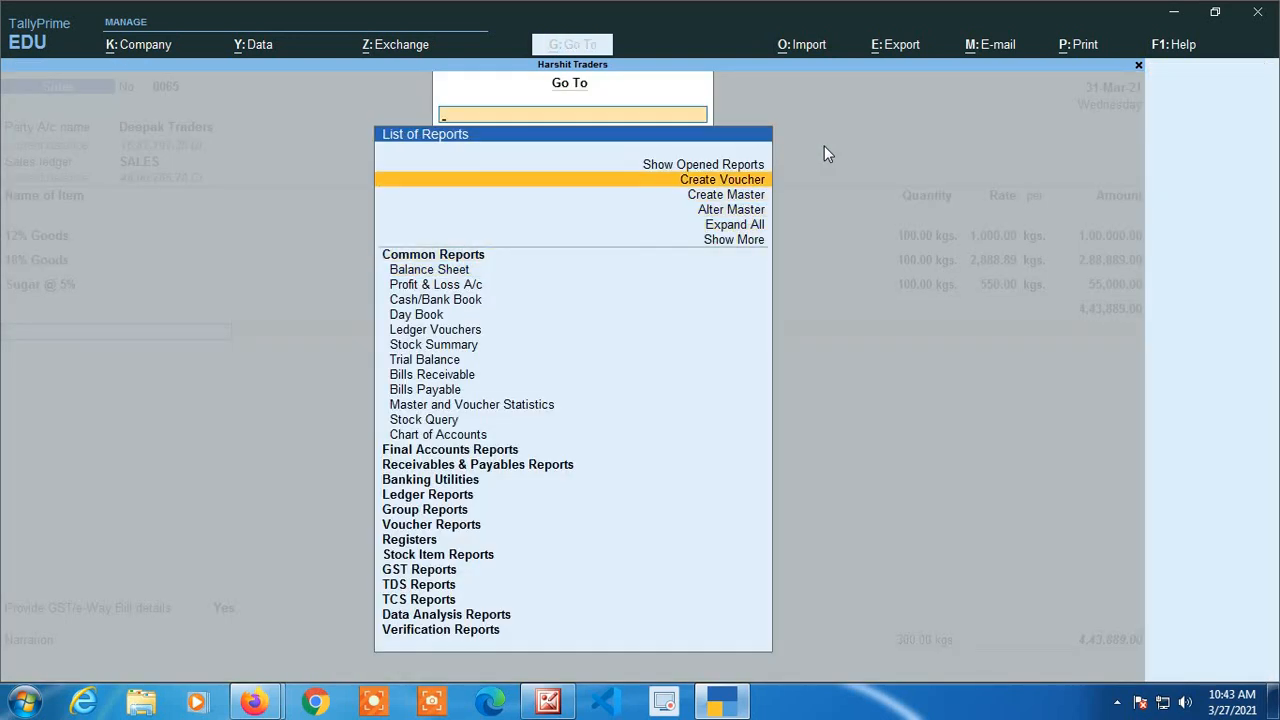
{"action": "key", "text": "Return"}
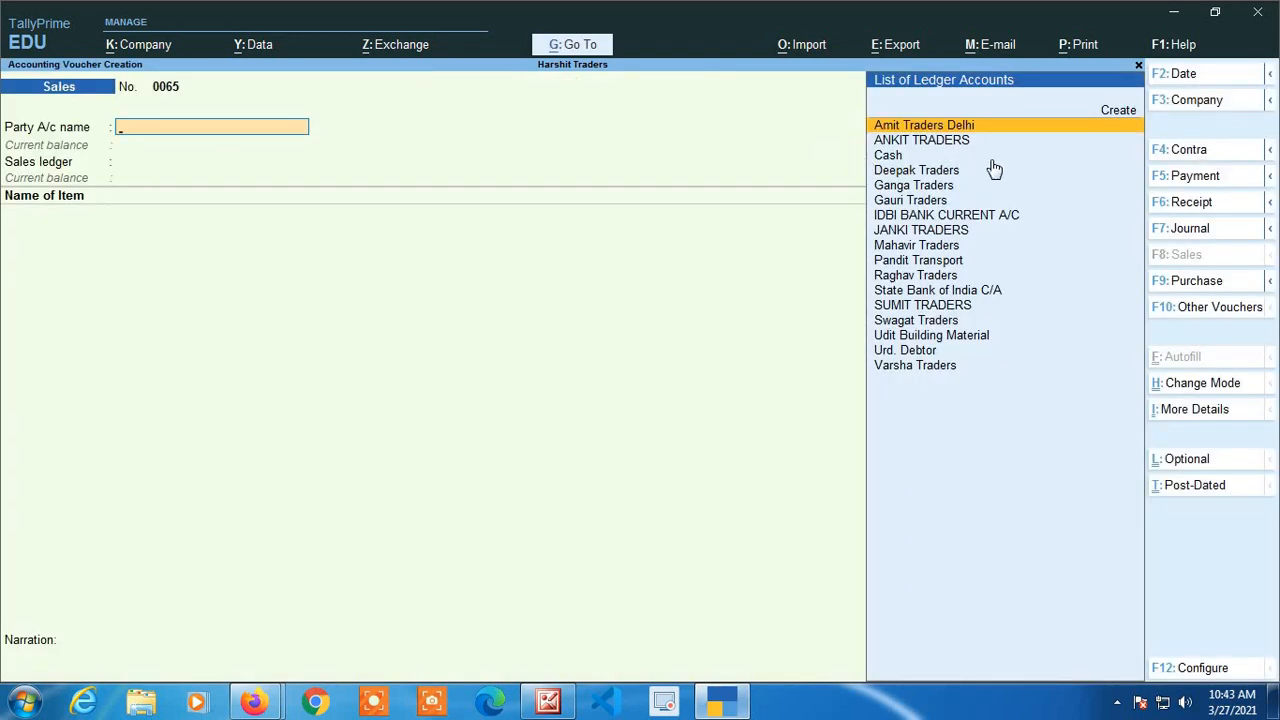
{"action": "left_click", "coordinate": [1190, 203]}
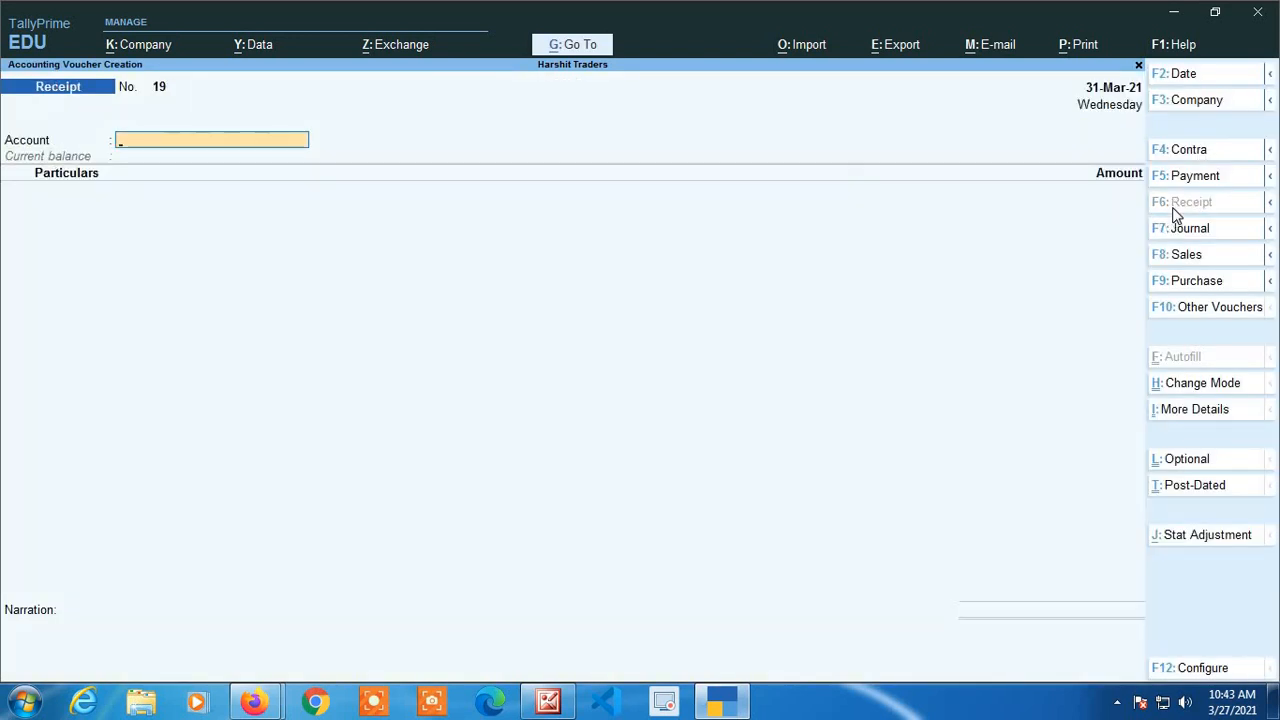
Record a receipt of 10,000 from Deepak Traders into the Cash account, leave the narration empty, and save it.
{"action": "type", "text": "Cas"}
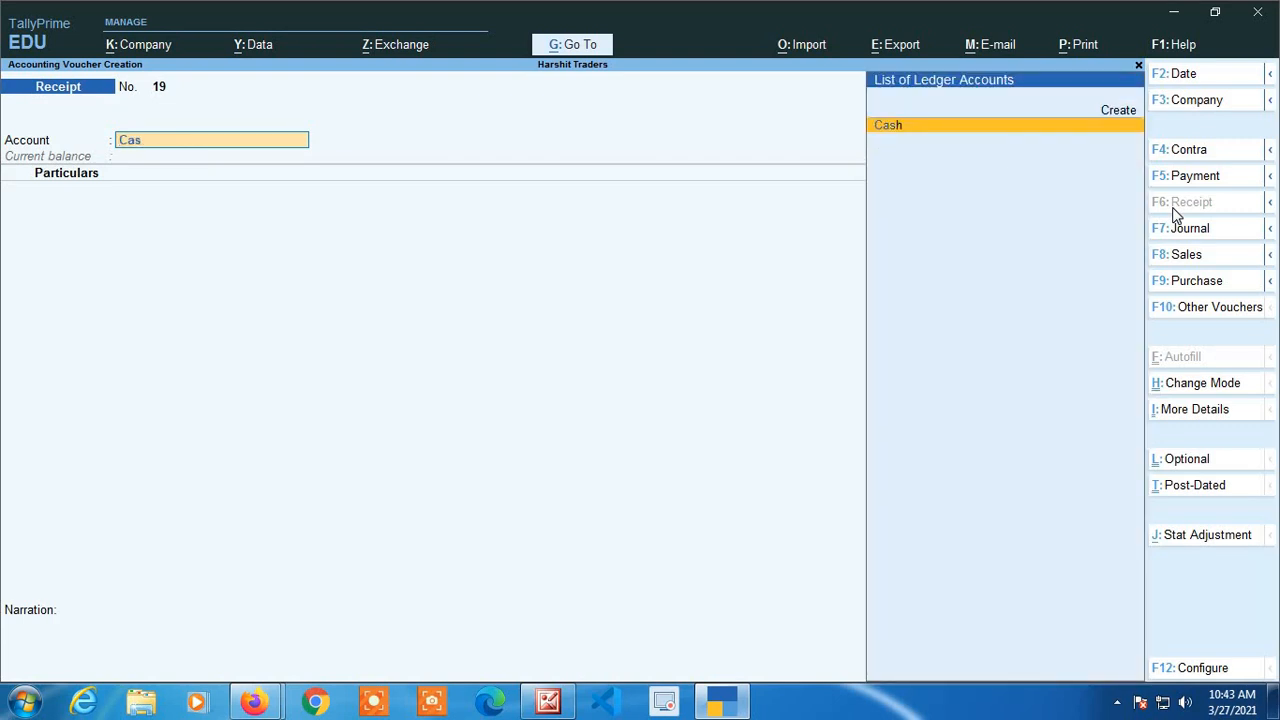
{"action": "key", "text": "Return"}
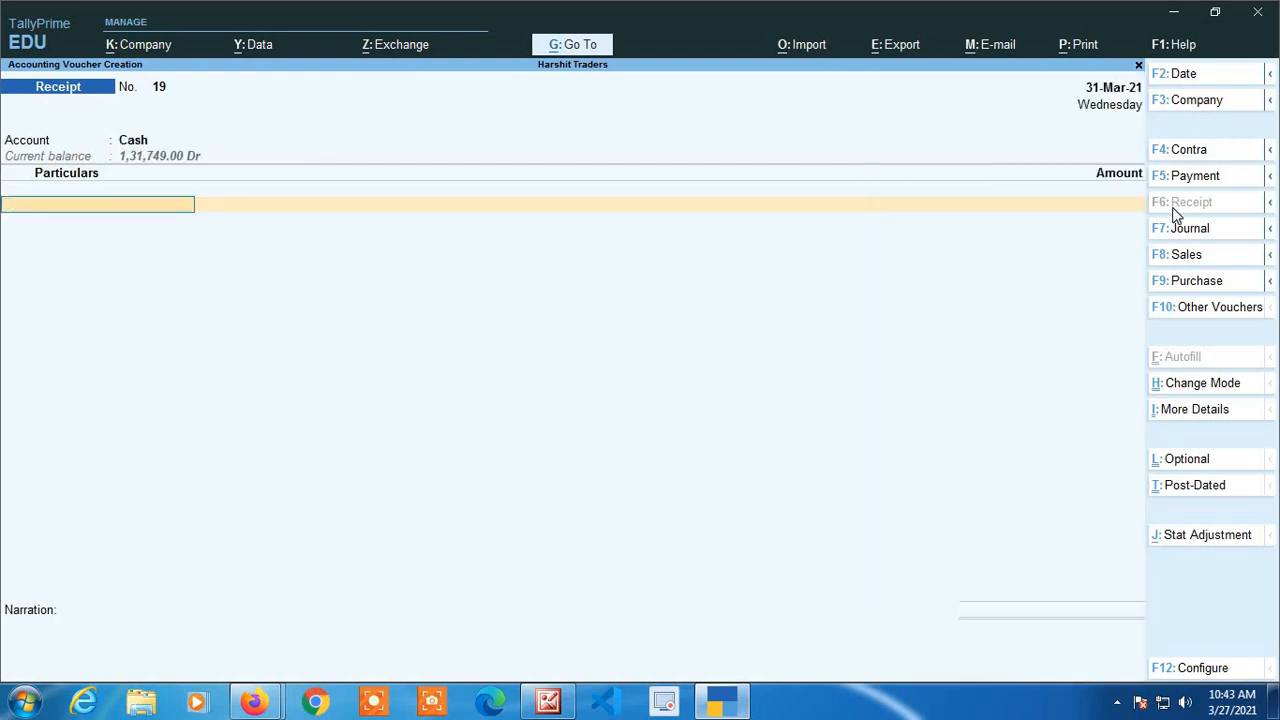
{"action": "type", "text": "De"}
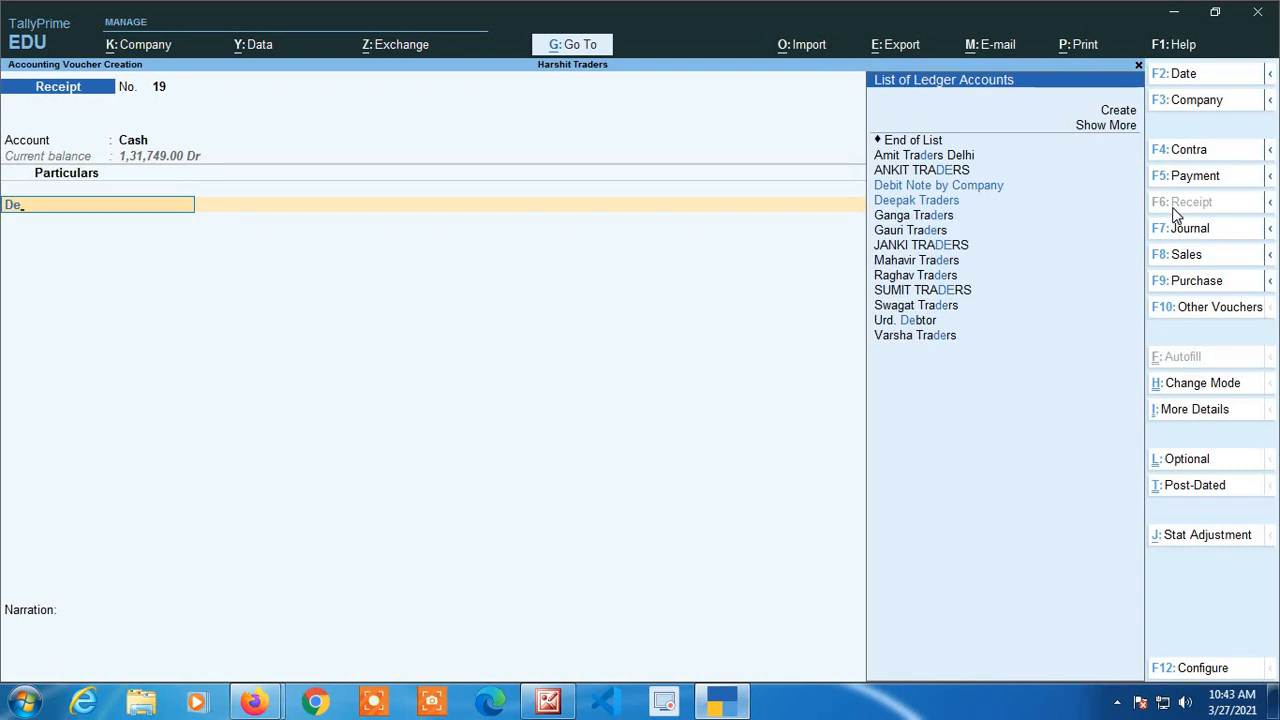
{"action": "key", "text": "Down"}
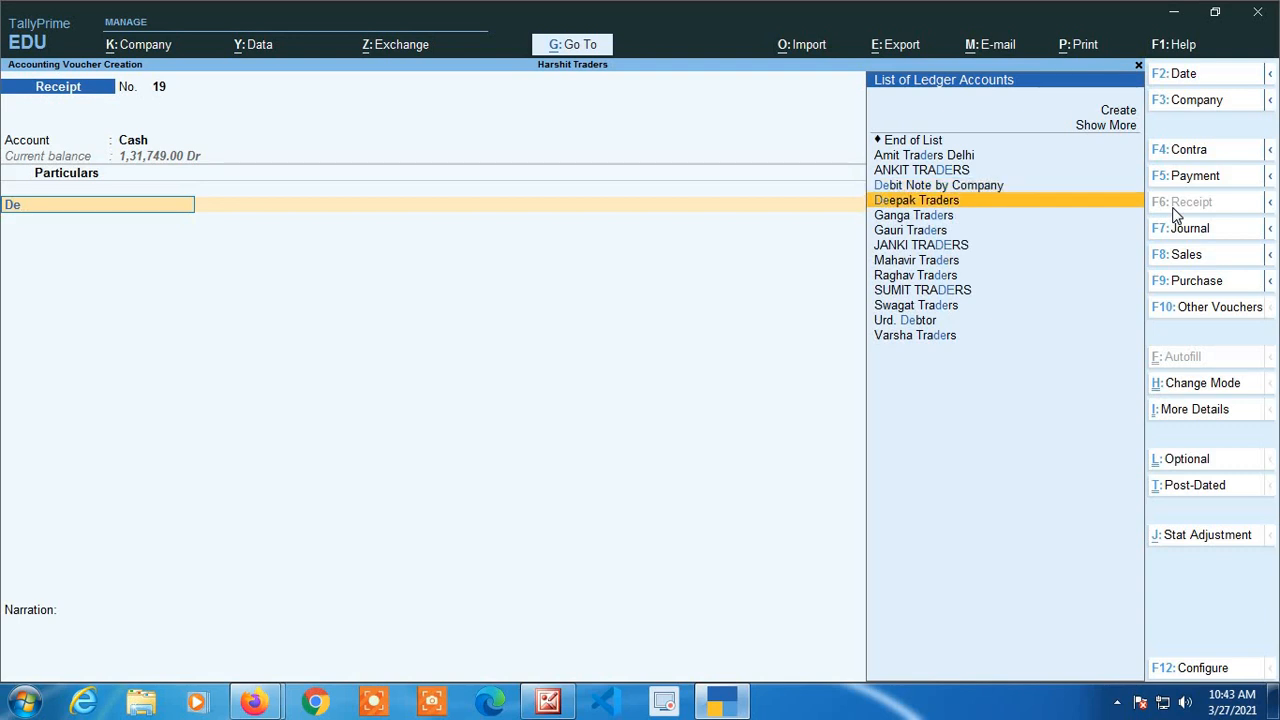
{"action": "key", "text": "Return"}
{"action": "type", "text": "10,000"}
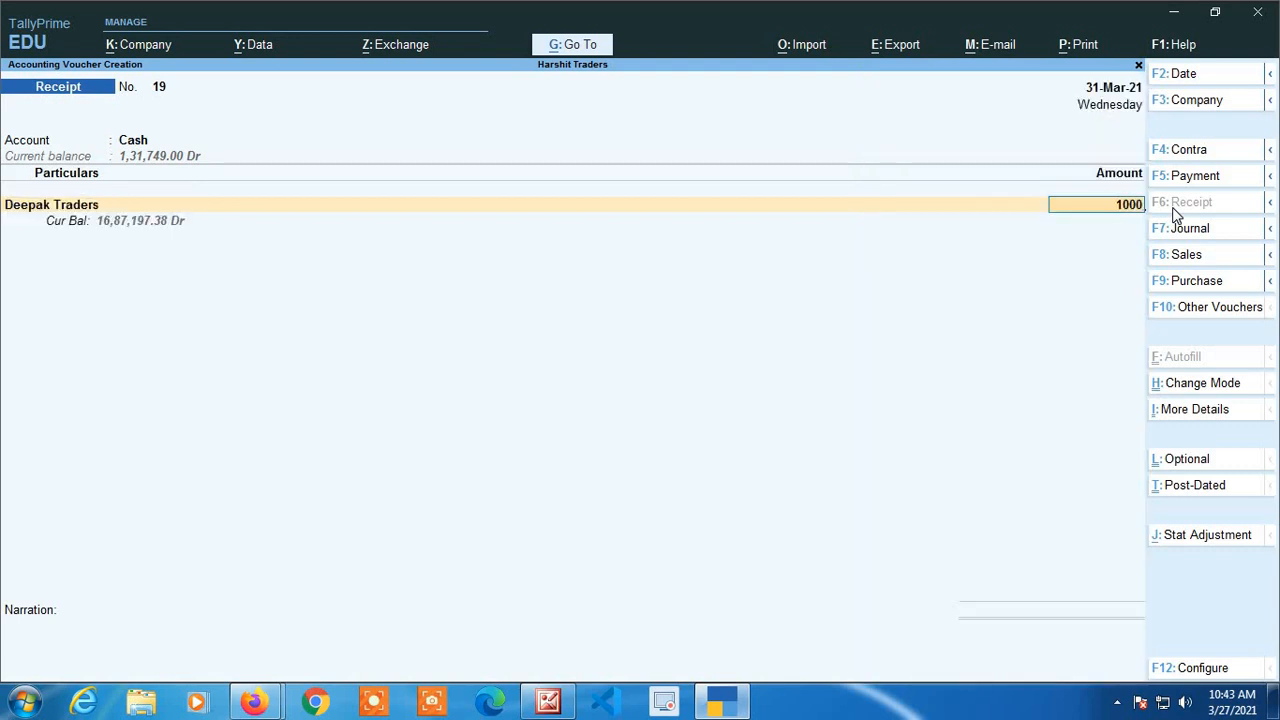
{"action": "key", "text": "Return"}
{"action": "key", "text": "Return"}
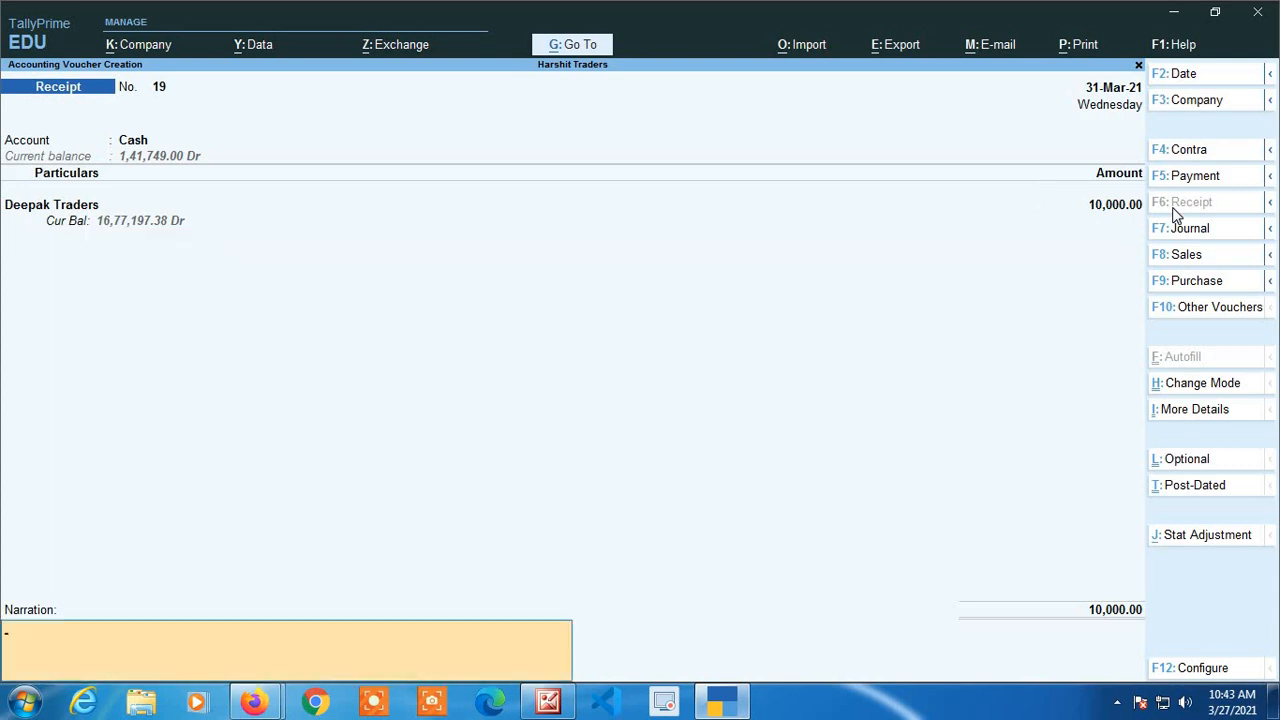
{"action": "key", "text": "Return"}
{"action": "key", "text": "Return"}
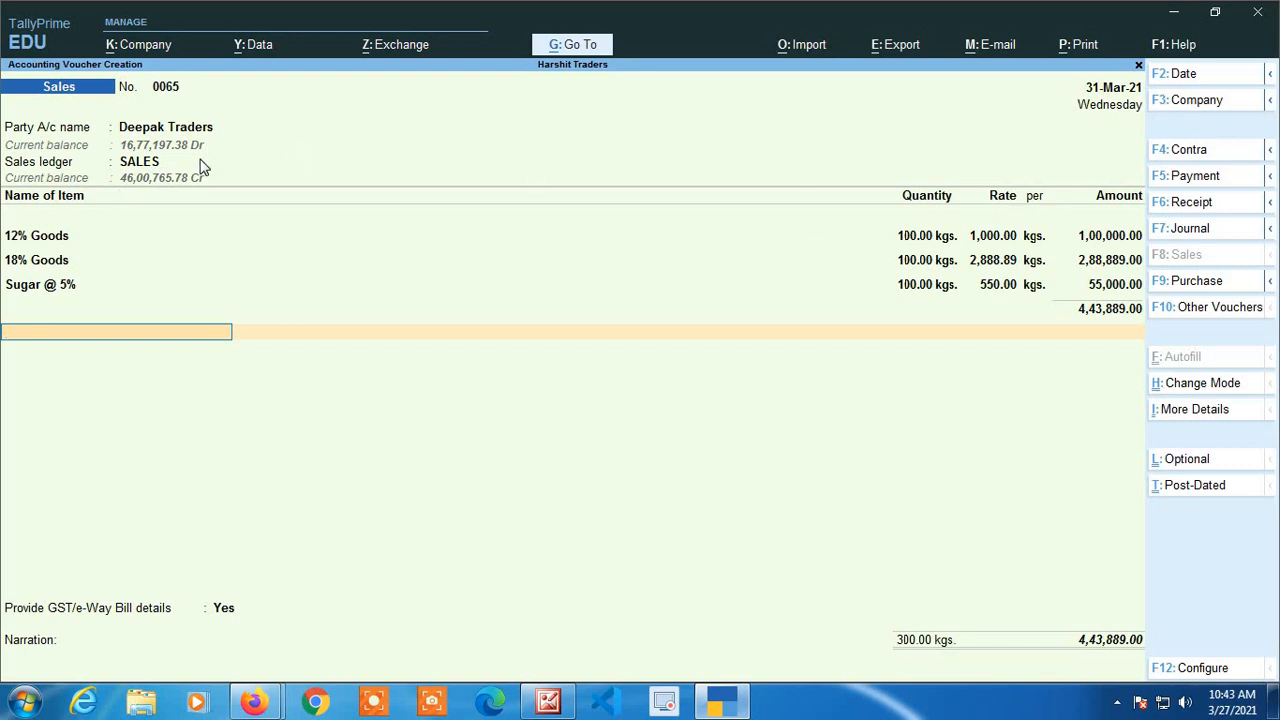
Return to the item list of the pending sales voucher and add 100 kgs of Supari at a rate of 220.
{"action": "key", "text": "BackSpace"}
{"action": "key", "text": "Return"}
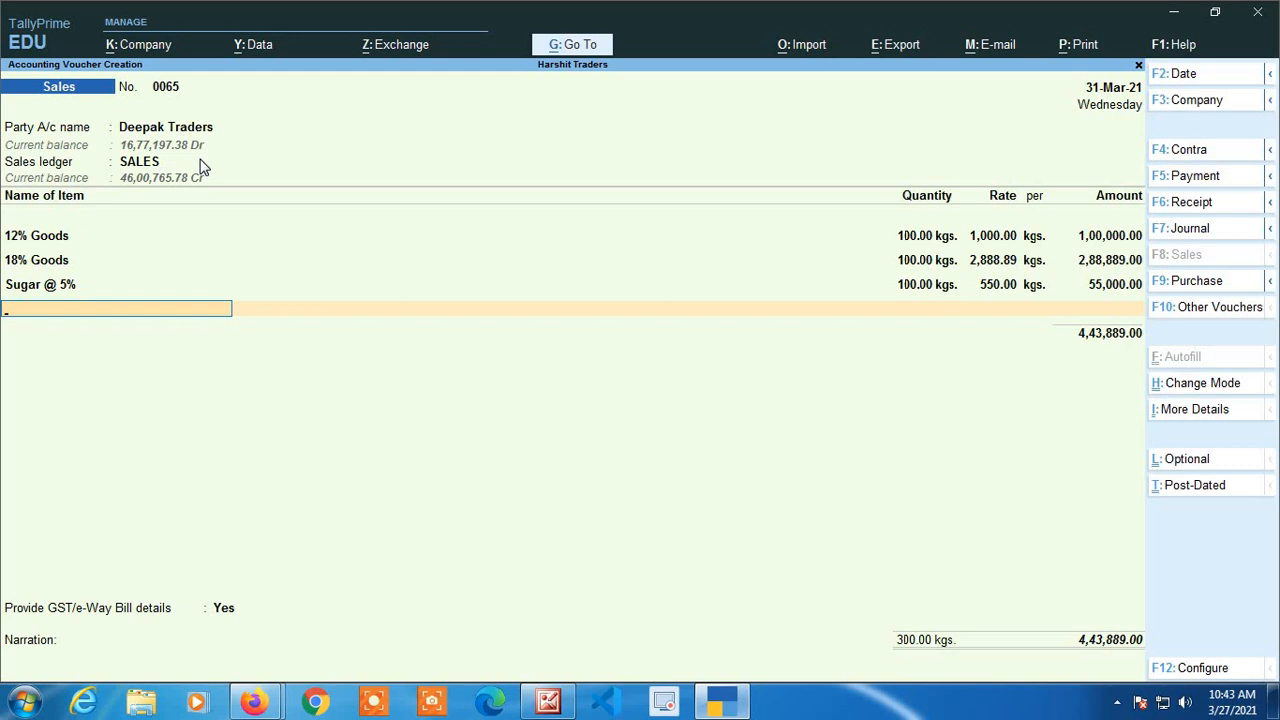
{"action": "key", "text": "Down"}
{"action": "key", "text": "Down"}
{"action": "key", "text": "Down"}
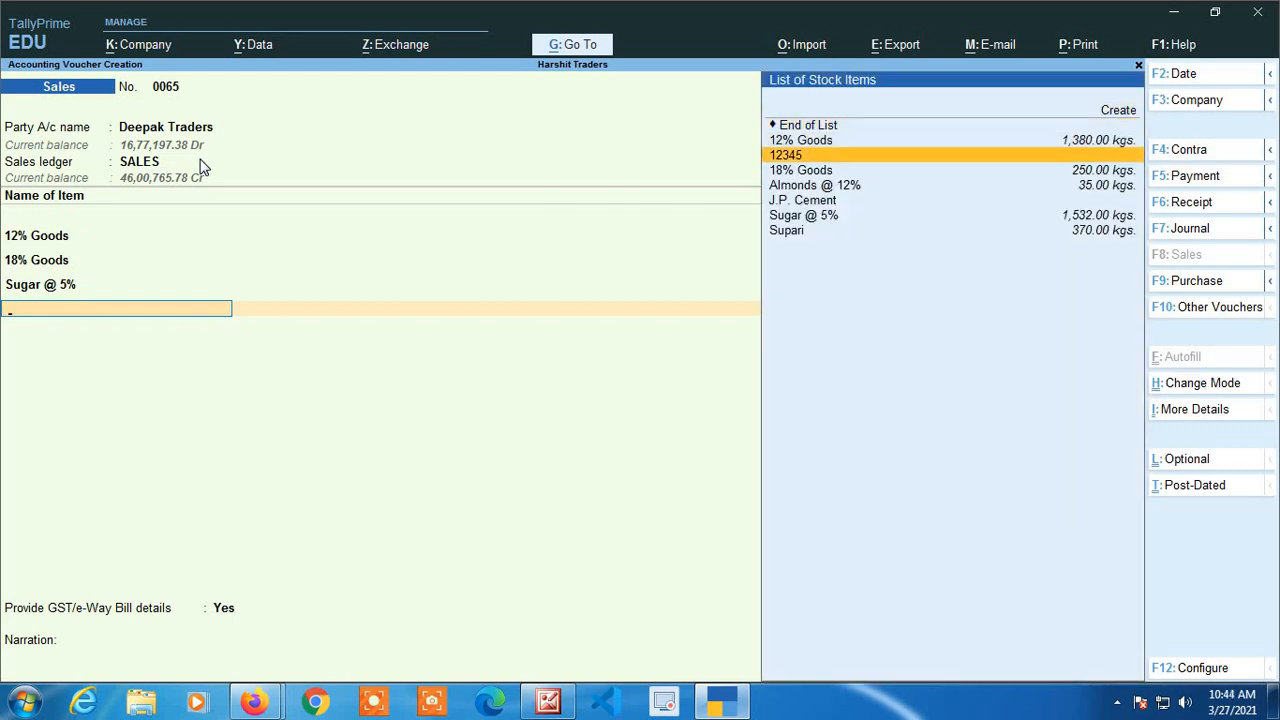
{"action": "key", "text": "Down"}
{"action": "key", "text": "Down"}
{"action": "key", "text": "Down"}
{"action": "key", "text": "Down"}
{"action": "key", "text": "Down"}
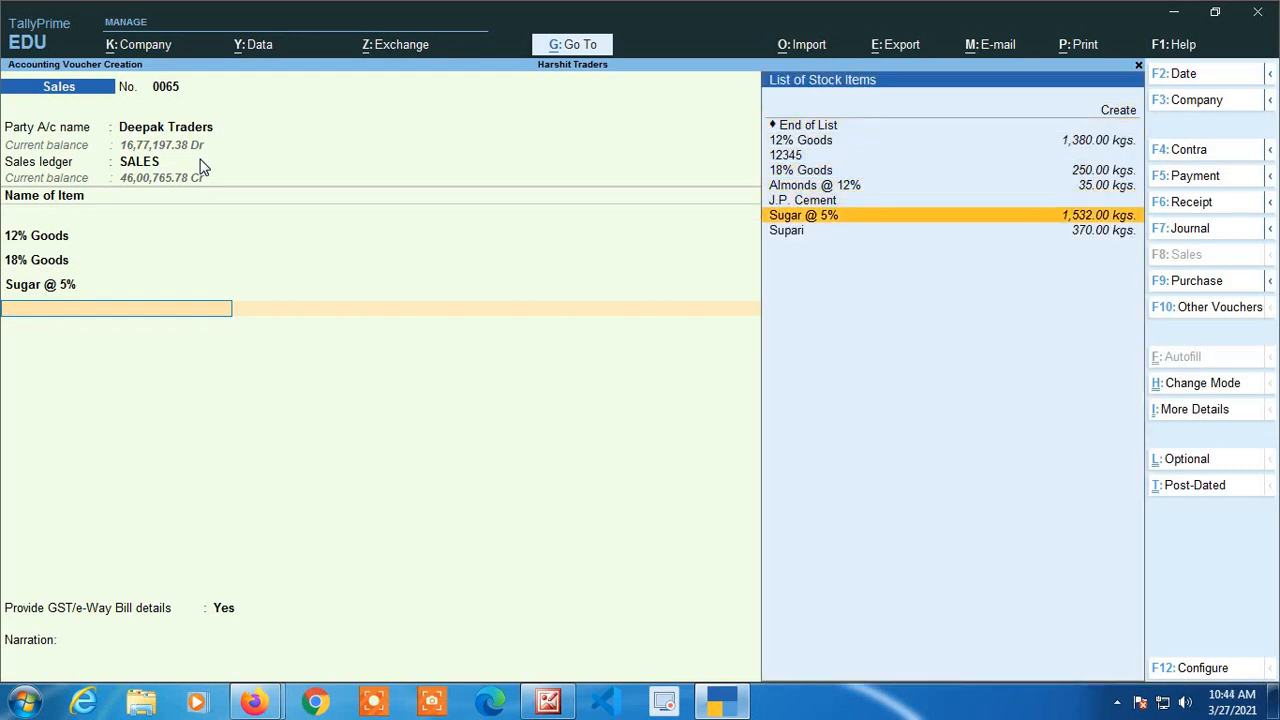
{"action": "key", "text": "Return"}
{"action": "type", "text": "100"}
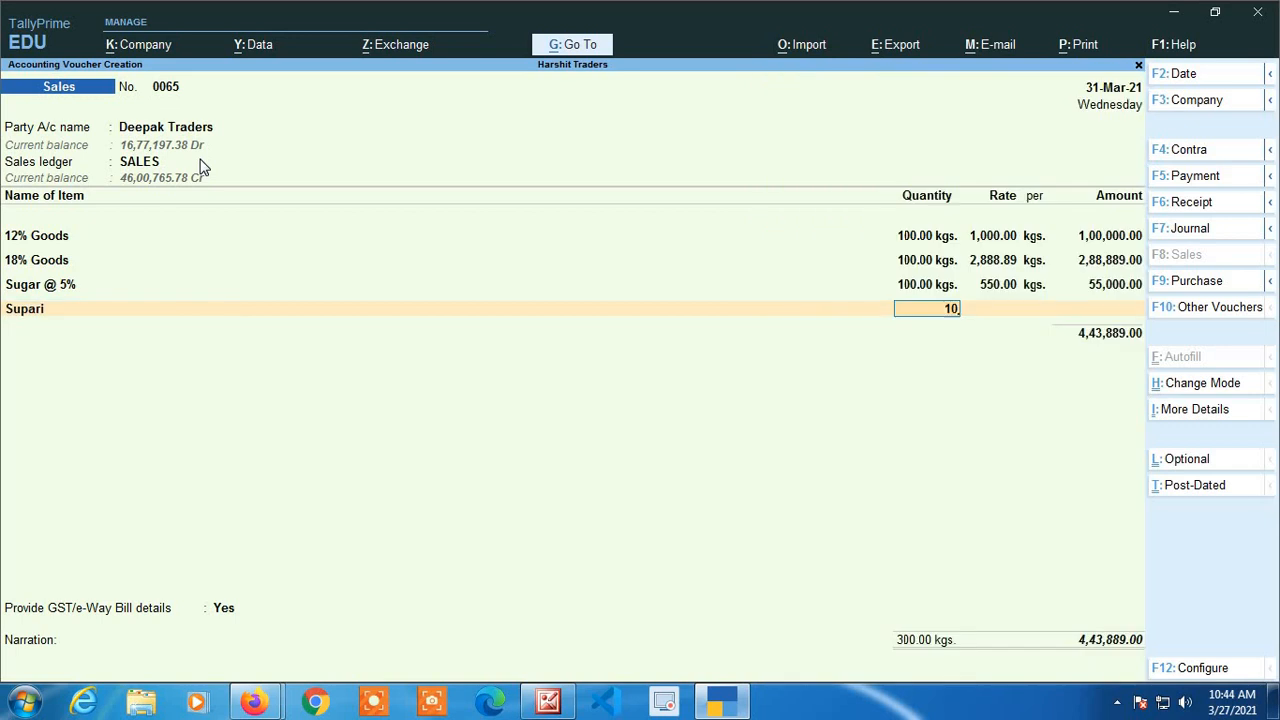
{"action": "key", "text": "Return"}
{"action": "type", "text": "220"}
{"action": "key", "text": "Return"}
{"action": "key", "text": "Return"}
{"action": "key", "text": "Return"}
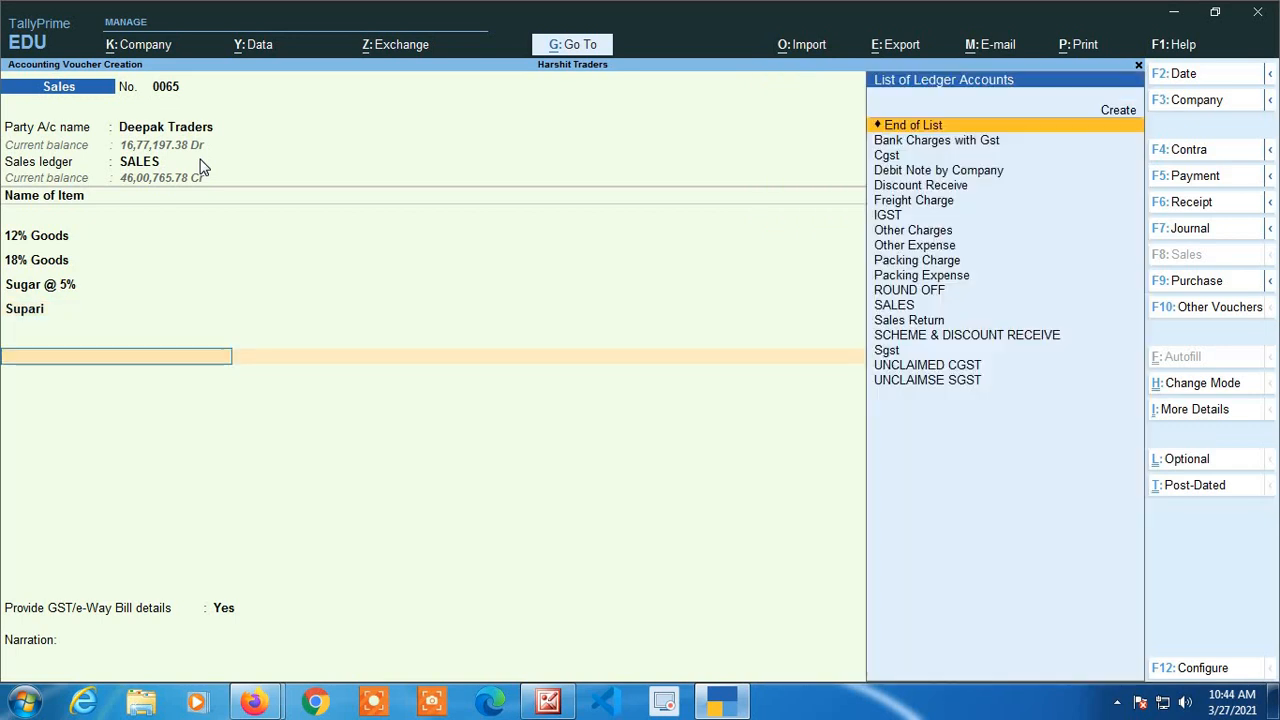
Add the Cgst and Sgst ledgers below the items of the sales voucher.
{"action": "type", "text": "Cg"}
{"action": "key", "text": "Return"}
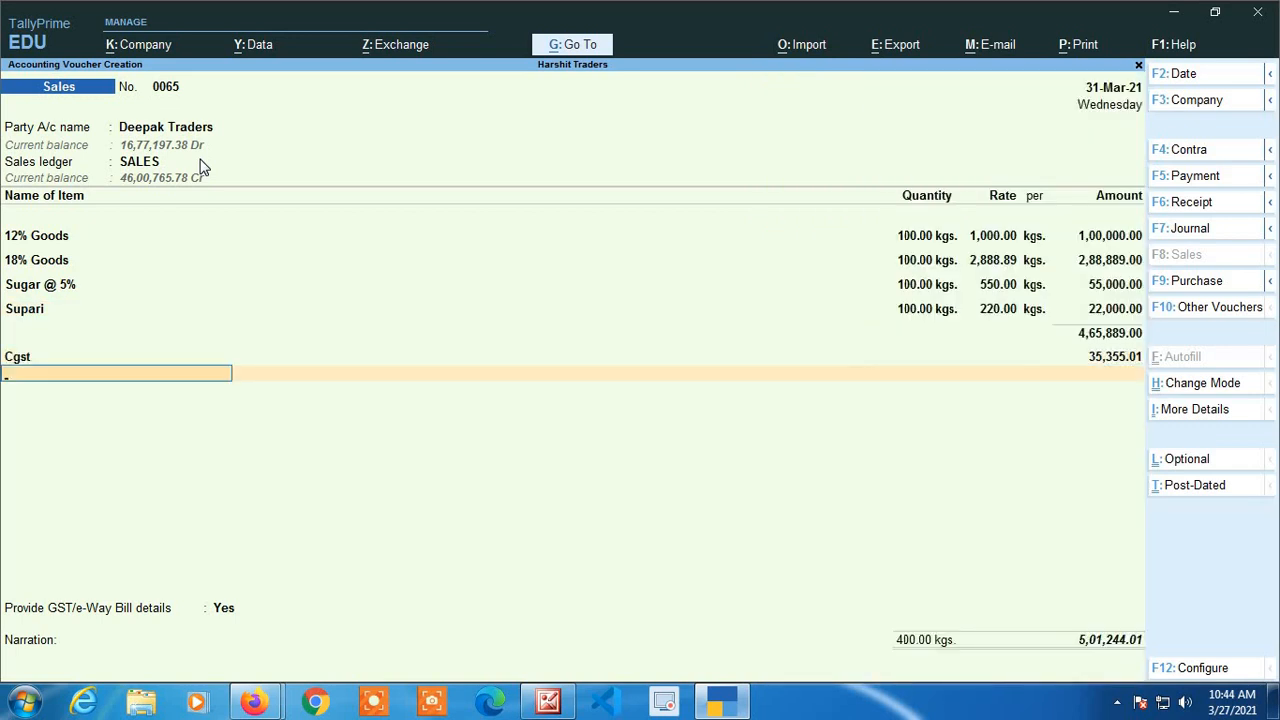
{"action": "type", "text": "Sg"}
{"action": "key", "text": "Return"}
{"action": "key", "text": "Return"}
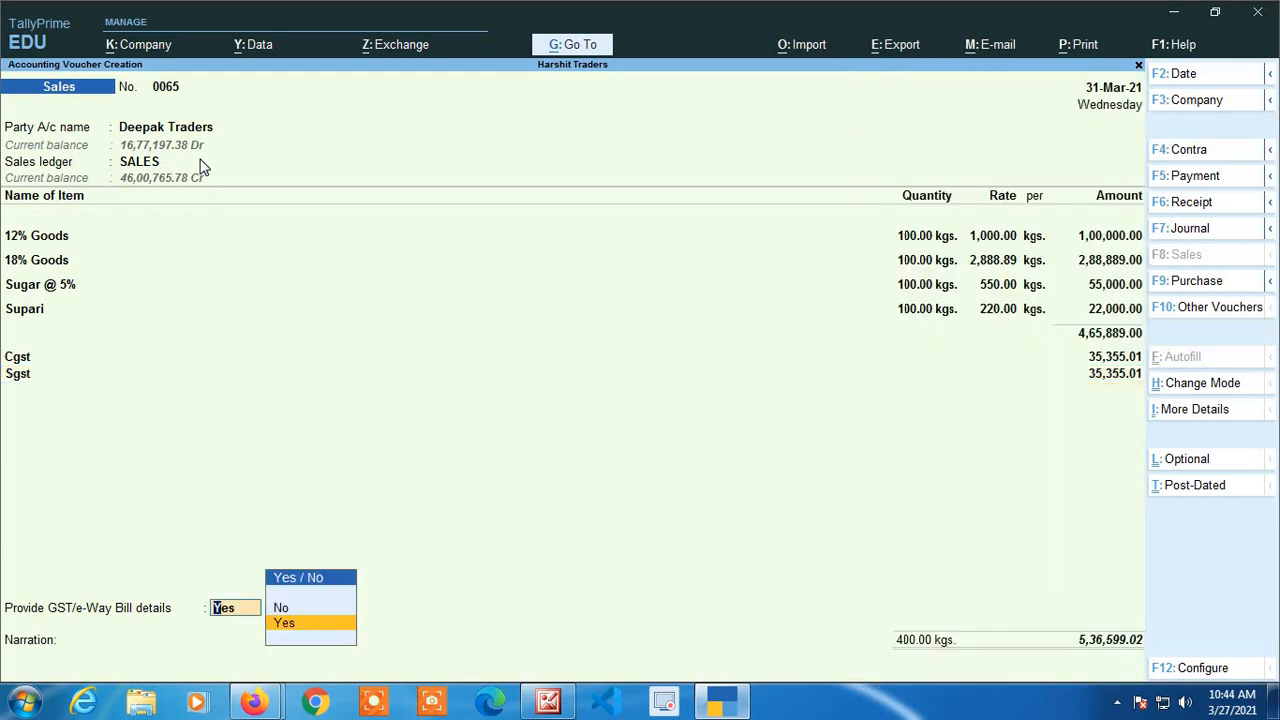
Set Provide GST/e-Way Bill details to No, save the sales voucher without narration, and quit voucher entry.
{"action": "key", "text": "Up"}
{"action": "key", "text": "Return"}
{"action": "key", "text": "Return"}
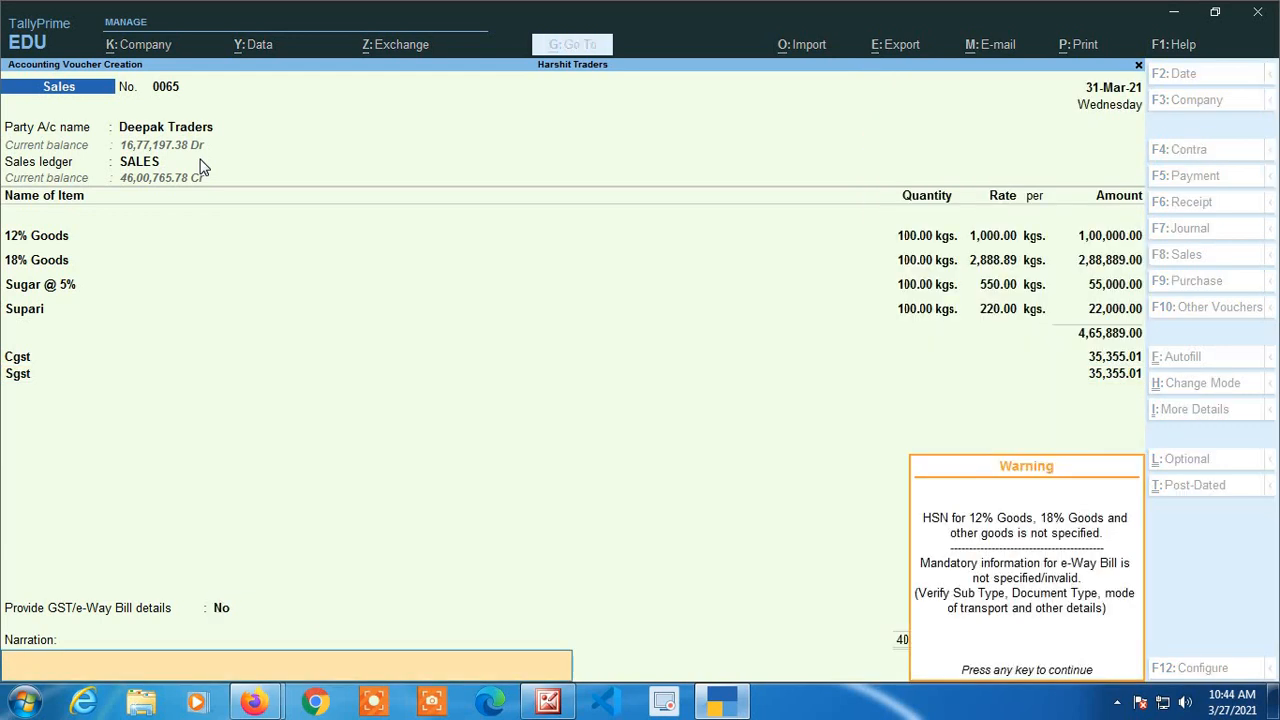
{"action": "key", "text": "Return"}
{"action": "key", "text": "Return"}
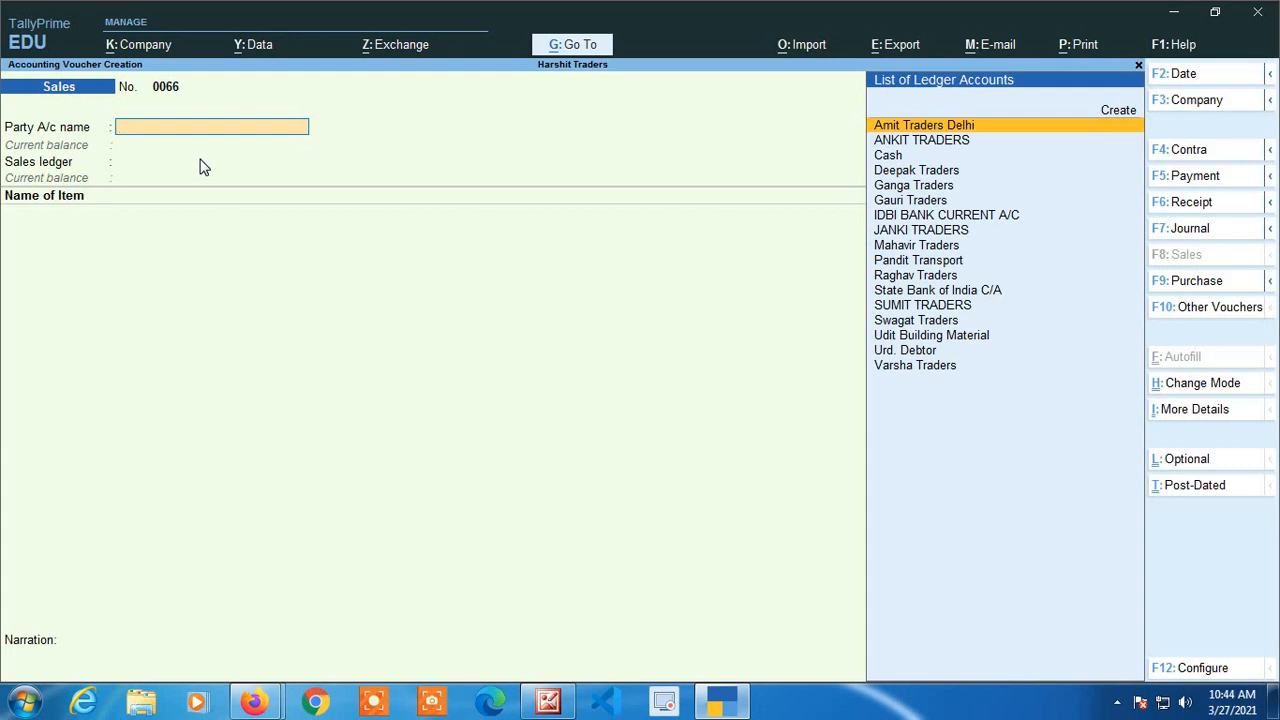
{"action": "key", "text": "Escape"}
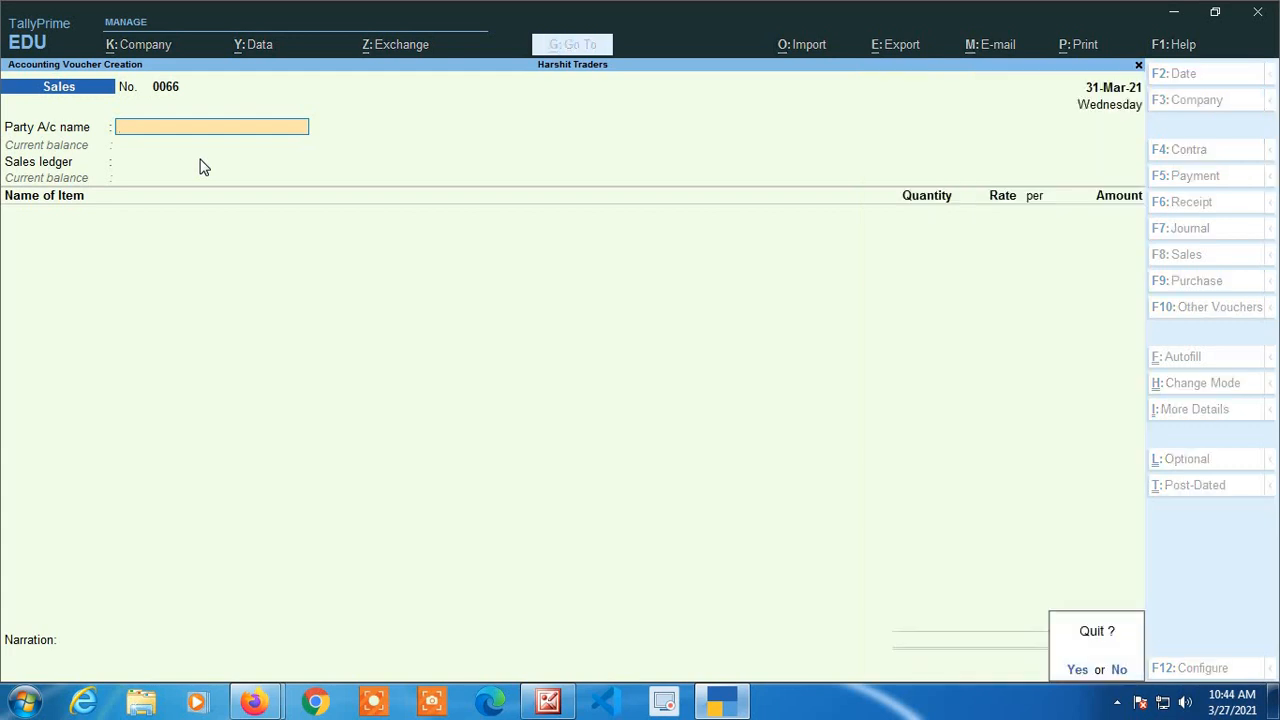
{"action": "key", "text": "Return"}
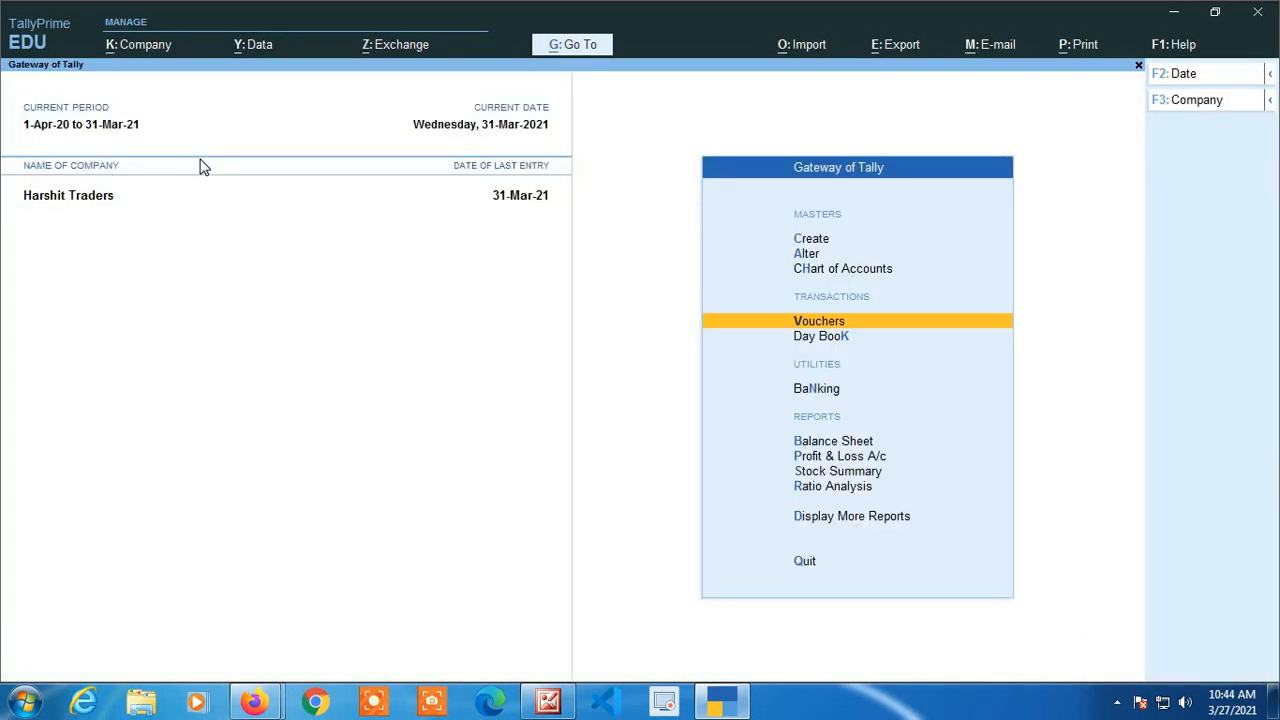
Open voucher entry and use the Create Voucher option of Go To to bring up a new sales voucher.
{"action": "key", "text": "Return"}
{"action": "key", "text": "alt+g"}
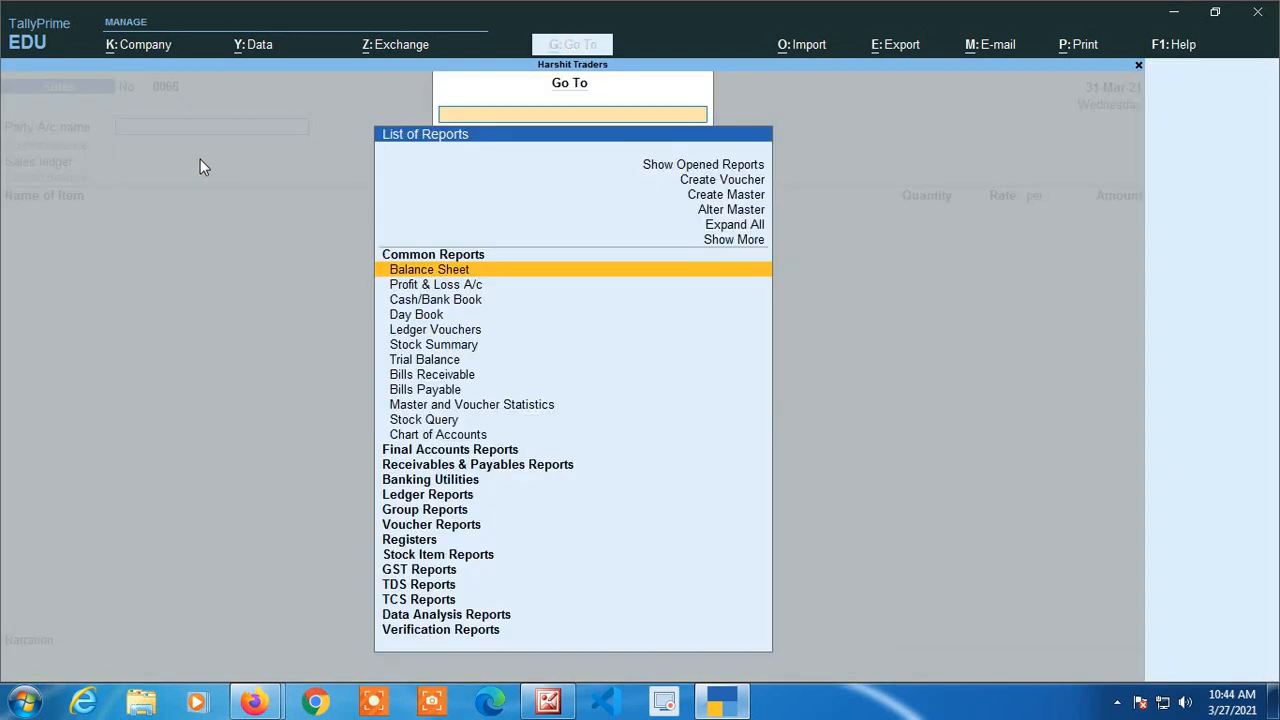
{"action": "key", "text": "Up"}
{"action": "key", "text": "Up"}
{"action": "key", "text": "Up"}
{"action": "key", "text": "Up"}
{"action": "key", "text": "Up"}
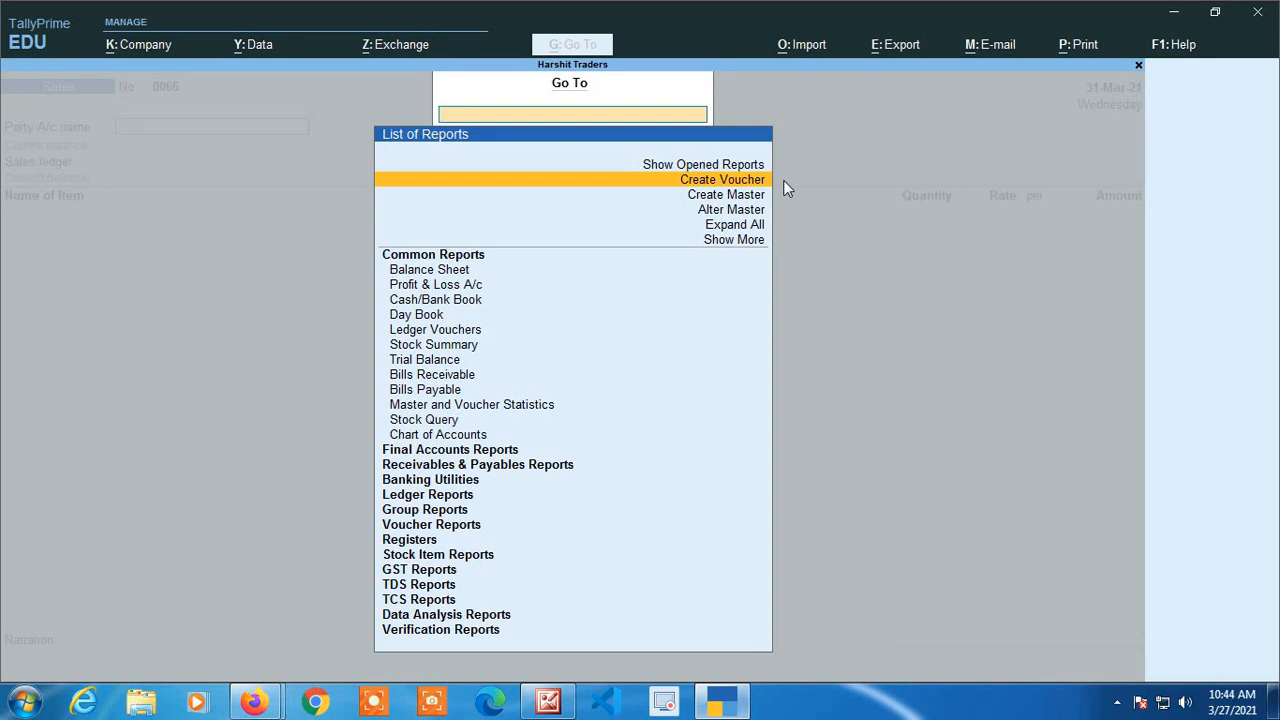
{"action": "key", "text": "Return"}
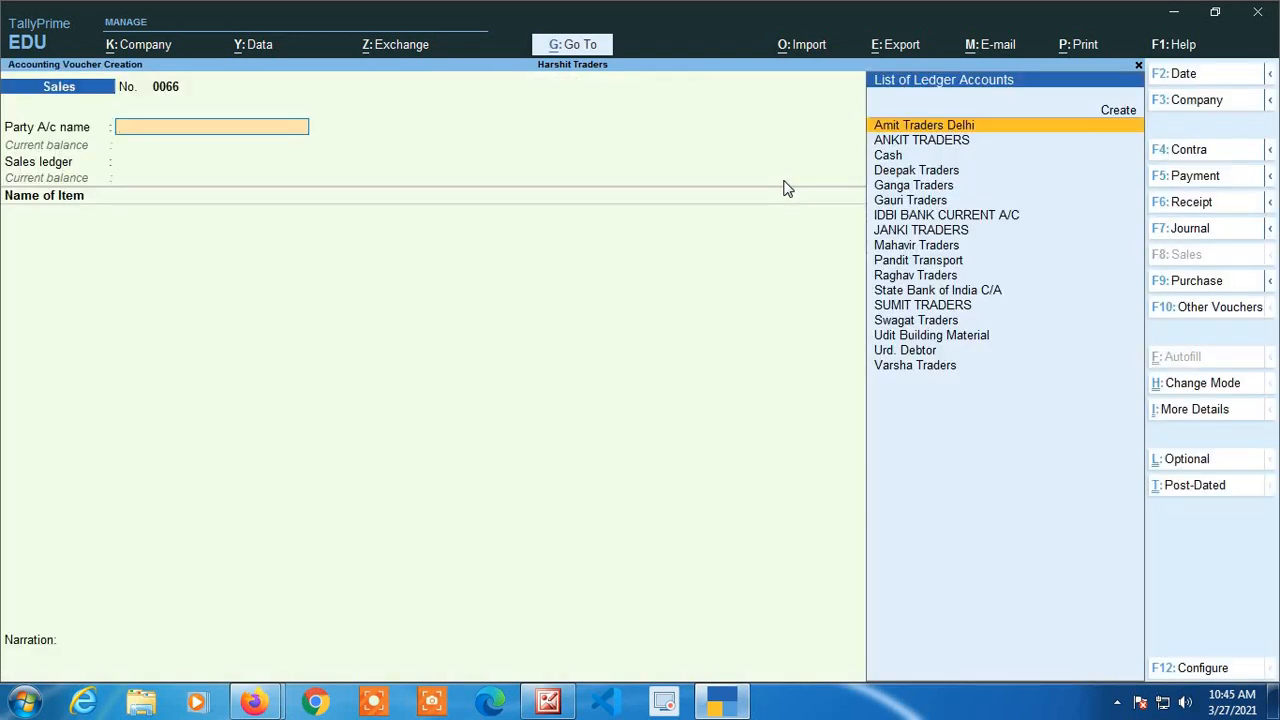
Open the list of masters for creation with Go To's Create Master option while the sales voucher stays open.
{"action": "key", "text": "alt+g"}
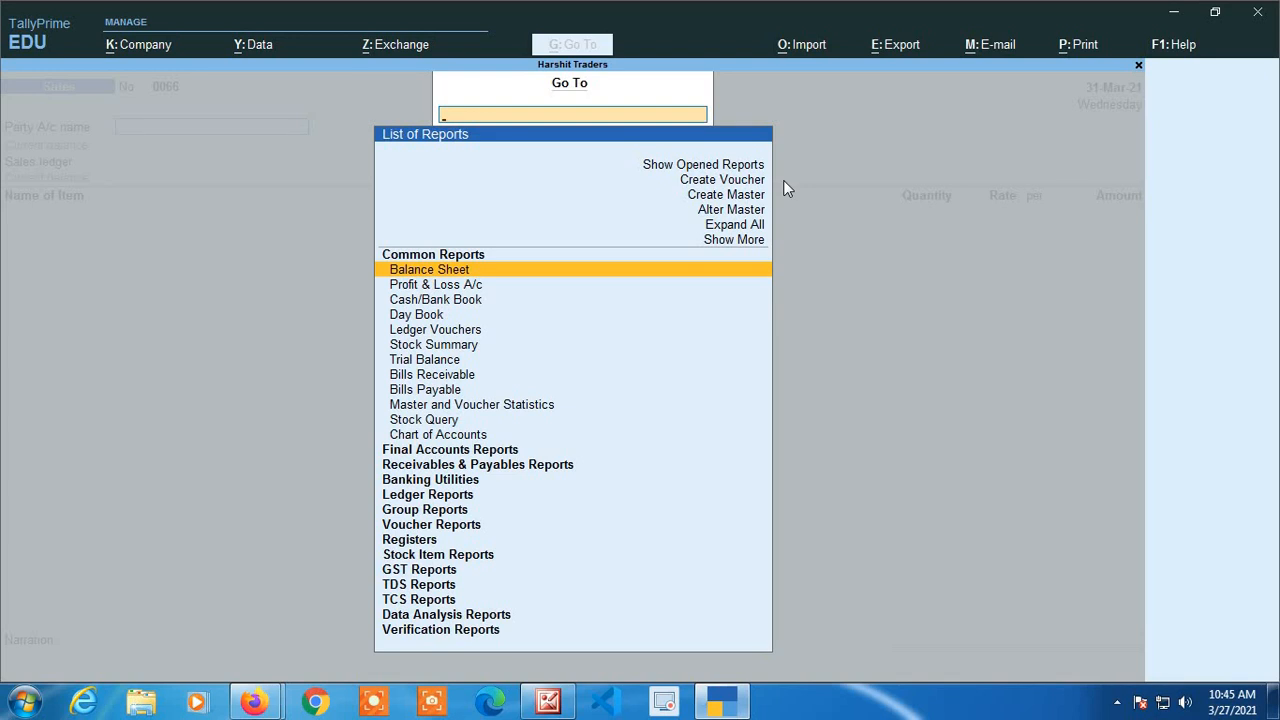
{"action": "key", "text": "Up"}
{"action": "key", "text": "Up"}
{"action": "key", "text": "Up"}
{"action": "key", "text": "Up"}
{"action": "key", "text": "Up"}
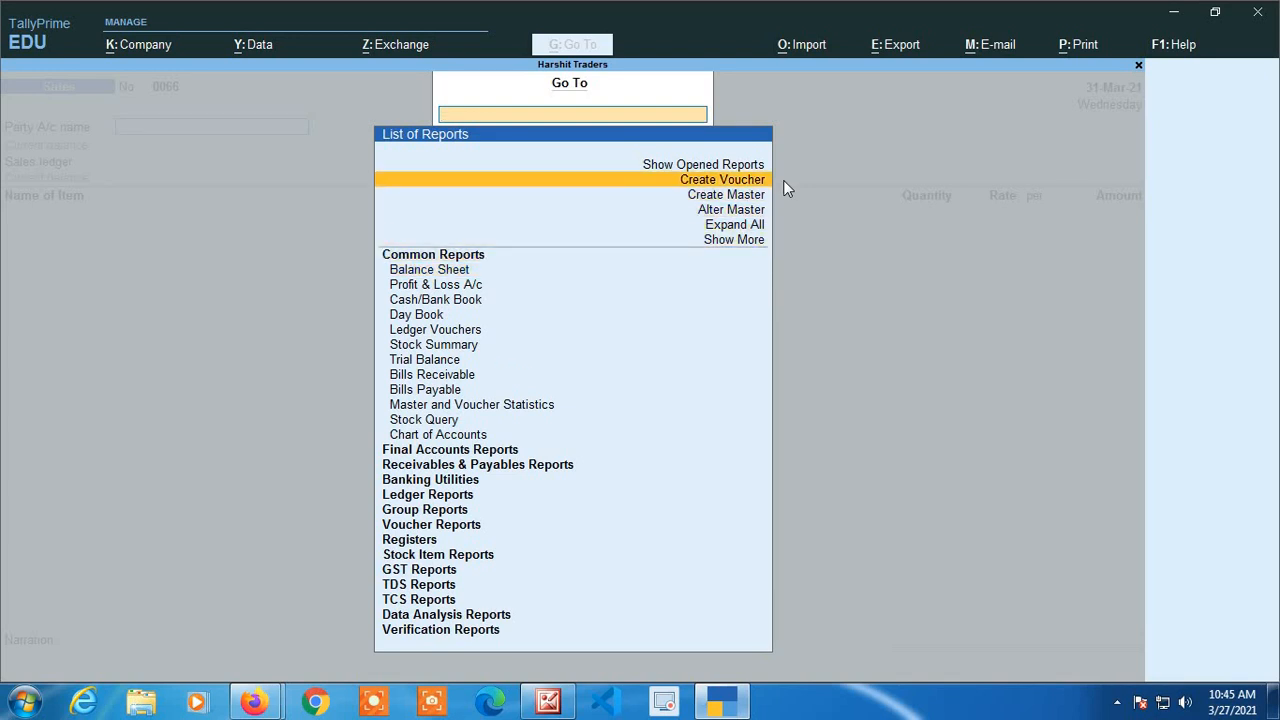
{"action": "key", "text": "Up"}
{"action": "key", "text": "Down"}
{"action": "key", "text": "Down"}
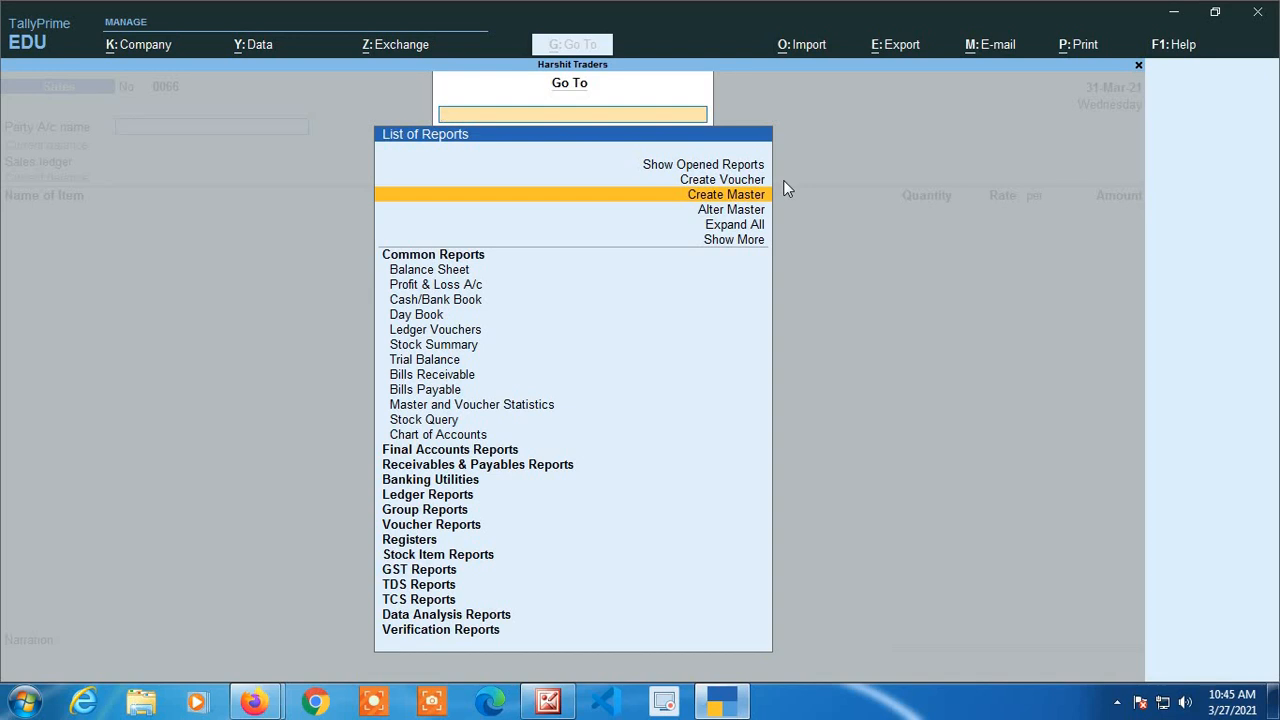
{"action": "key", "text": "Return"}
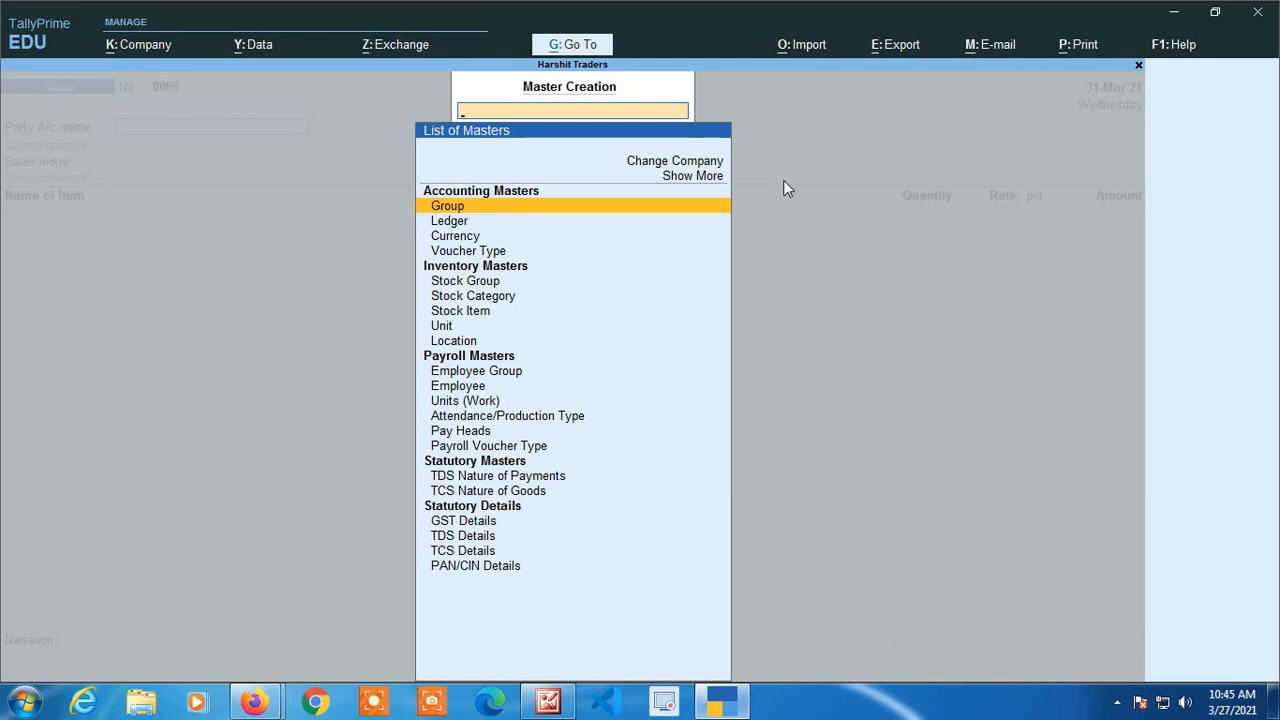
Look through the accounting, inventory and payroll master types that can be created.
{"action": "key", "text": "Down"}
{"action": "key", "text": "Down"}
{"action": "key", "text": "Down"}
{"action": "key", "text": "Down"}
{"action": "key", "text": "Down"}
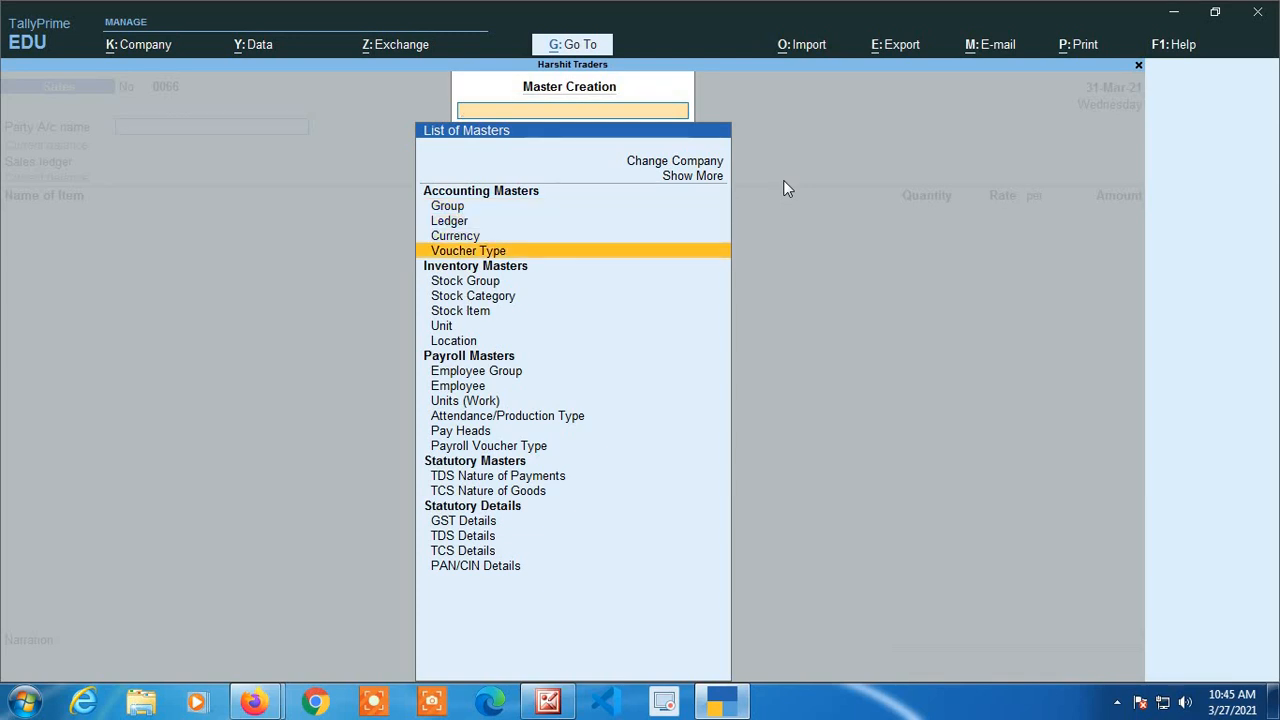
{"action": "key", "text": "Down"}
{"action": "key", "text": "Down"}
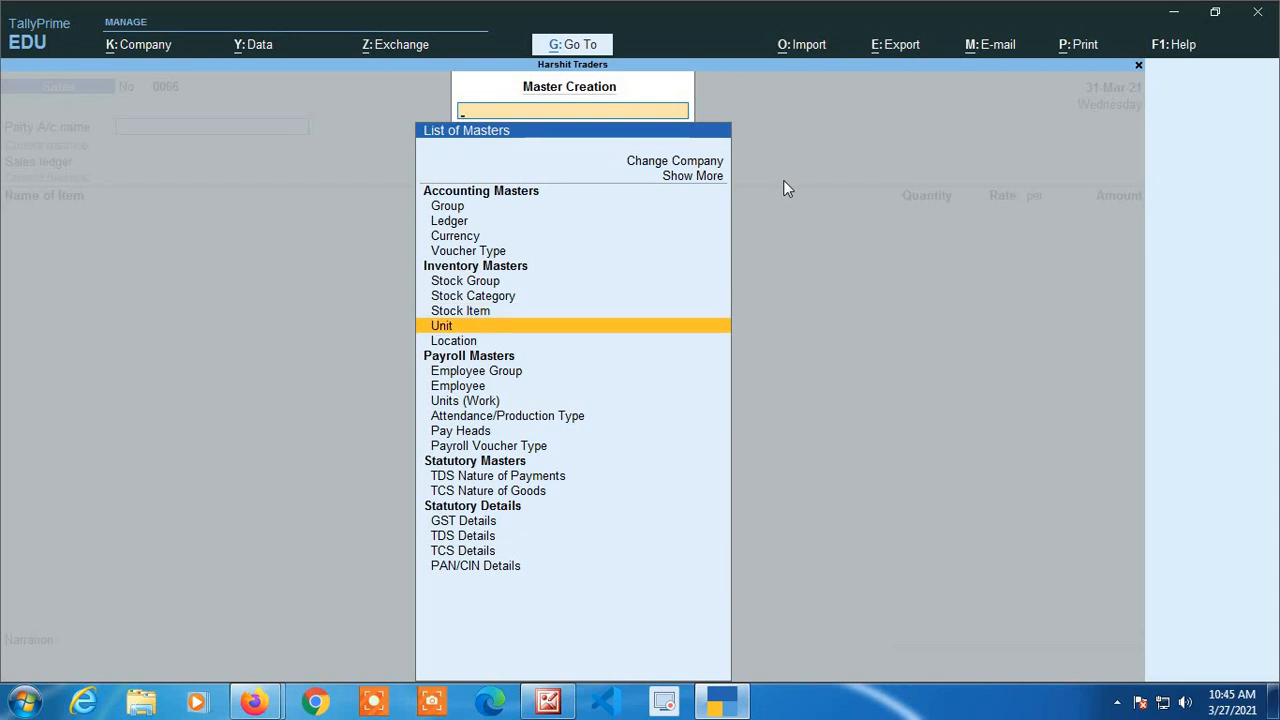
{"action": "key", "text": "Down"}
{"action": "key", "text": "Down"}
{"action": "key", "text": "Down"}
{"action": "key", "text": "Down"}
{"action": "key", "text": "Down"}
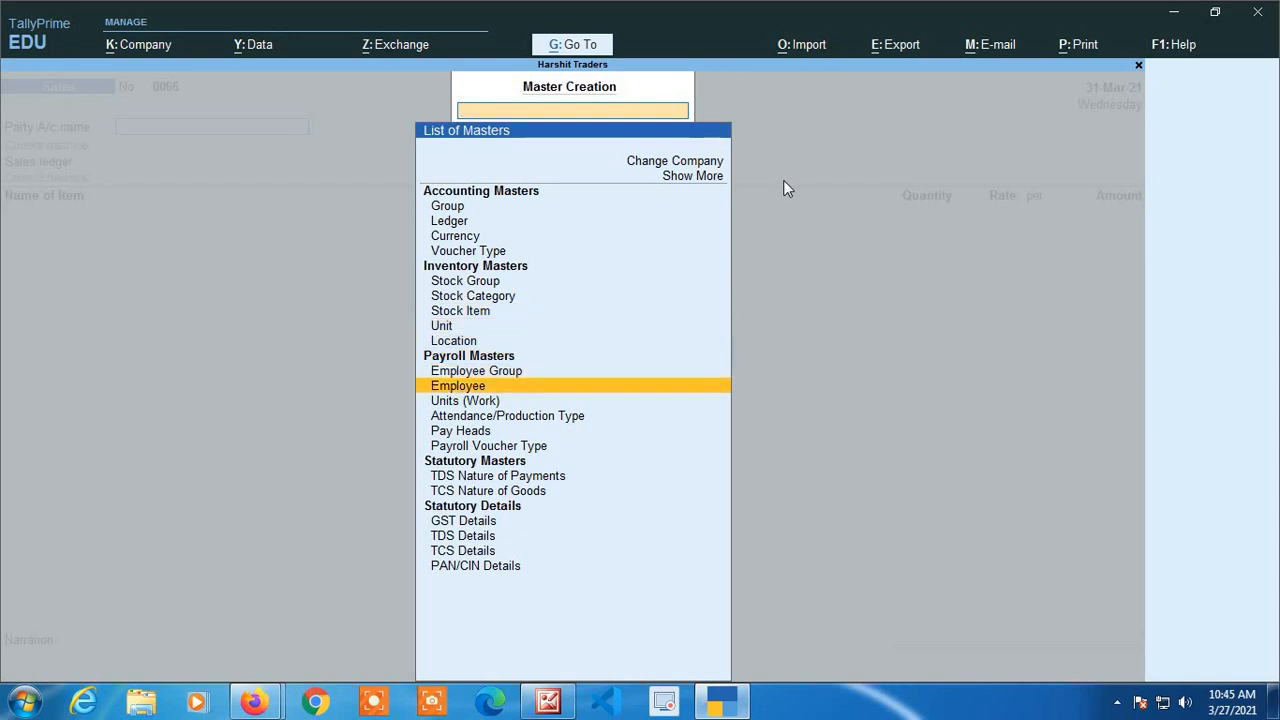
{"action": "key", "text": "Down"}
{"action": "key", "text": "Up"}
{"action": "key", "text": "Up"}
{"action": "key", "text": "Up"}
{"action": "key", "text": "Up"}
{"action": "key", "text": "Up"}
{"action": "key", "text": "Up"}
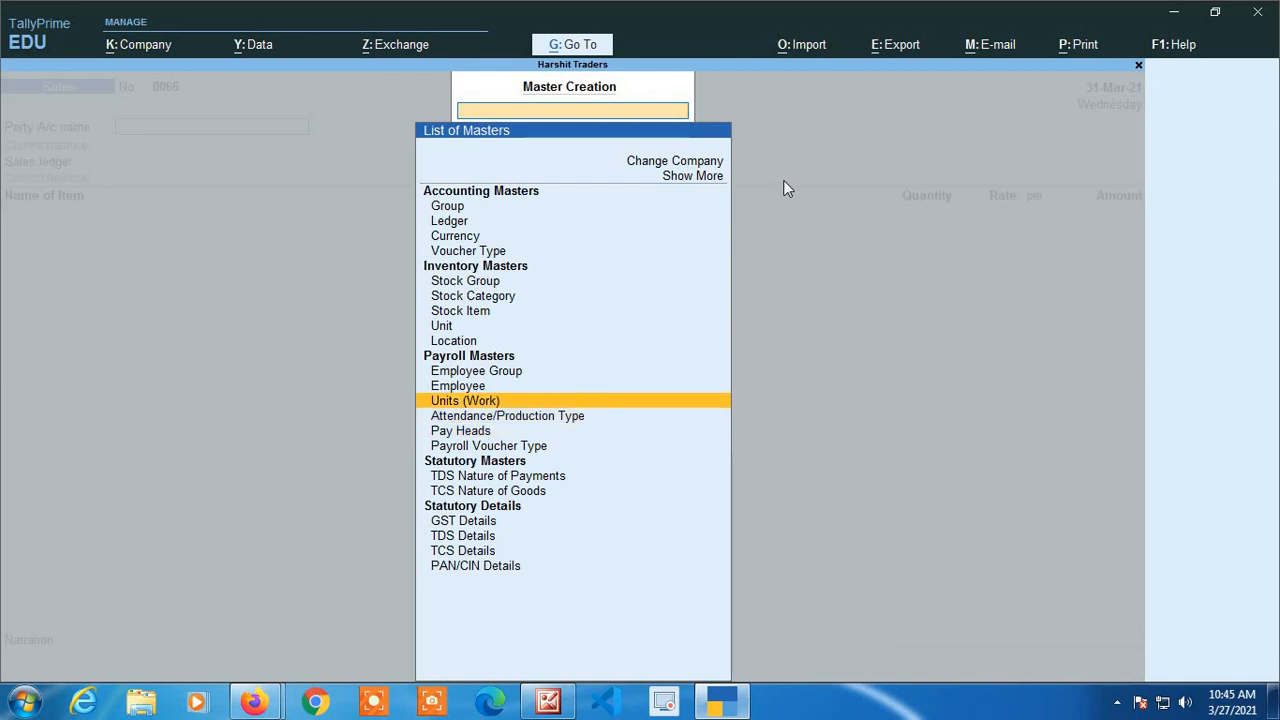
Choose Ledger among the accounting masters to start creating a new ledger.
{"action": "key", "text": "Up"}
{"action": "key", "text": "Up"}
{"action": "key", "text": "Up"}
{"action": "key", "text": "Up"}
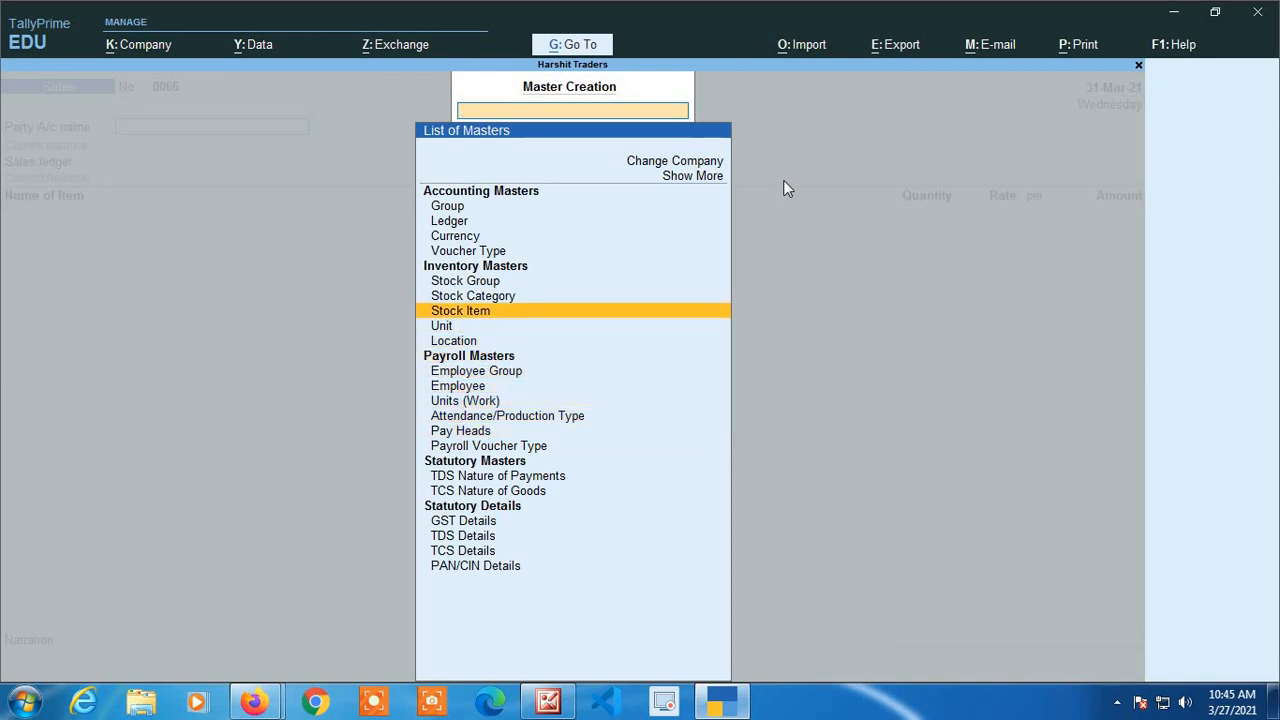
{"action": "key", "text": "Up"}
{"action": "key", "text": "Up"}
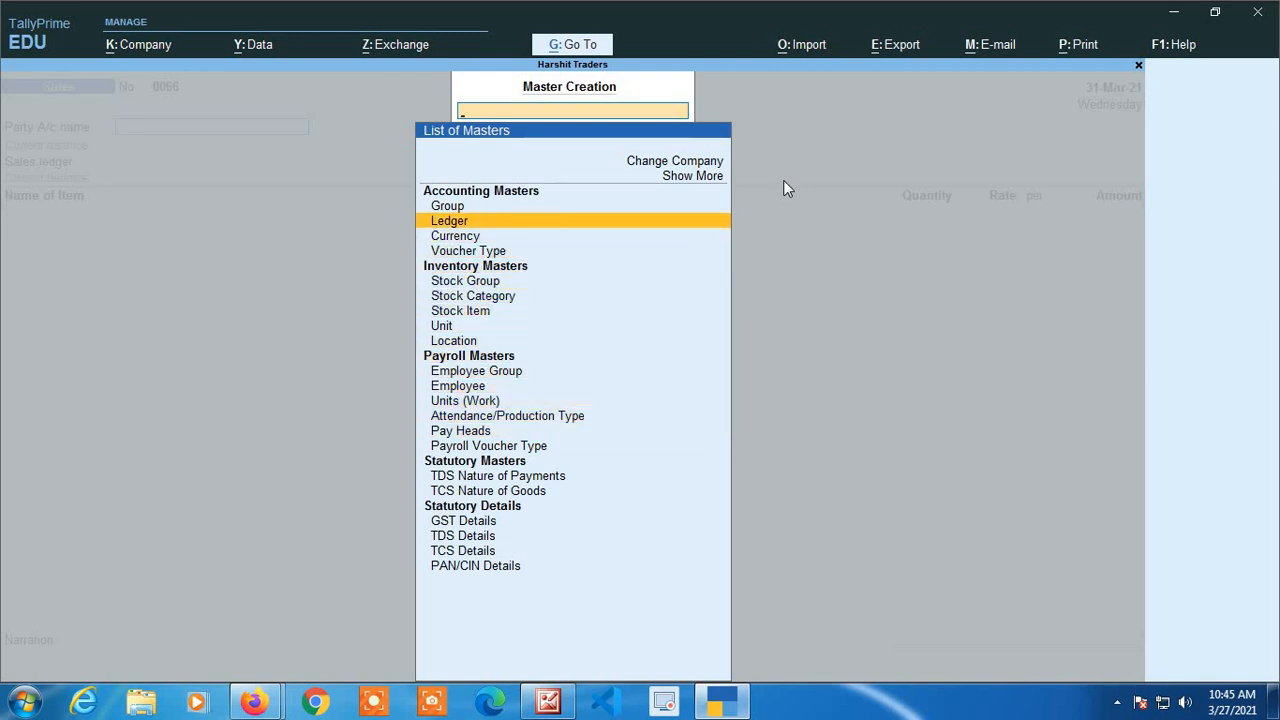
{"action": "key", "text": "Return"}
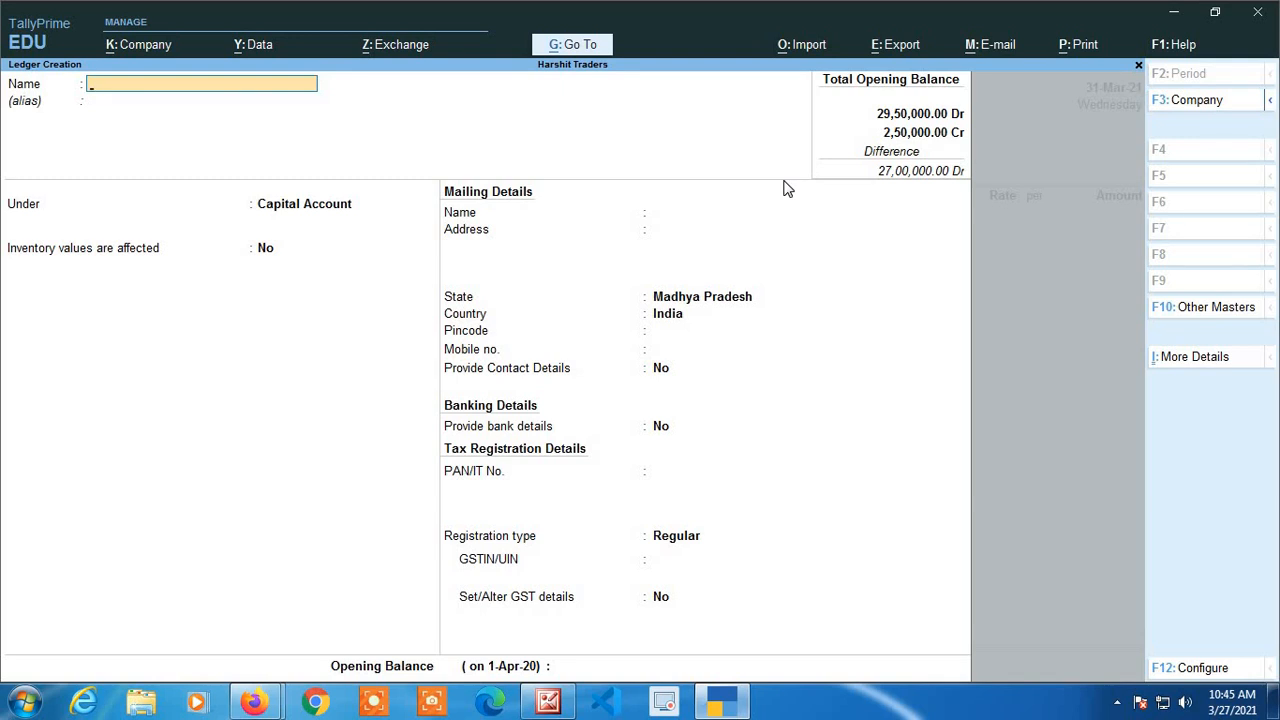
Create a ledger named Abc under Capital Account with the default details, save it, and return to the sales voucher.
{"action": "type", "text": "Abc"}
{"action": "key", "text": "Return"}
{"action": "key", "text": "Return"}
{"action": "key", "text": "Return"}
{"action": "key", "text": "Return"}
{"action": "key", "text": "Return"}
{"action": "key", "text": "Return"}
{"action": "key", "text": "Return"}
{"action": "key", "text": "Return"}
{"action": "key", "text": "Return"}
{"action": "key", "text": "Return"}
{"action": "key", "text": "Return"}
{"action": "key", "text": "Return"}
{"action": "key", "text": "Return"}
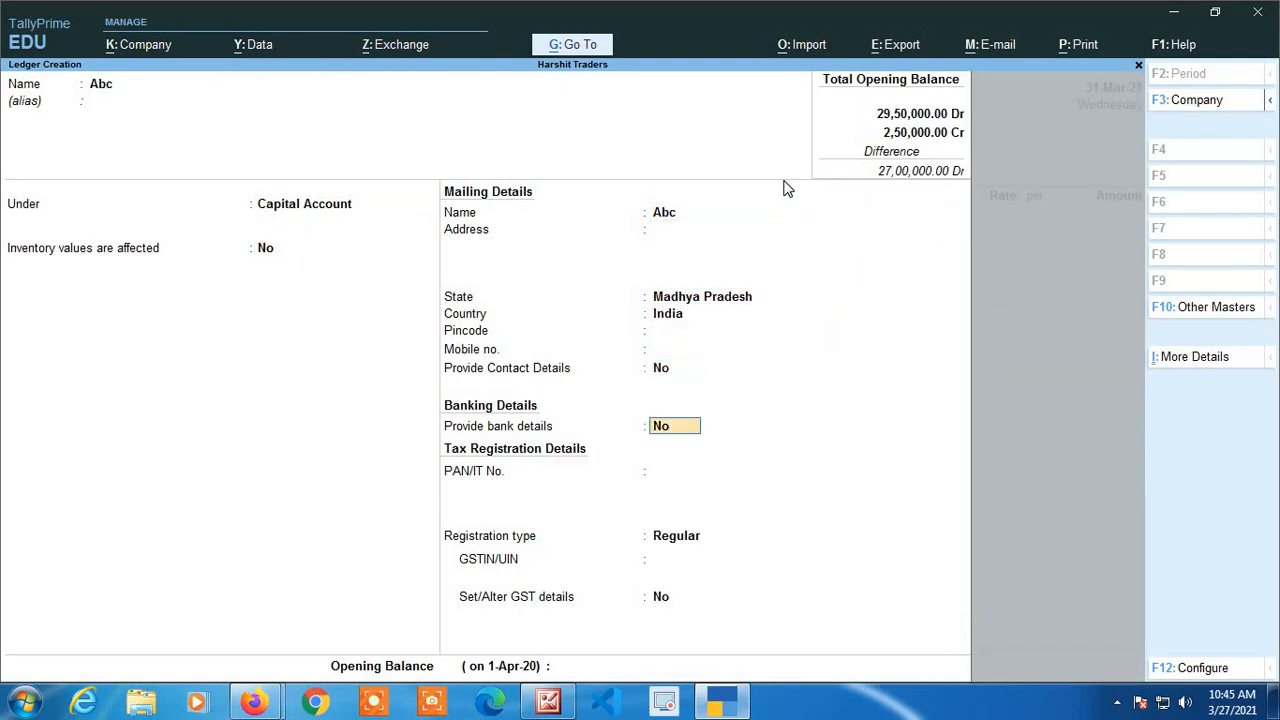
{"action": "key", "text": "Return"}
{"action": "key", "text": "Return"}
{"action": "key", "text": "Return"}
{"action": "key", "text": "Return"}
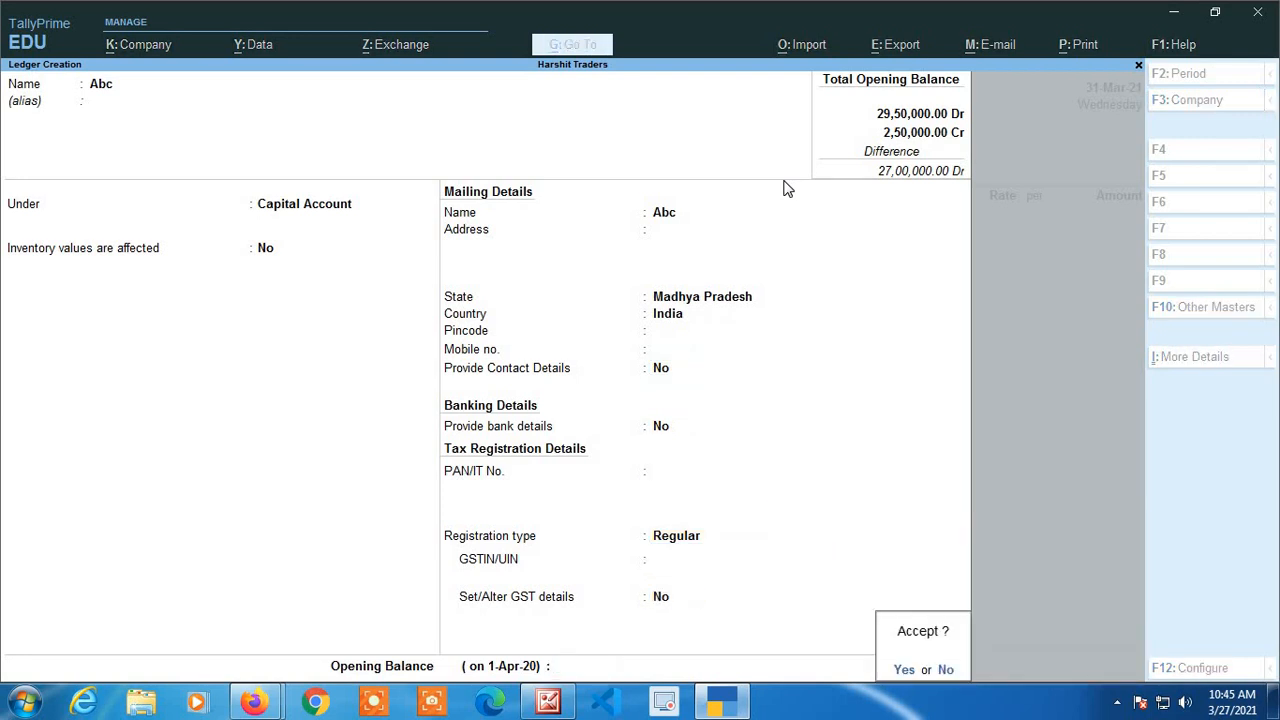
{"action": "key", "text": "Return"}
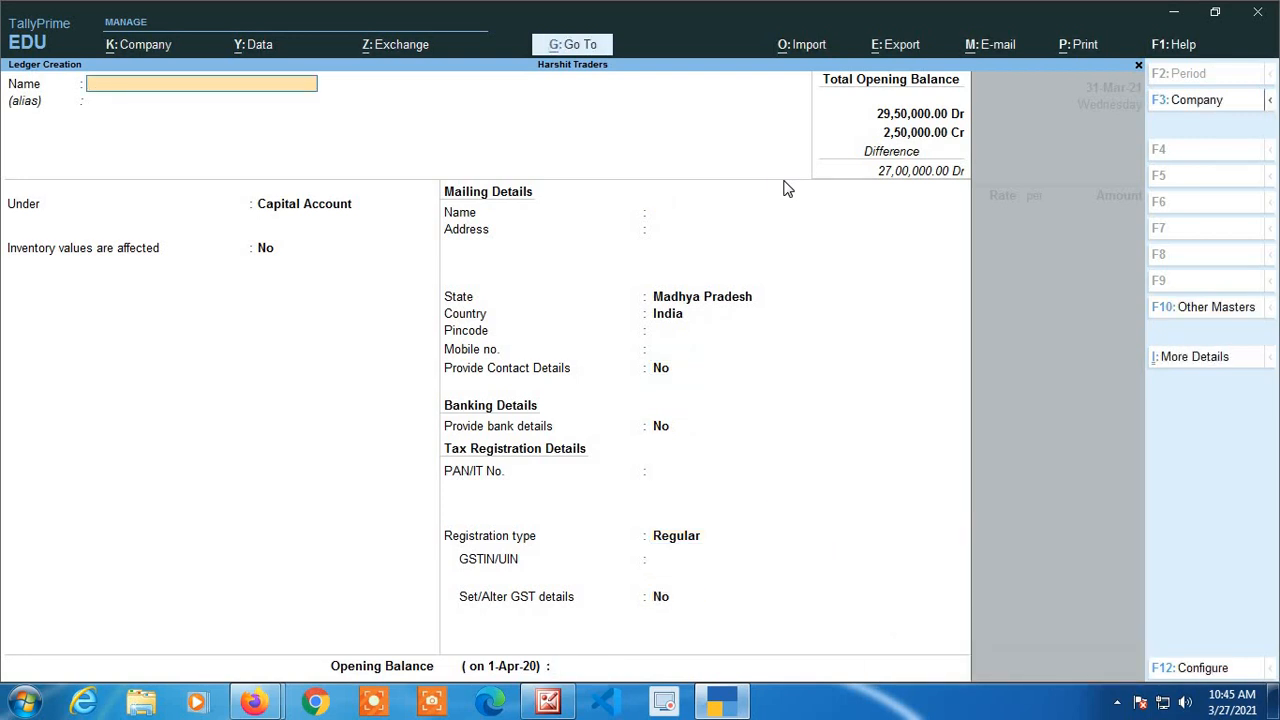
{"action": "key", "text": "Escape"}
{"action": "key", "text": "Return"}
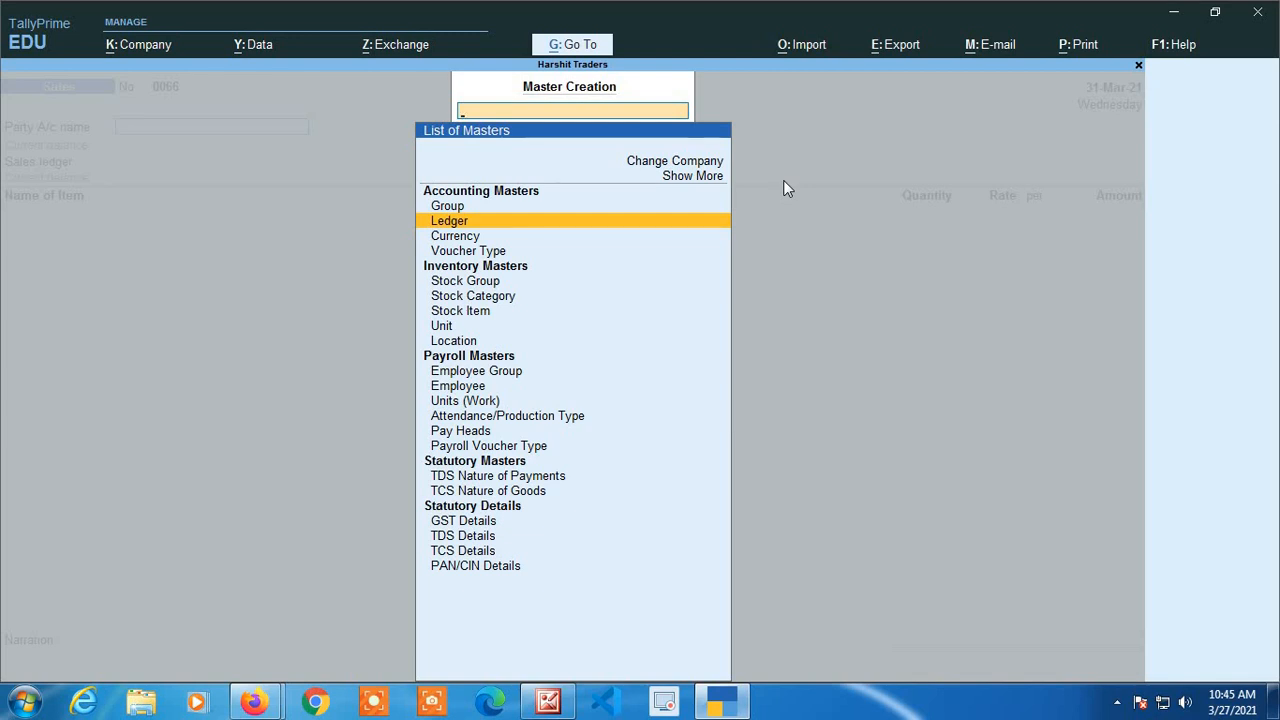
{"action": "key", "text": "Escape"}
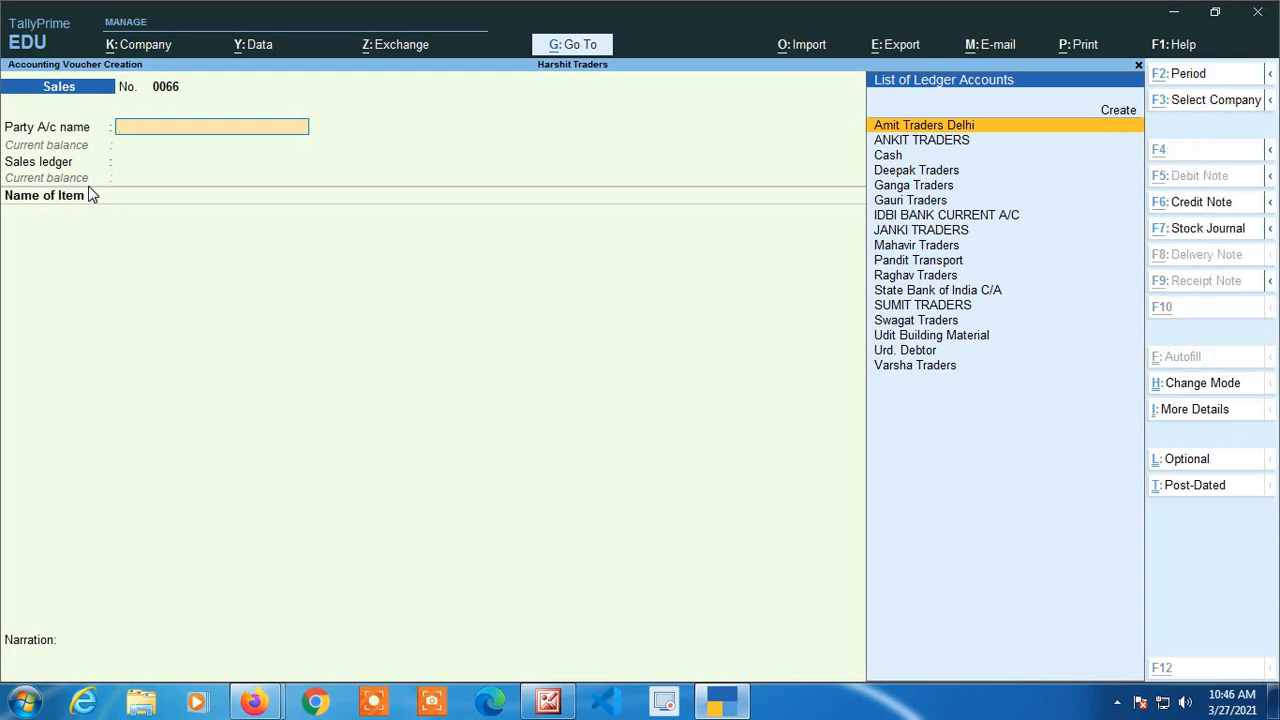
{"action": "key", "text": "alt+g"}
{"action": "key", "text": "Up"}
{"action": "key", "text": "Up"}
{"action": "key", "text": "Up"}
{"action": "key", "text": "Up"}
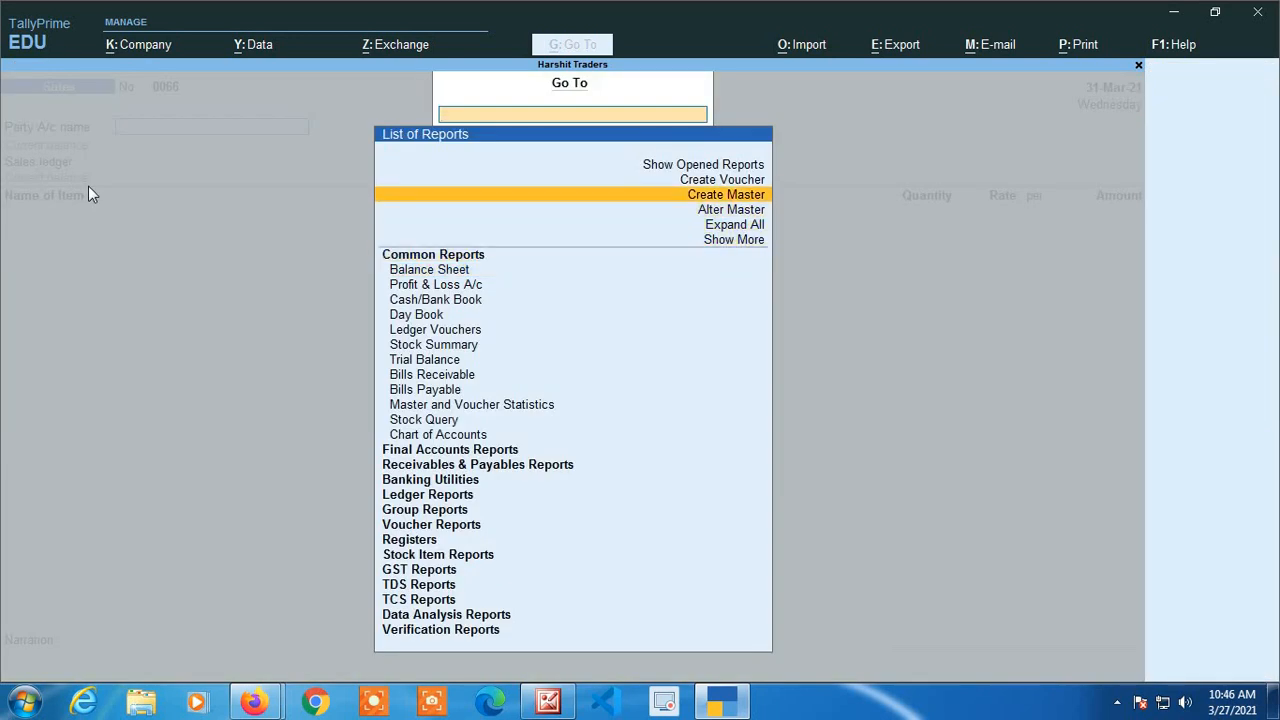
{"action": "key", "text": "Escape"}
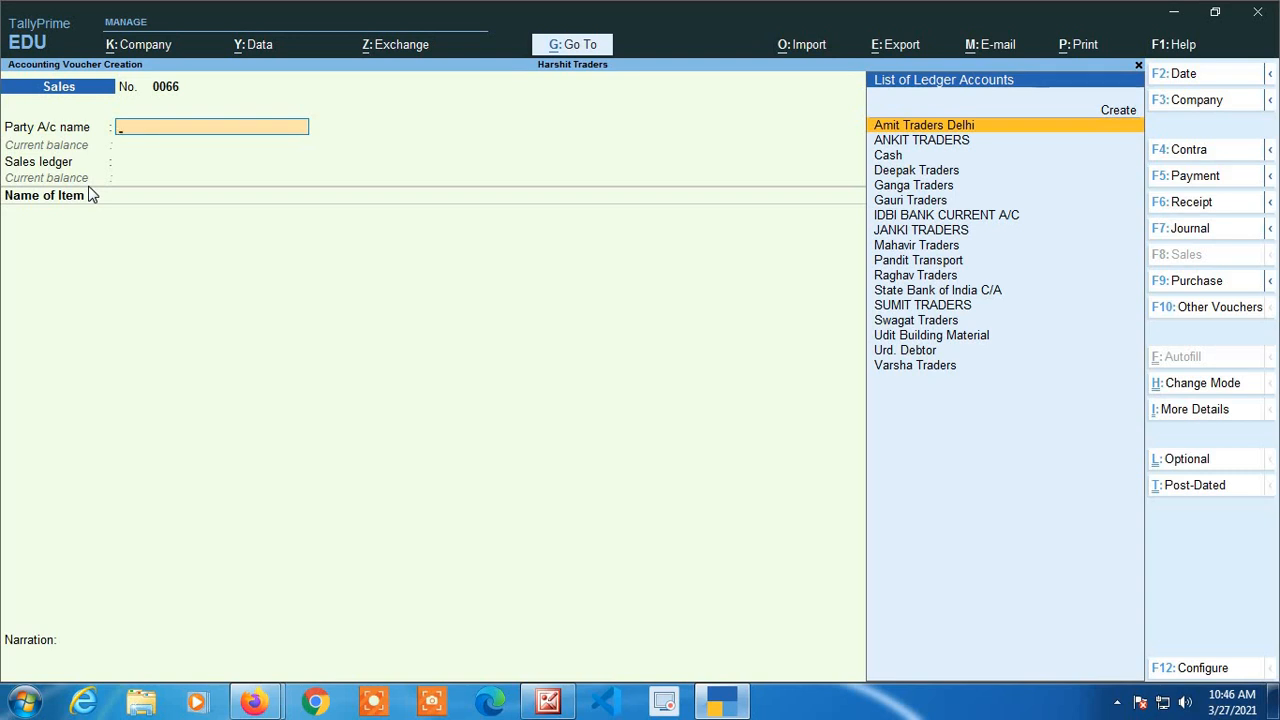
Open the list of masters for alteration with Go To's Alter Master option.
{"action": "key", "text": "alt+g"}
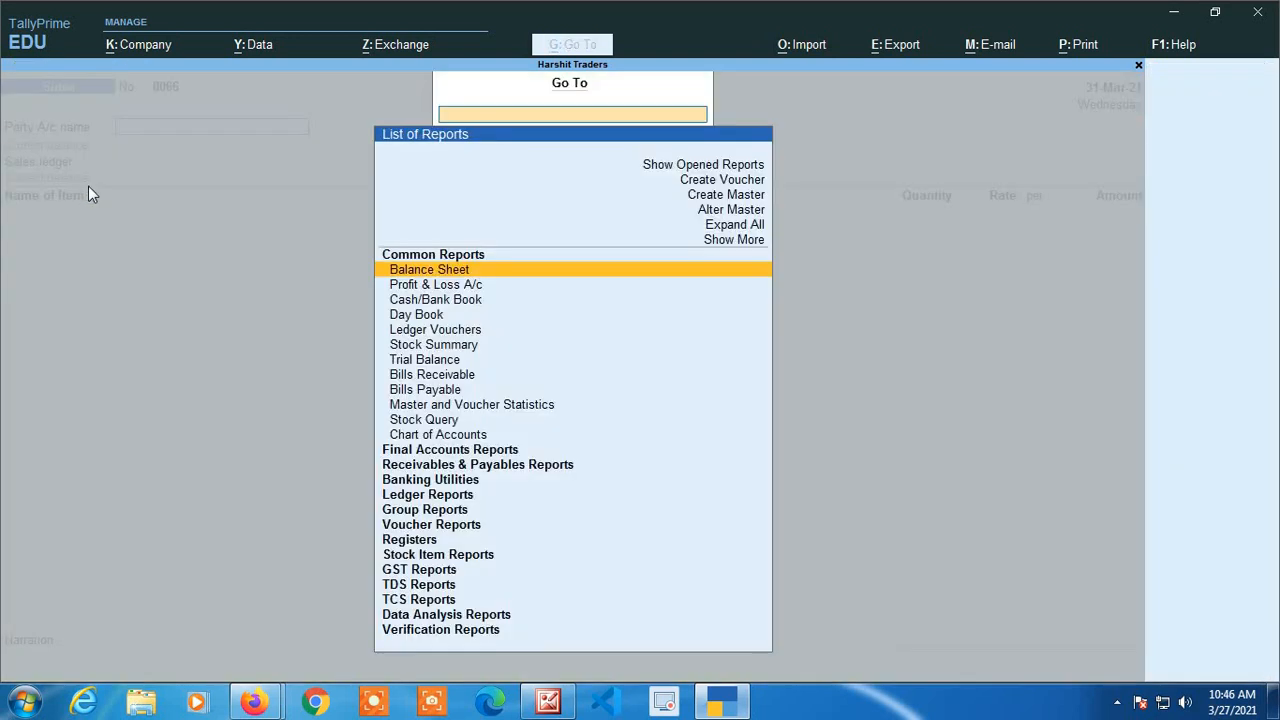
{"action": "key", "text": "Up"}
{"action": "key", "text": "Up"}
{"action": "key", "text": "Up"}
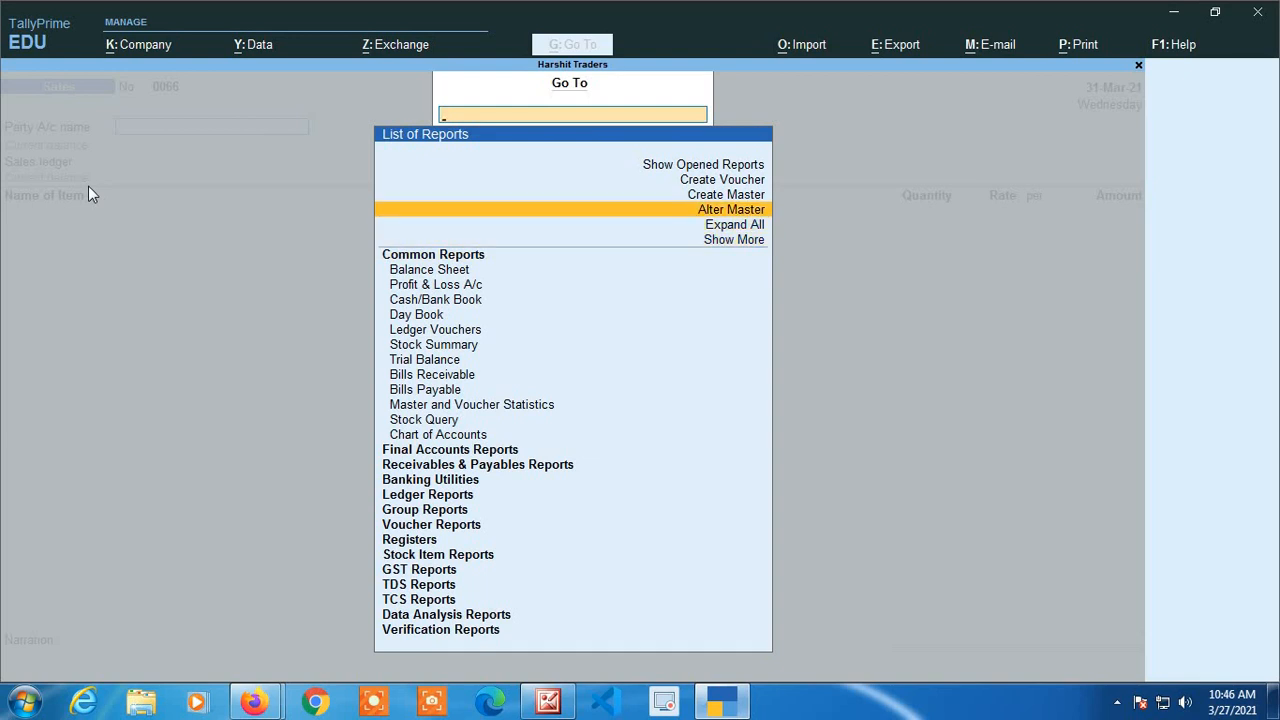
{"action": "key", "text": "Return"}
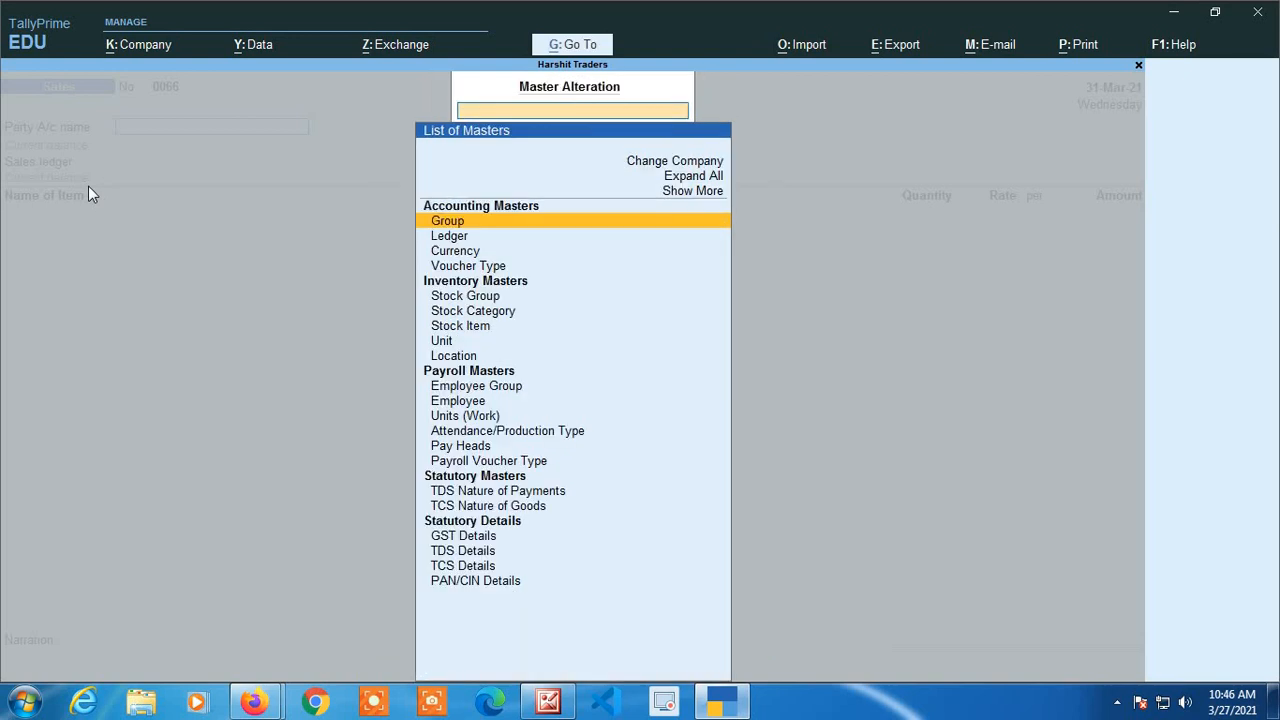
Choose Ledger among the accounting masters and open the Ganga Traders ledger for alteration.
{"action": "key", "text": "Down"}
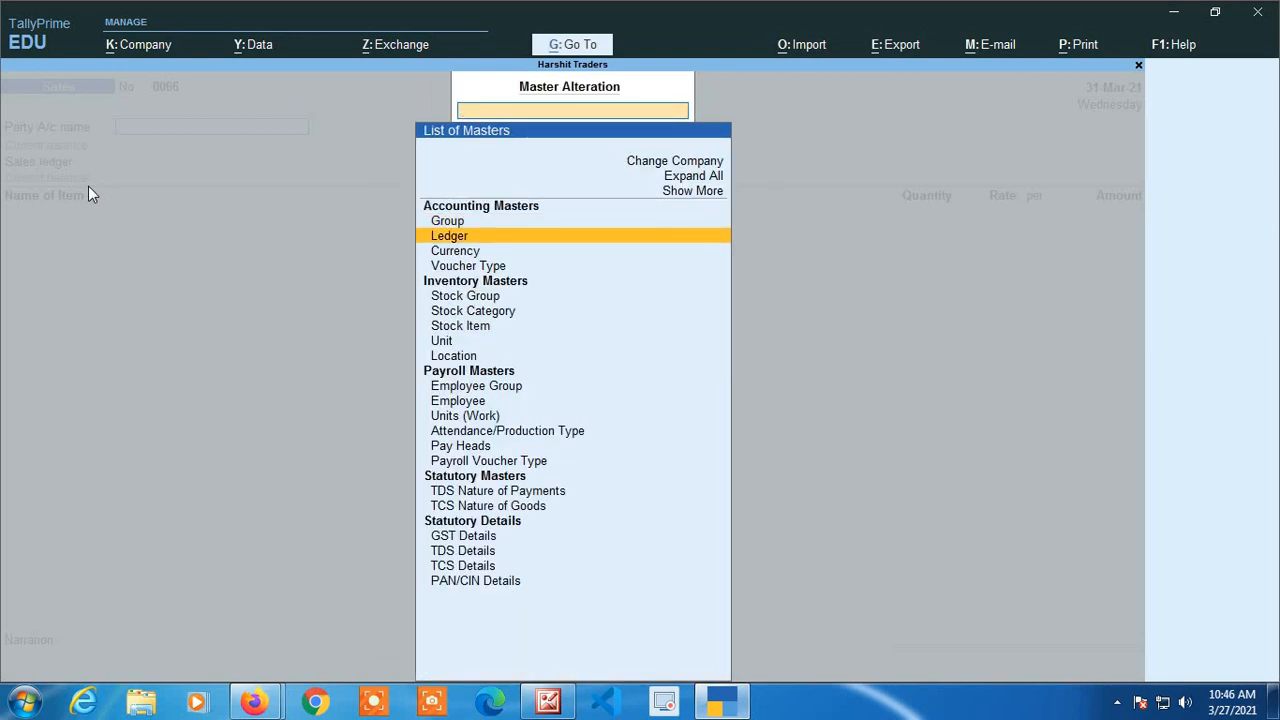
{"action": "key", "text": "Down"}
{"action": "key", "text": "Down"}
{"action": "key", "text": "Down"}
{"action": "key", "text": "Down"}
{"action": "key", "text": "Up"}
{"action": "key", "text": "Up"}
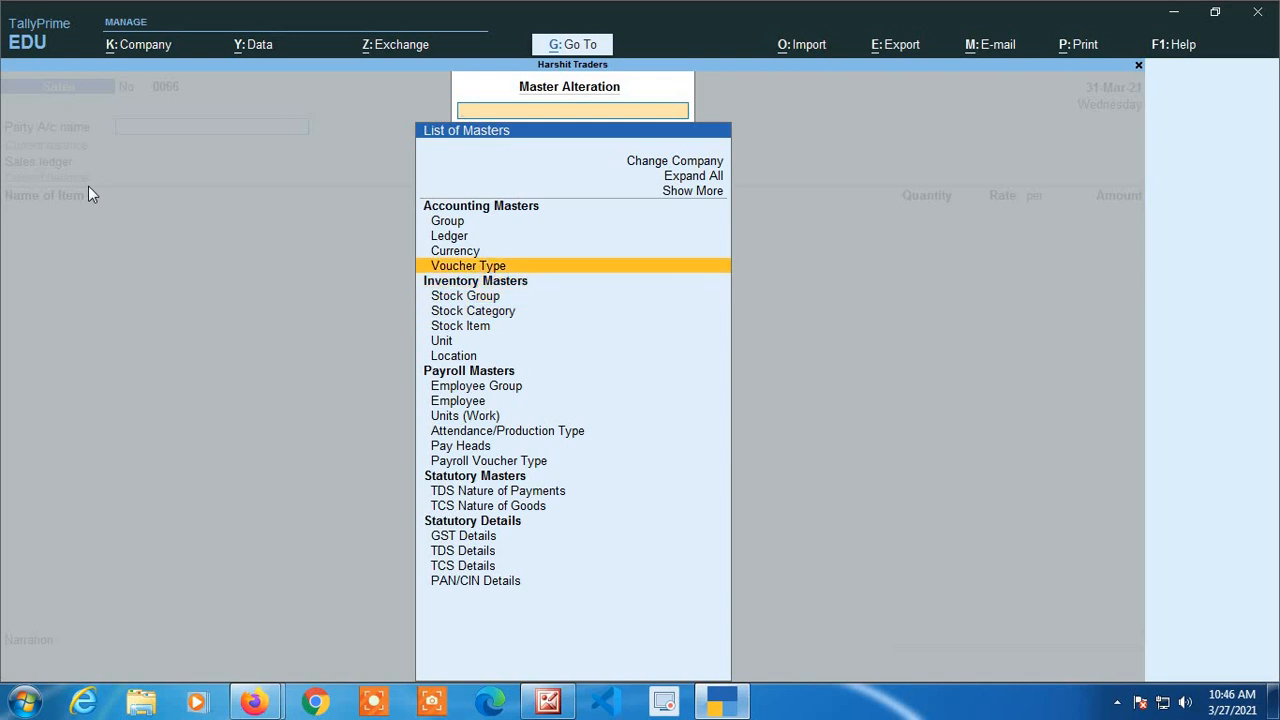
{"action": "key", "text": "Up"}
{"action": "key", "text": "Up"}
{"action": "key", "text": "Return"}
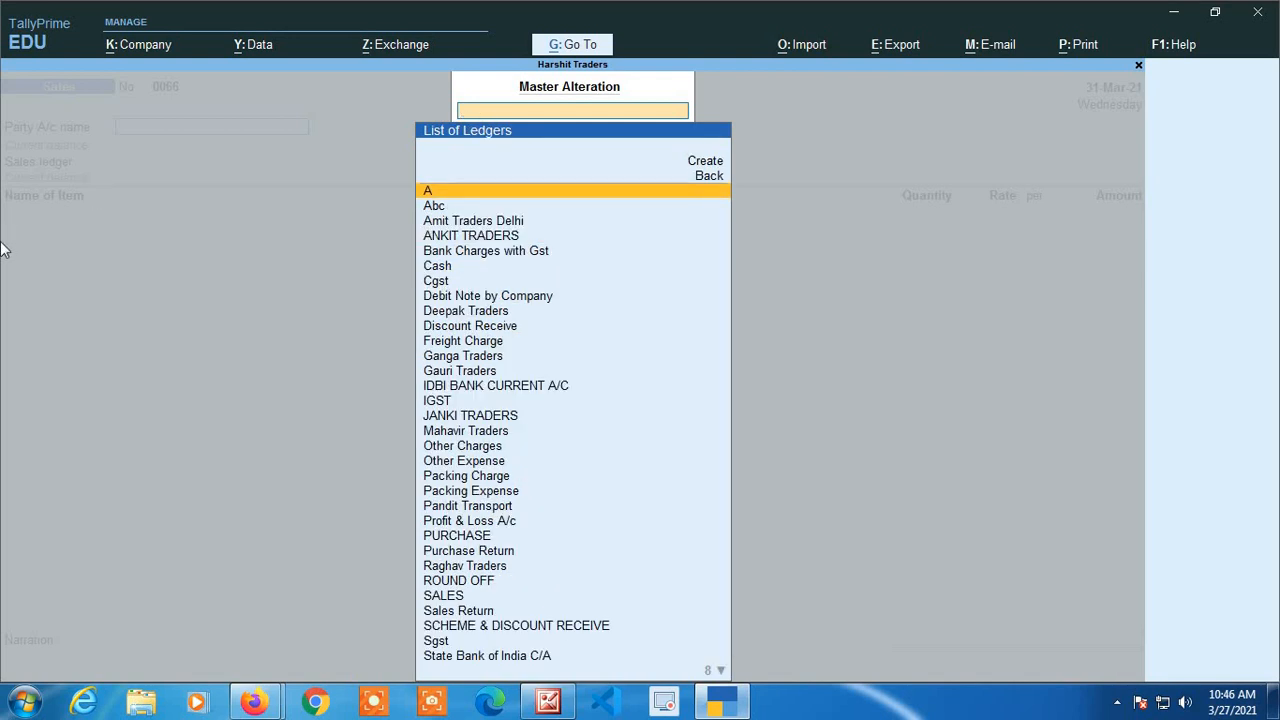
{"action": "type", "text": "gan"}
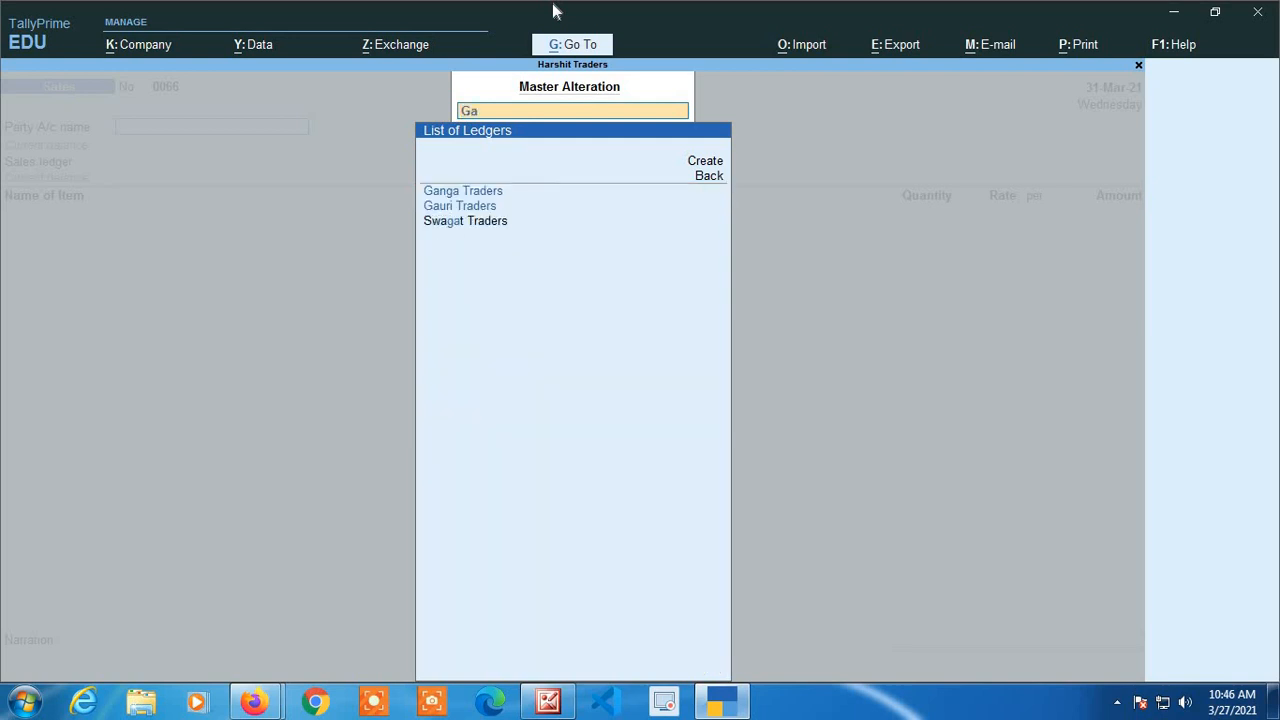
{"action": "key", "text": "Return"}
Fill in the mailing address of the Ganga Traders ledger, save the alteration, and return to the sales voucher.
{"action": "key", "text": "Return"}
{"action": "key", "text": "Return"}
{"action": "key", "text": "Return"}
{"action": "key", "text": "Return"}
{"action": "key", "text": "Return"}
{"action": "key", "text": "Return"}
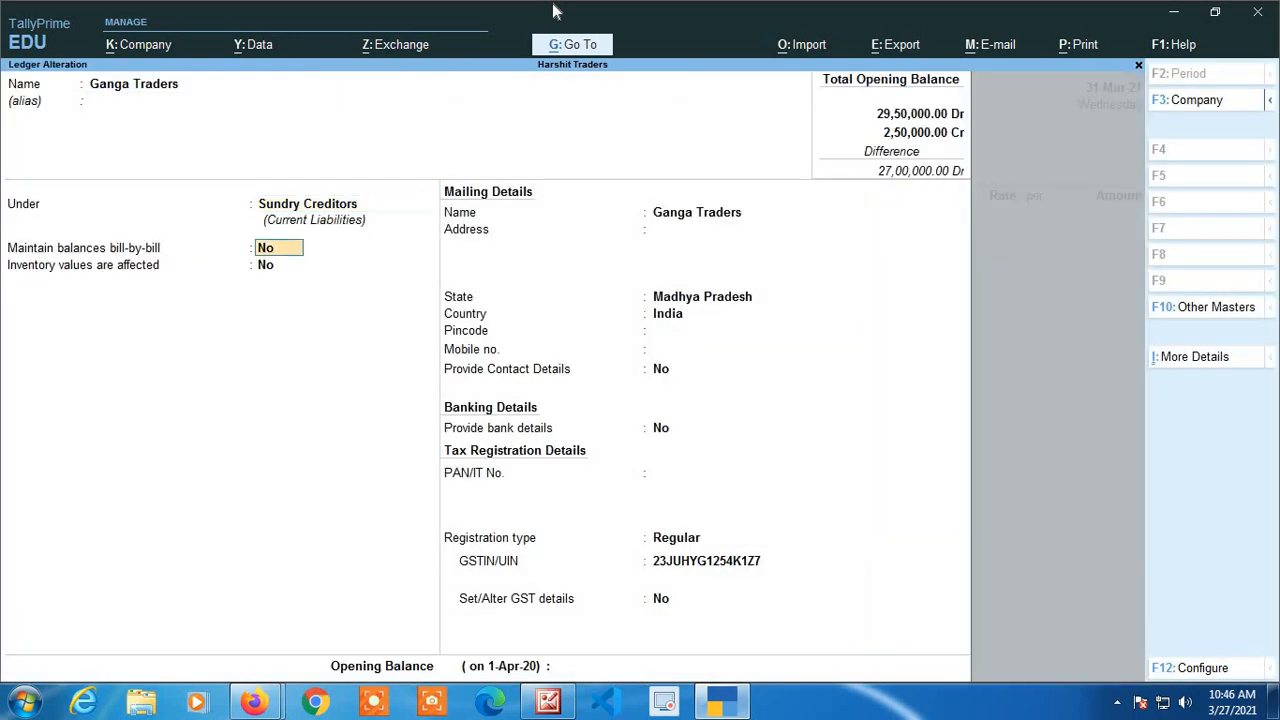
{"action": "type", "text": "Sad"}
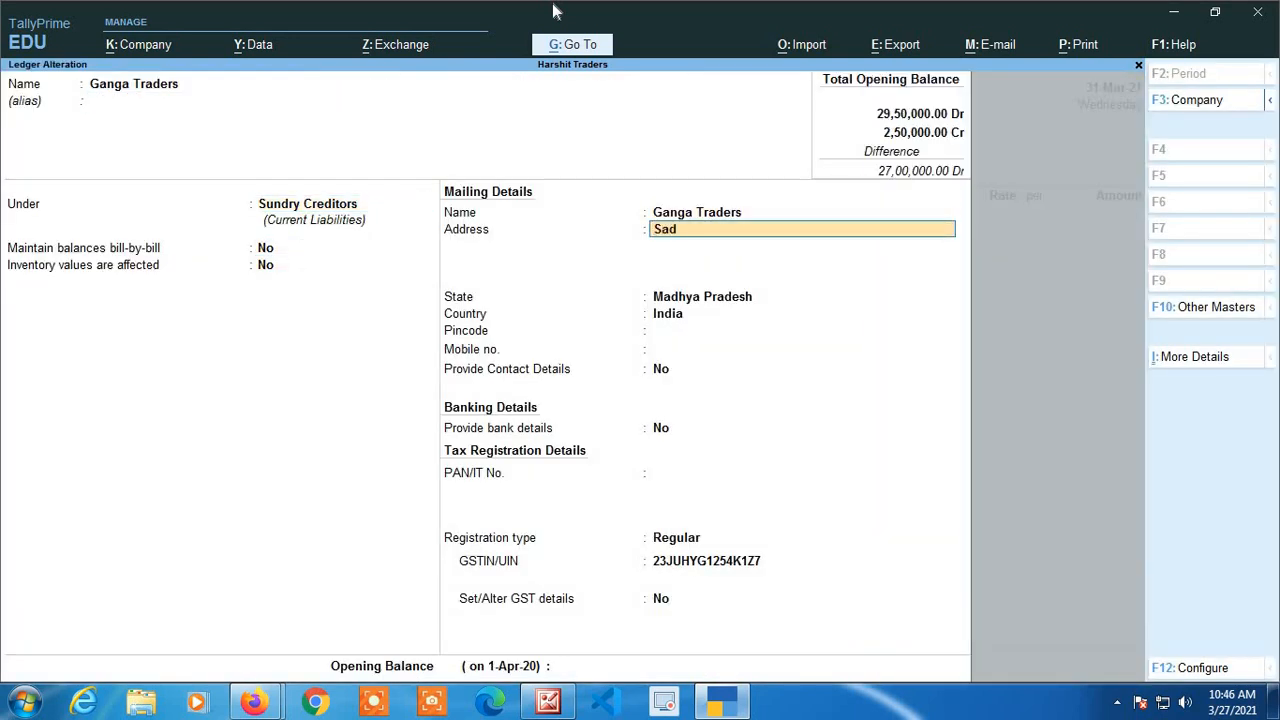
{"action": "type", "text": "ar Bazar"}
{"action": "key", "text": "Return"}
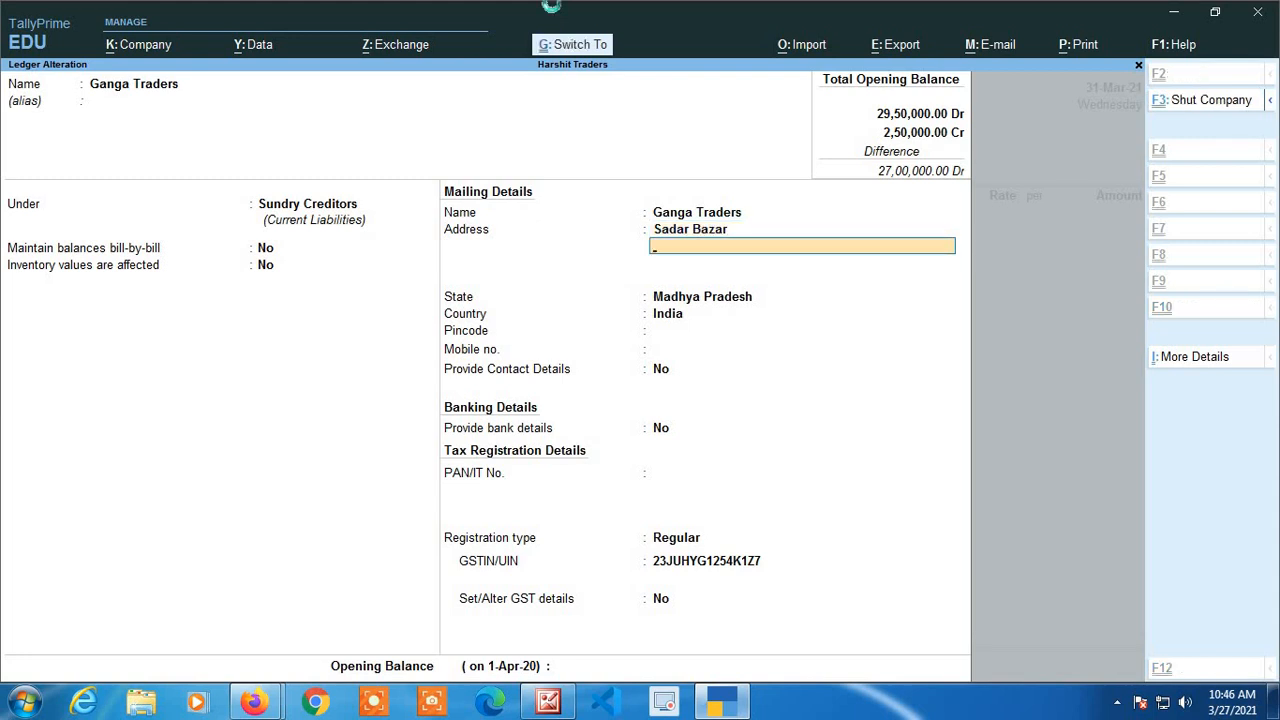
{"action": "key", "text": "ctrl+a"}
{"action": "key", "text": "Escape"}
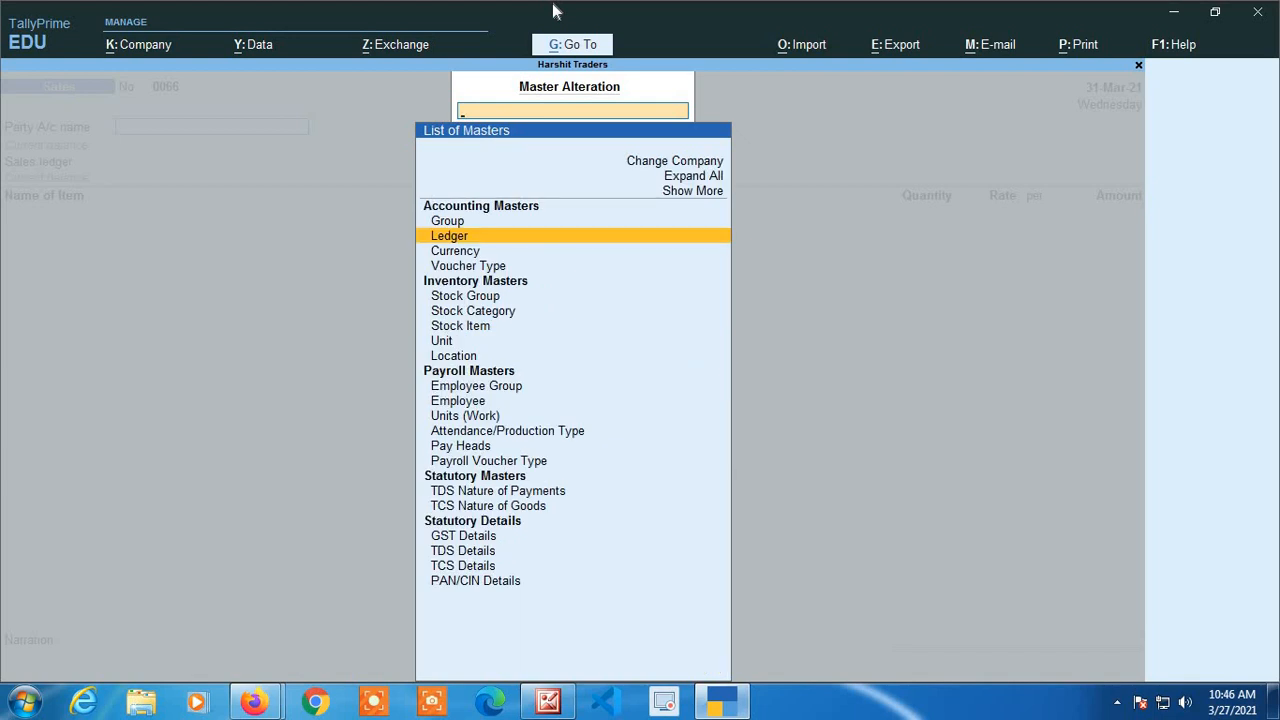
{"action": "key", "text": "Escape"}
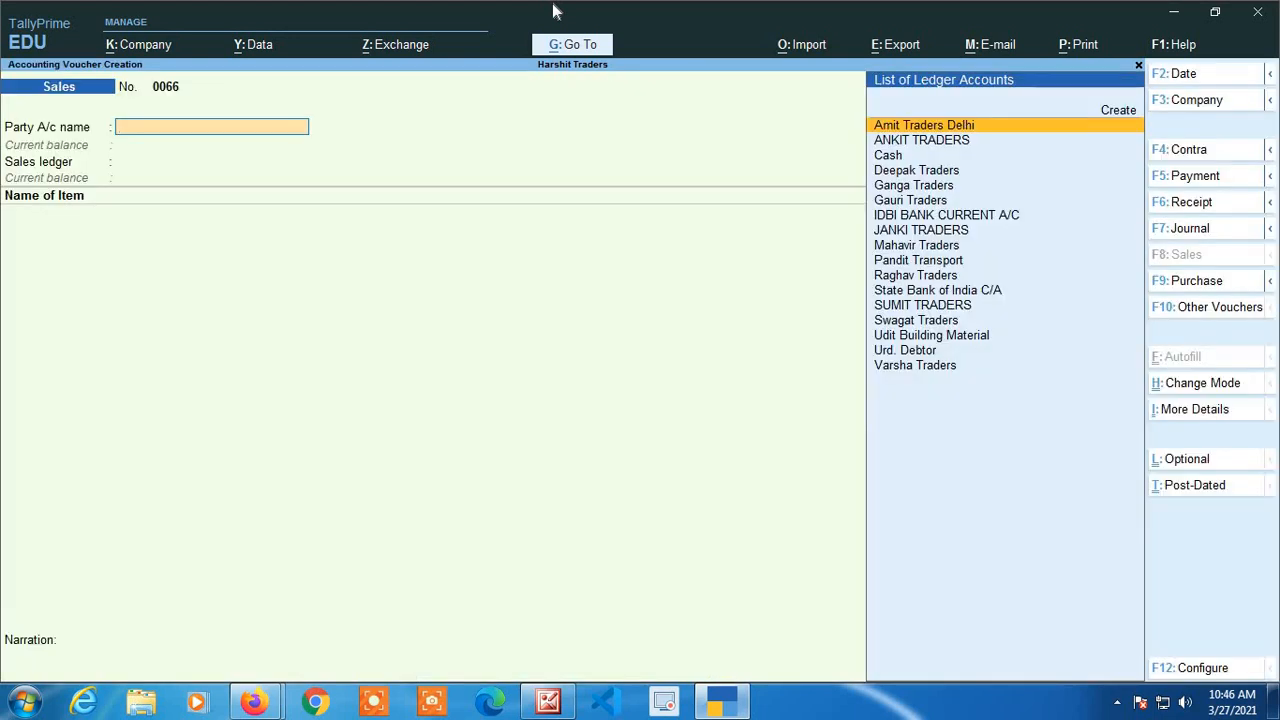
Open Go To and look through its options and report categories, from Alter Master down to Verification Reports.
{"action": "key", "text": "alt+g"}
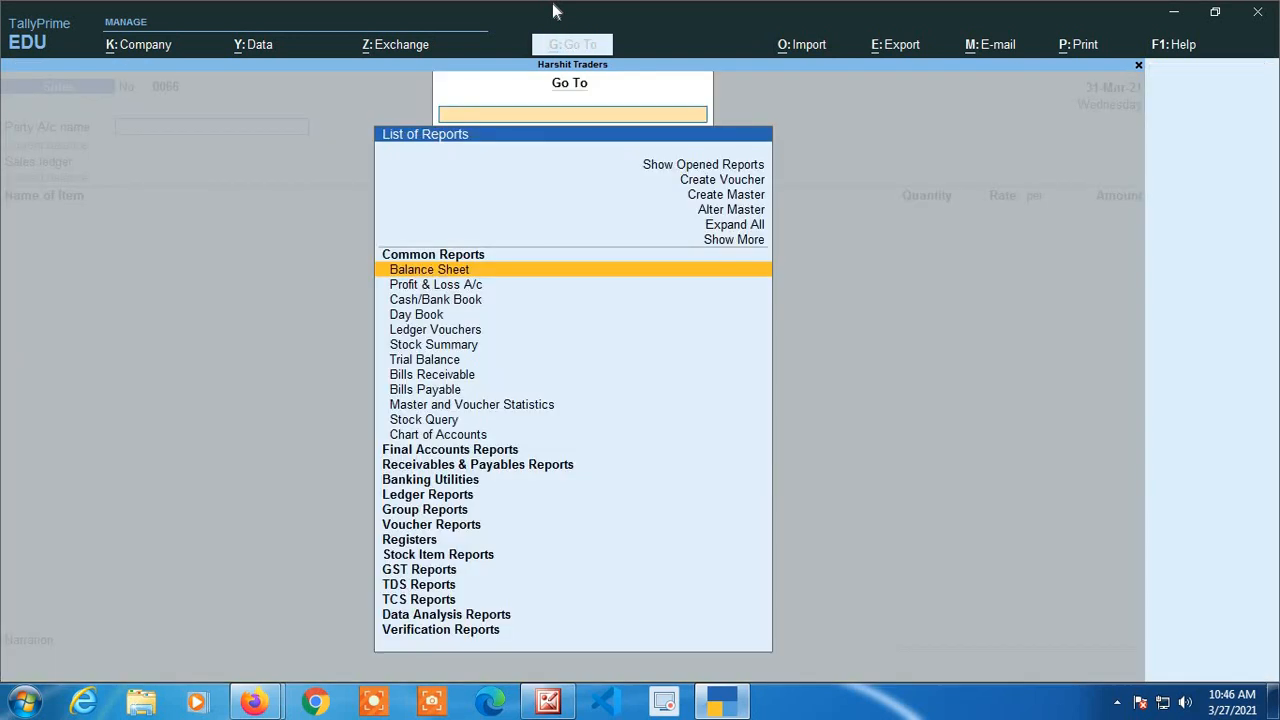
{"action": "key", "text": "Up"}
{"action": "key", "text": "Up"}
{"action": "key", "text": "Up"}
{"action": "key", "text": "Up"}
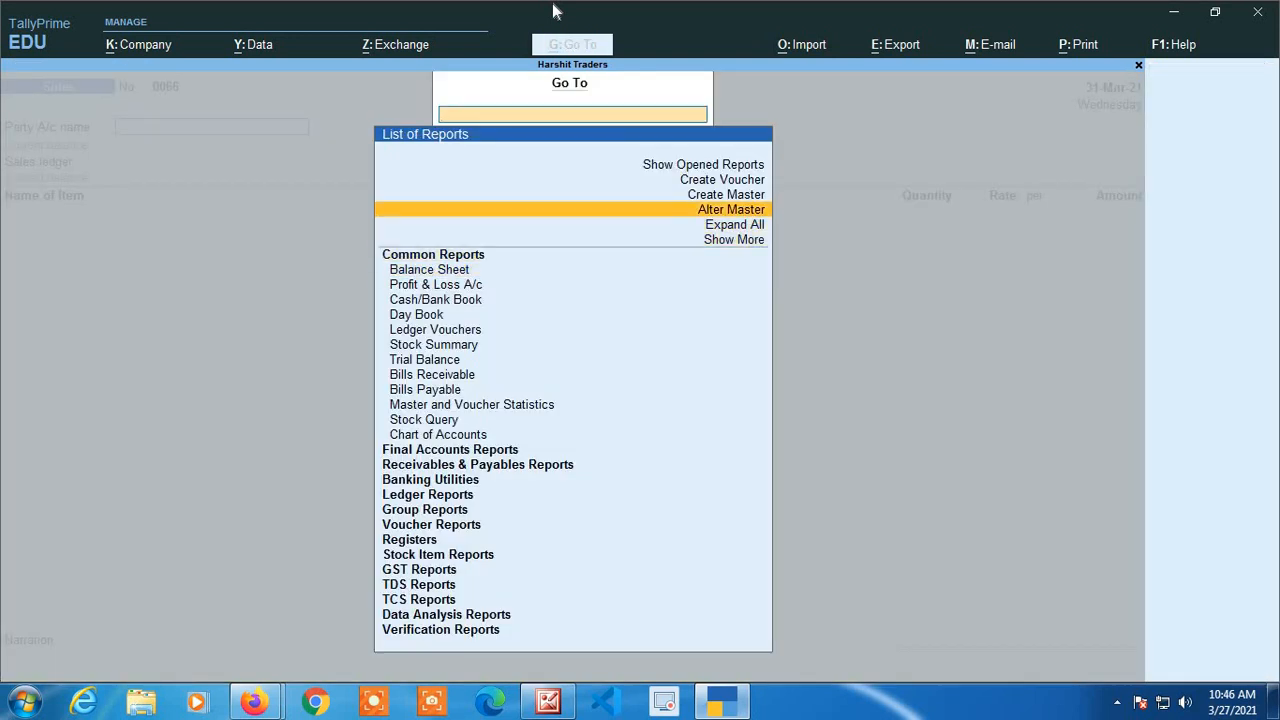
{"action": "key", "text": "Down"}
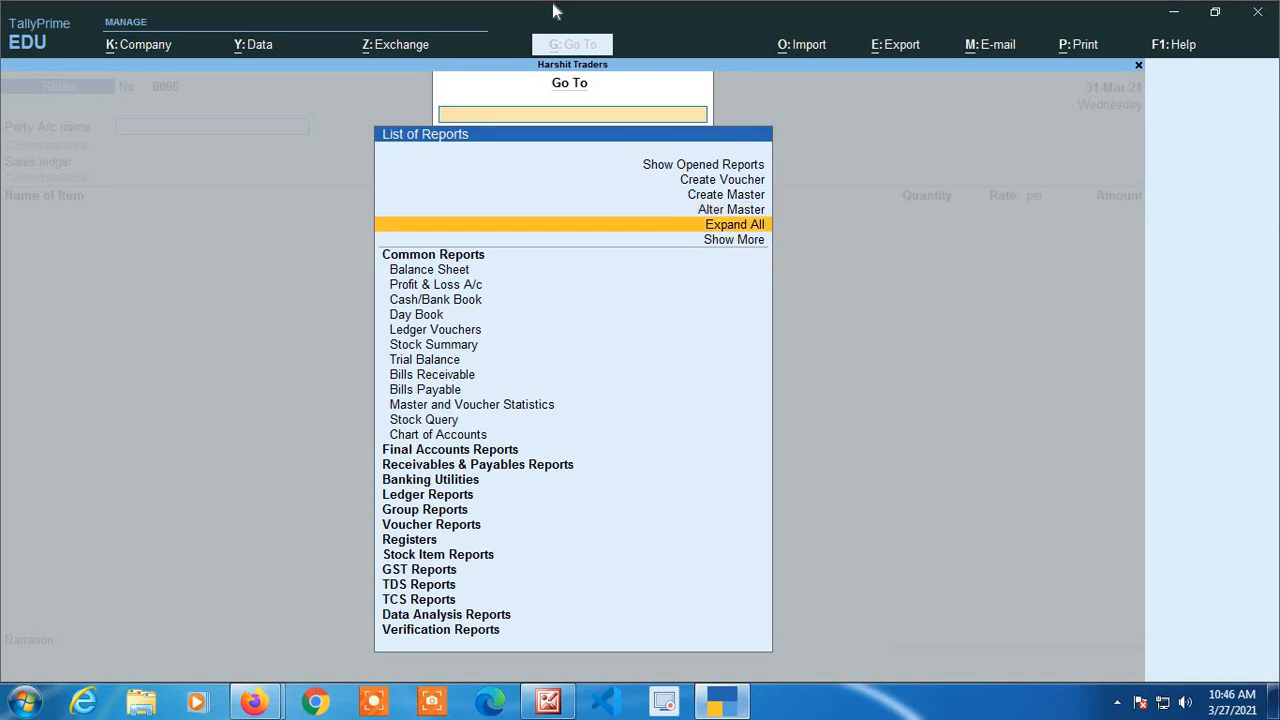
{"action": "key", "text": "Down"}
{"action": "key", "text": "Down"}
{"action": "key", "text": "Down"}
{"action": "key", "text": "Down"}
{"action": "key", "text": "Down"}
{"action": "key", "text": "Down"}
{"action": "key", "text": "Down"}
{"action": "key", "text": "Down"}
{"action": "key", "text": "Down"}
{"action": "key", "text": "Down"}
{"action": "key", "text": "Down"}
{"action": "key", "text": "Down"}
{"action": "key", "text": "Down"}
{"action": "key", "text": "Down"}
{"action": "key", "text": "Down"}
{"action": "key", "text": "Down"}
{"action": "key", "text": "Down"}
{"action": "key", "text": "Down"}
{"action": "key", "text": "Down"}
{"action": "key", "text": "Down"}
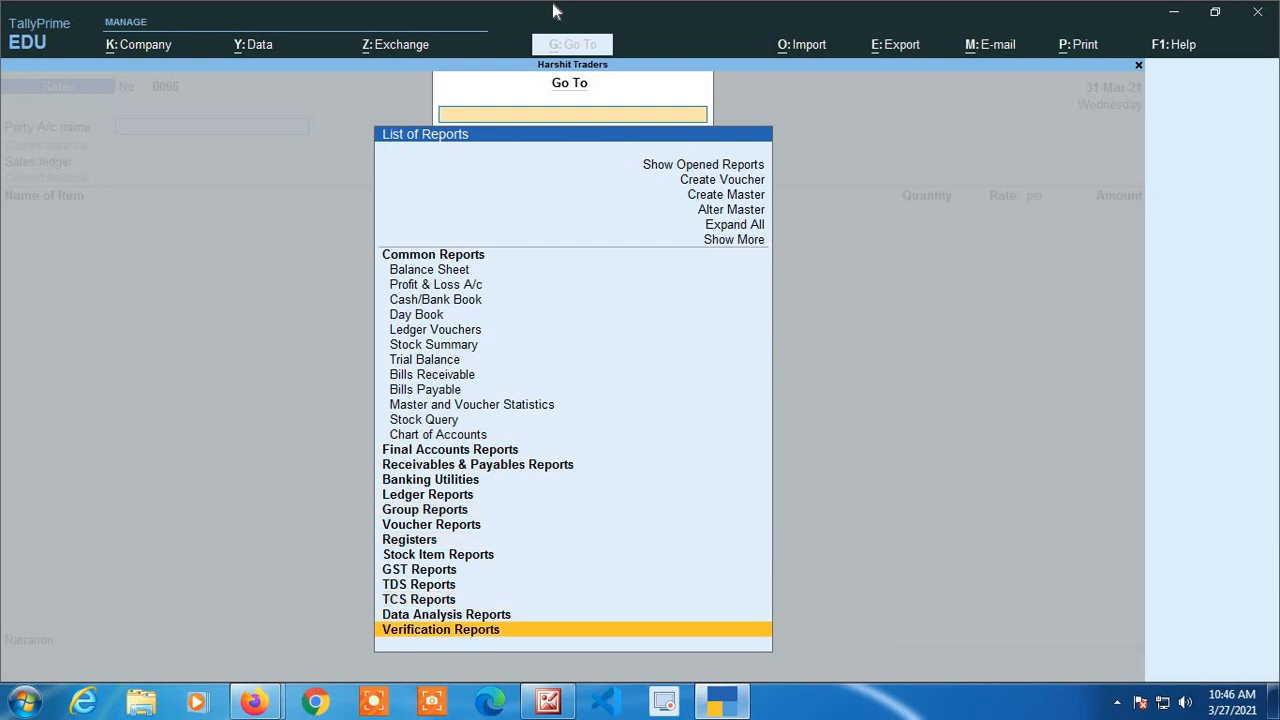
Open the GST Reports category, review its reports from GSTR-1 to Update Party GSTIN, and return to the main report list.
{"action": "key", "text": "Up"}
{"action": "key", "text": "Up"}
{"action": "key", "text": "Up"}
{"action": "key", "text": "Up"}
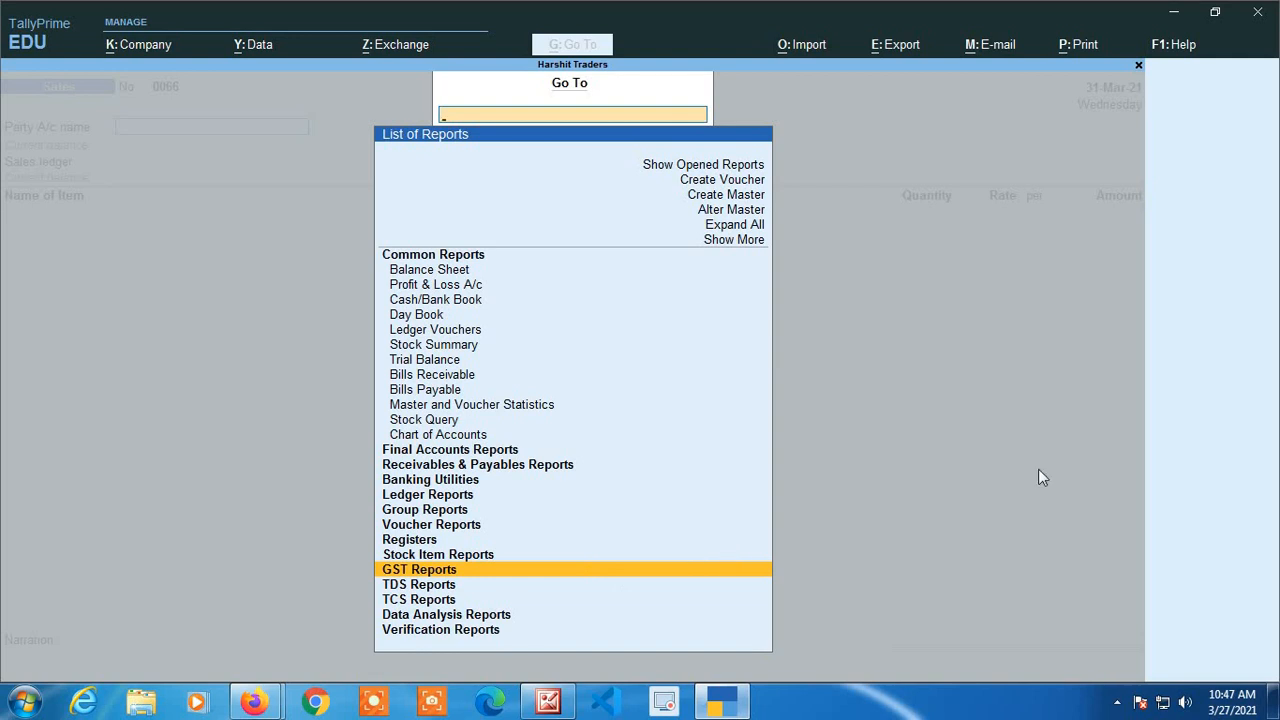
{"action": "key", "text": "Return"}
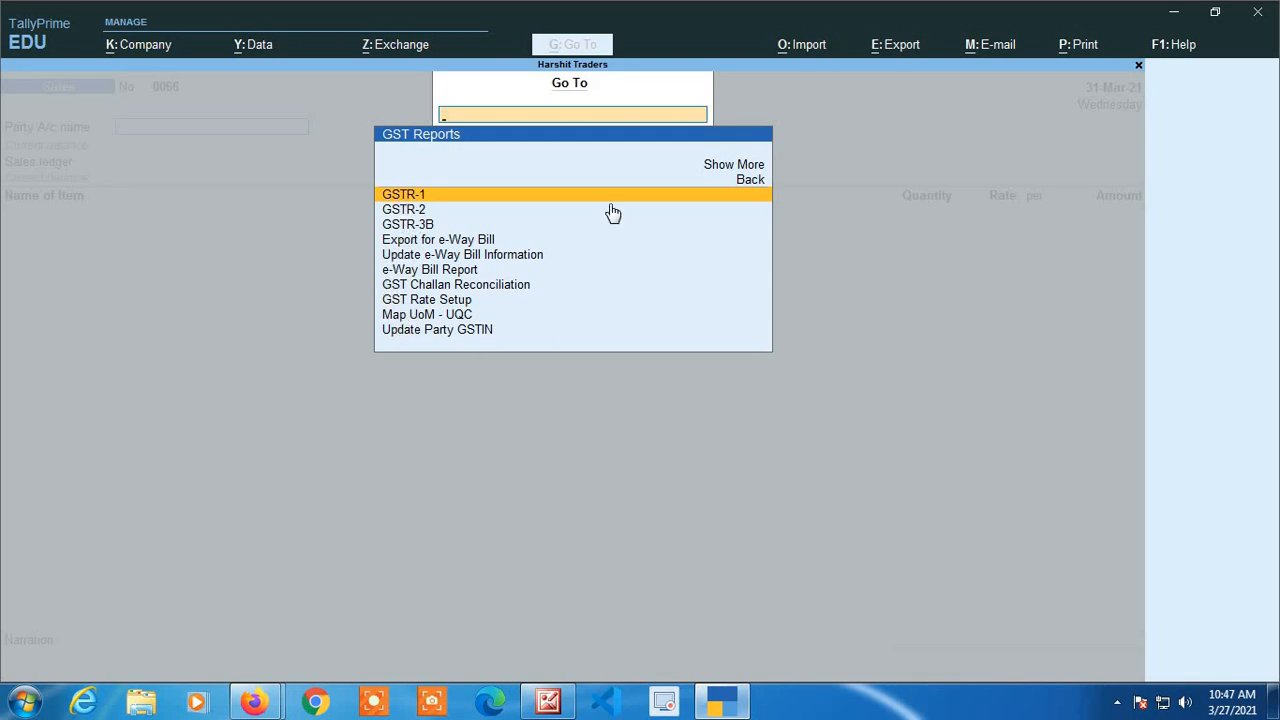
{"action": "key", "text": "Down"}
{"action": "key", "text": "Down"}
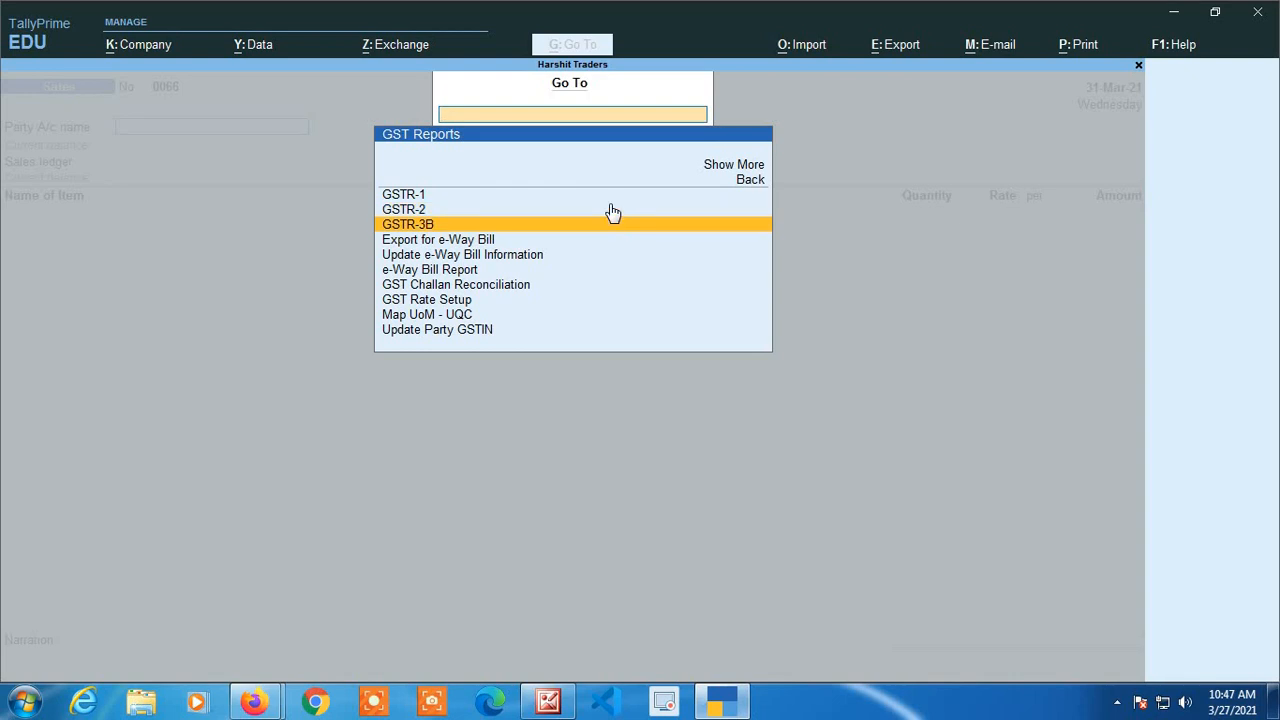
{"action": "key", "text": "Down"}
{"action": "key", "text": "Down"}
{"action": "key", "text": "Down"}
{"action": "key", "text": "Down"}
{"action": "key", "text": "Down"}
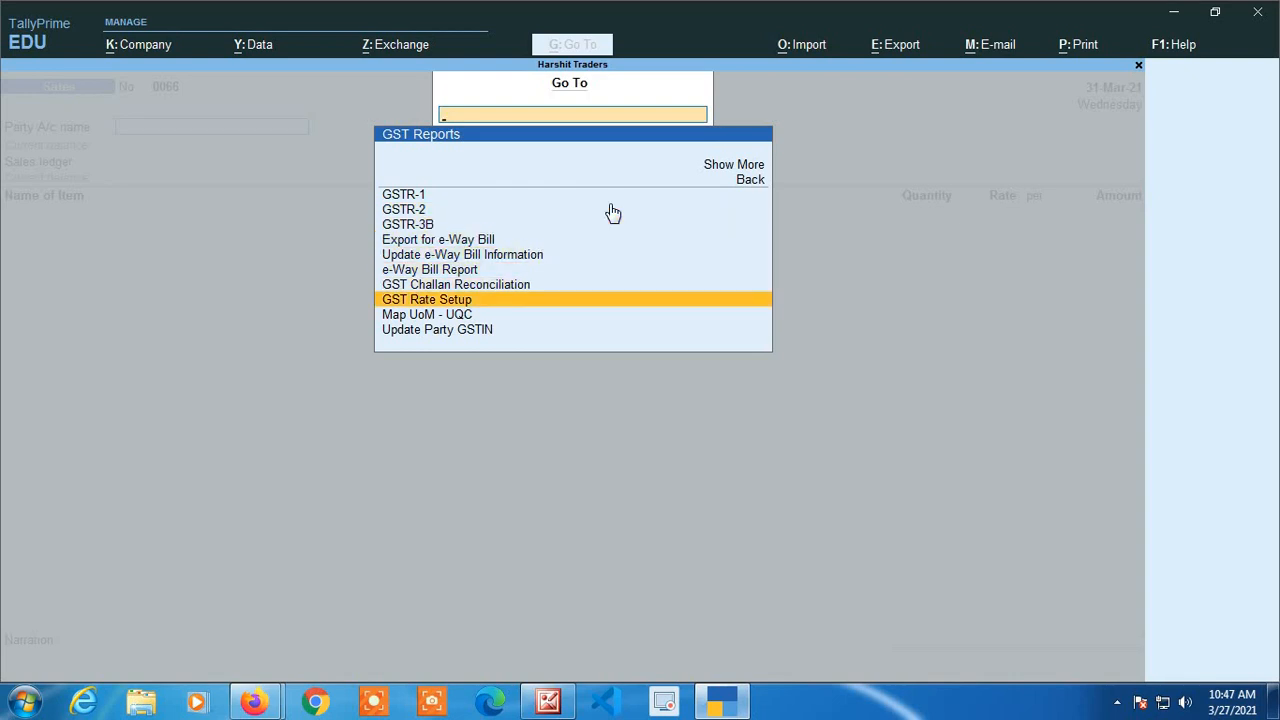
{"action": "key", "text": "Down"}
{"action": "key", "text": "Down"}
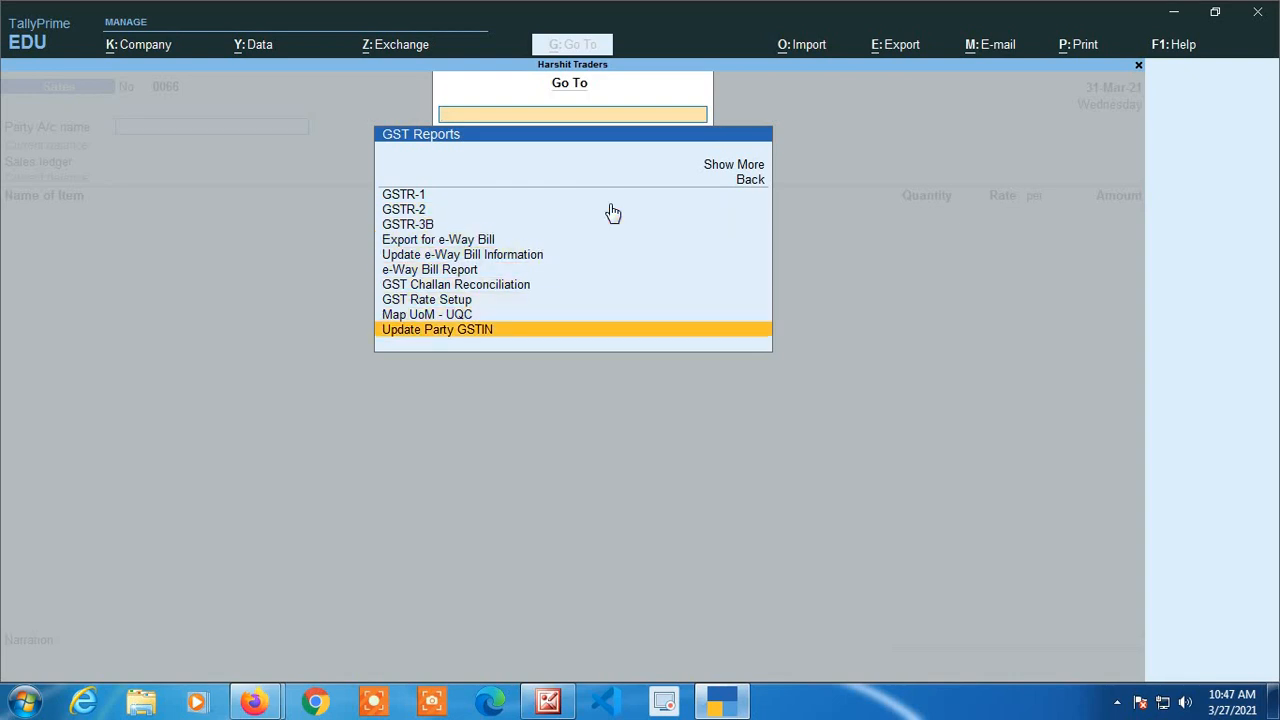
{"action": "key", "text": "Up"}
{"action": "key", "text": "Up"}
{"action": "key", "text": "Up"}
{"action": "key", "text": "Up"}
{"action": "key", "text": "Up"}
{"action": "key", "text": "Up"}
{"action": "key", "text": "Up"}
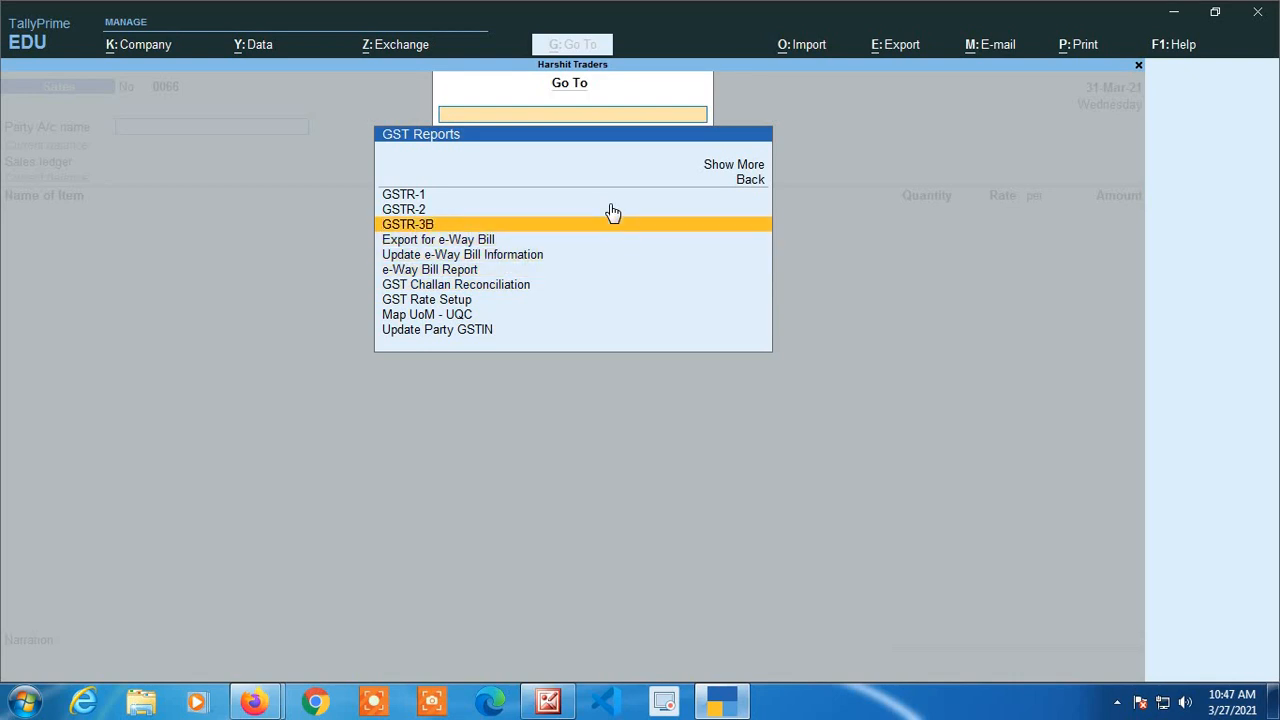
{"action": "key", "text": "Escape"}
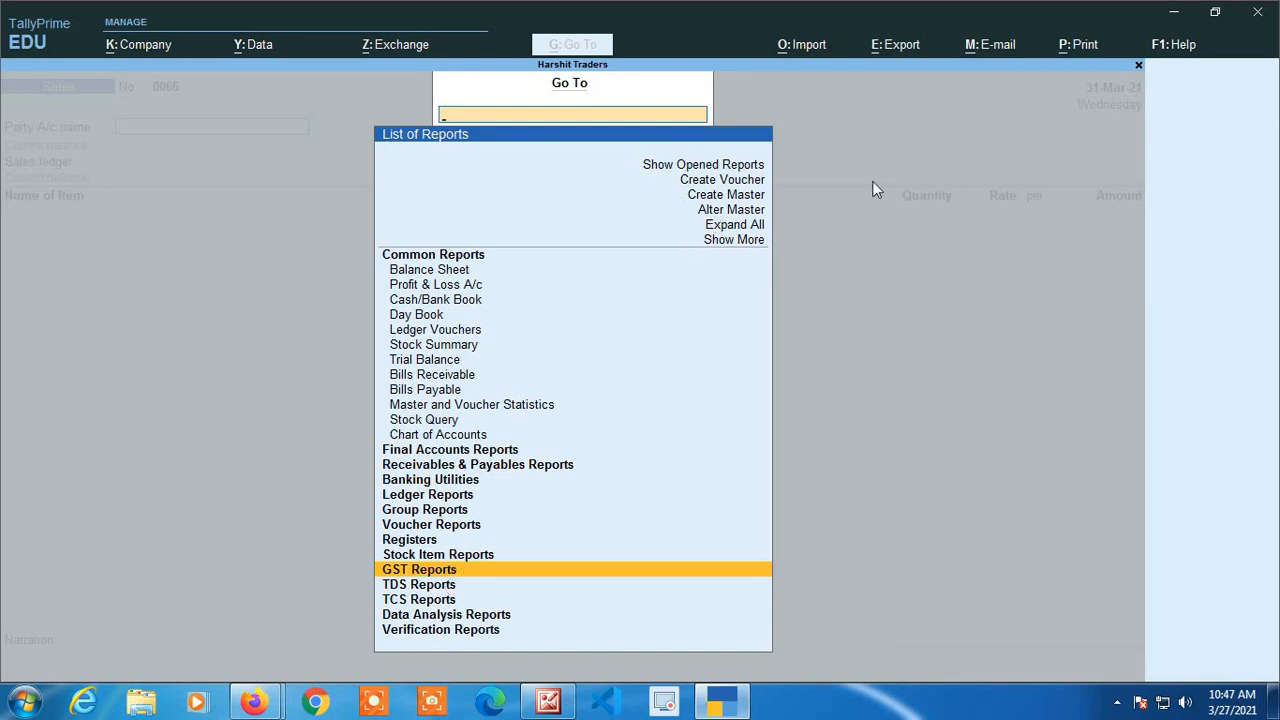
Expand all report categories in the Go To list with the Expand All option.
{"action": "key", "text": "Up"}
{"action": "key", "text": "Up"}
{"action": "key", "text": "Up"}
{"action": "key", "text": "Up"}
{"action": "key", "text": "Up"}
{"action": "key", "text": "Up"}
{"action": "key", "text": "Up"}
{"action": "key", "text": "Up"}
{"action": "key", "text": "Up"}
{"action": "key", "text": "Up"}
{"action": "key", "text": "Up"}
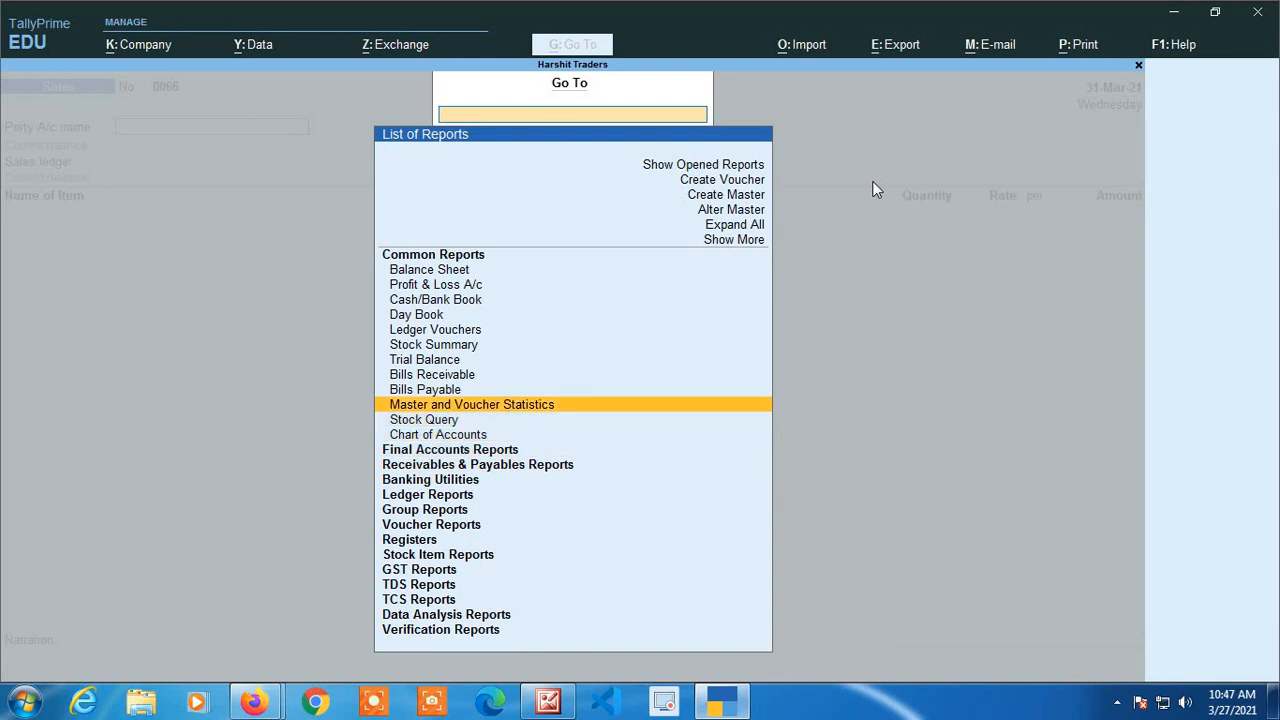
{"action": "key", "text": "Up"}
{"action": "key", "text": "Up"}
{"action": "key", "text": "Up"}
{"action": "key", "text": "Up"}
{"action": "key", "text": "Up"}
{"action": "key", "text": "Up"}
{"action": "key", "text": "Up"}
{"action": "key", "text": "Up"}
{"action": "key", "text": "Up"}
{"action": "key", "text": "Up"}
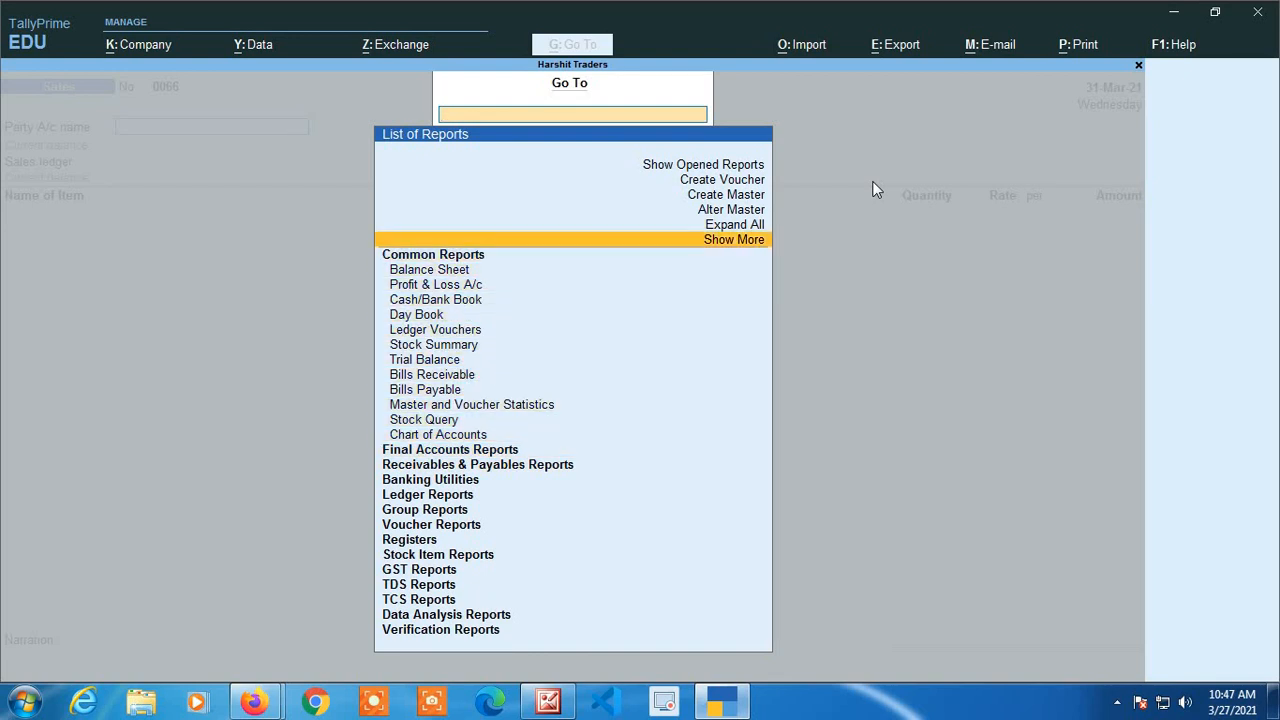
{"action": "key", "text": "Up"}
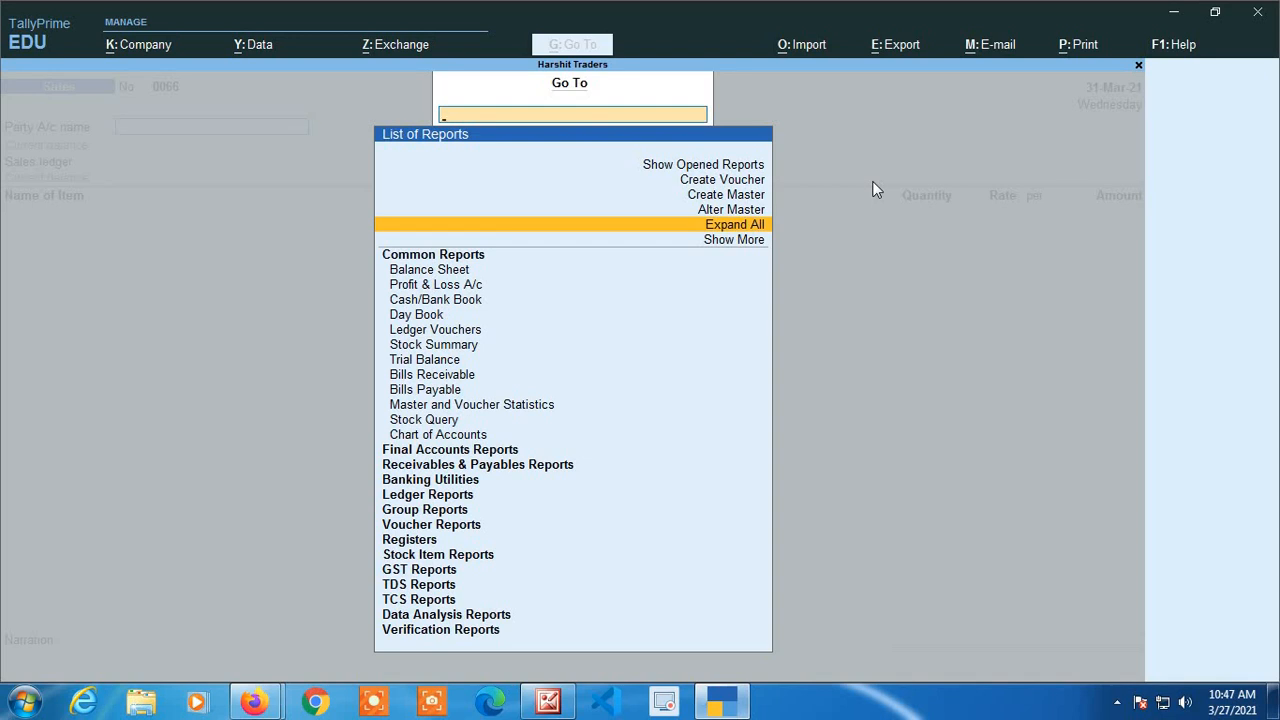
{"action": "key", "text": "Return"}
Look through the expanded report list, from the common reports down to the payroll reports.
{"action": "key", "text": "Down"}
{"action": "key", "text": "Down"}
{"action": "key", "text": "Down"}
{"action": "key", "text": "Down"}
{"action": "key", "text": "Down"}
{"action": "key", "text": "Down"}
{"action": "key", "text": "Down"}
{"action": "key", "text": "Down"}
{"action": "key", "text": "Down"}
{"action": "key", "text": "Down"}
{"action": "key", "text": "Down"}
{"action": "key", "text": "Down"}
{"action": "key", "text": "Down"}
{"action": "key", "text": "Down"}
{"action": "key", "text": "Down"}
{"action": "key", "text": "Down"}
{"action": "key", "text": "Down"}
{"action": "key", "text": "Down"}
{"action": "key", "text": "Down"}
{"action": "key", "text": "Down"}
{"action": "key", "text": "Down"}
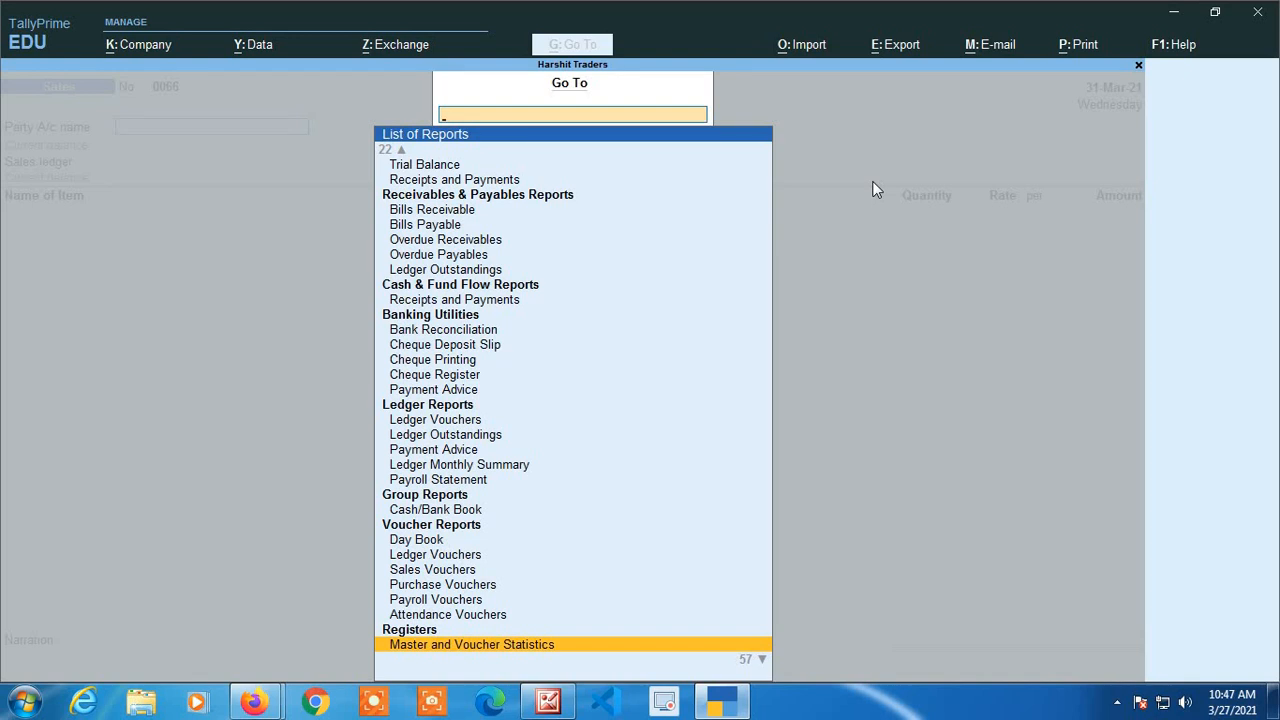
{"action": "key", "text": "Down"}
{"action": "key", "text": "Down"}
{"action": "key", "text": "Down"}
{"action": "key", "text": "Down"}
{"action": "key", "text": "Down"}
{"action": "key", "text": "Down"}
{"action": "key", "text": "Down"}
{"action": "key", "text": "Down"}
{"action": "key", "text": "Down"}
{"action": "key", "text": "Down"}
{"action": "key", "text": "Down"}
{"action": "key", "text": "Down"}
{"action": "key", "text": "Down"}
{"action": "key", "text": "Down"}
{"action": "key", "text": "Down"}
{"action": "key", "text": "Down"}
{"action": "key", "text": "Down"}
{"action": "key", "text": "Down"}
{"action": "key", "text": "Down"}
{"action": "key", "text": "Down"}
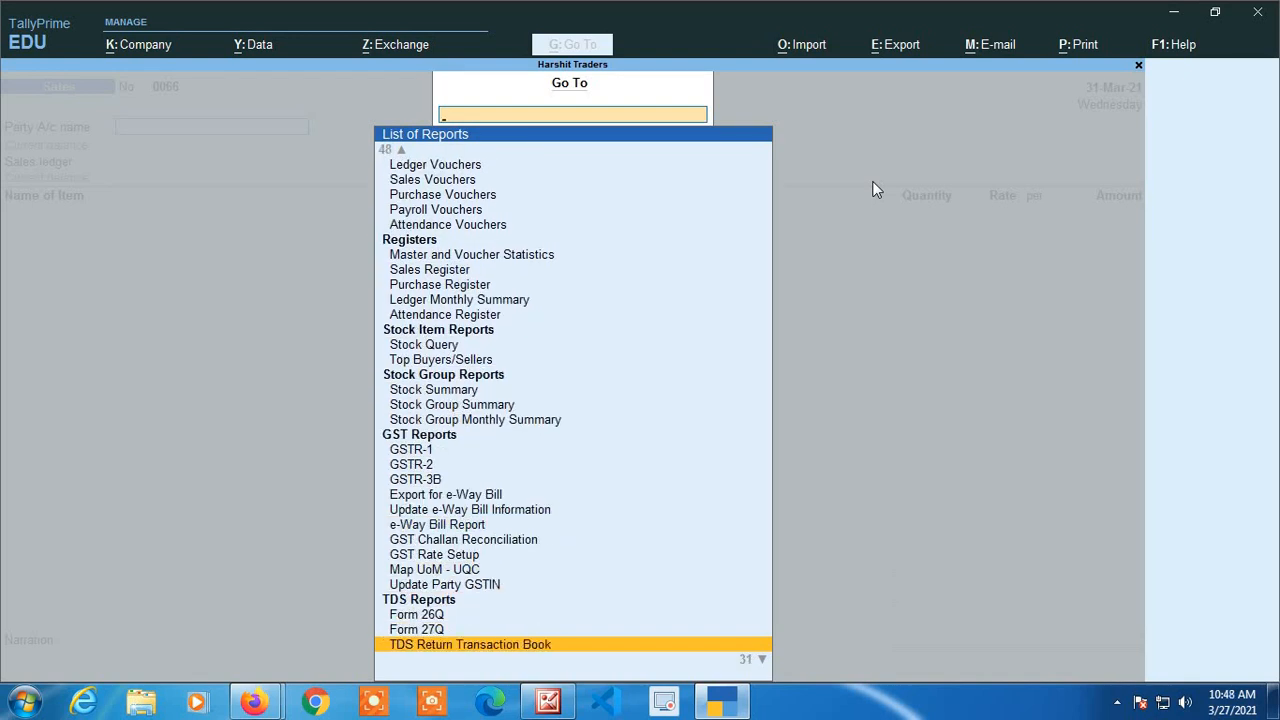
{"action": "key", "text": "Up"}
{"action": "key", "text": "Up"}
{"action": "key", "text": "Up"}
{"action": "key", "text": "Up"}
{"action": "key", "text": "Up"}
{"action": "key", "text": "Down"}
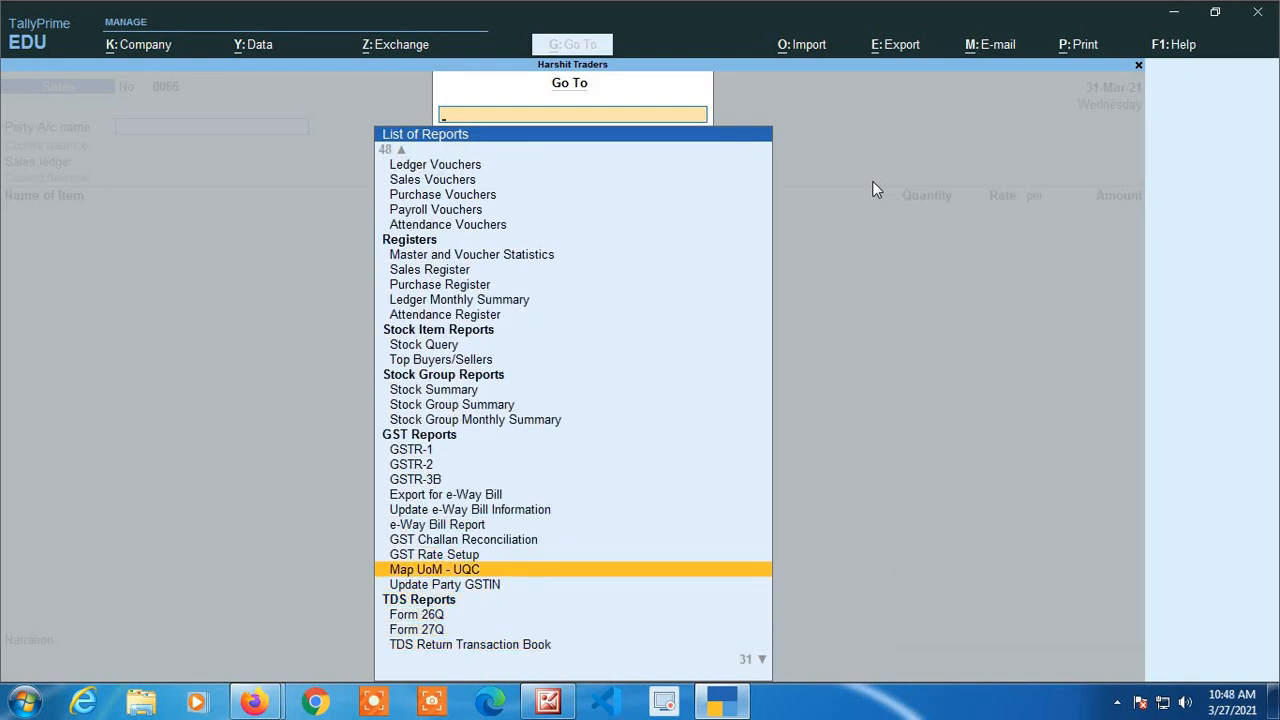
{"action": "key", "text": "Down"}
{"action": "key", "text": "Down"}
{"action": "key", "text": "Down"}
{"action": "key", "text": "Down"}
{"action": "key", "text": "Down"}
{"action": "key", "text": "Down"}
{"action": "key", "text": "Down"}
{"action": "key", "text": "Down"}
{"action": "key", "text": "Down"}
{"action": "key", "text": "Down"}
{"action": "key", "text": "Down"}
{"action": "key", "text": "Down"}
{"action": "key", "text": "Down"}
Return to the GST Reports section of the expanded list and highlight GSTR-1.
{"action": "key", "text": "Up"}
{"action": "key", "text": "Up"}
{"action": "key", "text": "Up"}
{"action": "key", "text": "Up"}
{"action": "key", "text": "Up"}
{"action": "key", "text": "Up"}
{"action": "key", "text": "Up"}
{"action": "key", "text": "Up"}
{"action": "key", "text": "Up"}
{"action": "key", "text": "Up"}
{"action": "key", "text": "Up"}
{"action": "key", "text": "Up"}
{"action": "key", "text": "Up"}
{"action": "key", "text": "Up"}
{"action": "key", "text": "Up"}
{"action": "key", "text": "Up"}
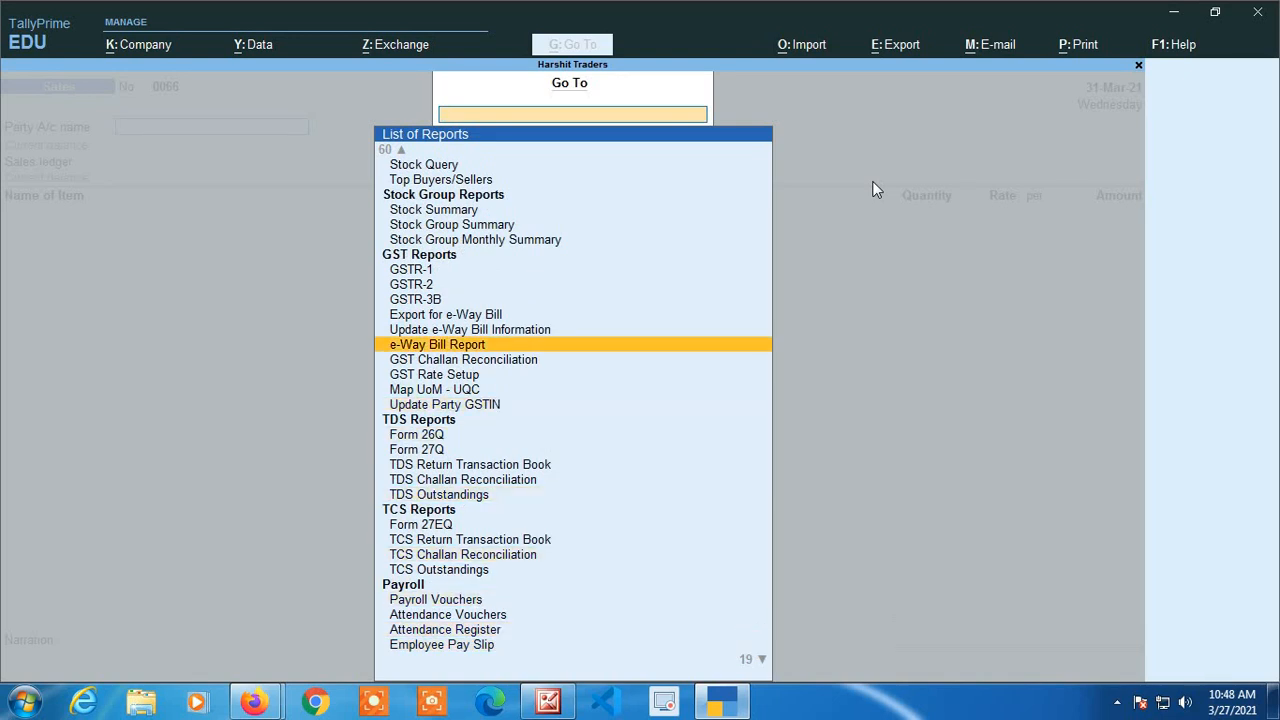
{"action": "key", "text": "Up"}
{"action": "key", "text": "Up"}
{"action": "key", "text": "Up"}
{"action": "key", "text": "Up"}
{"action": "key", "text": "Up"}
{"action": "key", "text": "Up"}
{"action": "key", "text": "Down"}
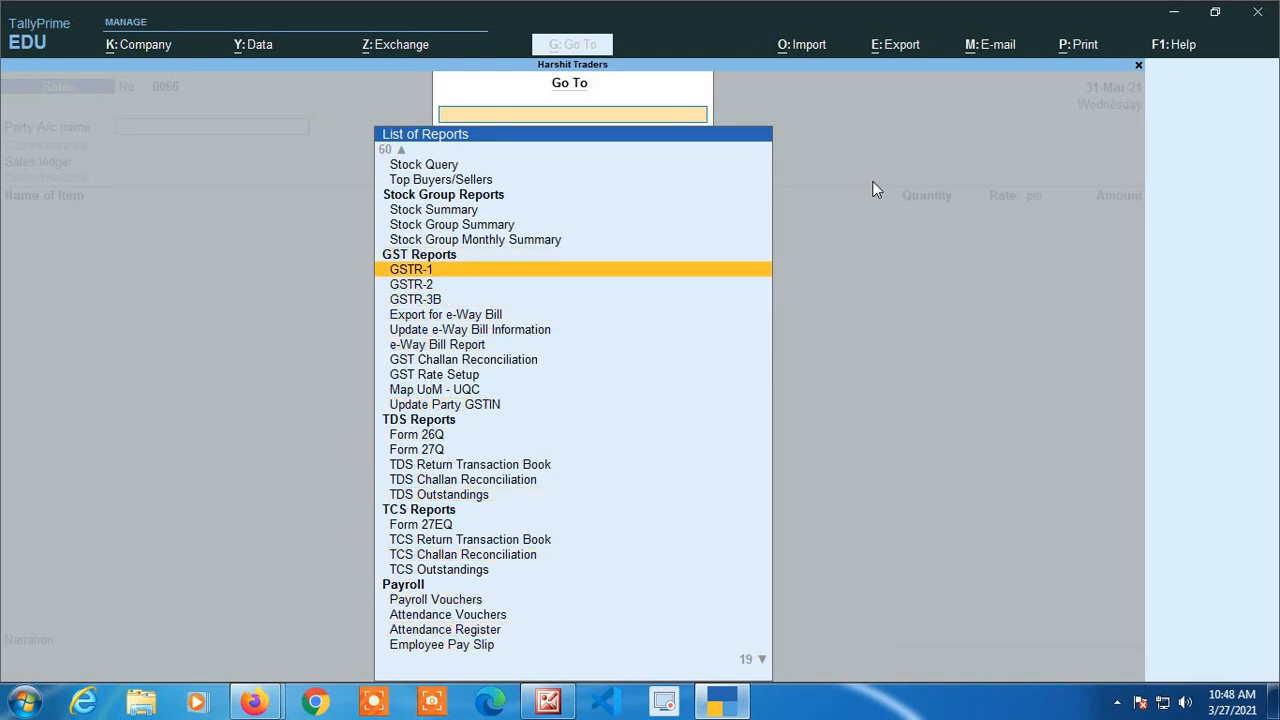
Look through the GST Reports section of the expanded list, from GSTR-1 down to Update Party GSTIN.
{"action": "key", "text": "Down"}
{"action": "key", "text": "Down"}
{"action": "key", "text": "Down"}
{"action": "key", "text": "Down"}
{"action": "key", "text": "Down"}
{"action": "key", "text": "Down"}
{"action": "key", "text": "Down"}
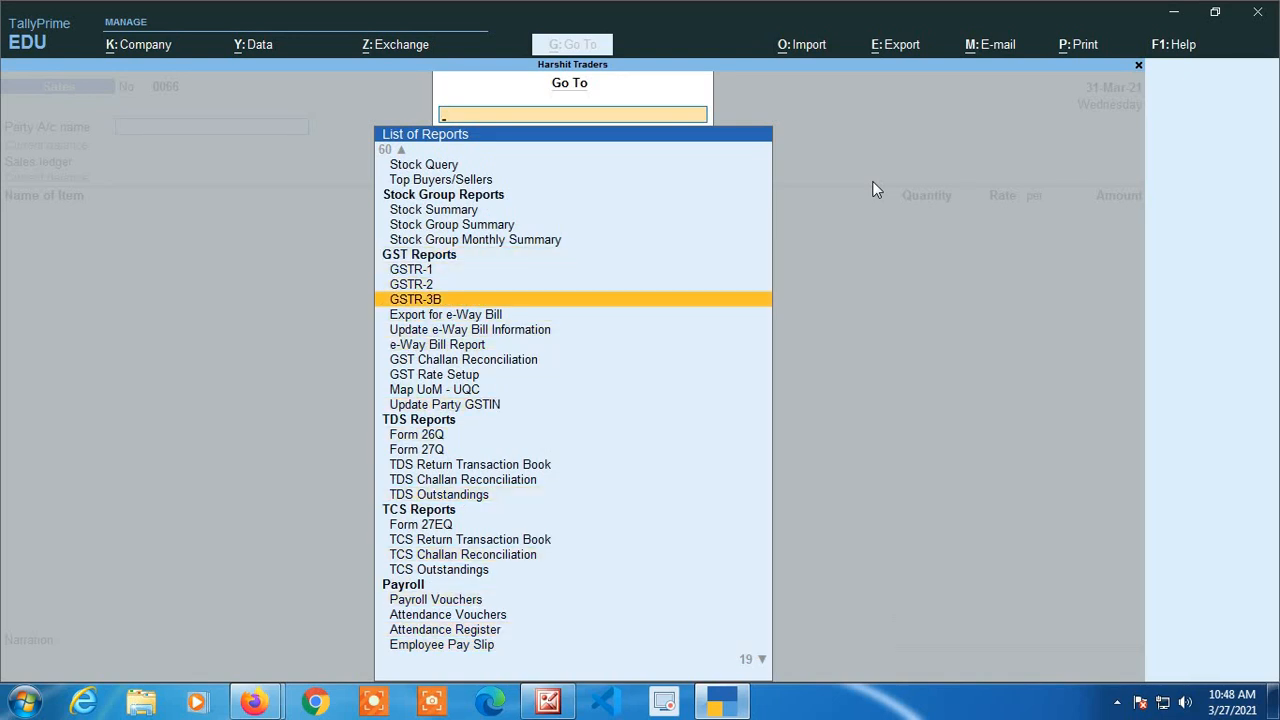
{"action": "key", "text": "Down"}
{"action": "key", "text": "Down"}
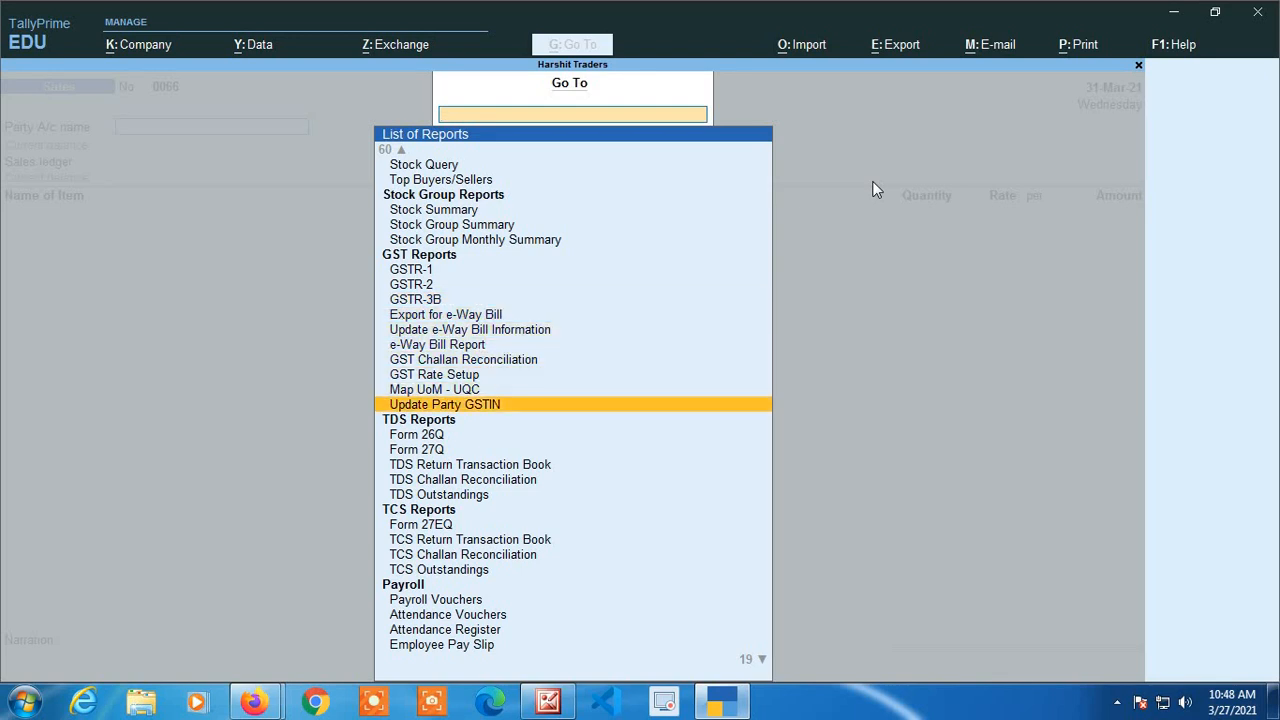
Return to the options heading the expanded report list and collapse all report categories with Collapse All.
{"action": "key", "text": "Up"}
{"action": "key", "text": "Up"}
{"action": "key", "text": "Up"}
{"action": "key", "text": "Up"}
{"action": "key", "text": "Up"}
{"action": "key", "text": "Up"}
{"action": "key", "text": "Up"}
{"action": "key", "text": "Up"}
{"action": "key", "text": "Up"}
{"action": "key", "text": "Up"}
{"action": "key", "text": "Up"}
{"action": "key", "text": "Up"}
{"action": "key", "text": "Up"}
{"action": "key", "text": "Up"}
{"action": "key", "text": "Up"}
{"action": "key", "text": "Up"}
{"action": "key", "text": "Up"}
{"action": "key", "text": "Up"}
{"action": "key", "text": "Up"}
{"action": "key", "text": "Up"}
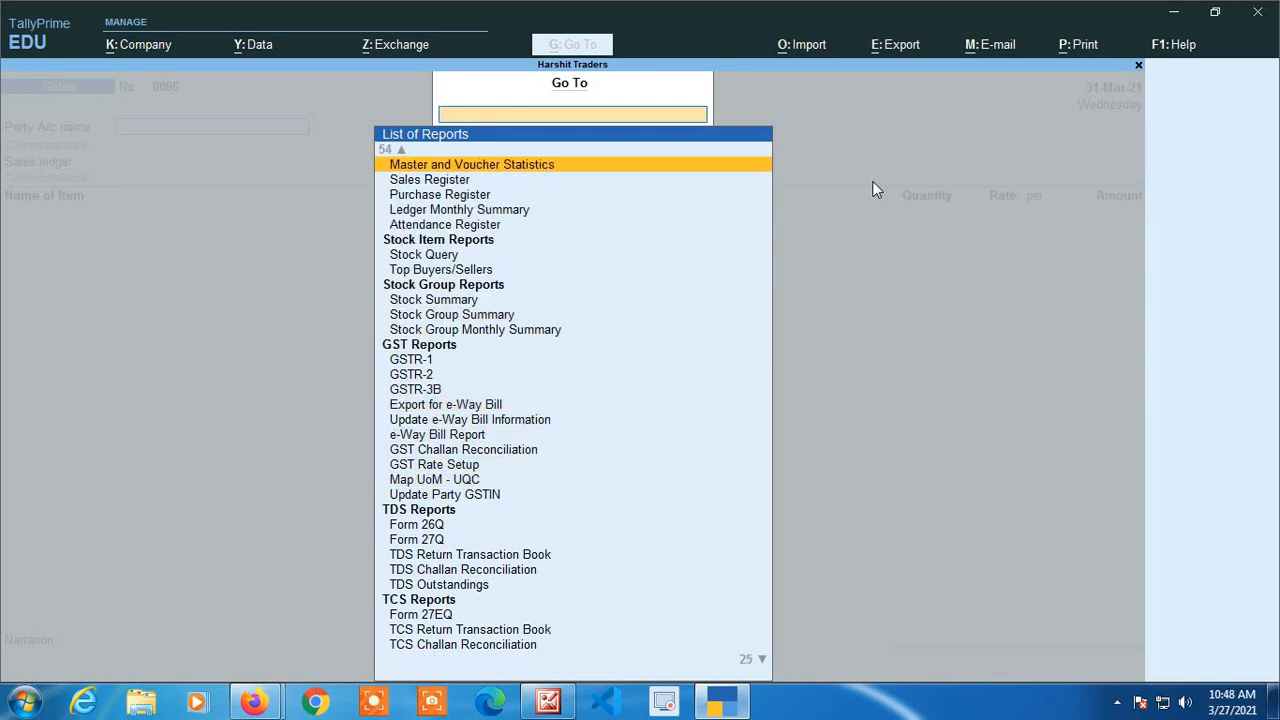
{"action": "key", "text": "Up"}
{"action": "key", "text": "Up"}
{"action": "key", "text": "Up"}
{"action": "key", "text": "Up"}
{"action": "key", "text": "Up"}
{"action": "key", "text": "Up"}
{"action": "key", "text": "Up"}
{"action": "key", "text": "Up"}
{"action": "key", "text": "Up"}
{"action": "key", "text": "Up"}
{"action": "key", "text": "Up"}
{"action": "key", "text": "Up"}
{"action": "key", "text": "Up"}
{"action": "key", "text": "Up"}
{"action": "key", "text": "Up"}
{"action": "key", "text": "Up"}
{"action": "key", "text": "Up"}
{"action": "key", "text": "Up"}
{"action": "key", "text": "Up"}
{"action": "key", "text": "Up"}
{"action": "key", "text": "Up"}
{"action": "key", "text": "Up"}
{"action": "key", "text": "Up"}
{"action": "key", "text": "Up"}
{"action": "key", "text": "Up"}
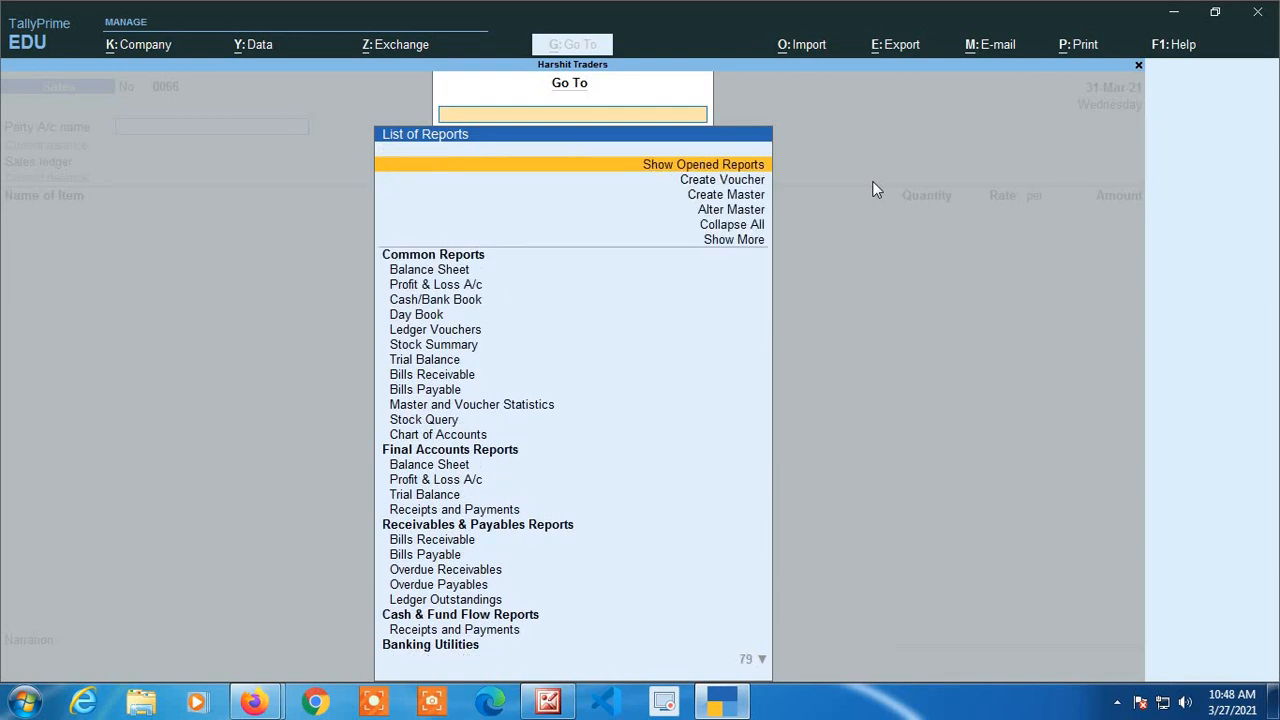
{"action": "key", "text": "Down"}
{"action": "key", "text": "Down"}
{"action": "key", "text": "Down"}
{"action": "key", "text": "Down"}
{"action": "key", "text": "Down"}
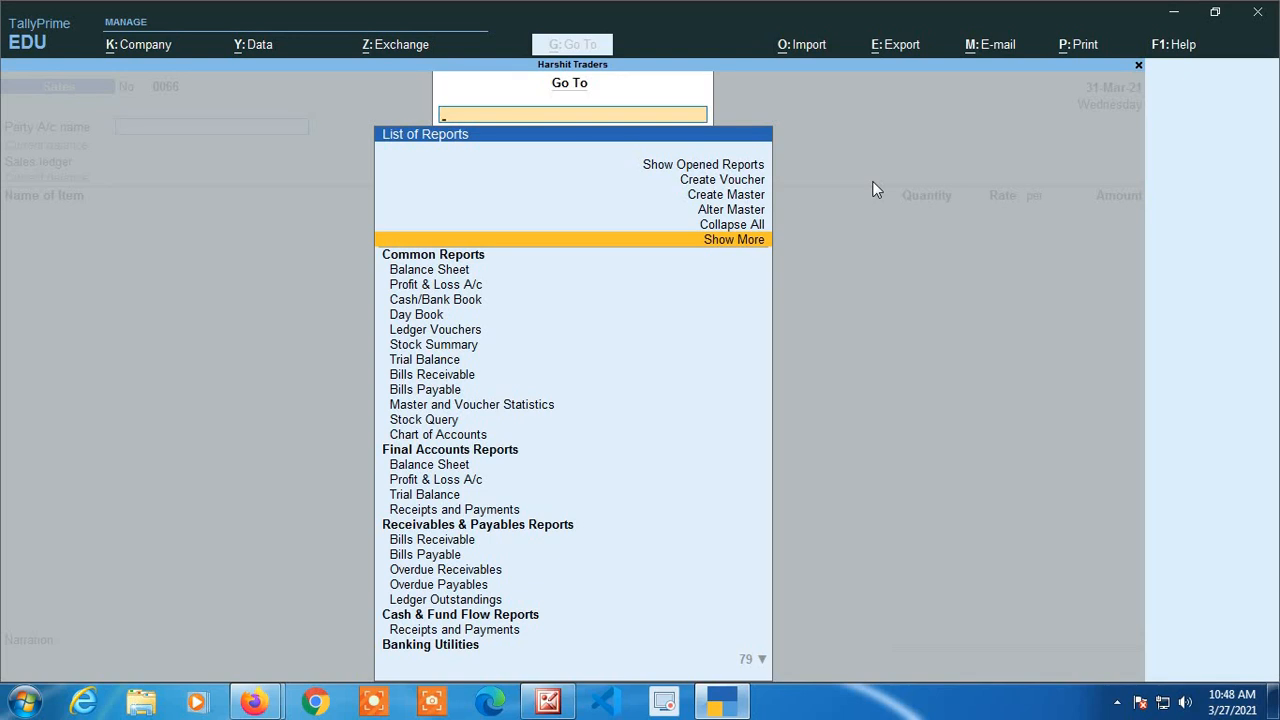
{"action": "key", "text": "Up"}
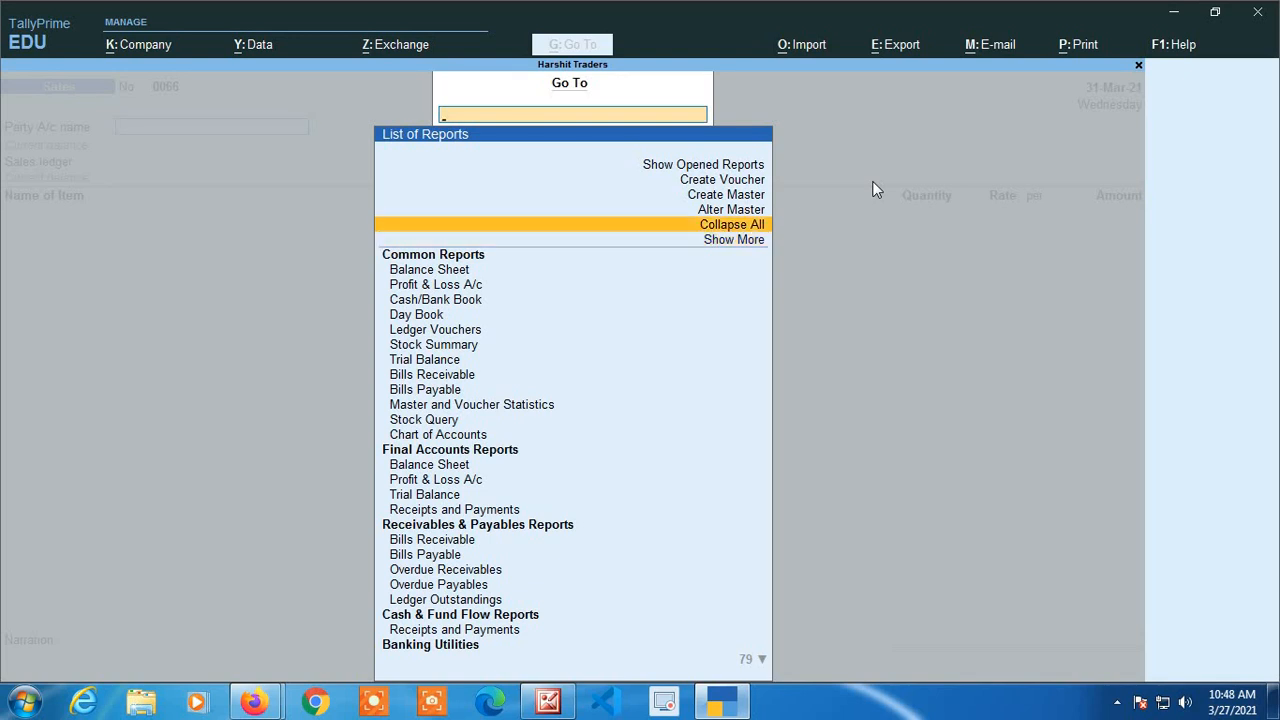
{"action": "key", "text": "Return"}
Look through the collapsed list of common reports and report categories, going down the list and back up.
{"action": "key", "text": "Down"}
{"action": "key", "text": "Down"}
{"action": "key", "text": "Down"}
{"action": "key", "text": "Down"}
{"action": "key", "text": "Down"}
{"action": "key", "text": "Down"}
{"action": "key", "text": "Down"}
{"action": "key", "text": "Down"}
{"action": "key", "text": "Down"}
{"action": "key", "text": "Down"}
{"action": "key", "text": "Down"}
{"action": "key", "text": "Down"}
{"action": "key", "text": "Down"}
{"action": "key", "text": "Down"}
{"action": "key", "text": "Down"}
{"action": "key", "text": "Down"}
{"action": "key", "text": "Down"}
{"action": "key", "text": "Down"}
{"action": "key", "text": "Down"}
{"action": "key", "text": "Down"}
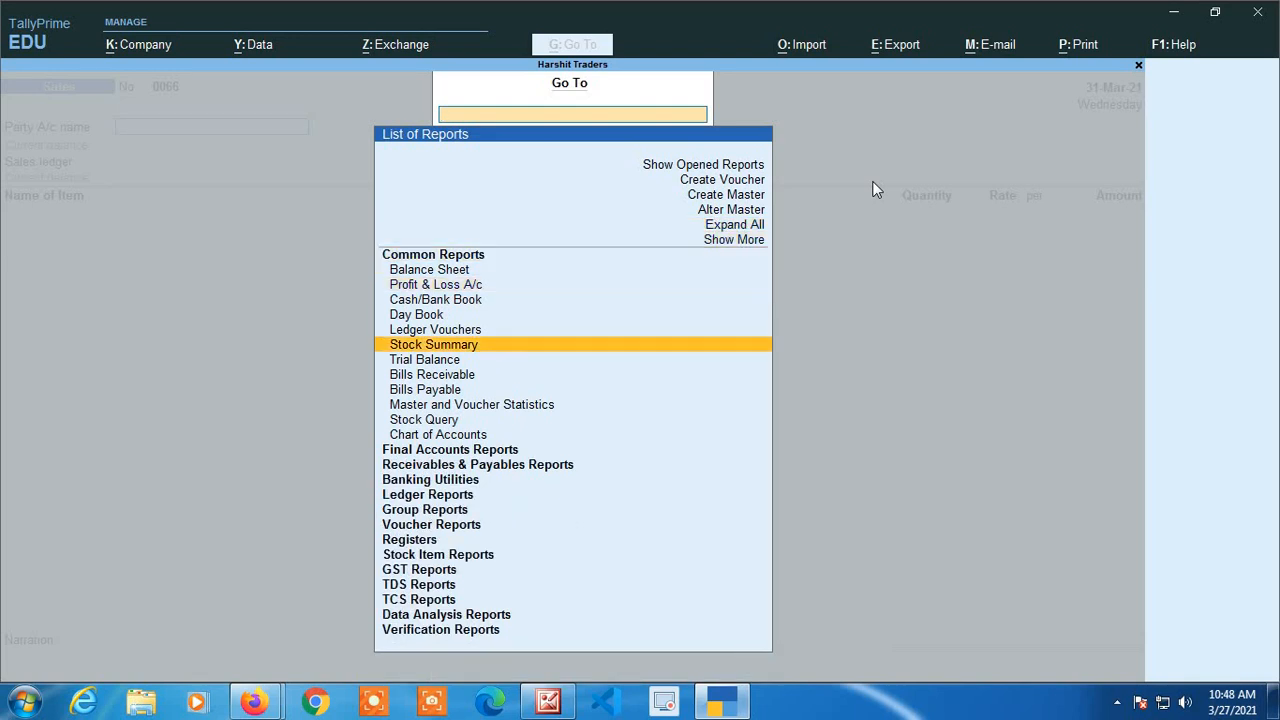
{"action": "key", "text": "Up"}
{"action": "key", "text": "Up"}
{"action": "key", "text": "Up"}
{"action": "key", "text": "Up"}
{"action": "key", "text": "Up"}
{"action": "key", "text": "Up"}
{"action": "key", "text": "Up"}
{"action": "key", "text": "Up"}
{"action": "key", "text": "Up"}
{"action": "key", "text": "Up"}
{"action": "key", "text": "Up"}
{"action": "key", "text": "Up"}
{"action": "key", "text": "Up"}
{"action": "key", "text": "Up"}
{"action": "key", "text": "Up"}
{"action": "key", "text": "Up"}
{"action": "key", "text": "Up"}
{"action": "key", "text": "Up"}
{"action": "key", "text": "Up"}
{"action": "key", "text": "Up"}
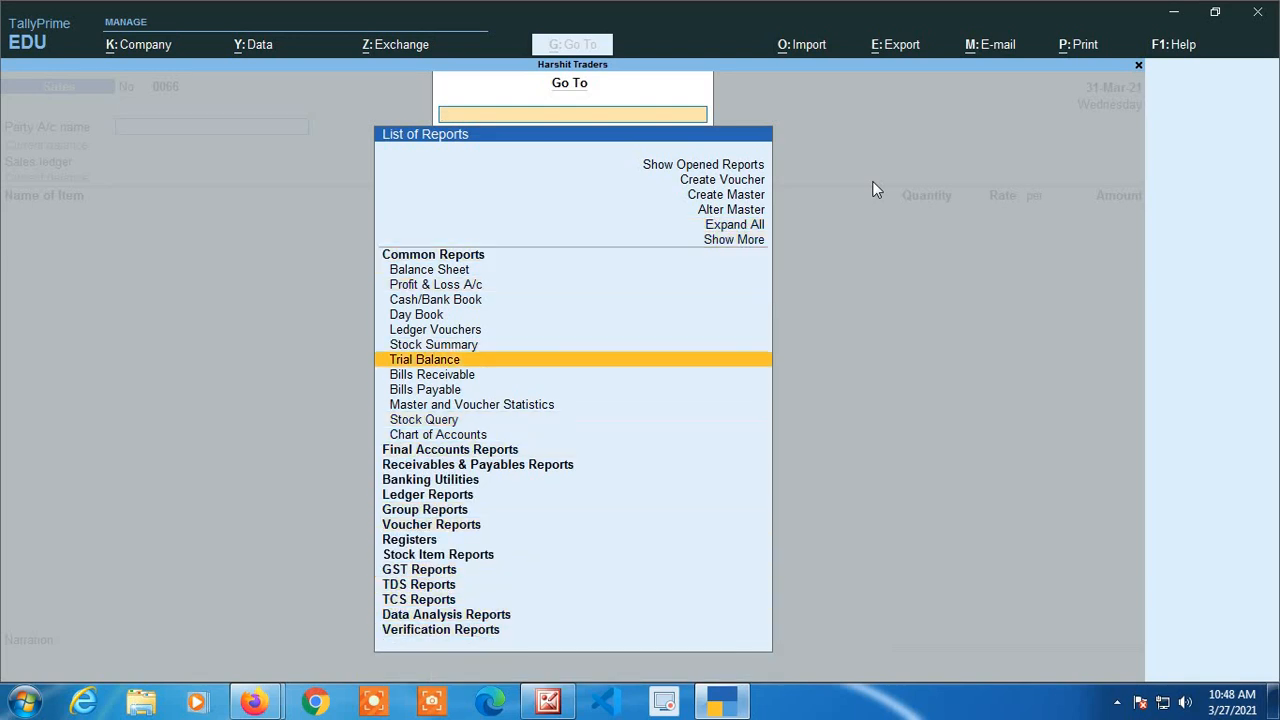
Extend the Go To list with additional reports and categories using the Show More option.
{"action": "key", "text": "Up"}
{"action": "key", "text": "Up"}
{"action": "key", "text": "Up"}
{"action": "key", "text": "Up"}
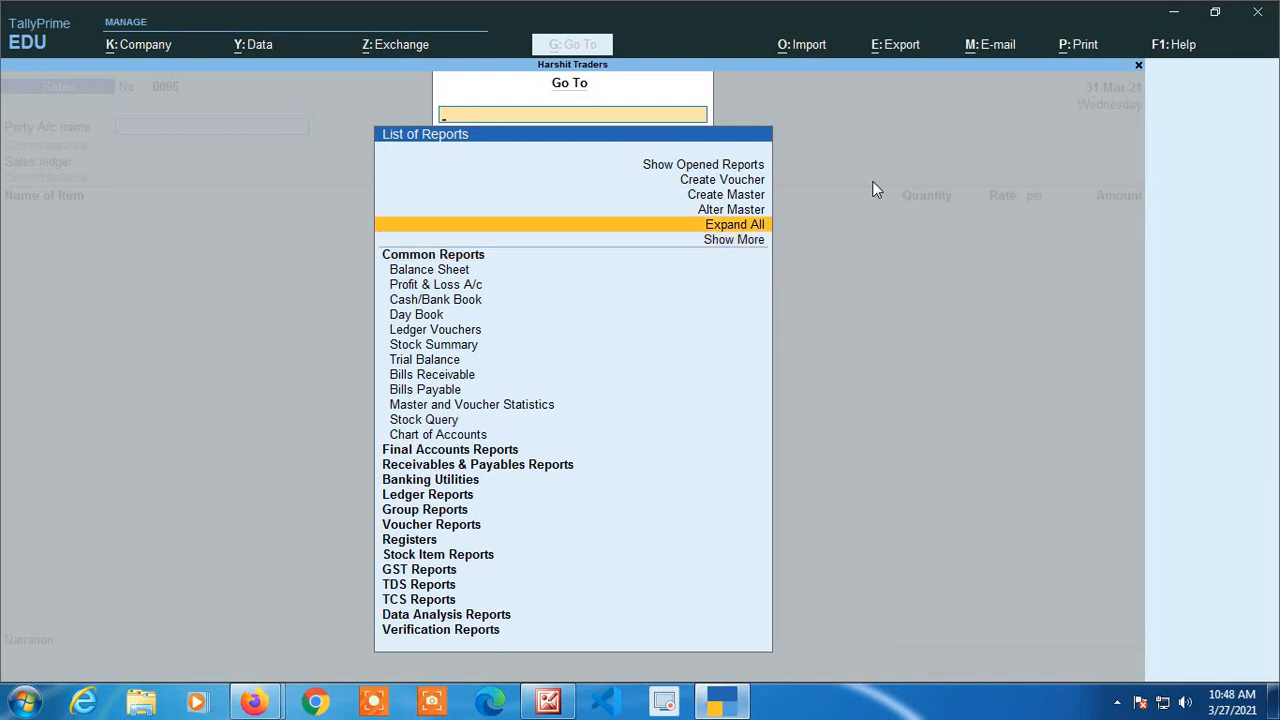
{"action": "key", "text": "Down"}
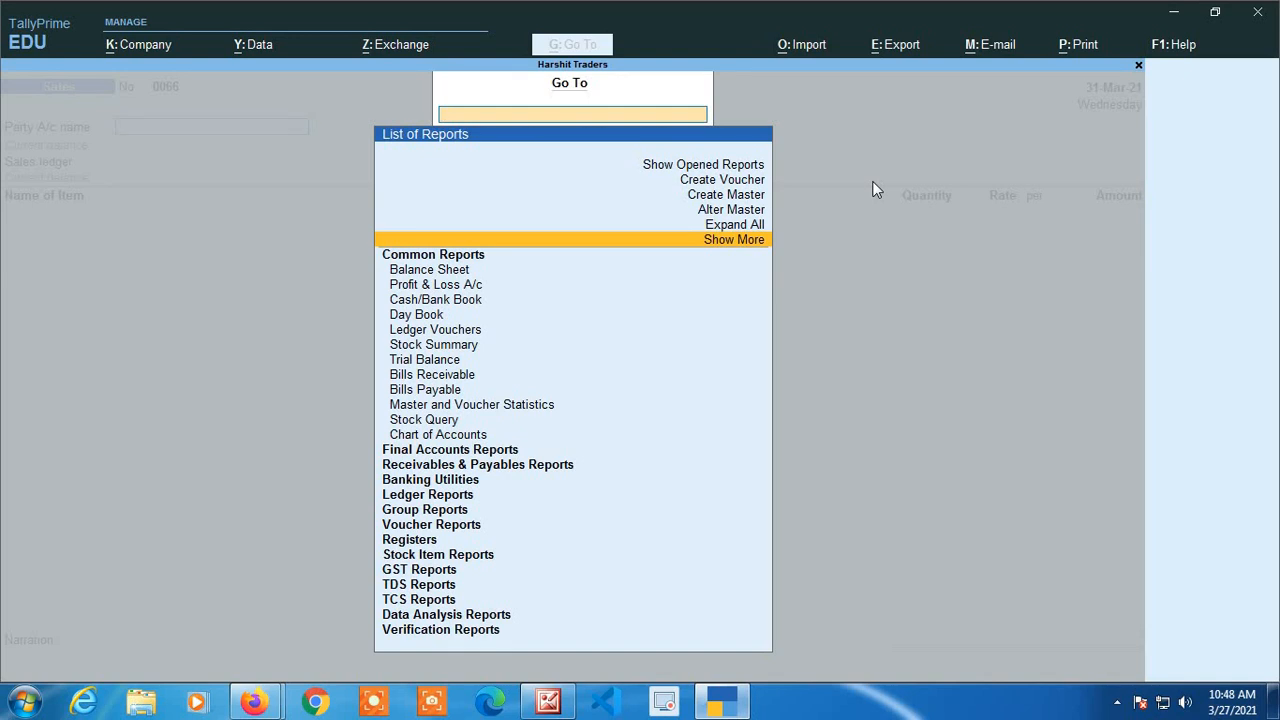
{"action": "key", "text": "Return"}
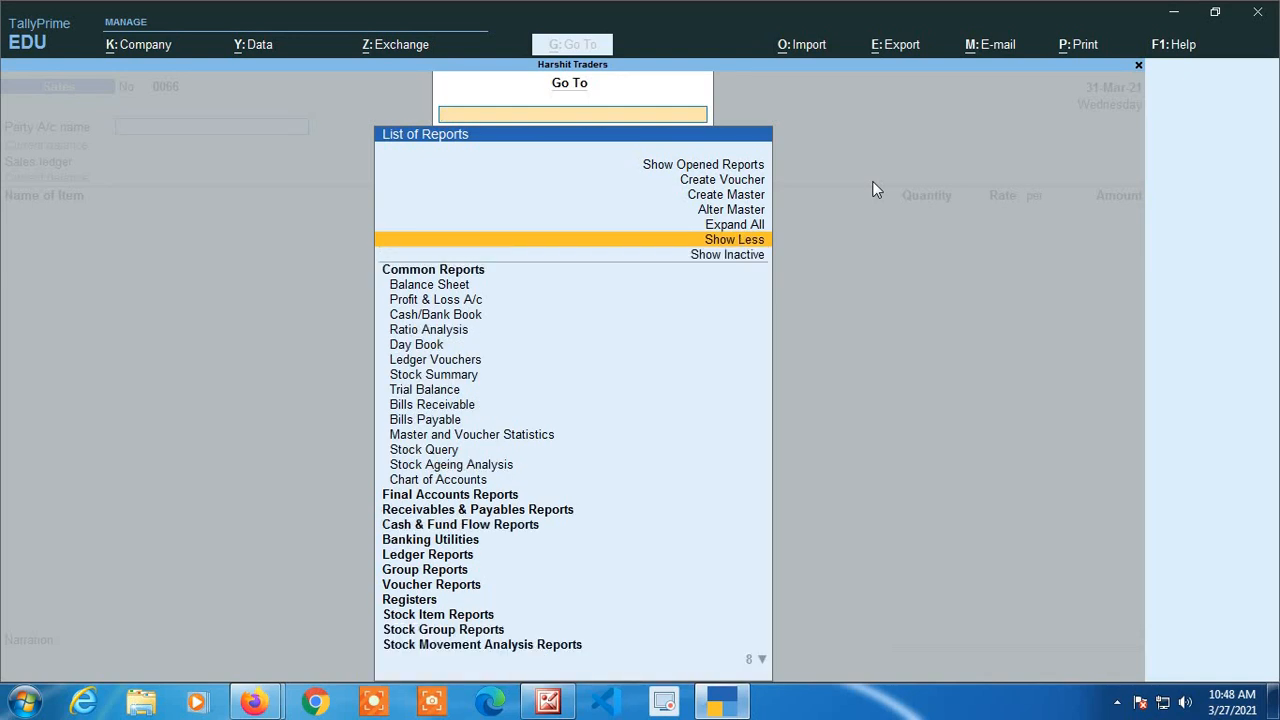
Look through the extended report list, from the Show Inactive option down to Verification Reports.
{"action": "key", "text": "Down"}
{"action": "key", "text": "Up"}
{"action": "key", "text": "Down"}
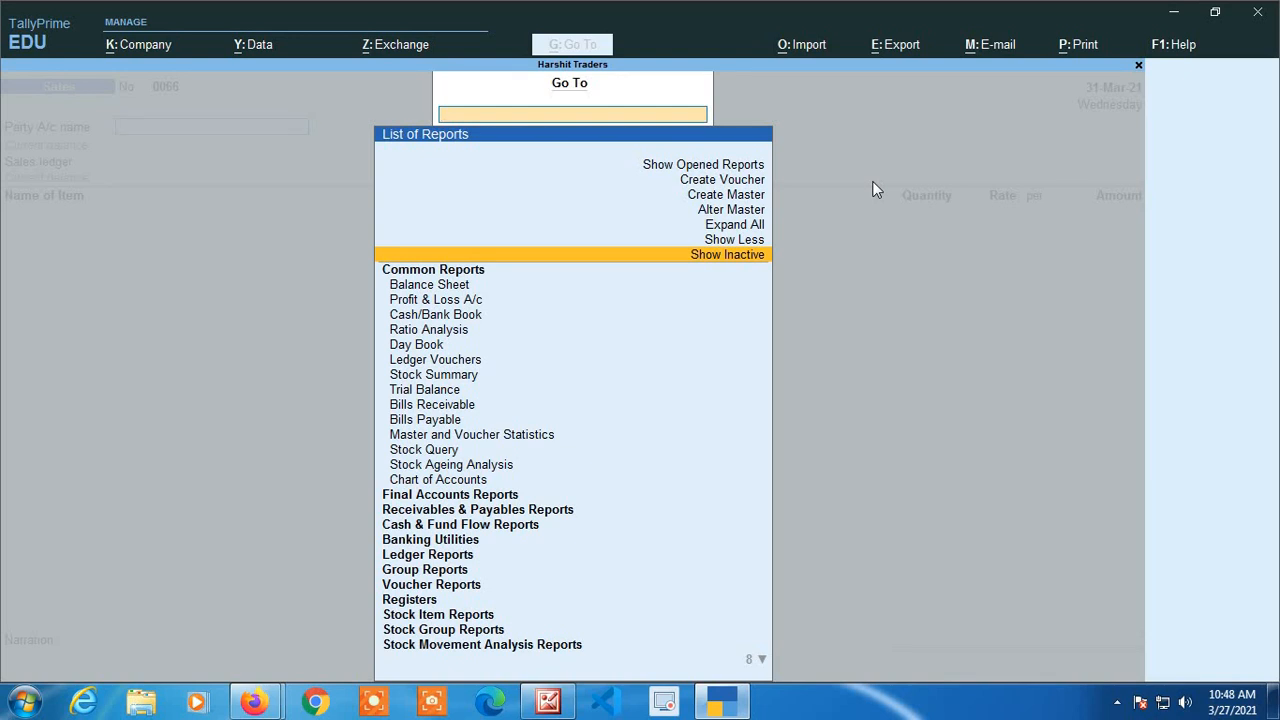
{"action": "key", "text": "Down"}
{"action": "key", "text": "Down"}
{"action": "key", "text": "Down"}
{"action": "key", "text": "Down"}
{"action": "key", "text": "Down"}
{"action": "key", "text": "Down"}
{"action": "key", "text": "Down"}
{"action": "key", "text": "Down"}
{"action": "key", "text": "Down"}
{"action": "key", "text": "Down"}
{"action": "key", "text": "Down"}
{"action": "key", "text": "Down"}
{"action": "key", "text": "Down"}
{"action": "key", "text": "Down"}
{"action": "key", "text": "Down"}
{"action": "key", "text": "Down"}
{"action": "key", "text": "Down"}
{"action": "key", "text": "Down"}
{"action": "key", "text": "Down"}
{"action": "key", "text": "Down"}
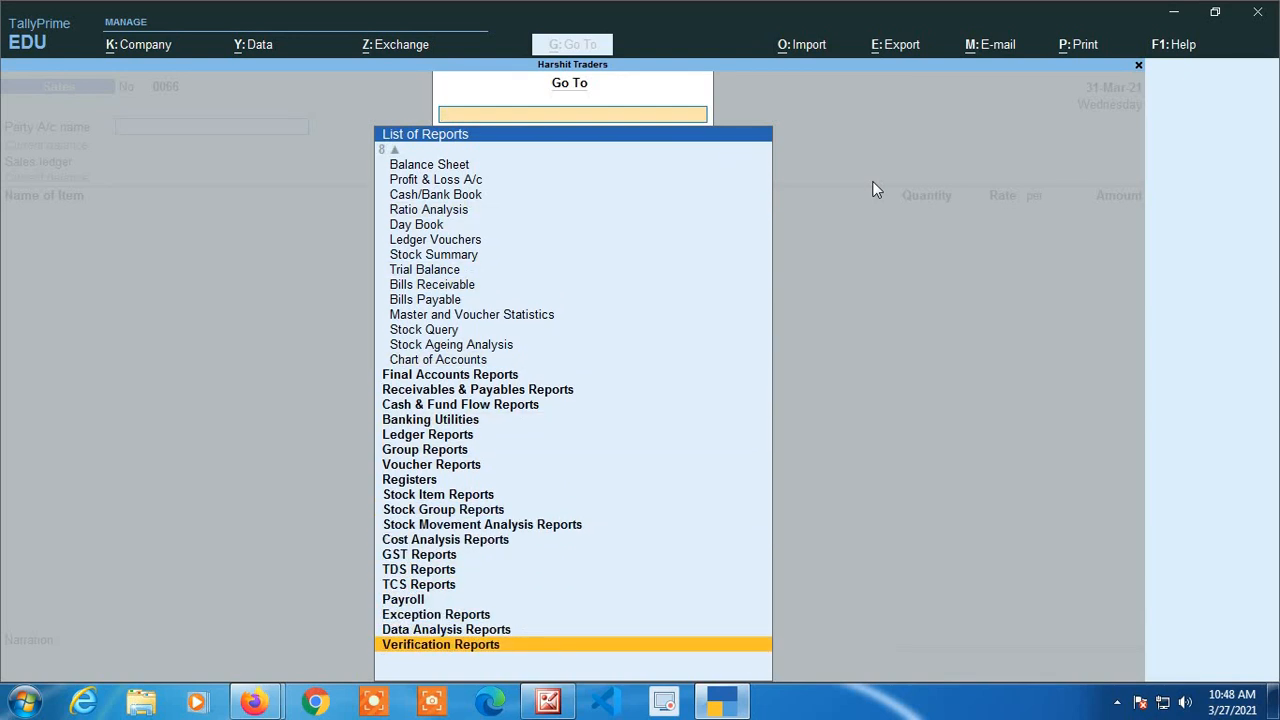
Review the extended list's common reports and report categories, moving up from Verification Reports and back through the list repeatedly.
{"action": "key", "text": "Up"}
{"action": "key", "text": "Up"}
{"action": "key", "text": "Up"}
{"action": "key", "text": "Up"}
{"action": "key", "text": "Up"}
{"action": "key", "text": "Up"}
{"action": "key", "text": "Up"}
{"action": "key", "text": "Up"}
{"action": "key", "text": "Up"}
{"action": "key", "text": "Up"}
{"action": "key", "text": "Up"}
{"action": "key", "text": "Up"}
{"action": "key", "text": "Up"}
{"action": "key", "text": "Up"}
{"action": "key", "text": "Up"}
{"action": "key", "text": "Up"}
{"action": "key", "text": "Up"}
{"action": "key", "text": "Up"}
{"action": "key", "text": "Up"}
{"action": "key", "text": "Up"}
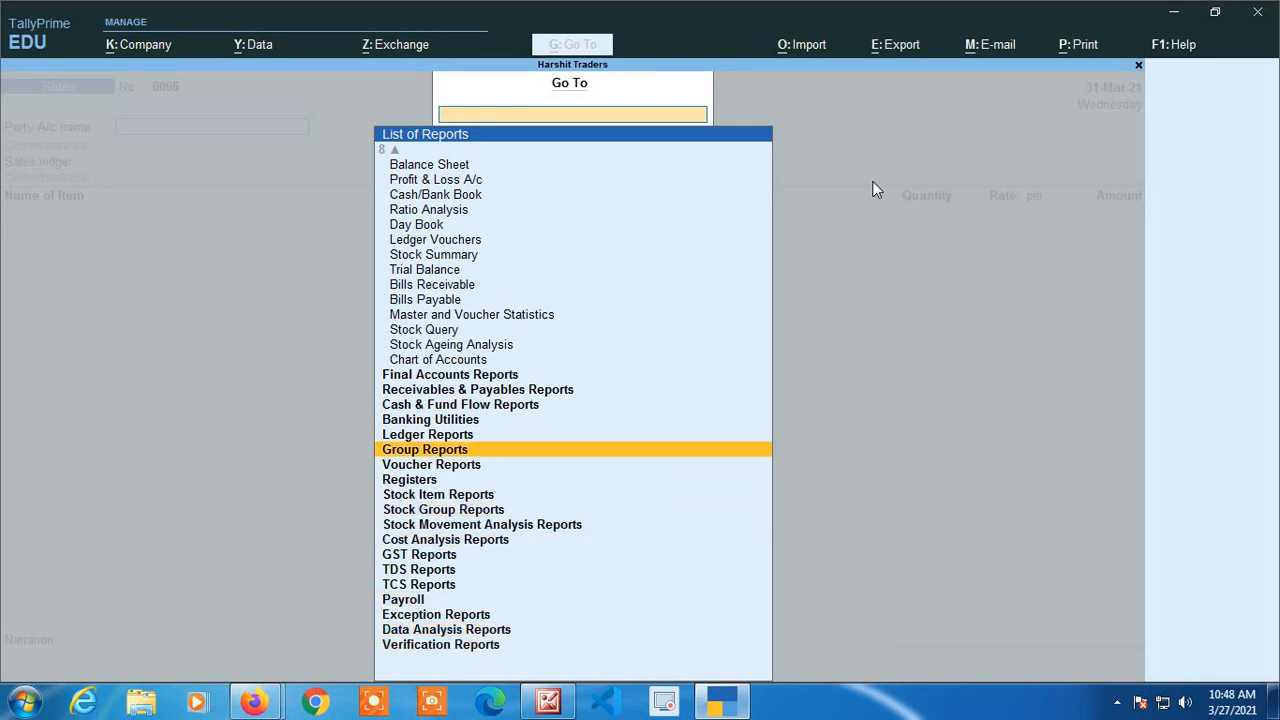
{"action": "key", "text": "Down"}
{"action": "key", "text": "Down"}
{"action": "key", "text": "Down"}
{"action": "key", "text": "Down"}
{"action": "key", "text": "Down"}
{"action": "key", "text": "Down"}
{"action": "key", "text": "Down"}
{"action": "key", "text": "Down"}
{"action": "key", "text": "Down"}
{"action": "key", "text": "Down"}
{"action": "key", "text": "Down"}
{"action": "key", "text": "Down"}
{"action": "key", "text": "Down"}
{"action": "key", "text": "Down"}
{"action": "key", "text": "Down"}
{"action": "key", "text": "Down"}
{"action": "key", "text": "Down"}
{"action": "key", "text": "Down"}
{"action": "key", "text": "Down"}
{"action": "key", "text": "Down"}
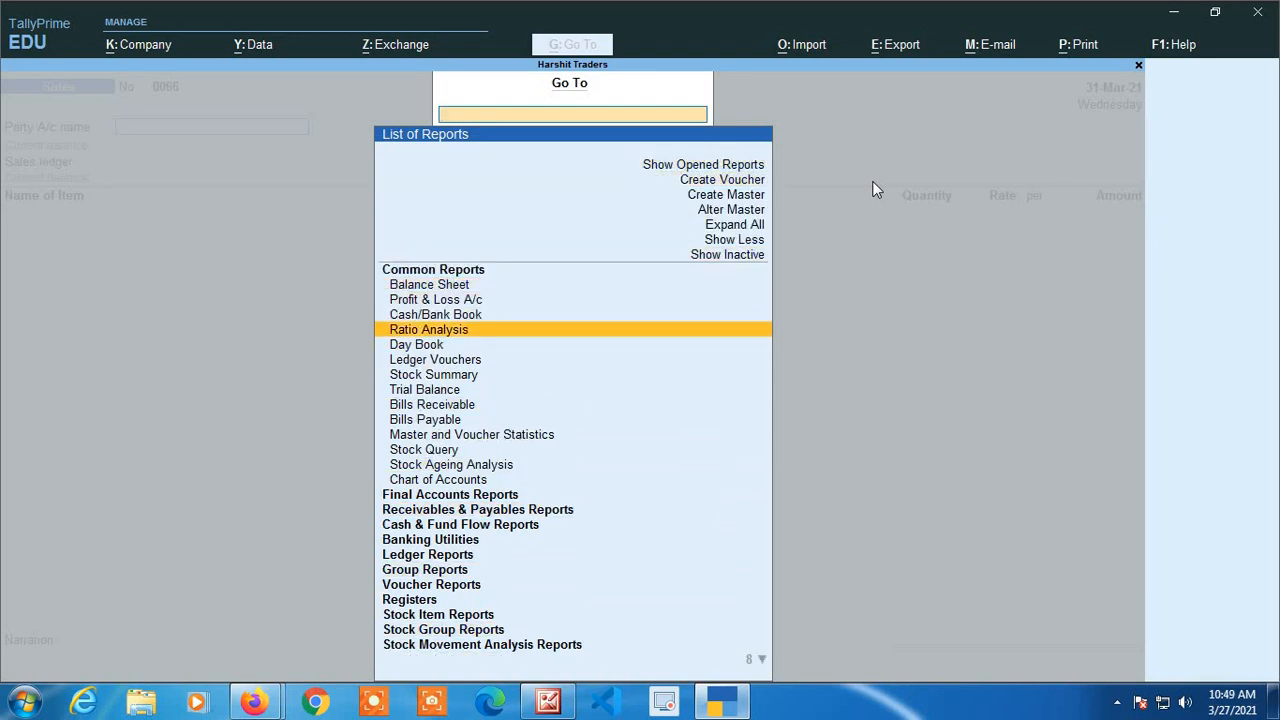
{"action": "key", "text": "Up"}
{"action": "key", "text": "Up"}
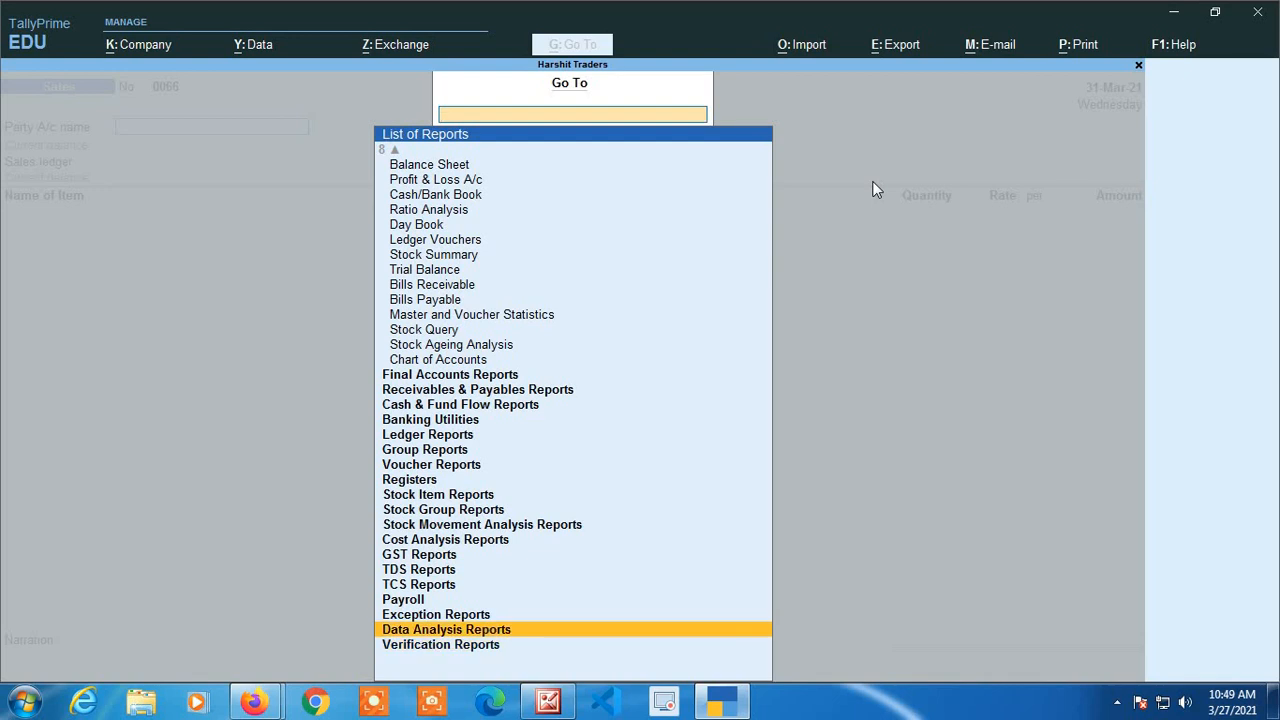
{"action": "key", "text": "Up"}
{"action": "key", "text": "Up"}
{"action": "key", "text": "Up"}
{"action": "key", "text": "Up"}
{"action": "key", "text": "Up"}
{"action": "key", "text": "Up"}
{"action": "key", "text": "Up"}
{"action": "key", "text": "Up"}
{"action": "key", "text": "Up"}
{"action": "key", "text": "Up"}
{"action": "key", "text": "Up"}
{"action": "key", "text": "Up"}
{"action": "key", "text": "Up"}
{"action": "key", "text": "Up"}
{"action": "key", "text": "Up"}
{"action": "key", "text": "Up"}
{"action": "key", "text": "Up"}
{"action": "key", "text": "Up"}
{"action": "key", "text": "Up"}
{"action": "key", "text": "Up"}
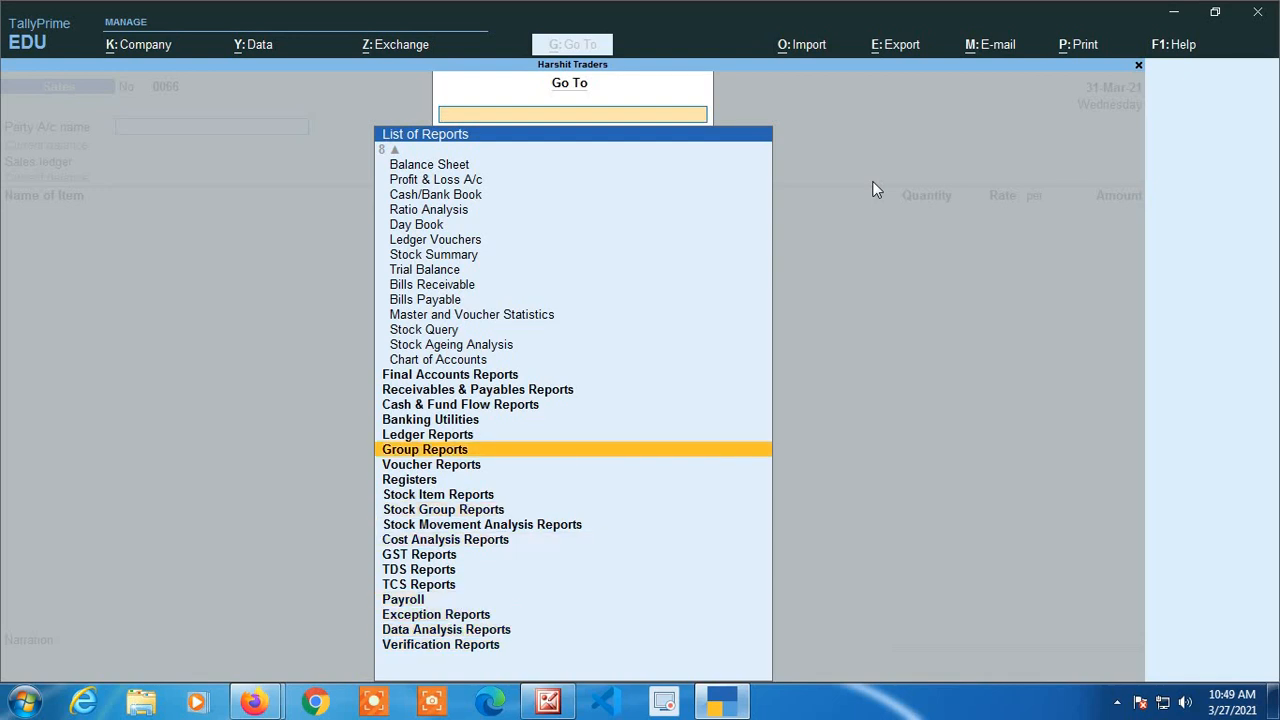
Return to the options heading the report list and reveal the inactive reports with Show Inactive.
{"action": "key", "text": "Down"}
{"action": "key", "text": "Down"}
{"action": "key", "text": "Down"}
{"action": "key", "text": "Down"}
{"action": "key", "text": "Down"}
{"action": "key", "text": "Down"}
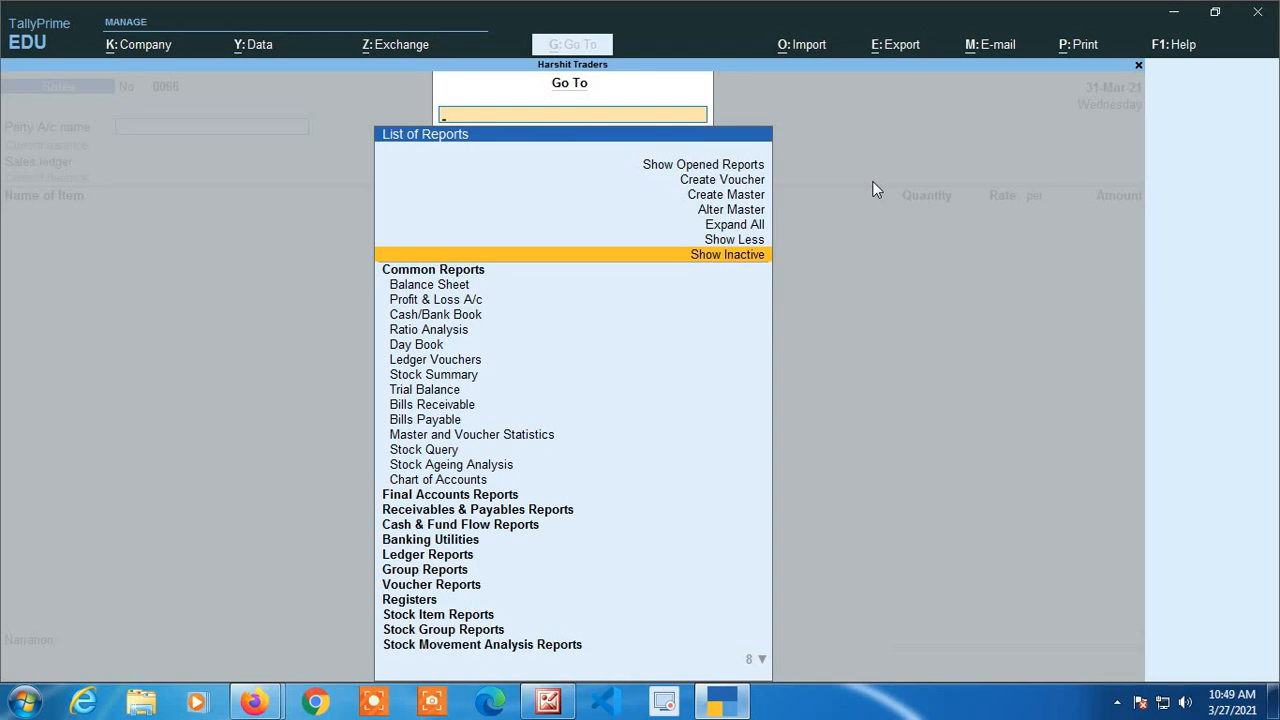
{"action": "key", "text": "Return"}
Look through the list including inactive reports, from Common Reports down to Verification Reports.
{"action": "key", "text": "Down"}
{"action": "key", "text": "Down"}
{"action": "key", "text": "Down"}
{"action": "key", "text": "Down"}
{"action": "key", "text": "Down"}
{"action": "key", "text": "Down"}
{"action": "key", "text": "Down"}
{"action": "key", "text": "Down"}
{"action": "key", "text": "Down"}
{"action": "key", "text": "Down"}
{"action": "key", "text": "Down"}
{"action": "key", "text": "Down"}
{"action": "key", "text": "Down"}
{"action": "key", "text": "Down"}
{"action": "key", "text": "Down"}
{"action": "key", "text": "Down"}
{"action": "key", "text": "Down"}
{"action": "key", "text": "Down"}
{"action": "key", "text": "Down"}
{"action": "key", "text": "Down"}
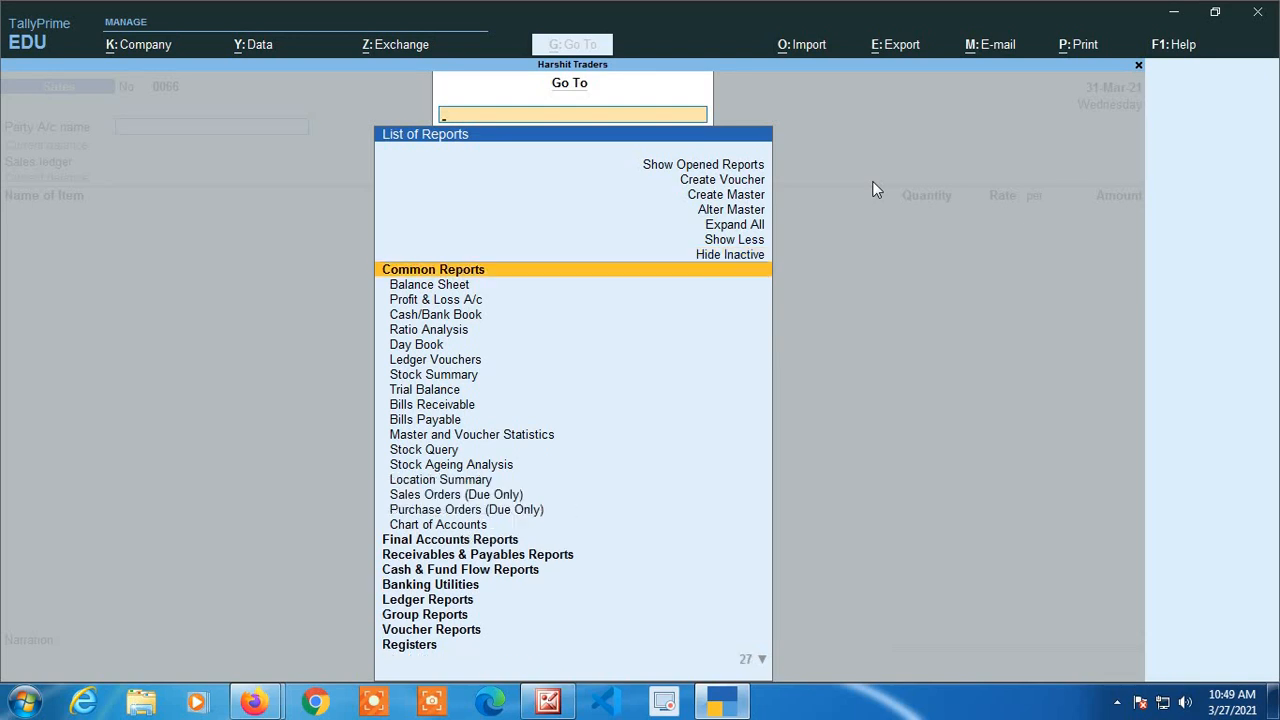
{"action": "key", "text": "Down"}
{"action": "key", "text": "Down"}
{"action": "key", "text": "Down"}
{"action": "key", "text": "Down"}
{"action": "key", "text": "Down"}
{"action": "key", "text": "Down"}
{"action": "key", "text": "Down"}
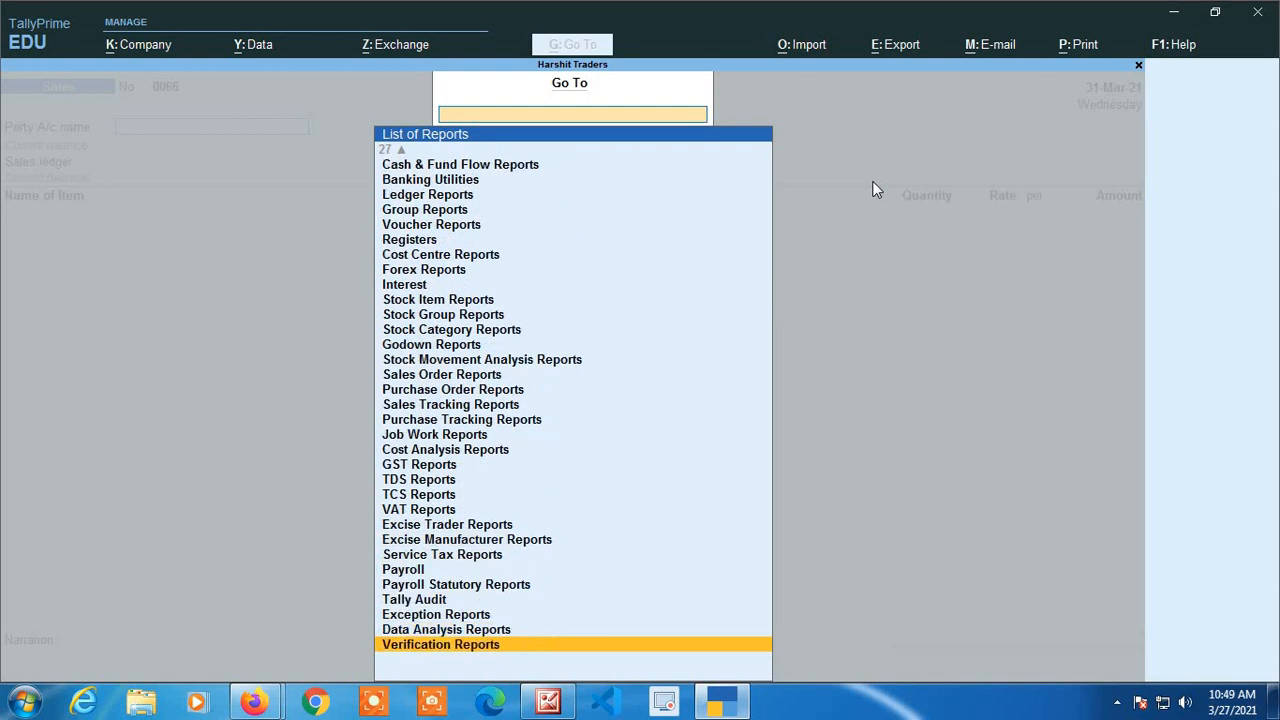
Examine the added inactive categories from Tally Audit and VAT Reports up through Sales Order Reports to the list's heading options.
{"action": "key", "text": "Up"}
{"action": "key", "text": "Up"}
{"action": "key", "text": "Up"}
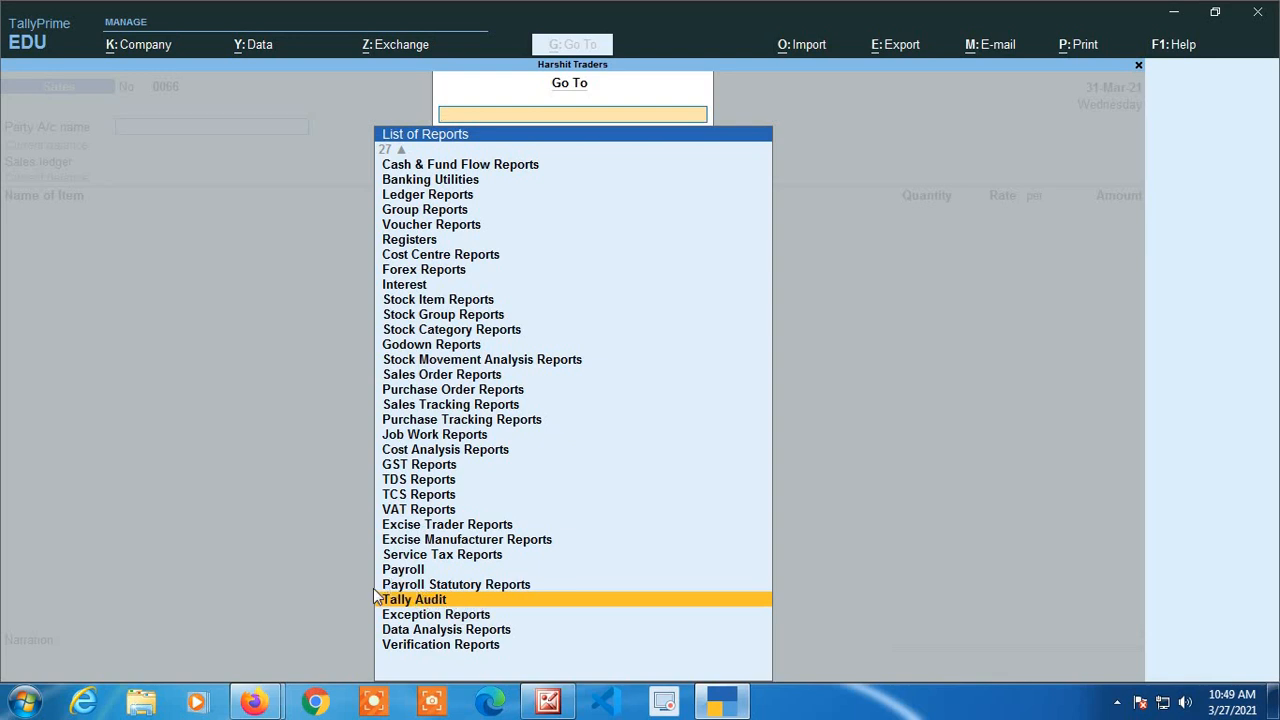
{"action": "key", "text": "Up"}
{"action": "key", "text": "Up"}
{"action": "key", "text": "Up"}
{"action": "key", "text": "Up"}
{"action": "key", "text": "Up"}
{"action": "key", "text": "Up"}
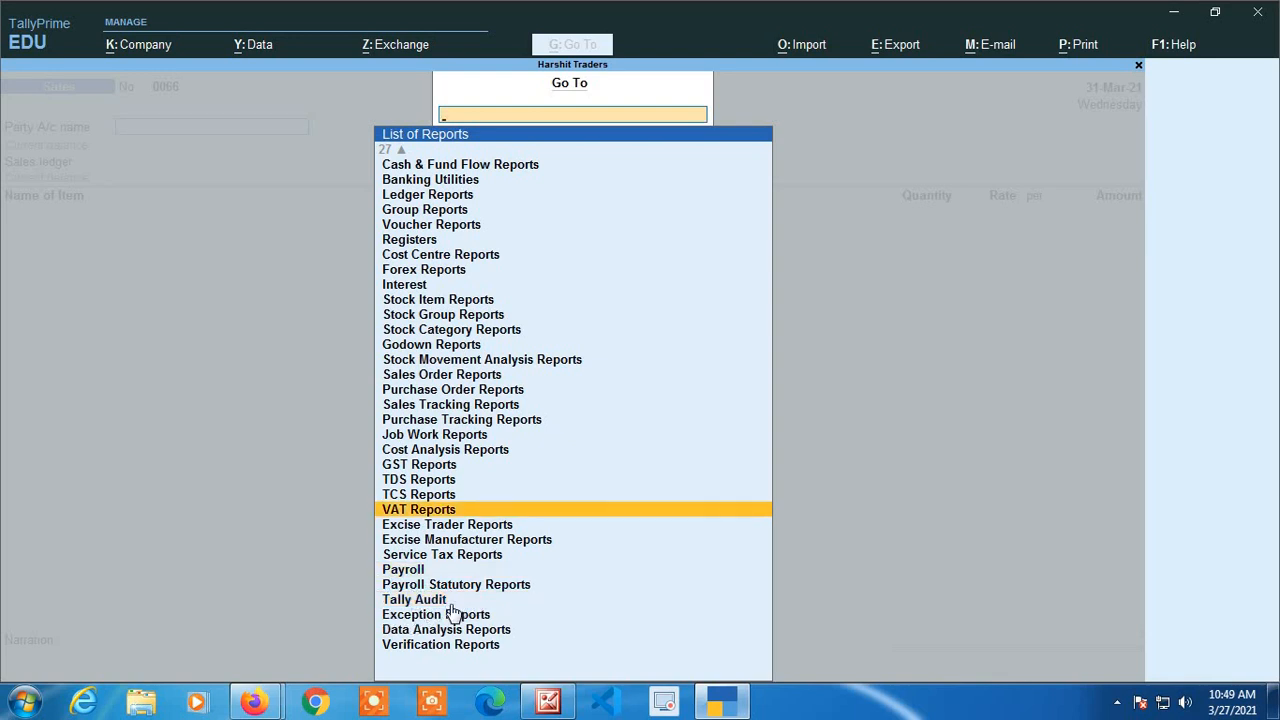
{"action": "key", "text": "Up"}
{"action": "key", "text": "Up"}
{"action": "key", "text": "Up"}
{"action": "key", "text": "Up"}
{"action": "key", "text": "Up"}
{"action": "key", "text": "Up"}
{"action": "key", "text": "Up"}
{"action": "key", "text": "Up"}
{"action": "key", "text": "Up"}
{"action": "key", "text": "Up"}
{"action": "key", "text": "Up"}
{"action": "key", "text": "Up"}
{"action": "key", "text": "Up"}
{"action": "key", "text": "Up"}
{"action": "key", "text": "Up"}
{"action": "key", "text": "Up"}
{"action": "key", "text": "Up"}
{"action": "key", "text": "Up"}
{"action": "key", "text": "Up"}
{"action": "key", "text": "Up"}
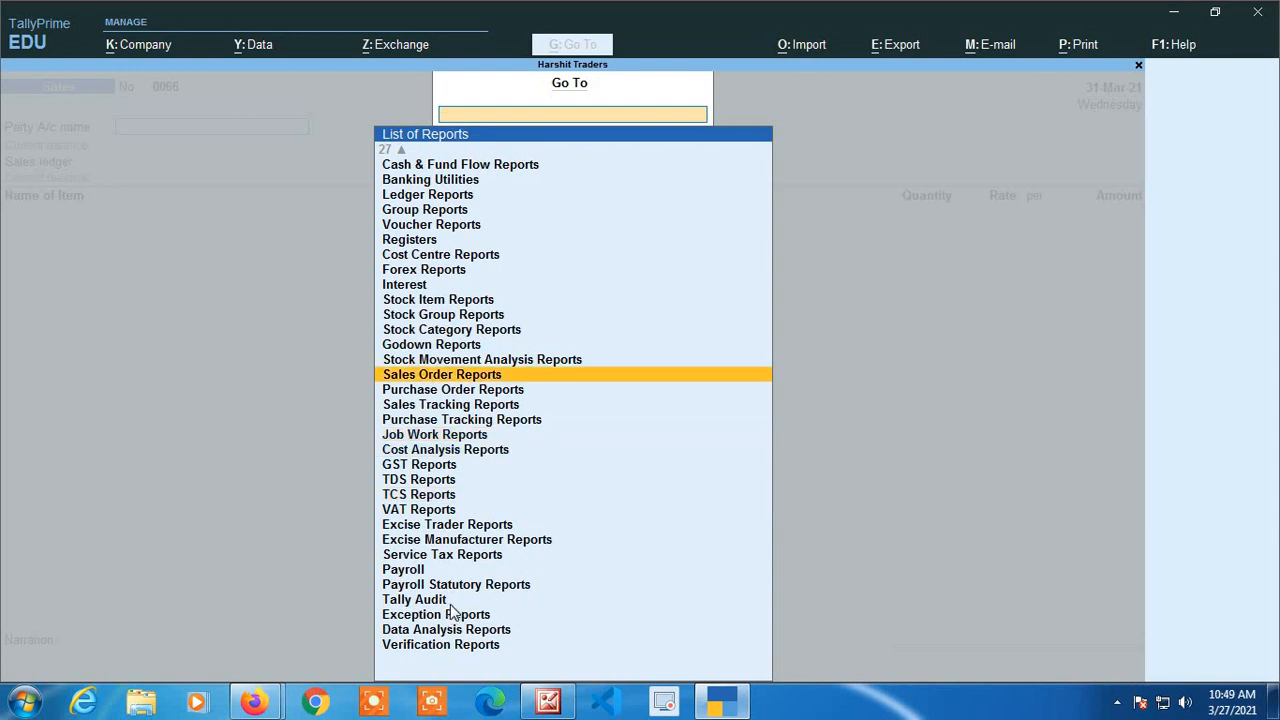
{"action": "key", "text": "Up"}
{"action": "key", "text": "Up"}
{"action": "key", "text": "Up"}
{"action": "key", "text": "Up"}
{"action": "key", "text": "Up"}
{"action": "key", "text": "Up"}
{"action": "key", "text": "Up"}
{"action": "key", "text": "Up"}
{"action": "key", "text": "Up"}
{"action": "key", "text": "Up"}
Hide the inactive reports in the Go To list with Hide Inactive and show them again with Show Inactive.
{"action": "key", "text": "Down"}
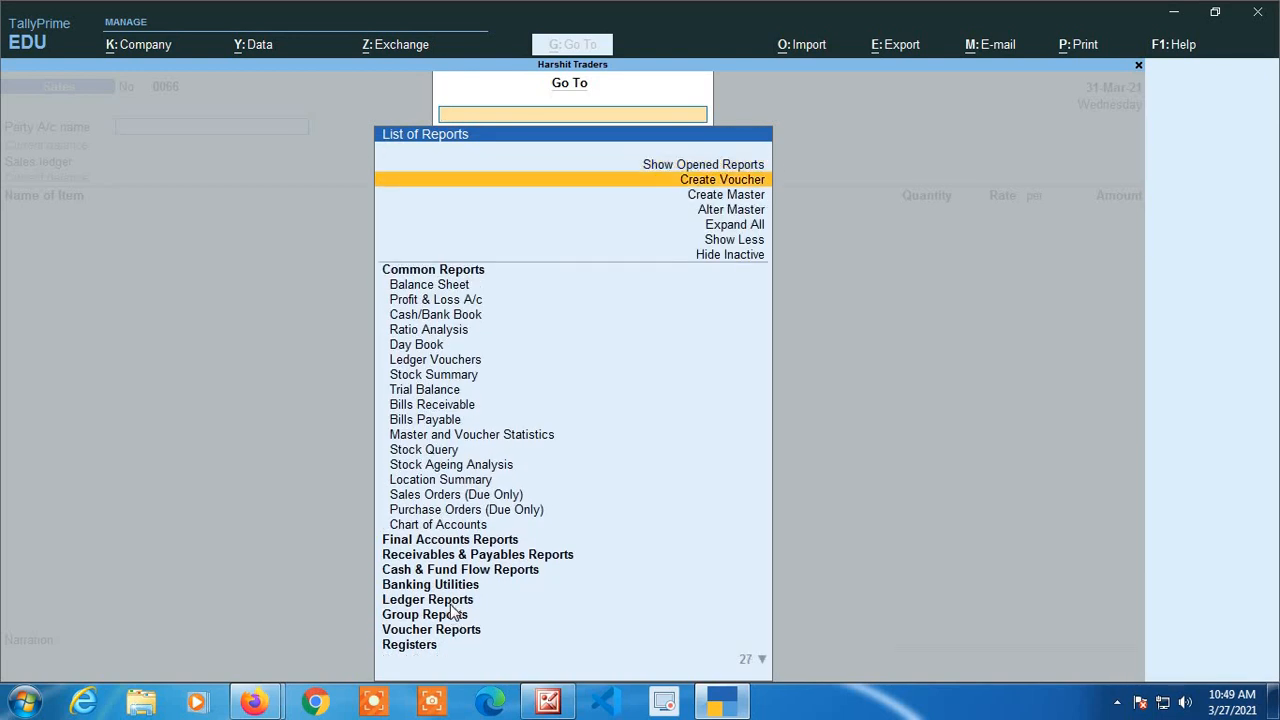
{"action": "key", "text": "Down"}
{"action": "key", "text": "Down"}
{"action": "key", "text": "Down"}
{"action": "key", "text": "Down"}
{"action": "key", "text": "Down"}
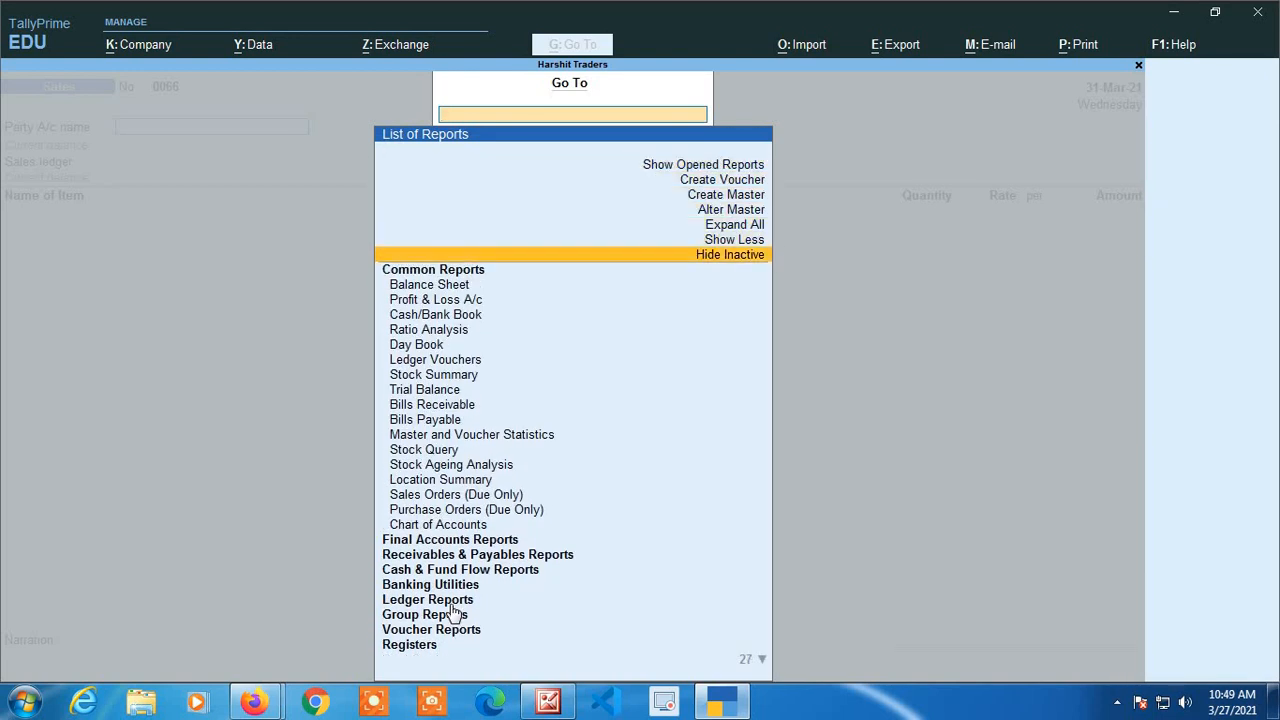
{"action": "key", "text": "Return"}
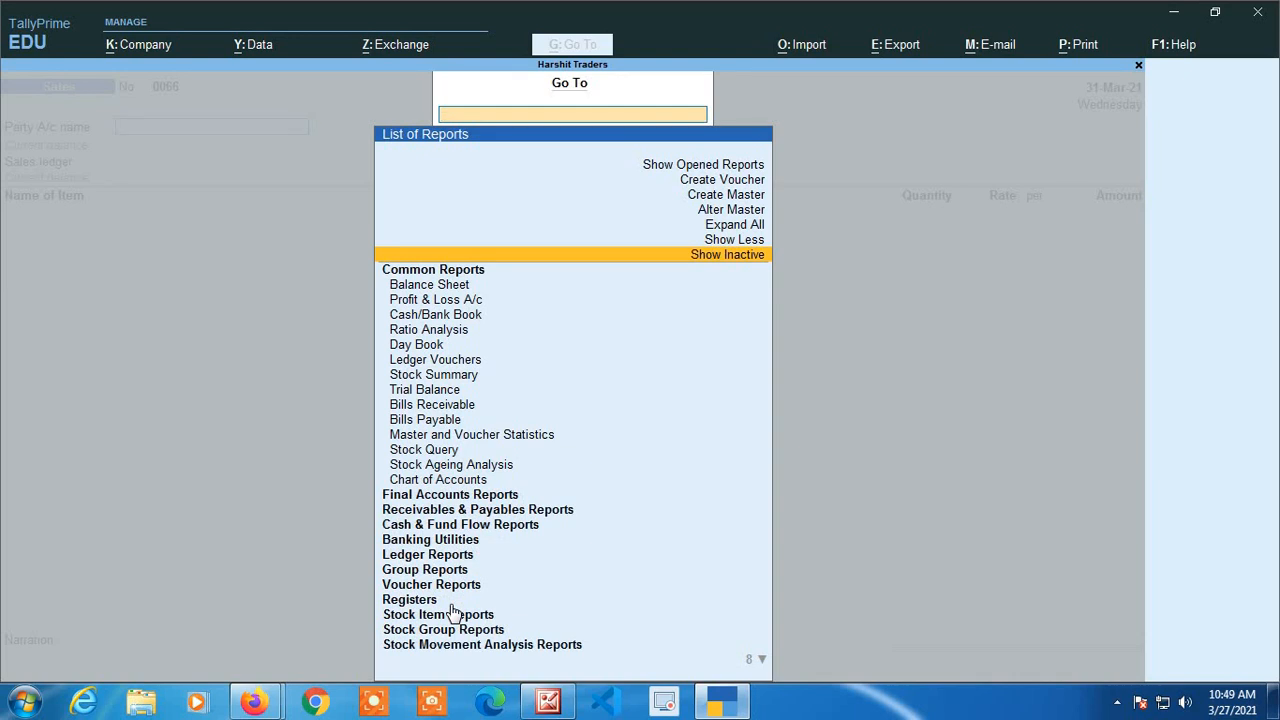
{"action": "key", "text": "Return"}
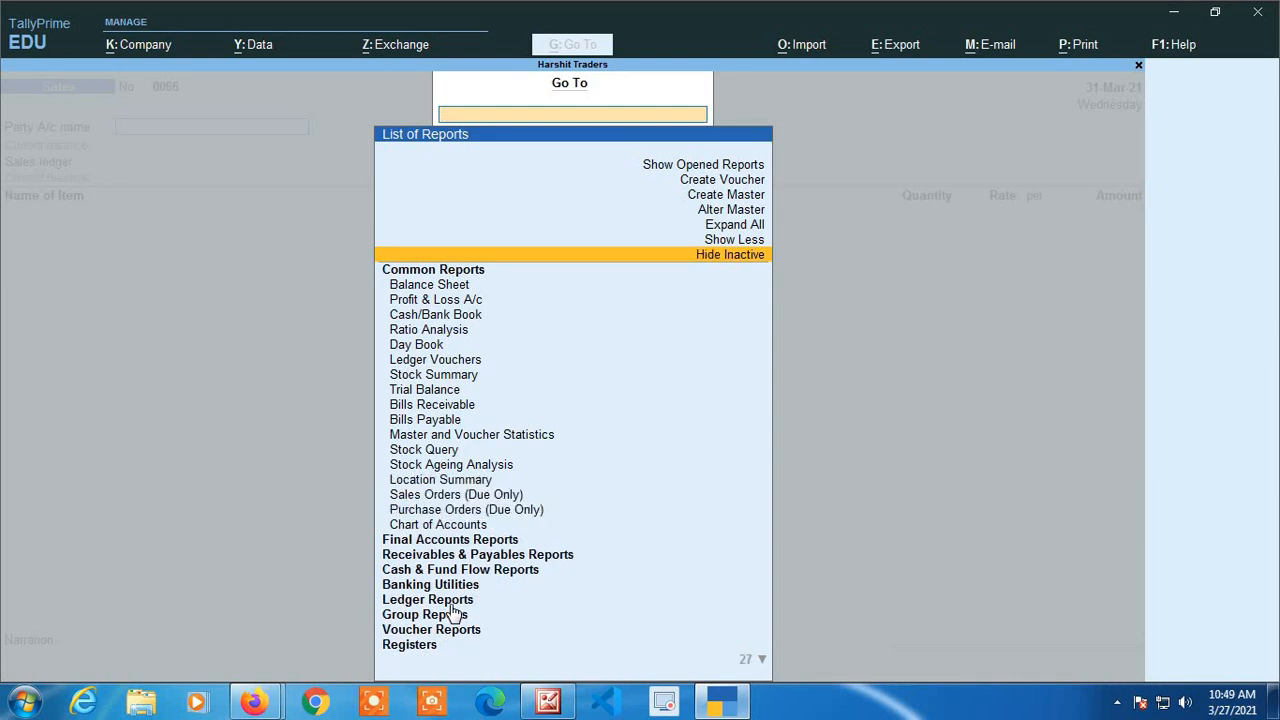
Look through the Go To list with inactive reports shown, from Common Reports down to Verification Reports.
{"action": "key", "text": "Down"}
{"action": "key", "text": "Down"}
{"action": "key", "text": "Down"}
{"action": "key", "text": "Down"}
{"action": "key", "text": "Down"}
{"action": "key", "text": "Down"}
{"action": "key", "text": "Down"}
{"action": "key", "text": "Down"}
{"action": "key", "text": "Down"}
{"action": "key", "text": "Down"}
{"action": "key", "text": "Down"}
{"action": "key", "text": "Down"}
{"action": "key", "text": "Down"}
{"action": "key", "text": "Down"}
{"action": "key", "text": "Down"}
{"action": "key", "text": "Down"}
{"action": "key", "text": "Down"}
{"action": "key", "text": "Down"}
{"action": "key", "text": "Down"}
{"action": "key", "text": "Down"}
{"action": "key", "text": "Down"}
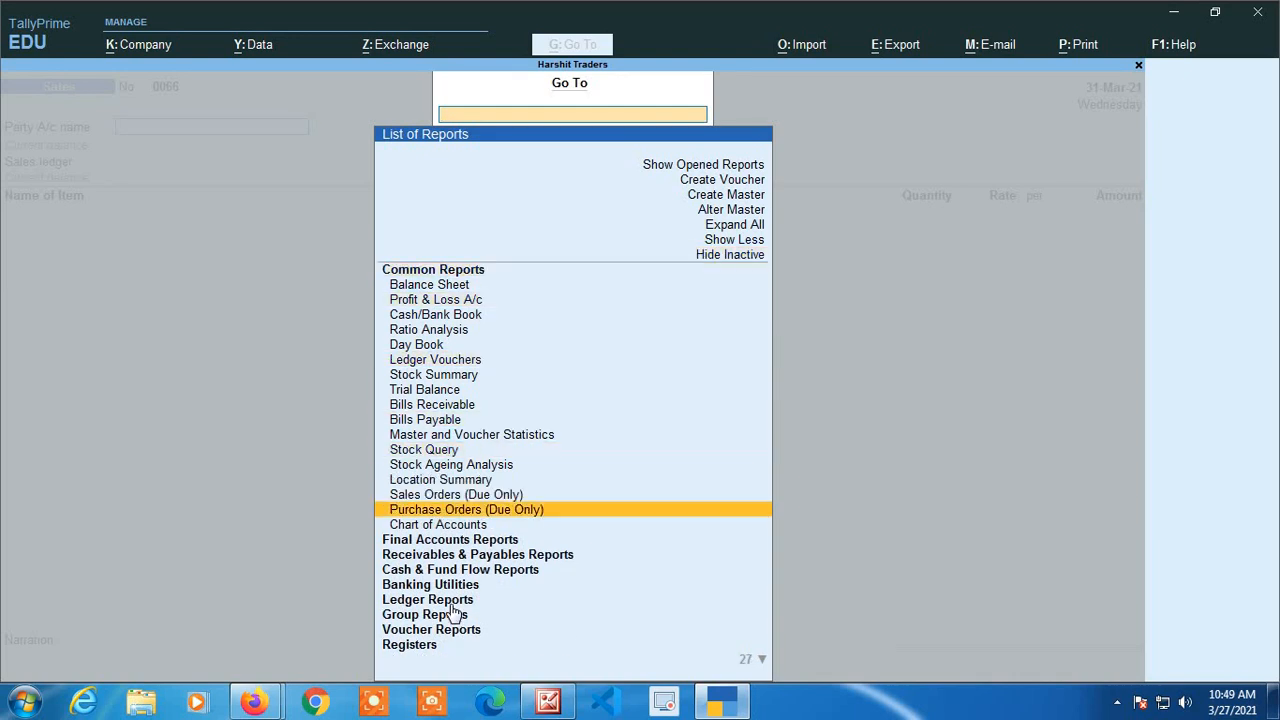
{"action": "key", "text": "Down"}
{"action": "key", "text": "Down"}
{"action": "key", "text": "Down"}
{"action": "key", "text": "Down"}
{"action": "key", "text": "Down"}
{"action": "key", "text": "Down"}
{"action": "key", "text": "Down"}
{"action": "key", "text": "Down"}
{"action": "key", "text": "Down"}
{"action": "key", "text": "Down"}
{"action": "key", "text": "Down"}
{"action": "key", "text": "Down"}
{"action": "key", "text": "Down"}
{"action": "key", "text": "Down"}
{"action": "key", "text": "Down"}
{"action": "key", "text": "Down"}
{"action": "key", "text": "Down"}
{"action": "key", "text": "Down"}
{"action": "key", "text": "Down"}
{"action": "key", "text": "Down"}
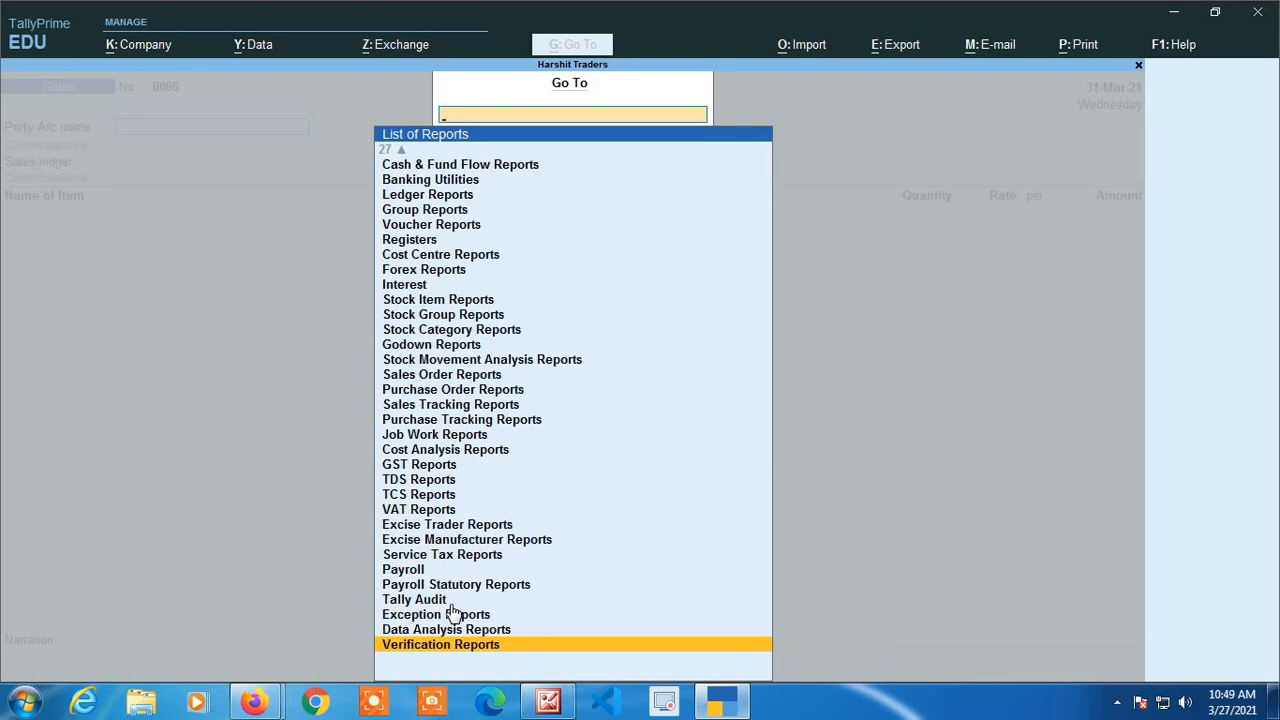
View the reports under the Tally Audit category and leave Go To for the sales voucher.
{"action": "key", "text": "Up"}
{"action": "key", "text": "Up"}
{"action": "key", "text": "Up"}
{"action": "key", "text": "Return"}
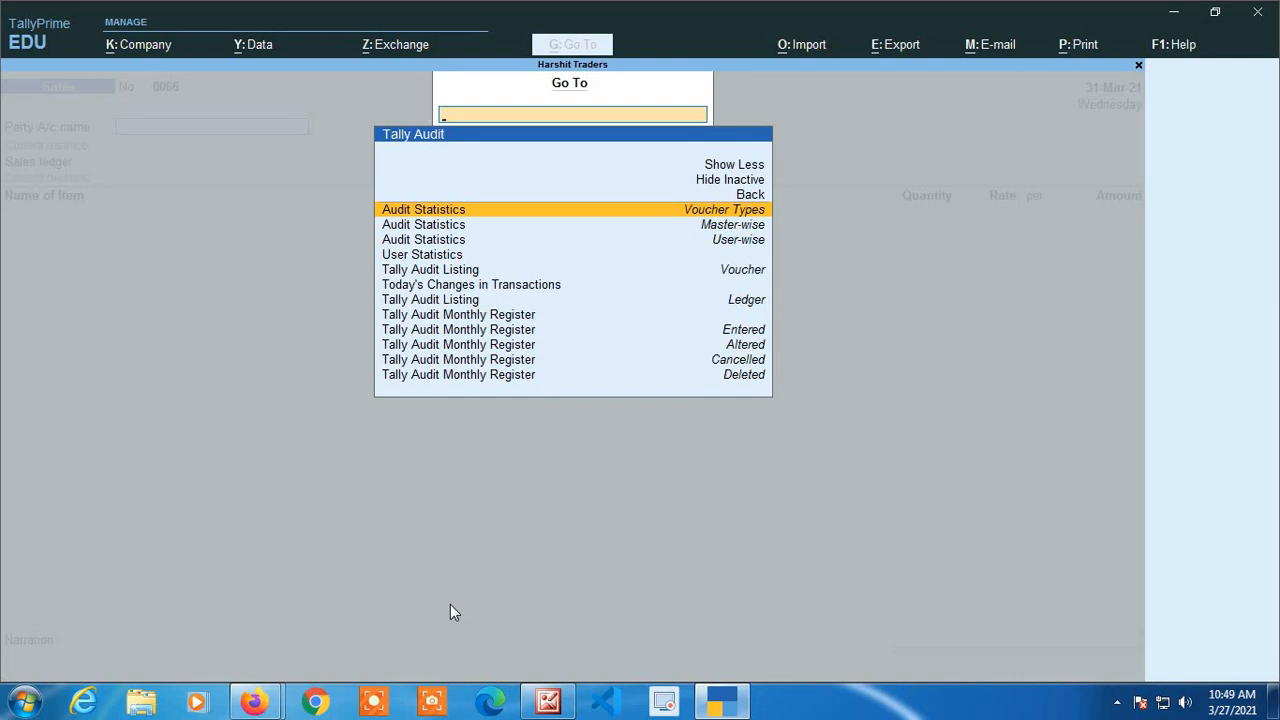
{"action": "key", "text": "Escape"}
{"action": "key", "text": "Escape"}
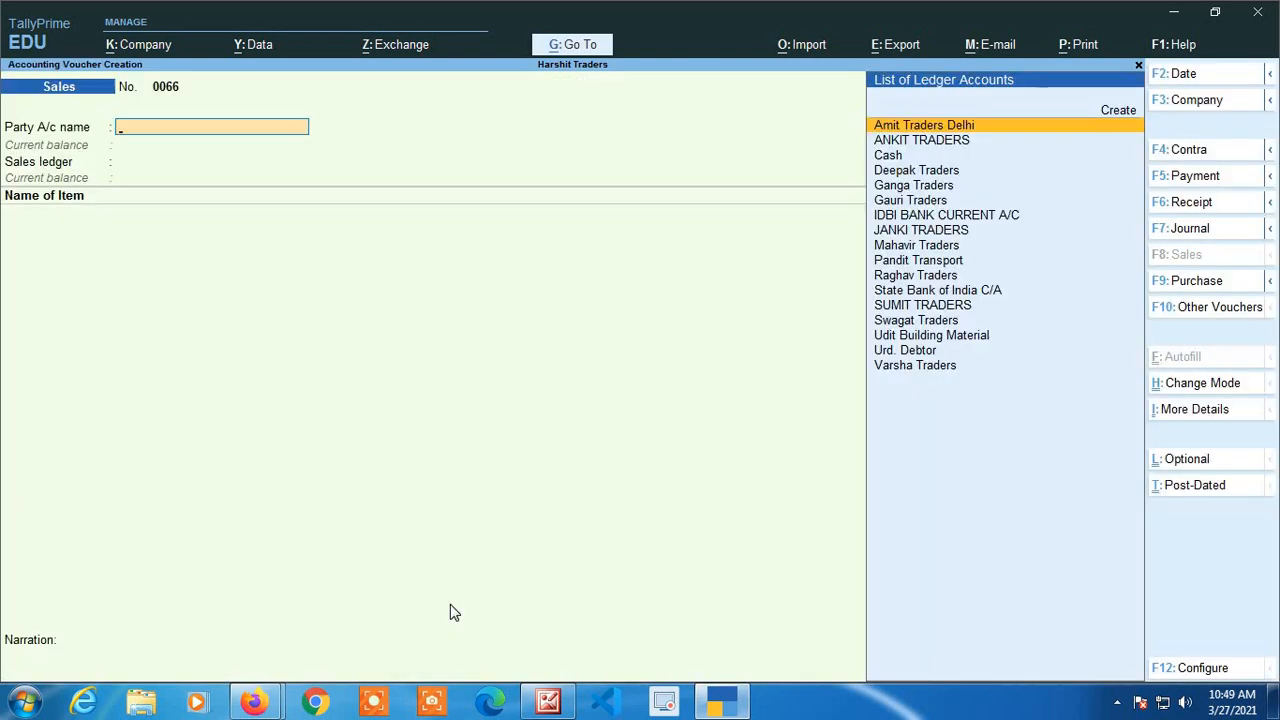
Reopen Go To and review its heading options from Show Opened Reports to Show More, then close it.
{"action": "key", "text": "alt+g"}
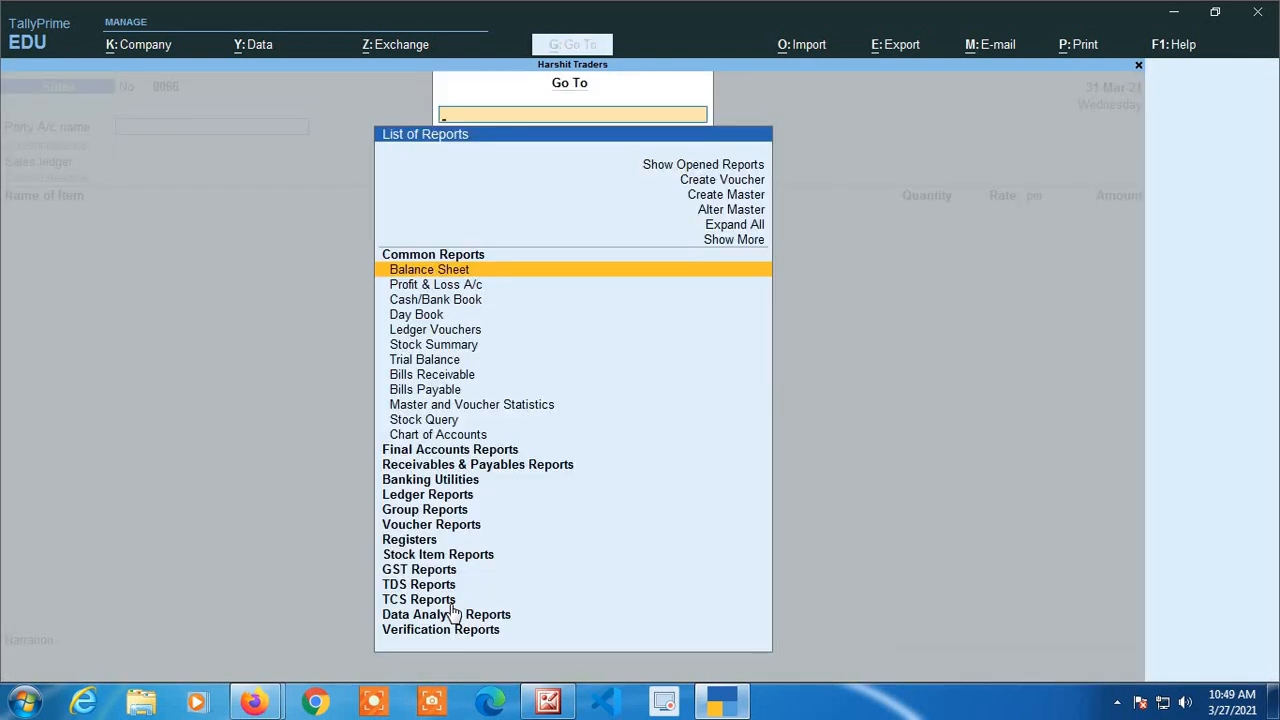
{"action": "key", "text": "Up"}
{"action": "key", "text": "Up"}
{"action": "key", "text": "Up"}
{"action": "key", "text": "Up"}
{"action": "key", "text": "Up"}
{"action": "key", "text": "Up"}
{"action": "key", "text": "Up"}
{"action": "key", "text": "Down"}
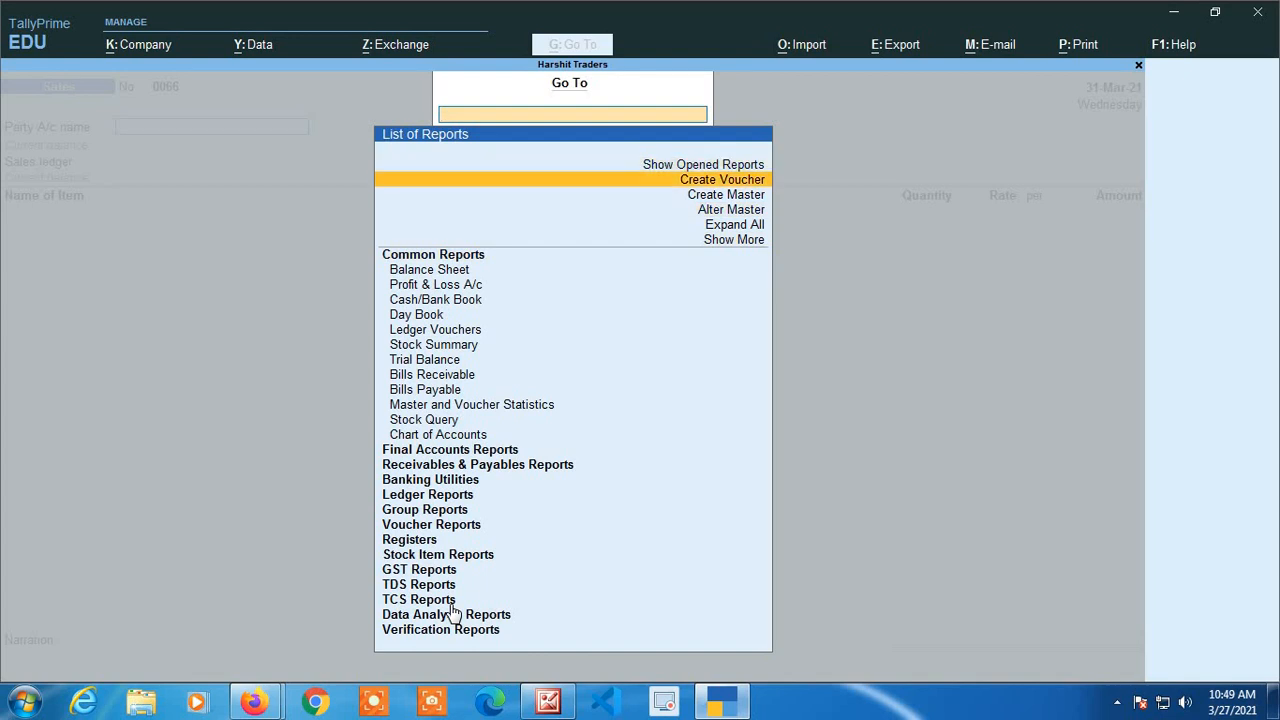
{"action": "key", "text": "Down"}
{"action": "key", "text": "Down"}
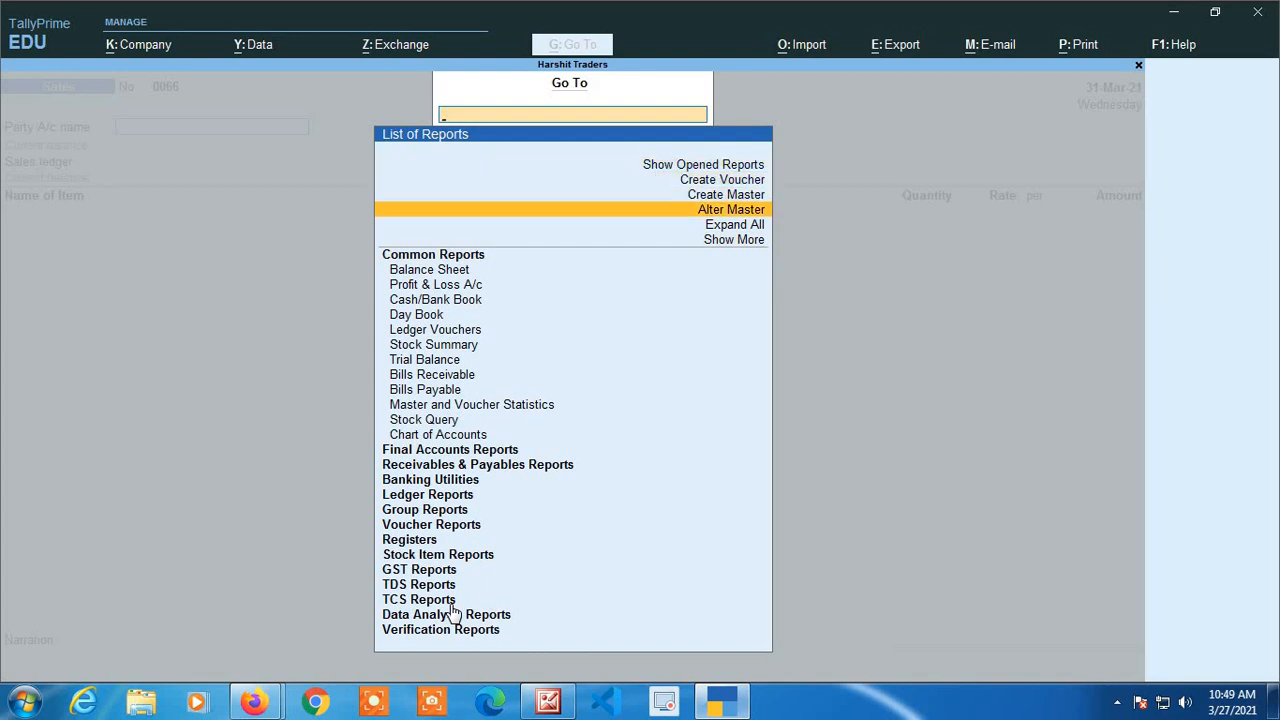
{"action": "key", "text": "Down"}
{"action": "key", "text": "Down"}
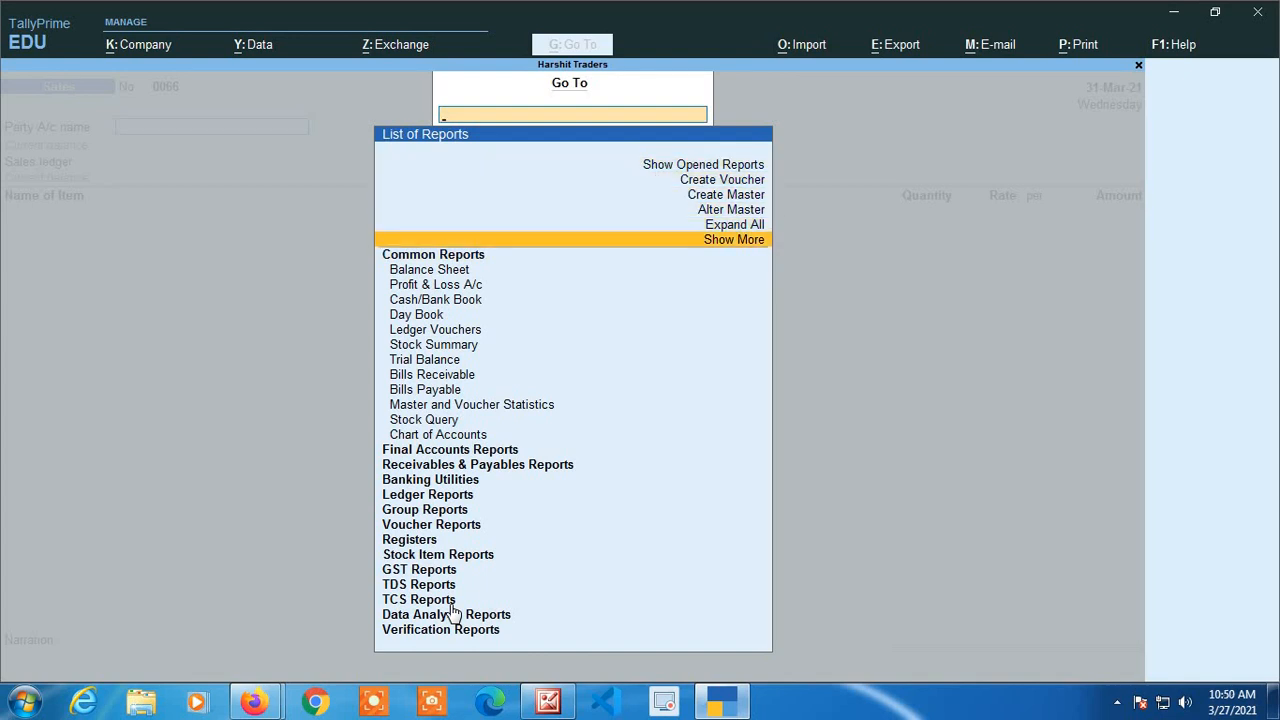
{"action": "key", "text": "Escape"}
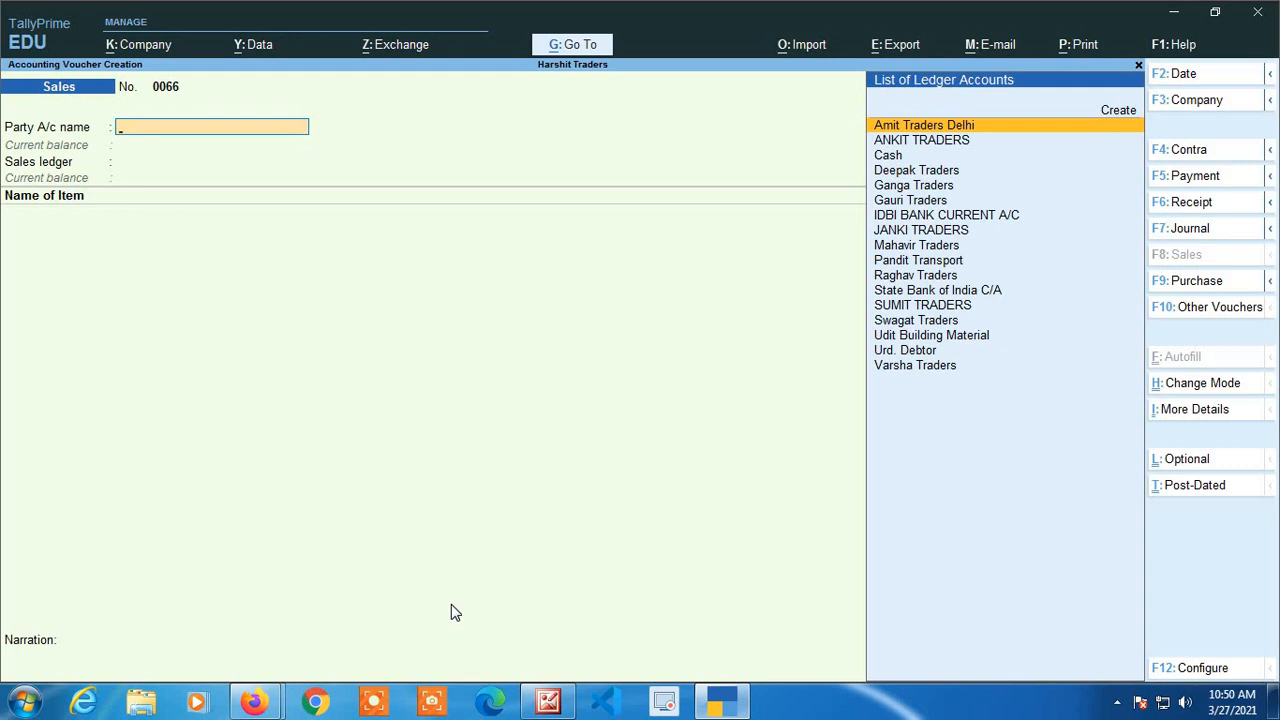
Check the Go To list once more and quit the blank sales voucher to the Gateway of Tally.
{"action": "key", "text": "alt+g"}
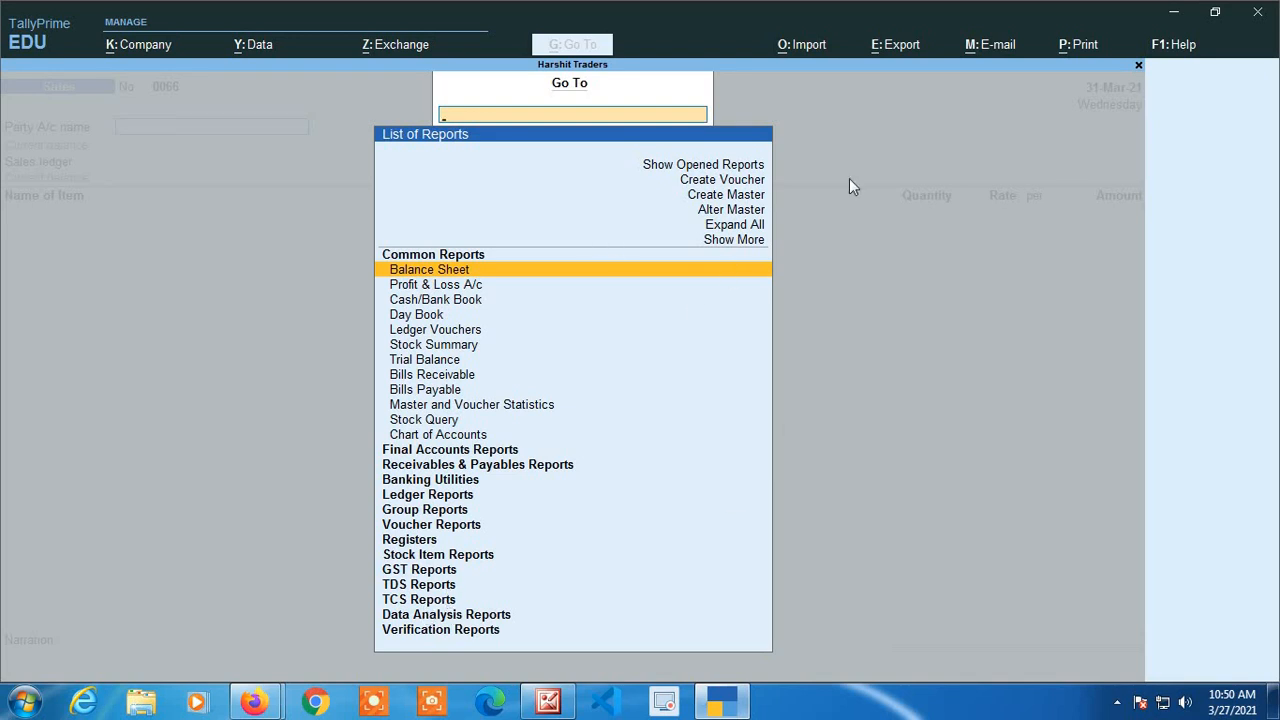
{"action": "key", "text": "Escape"}
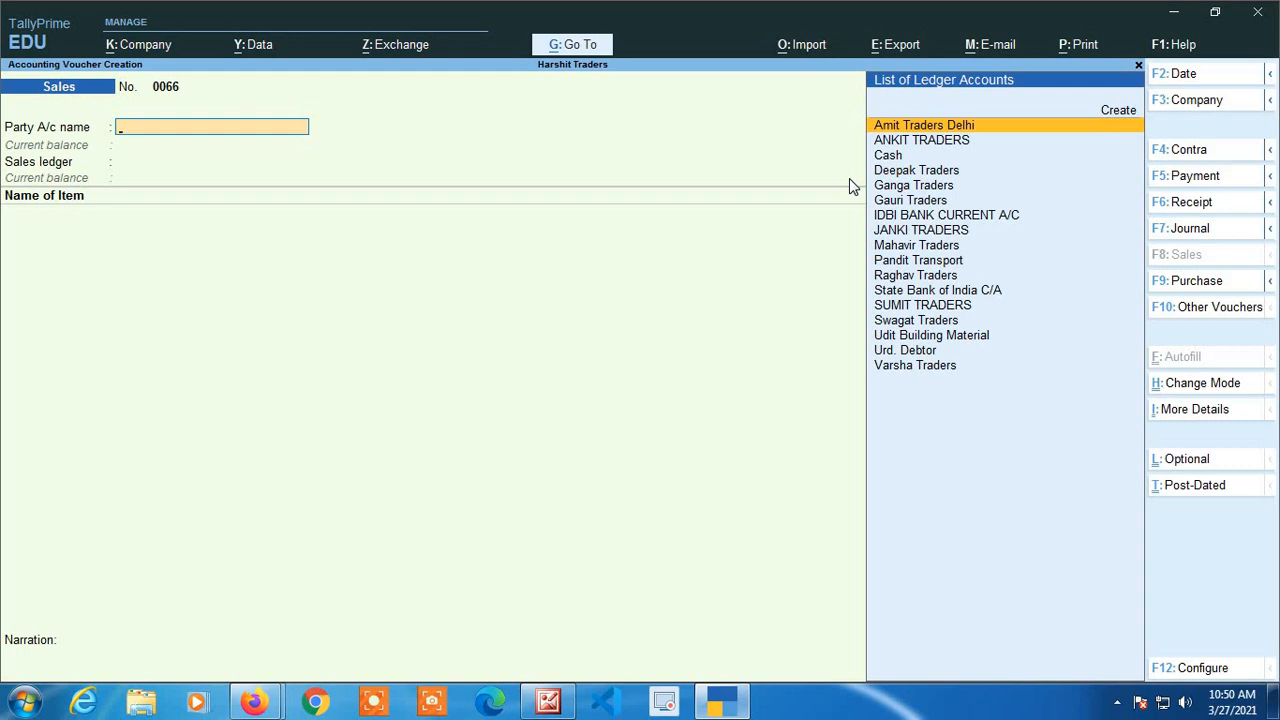
{"action": "key", "text": "Escape"}
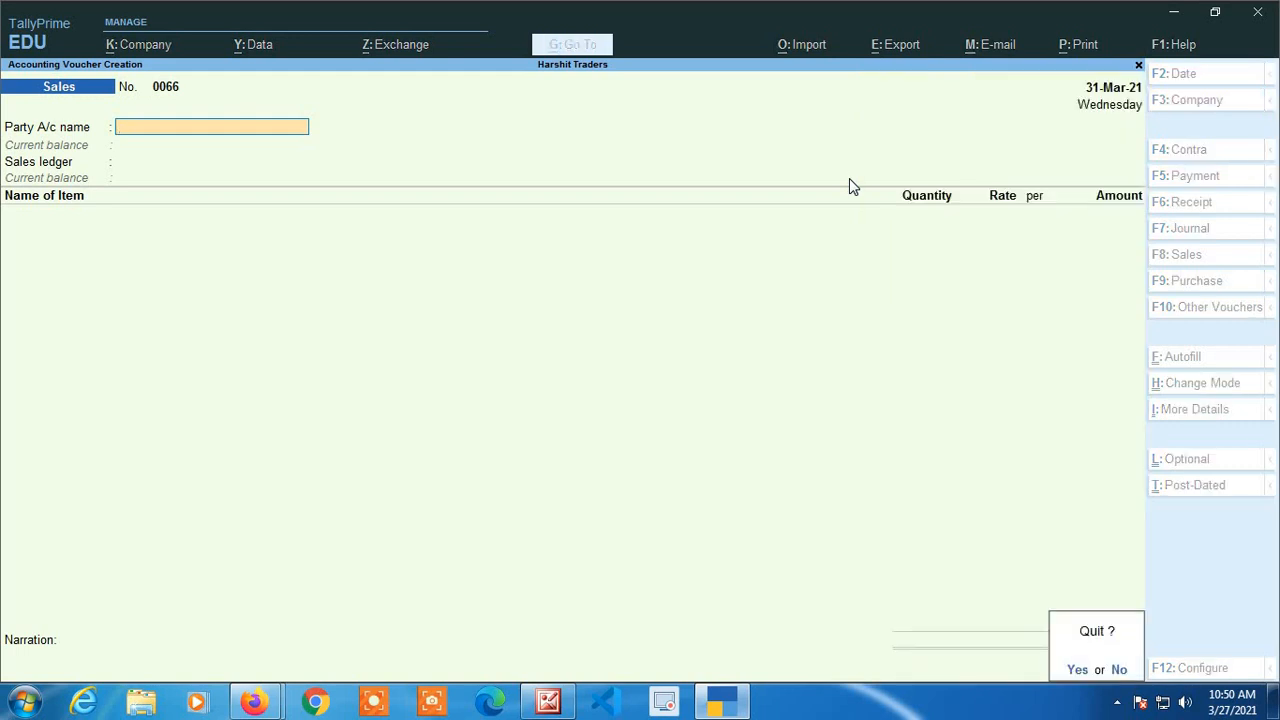
{"action": "key", "text": "y"}
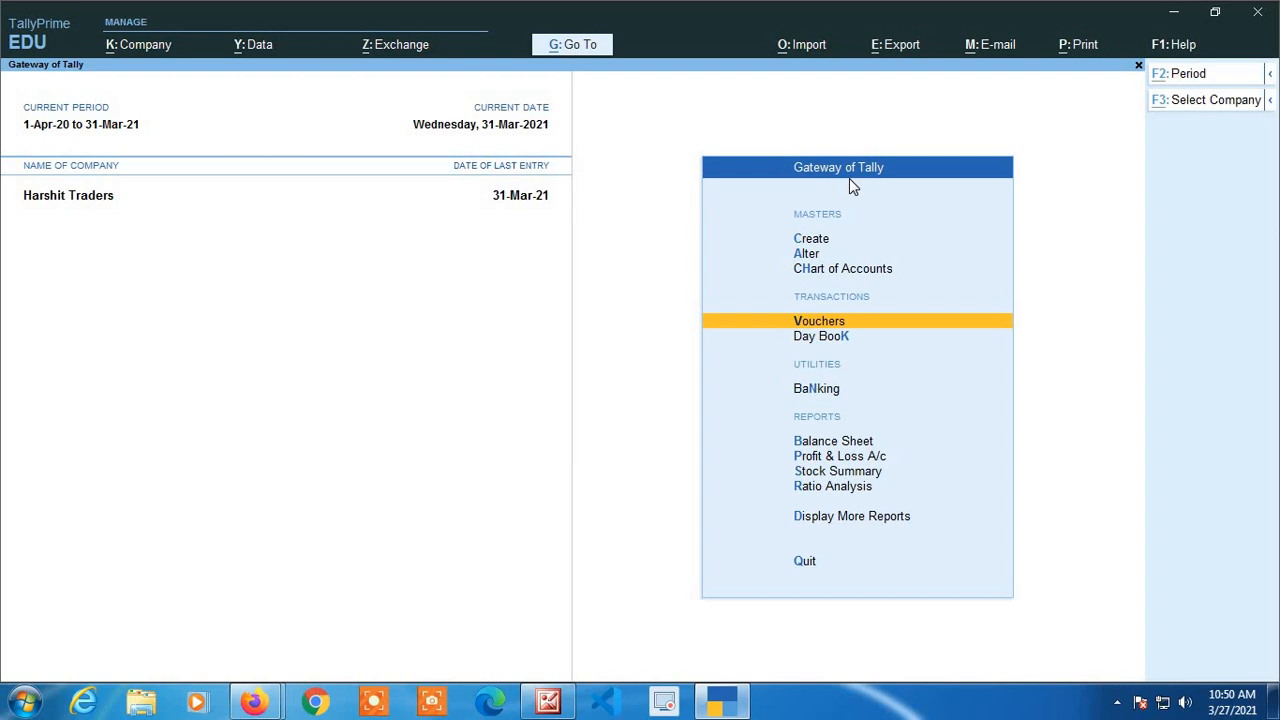
Find "Sales" through Go To from the Gateway of Tally and open the Sales Register.
{"action": "key", "text": "alt+g"}
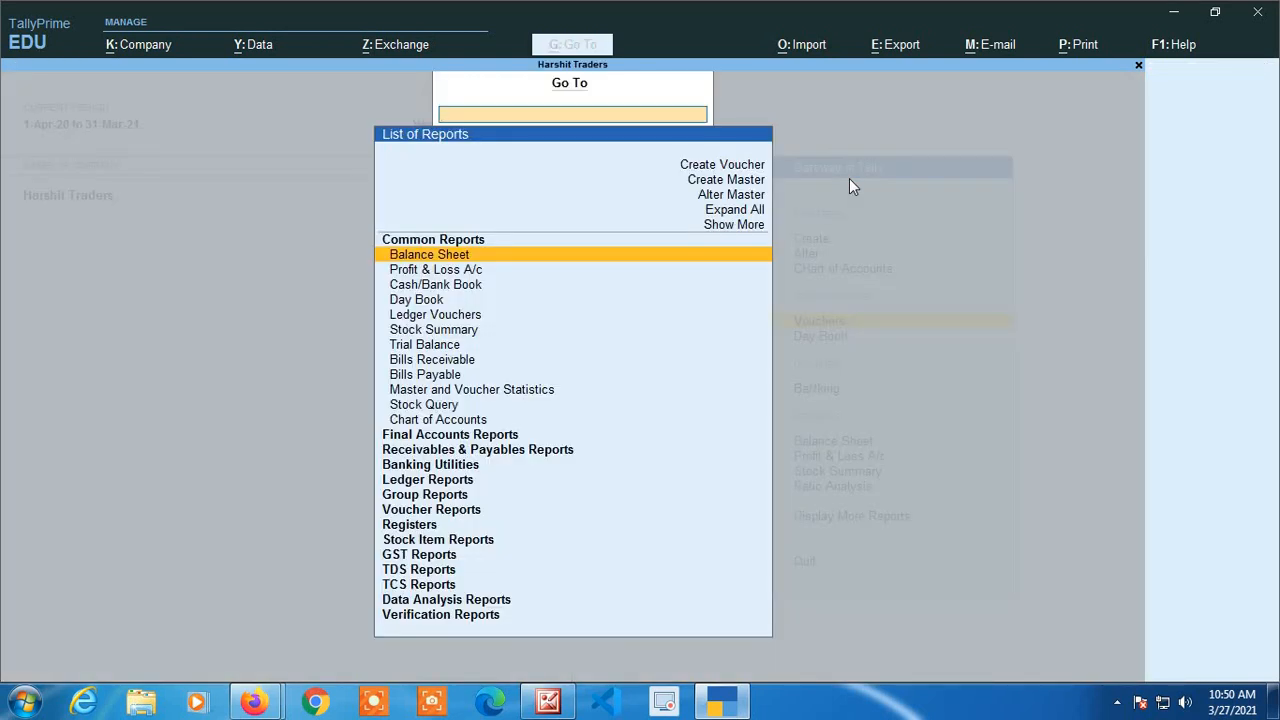
{"action": "type", "text": "Sales"}
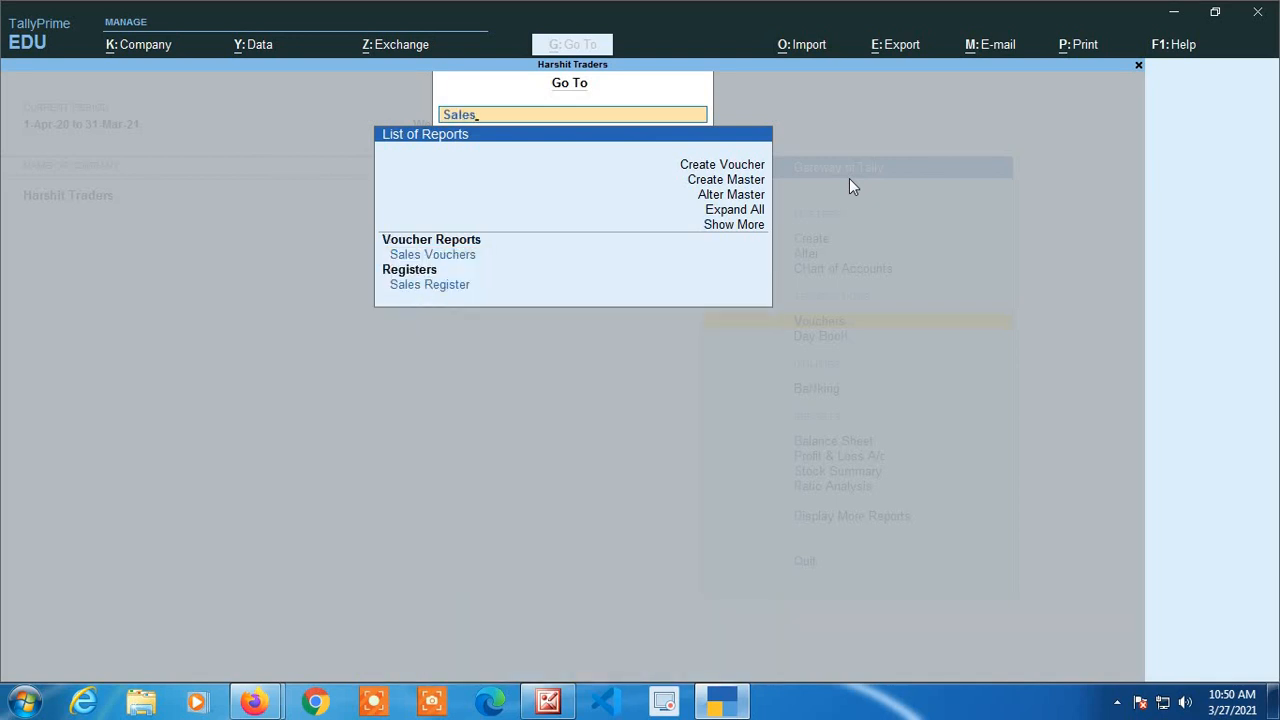
{"action": "key", "text": "Down"}
{"action": "key", "text": "Down"}
{"action": "key", "text": "Return"}
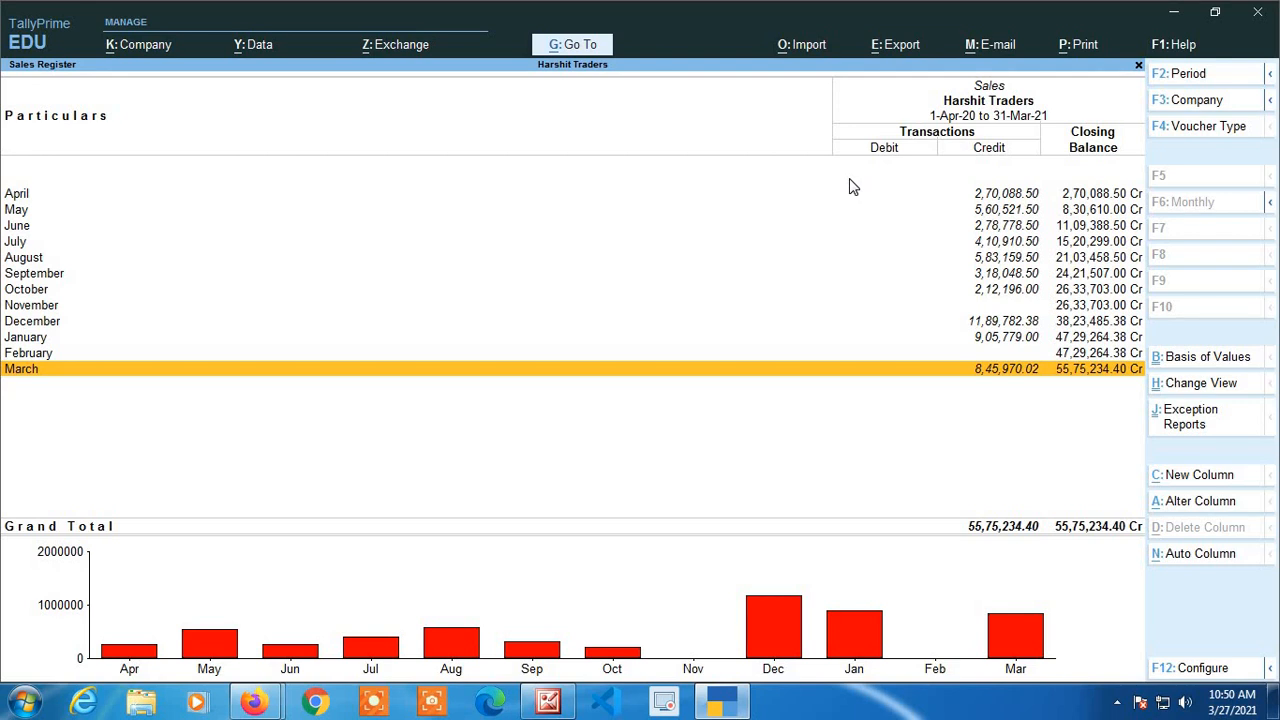
Find the purchase reports through Go To and open the Purchase Register.
{"action": "key", "text": "alt+g"}
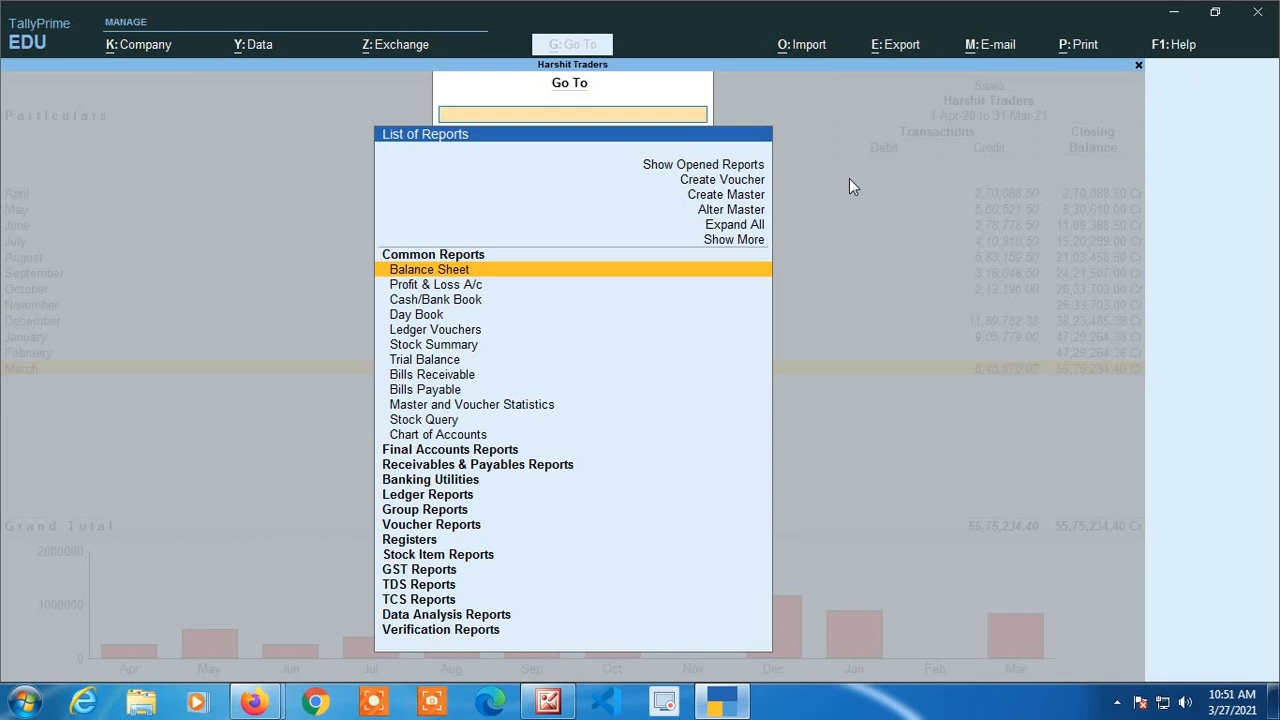
{"action": "type", "text": "Purchas"}
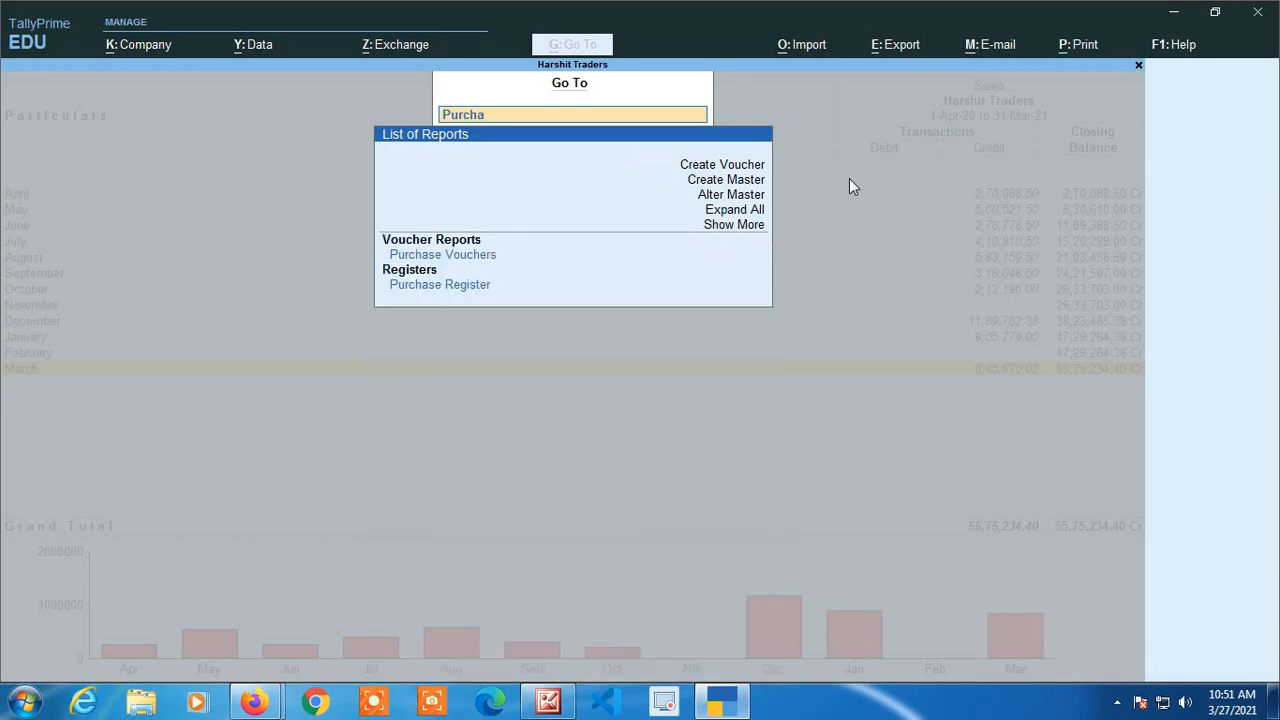
{"action": "key", "text": "Down"}
{"action": "key", "text": "Down"}
{"action": "key", "text": "Return"}
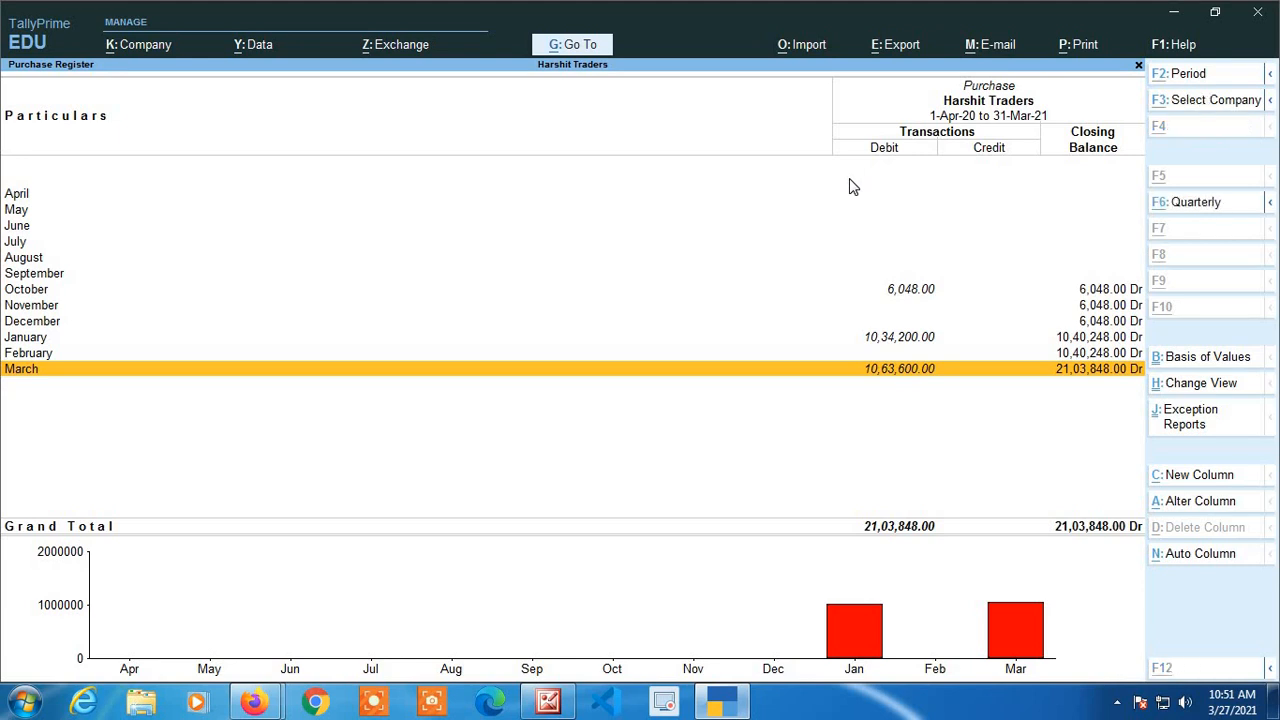
Find "Gstr-1" through Go To and open the GSTR-1 report.
{"action": "key", "text": "alt+g"}
{"action": "type", "text": "Gs"}
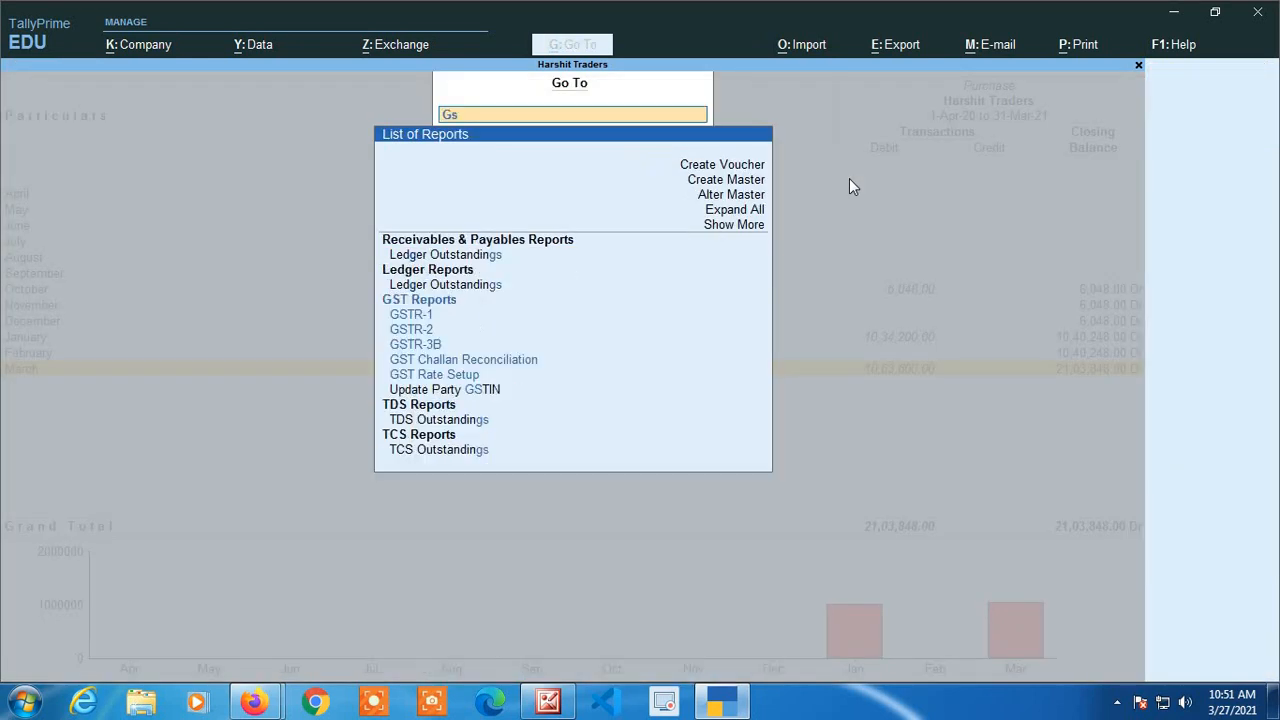
{"action": "type", "text": "tr-1"}
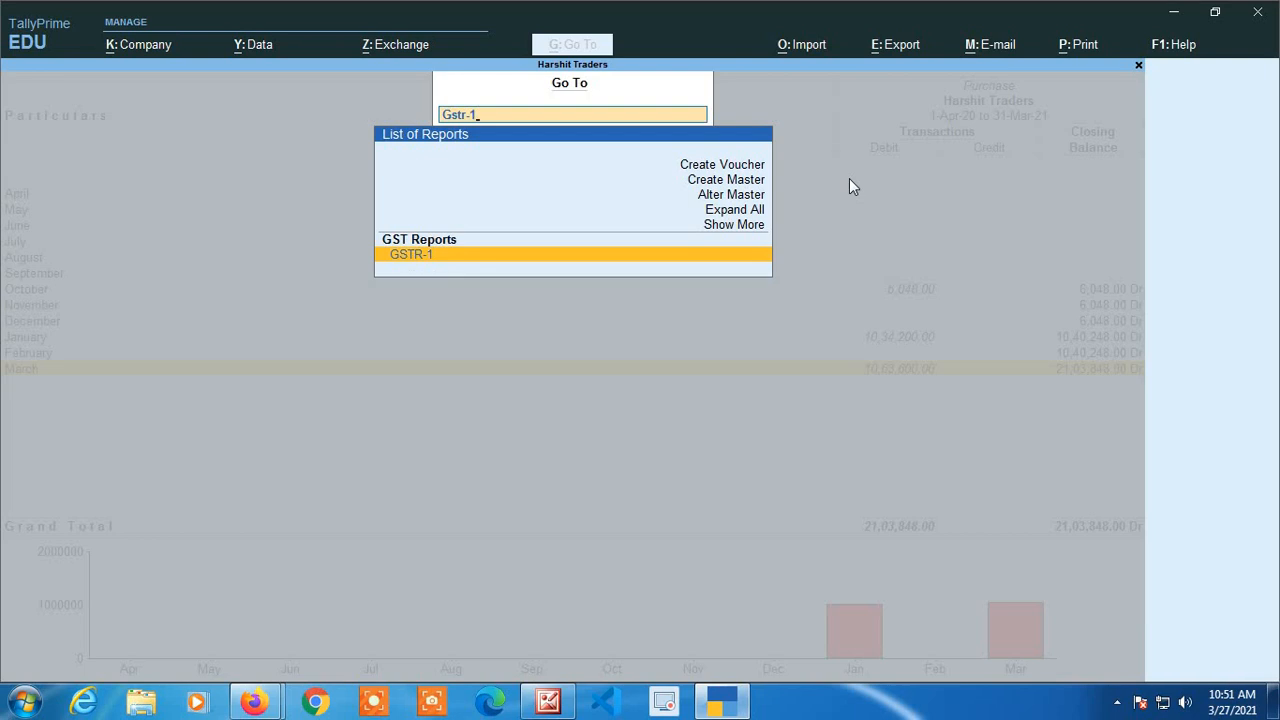
{"action": "key", "text": "Return"}
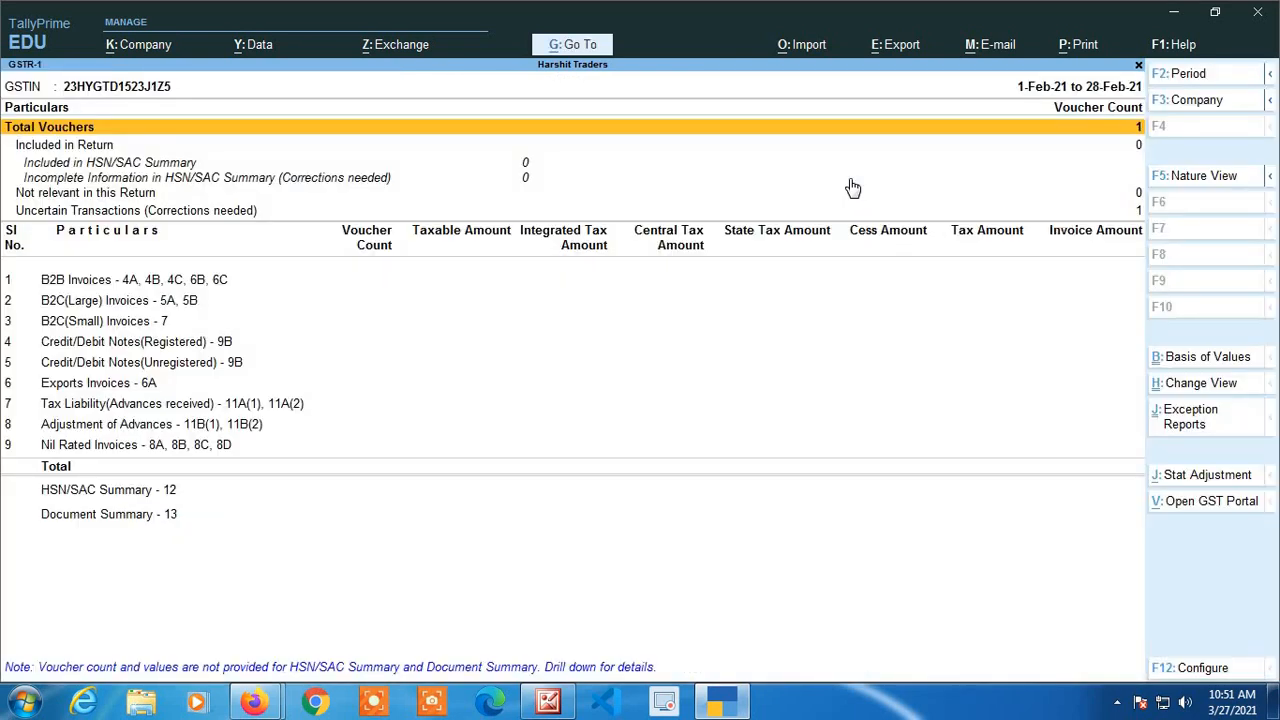
Set the GSTR-1 report period from 1-5-2020 to 31-5-2020.
{"action": "key", "text": "alt"}
{"action": "key", "text": "alt+F2"}
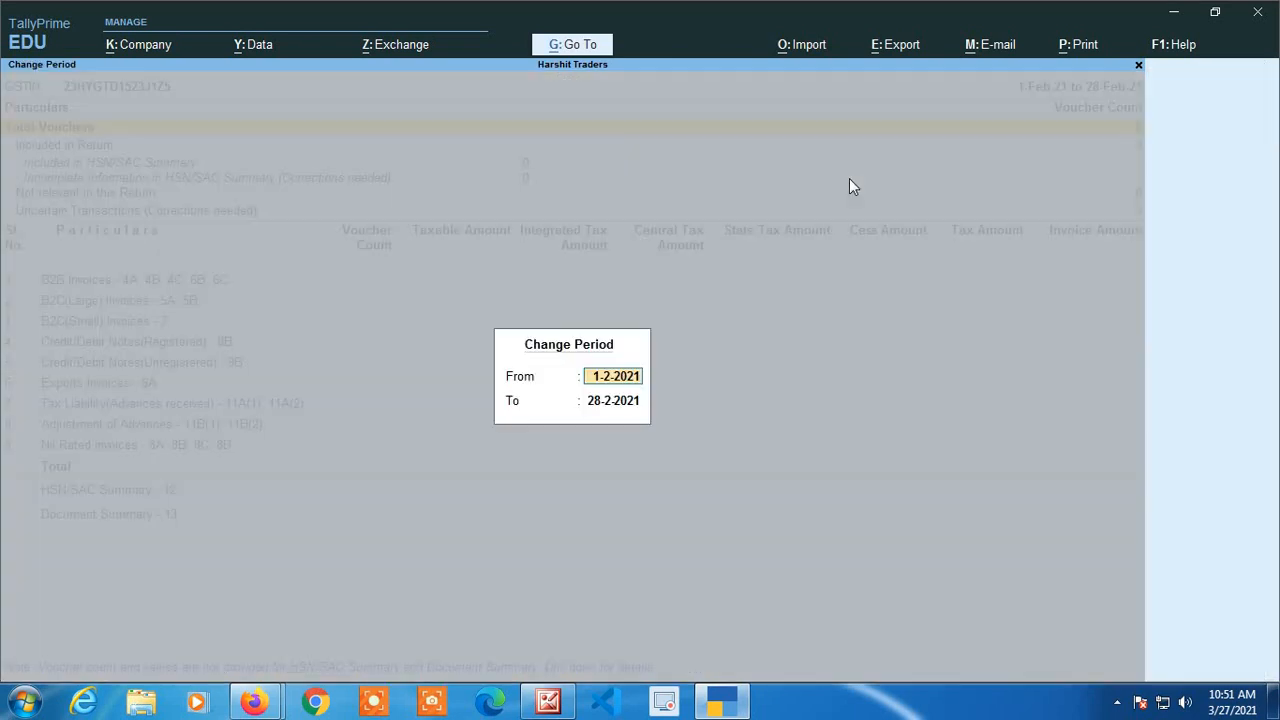
{"action": "type", "text": "1-5"}
{"action": "key", "text": "Return"}
{"action": "type", "text": "31-5"}
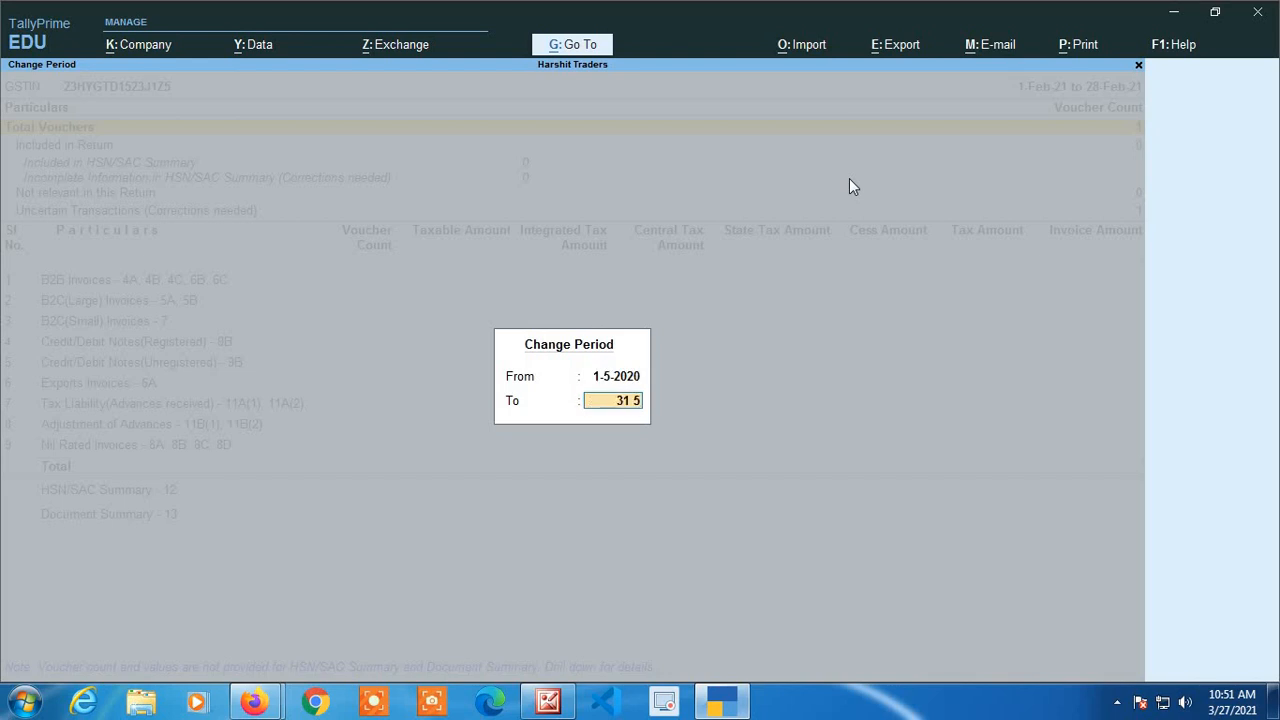
{"action": "key", "text": "Return"}
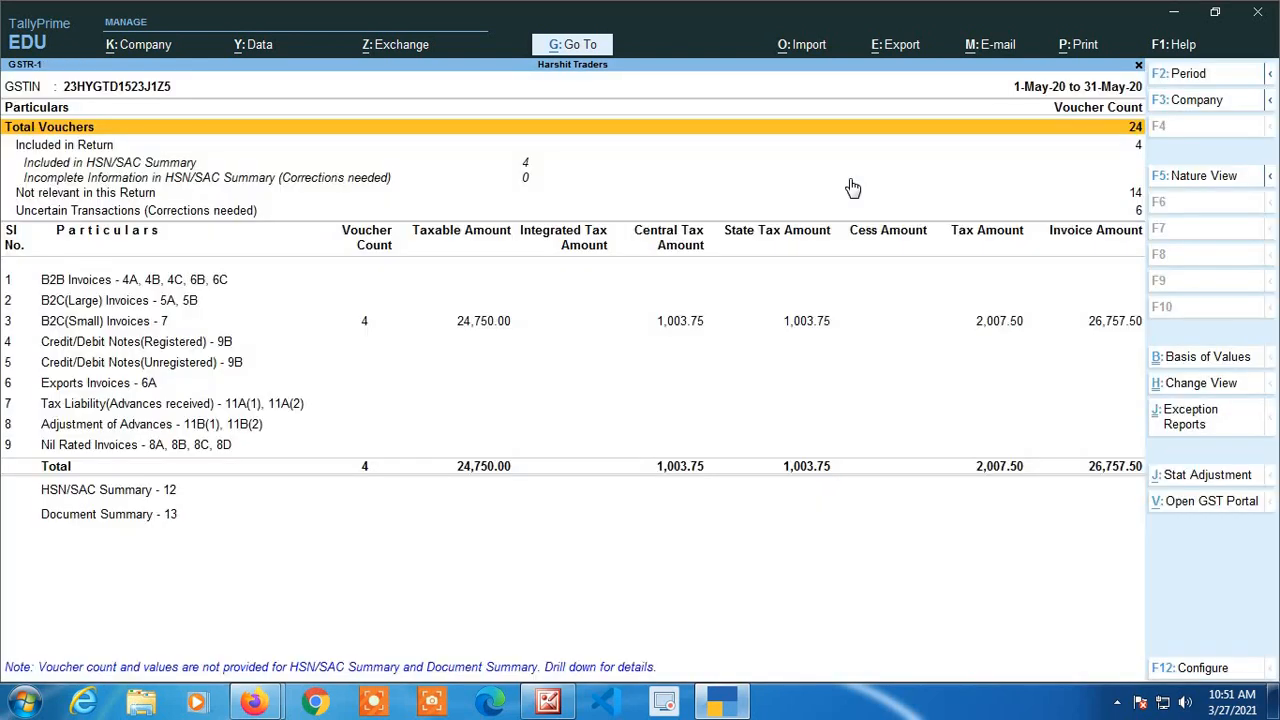
Find "Gstr" through Go To and open the GSTR-3B report.
{"action": "key", "text": "alt+g"}
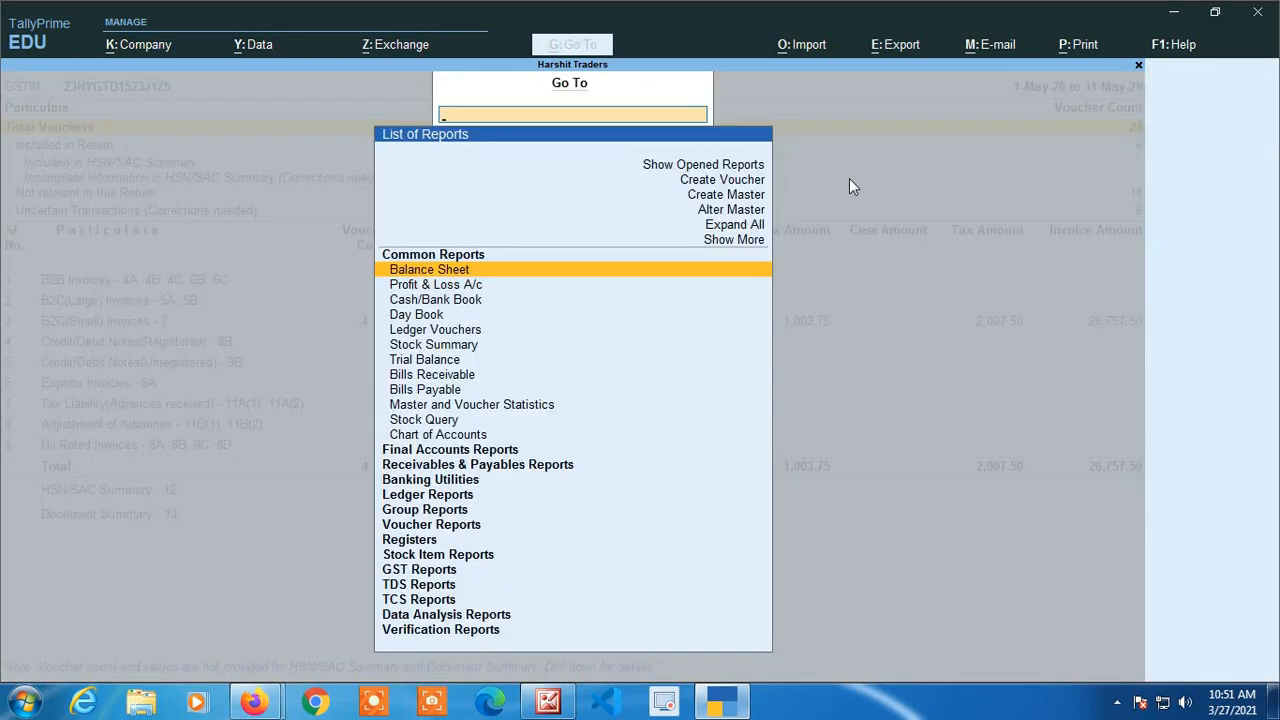
{"action": "type", "text": "Gstr"}
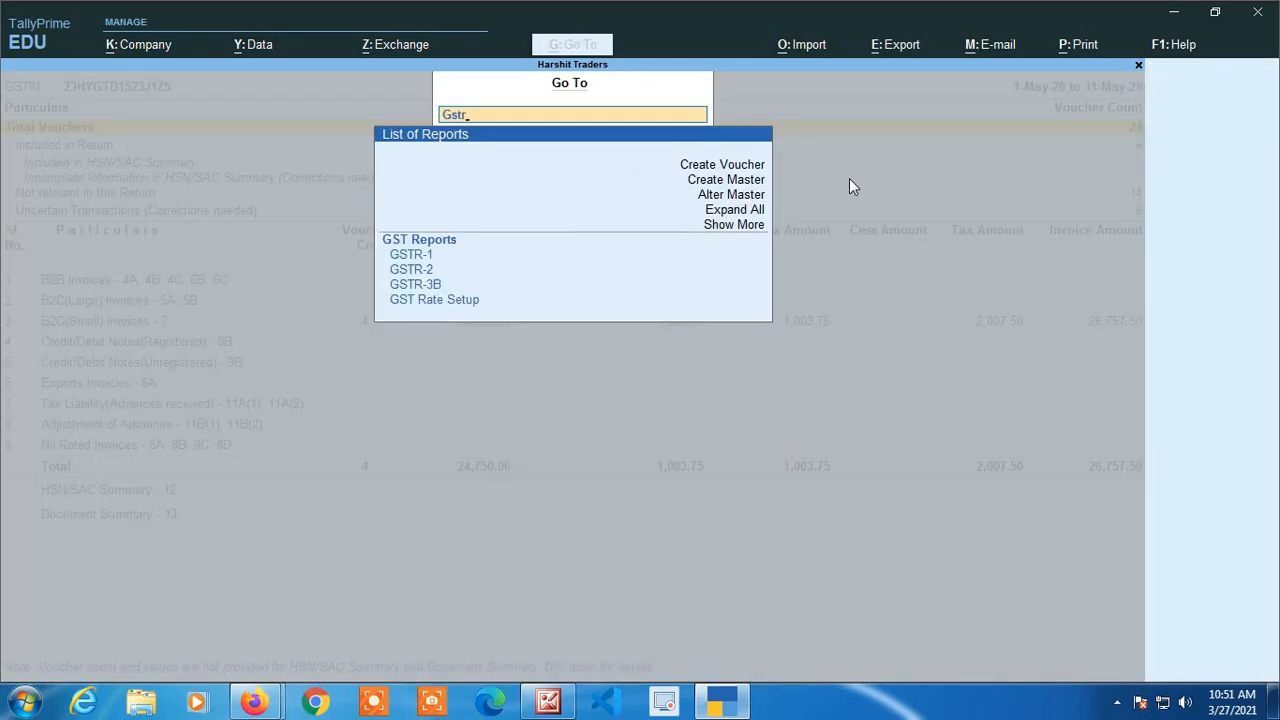
{"action": "key", "text": "Down"}
{"action": "key", "text": "Down"}
{"action": "key", "text": "Down"}
{"action": "key", "text": "Down"}
{"action": "key", "text": "Return"}
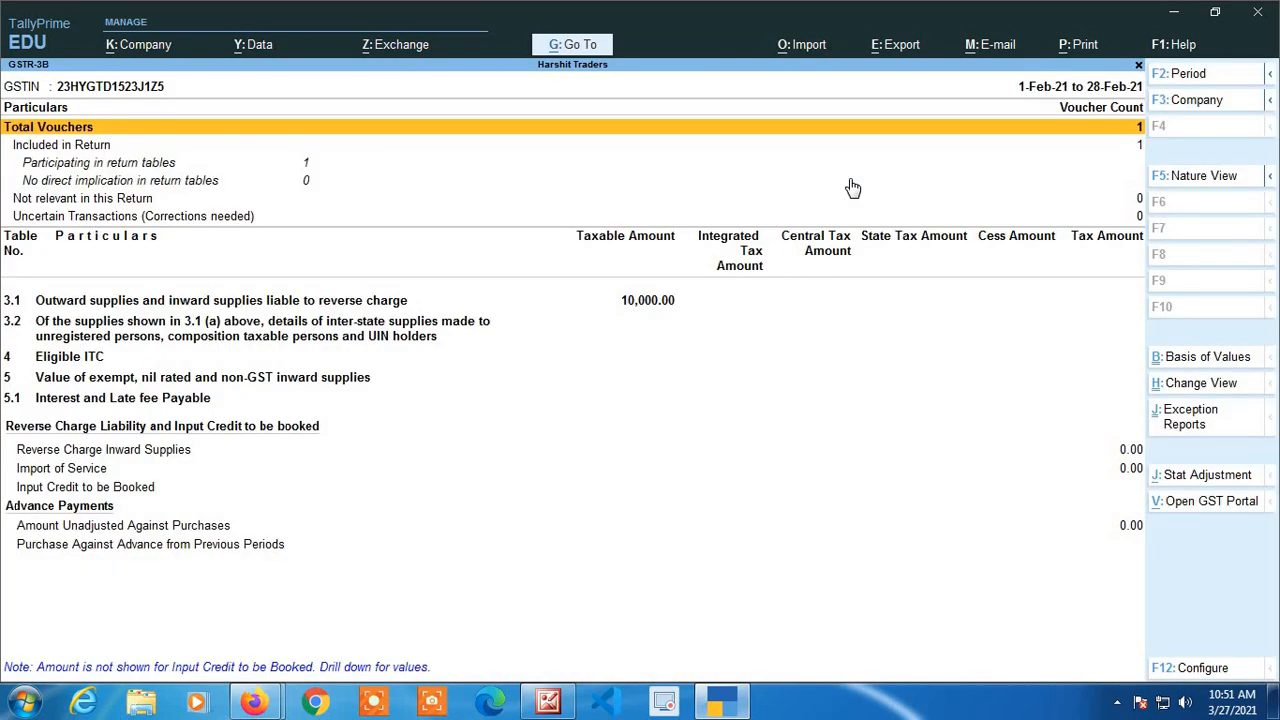
Find "Stock" through Go To and open the Stock Summary.
{"action": "key", "text": "alt+g"}
{"action": "type", "text": "St"}
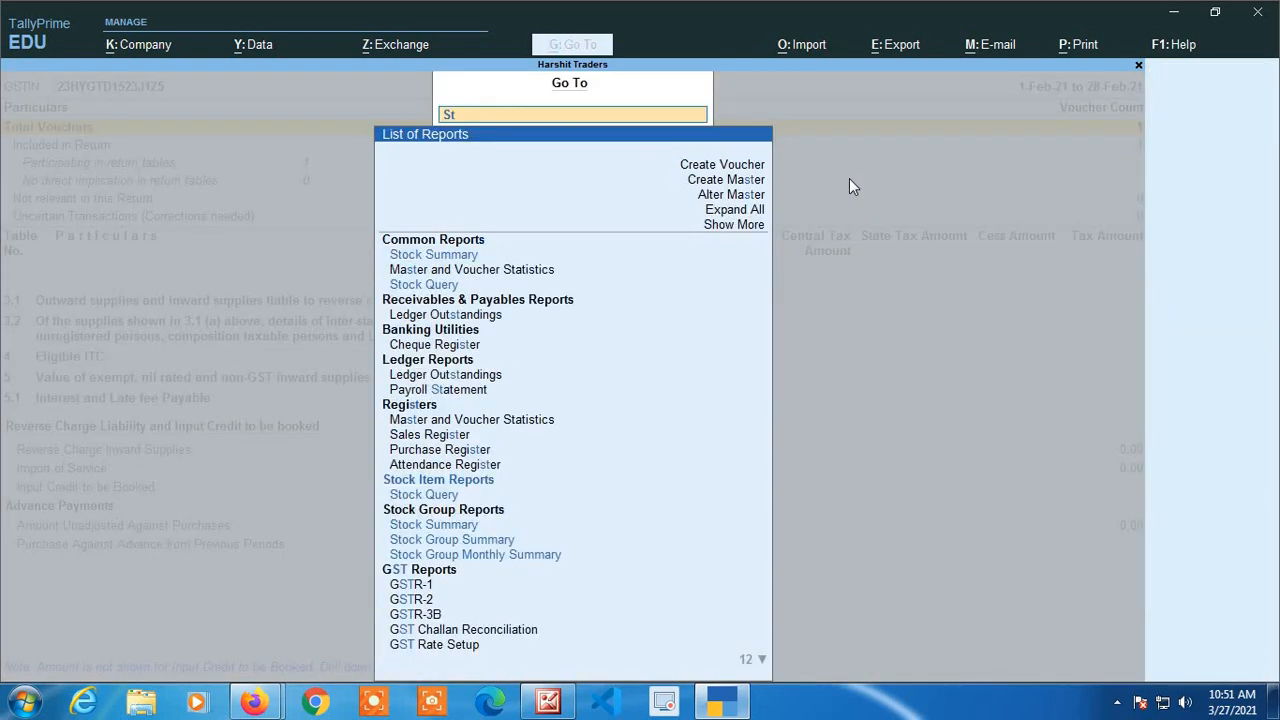
{"action": "type", "text": "ock"}
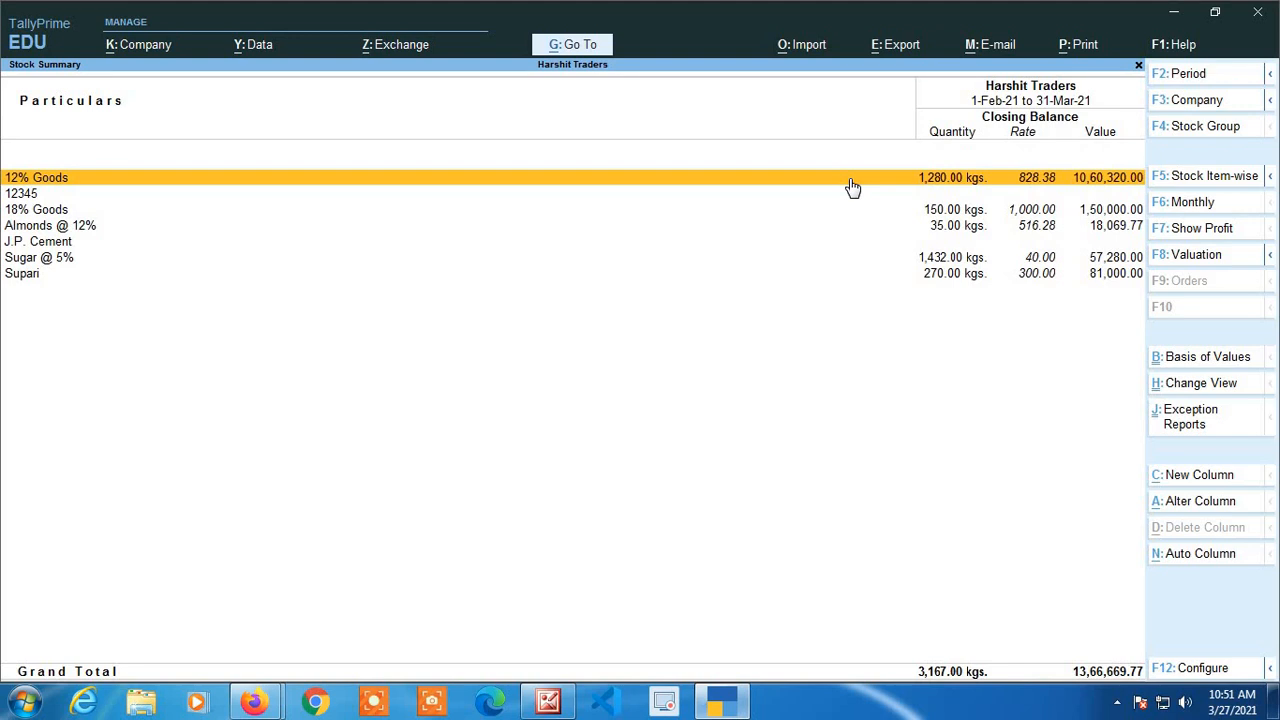
Close the opened reports one by one back to the Gateway of Tally and open voucher entry.
{"action": "key", "text": "Escape"}
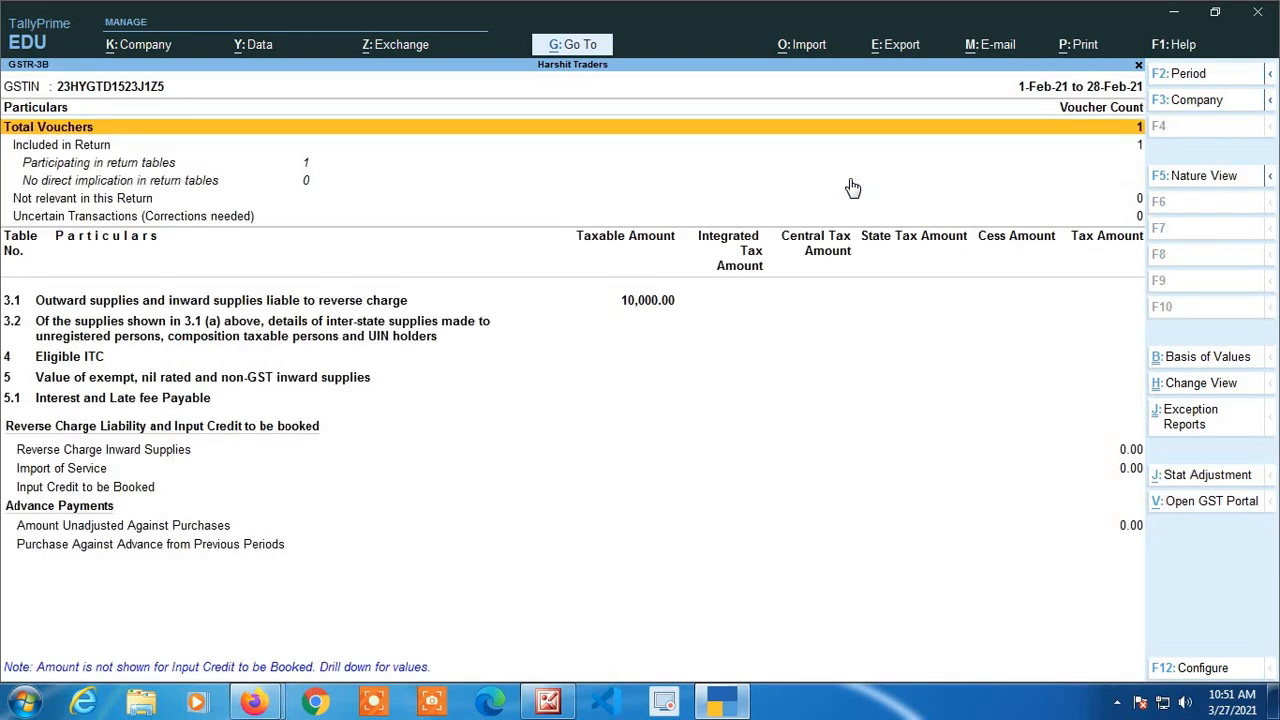
{"action": "key", "text": "Escape"}
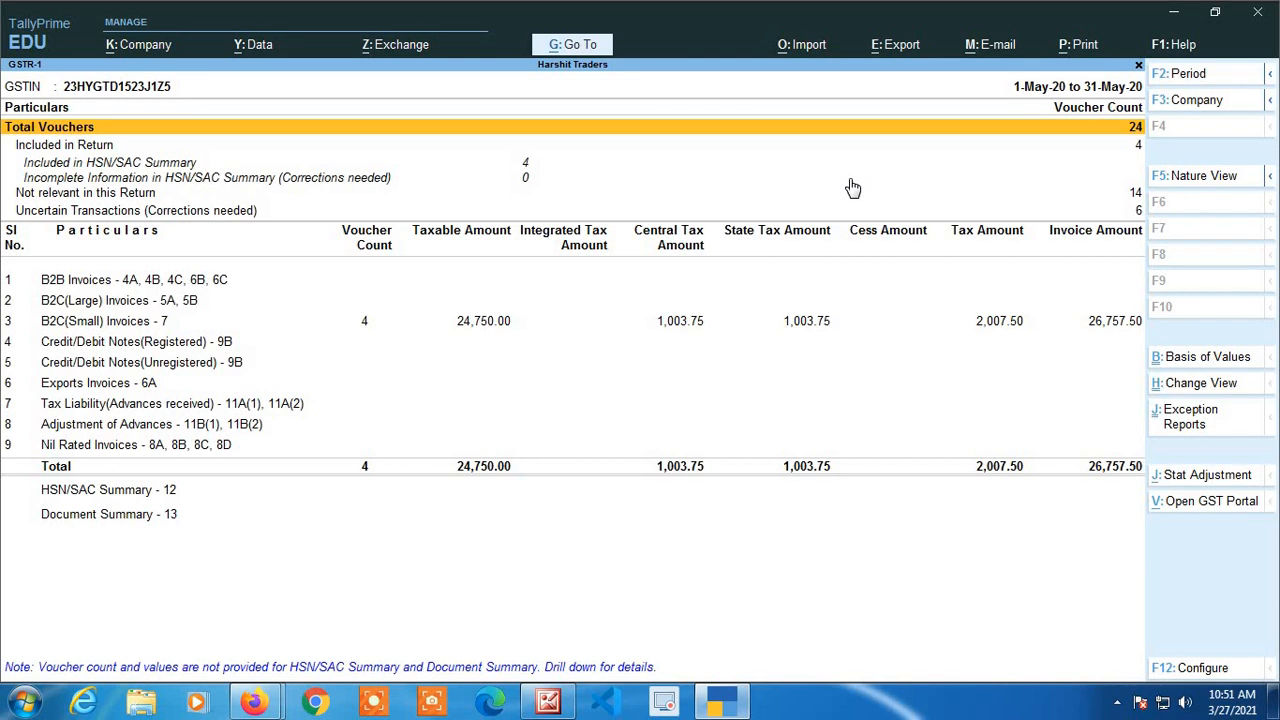
{"action": "key", "text": "Escape"}
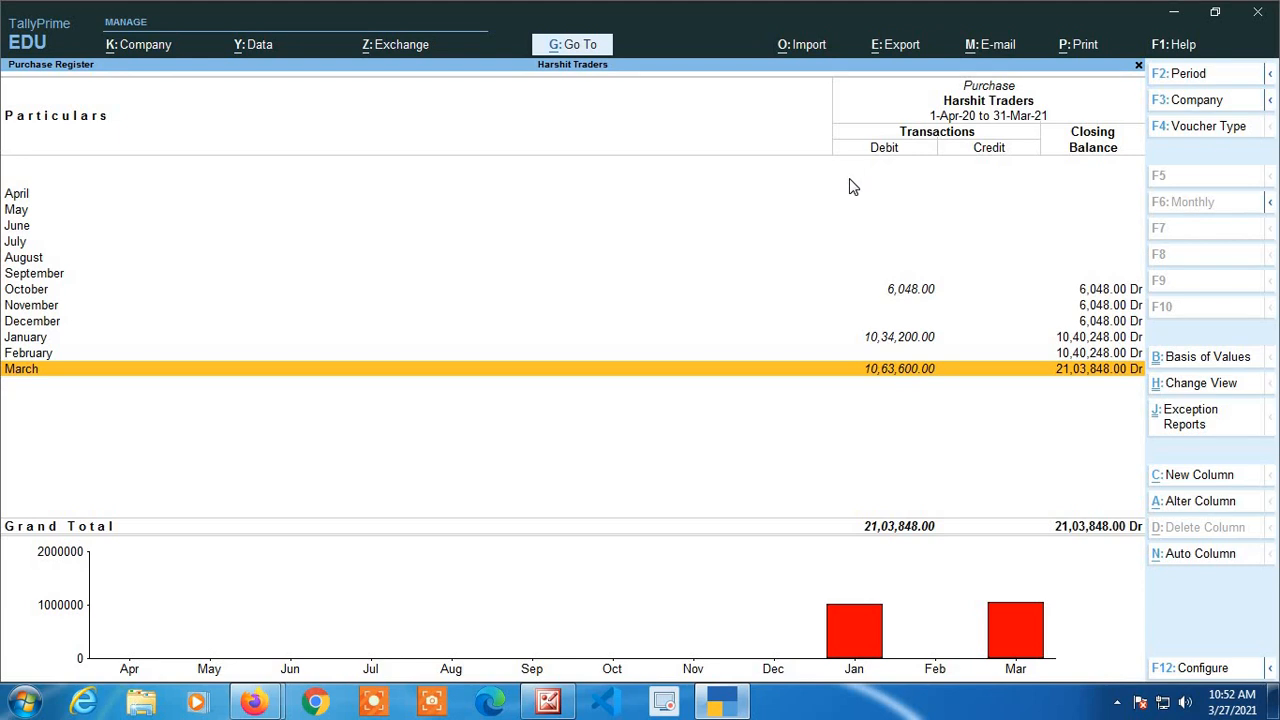
{"action": "key", "text": "Escape"}
{"action": "key", "text": "Escape"}
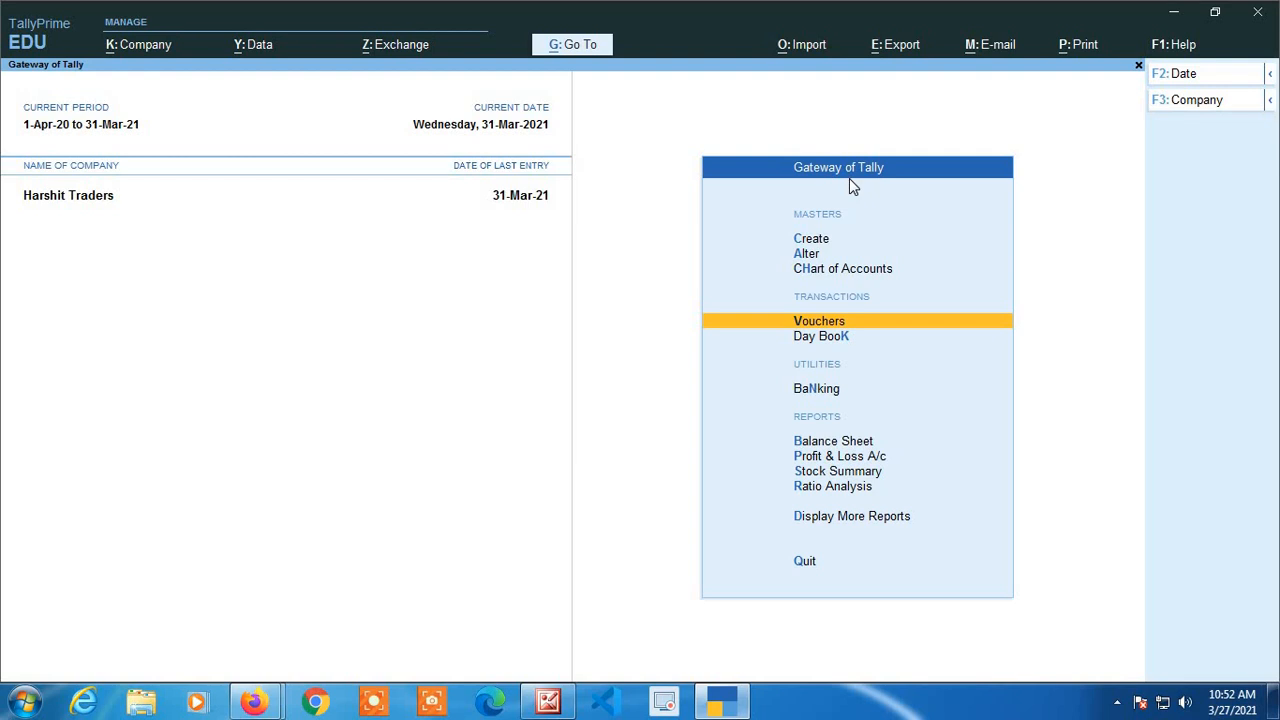
{"action": "key", "text": "Return"}
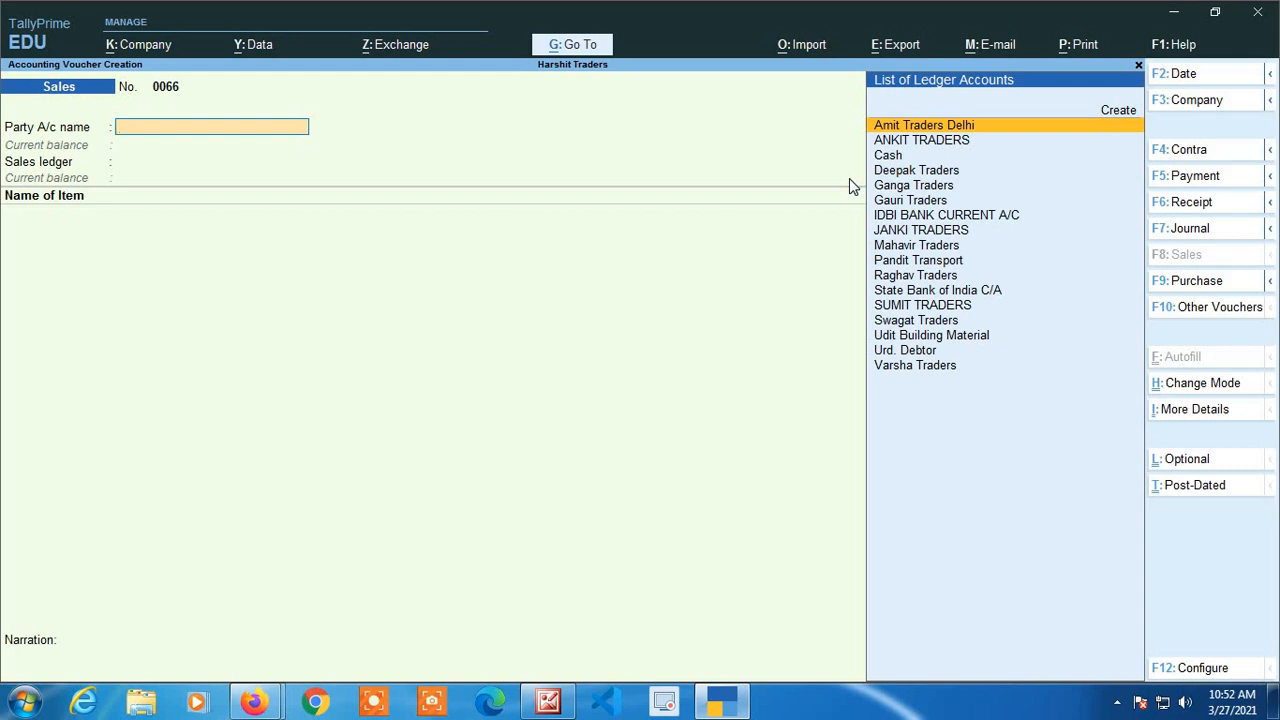
Find "Purchase" through Switch To from the blank sales voucher and open the Purchase Register.
{"action": "key", "text": "ctrl"}
{"action": "key", "text": "ctrl"}
{"action": "key", "text": "ctrl+g"}
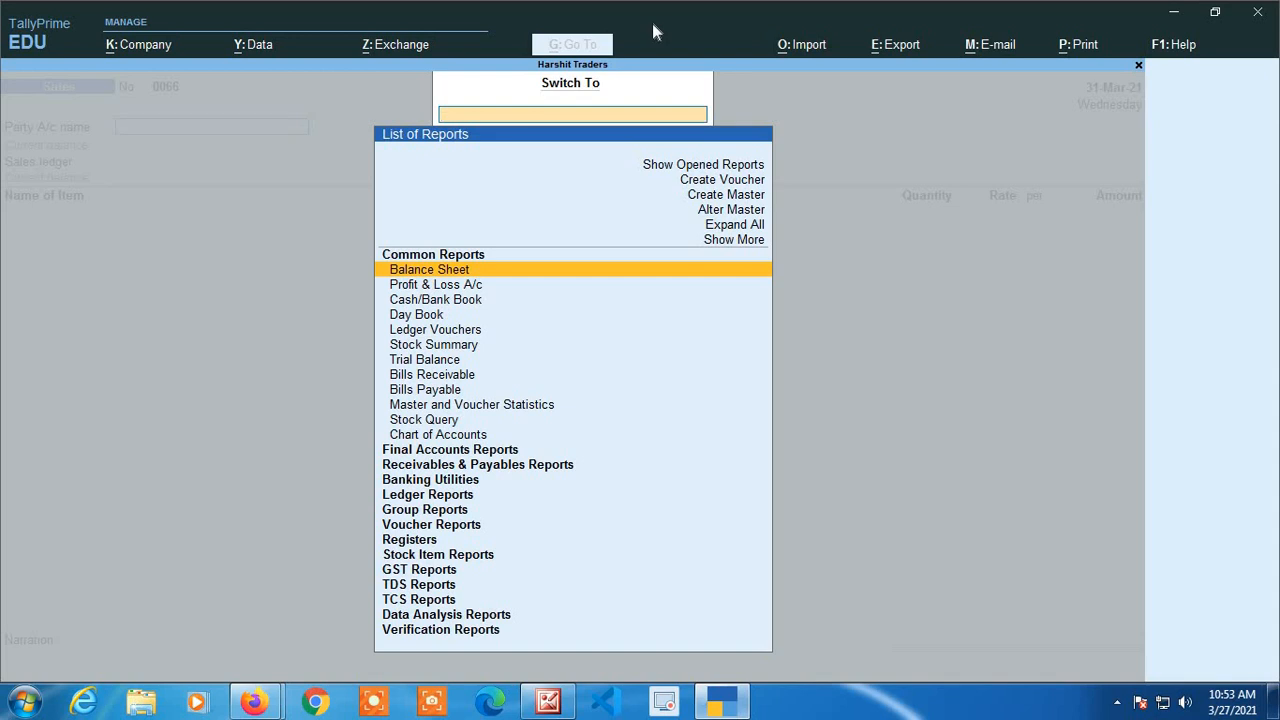
{"action": "type", "text": "Purc"}
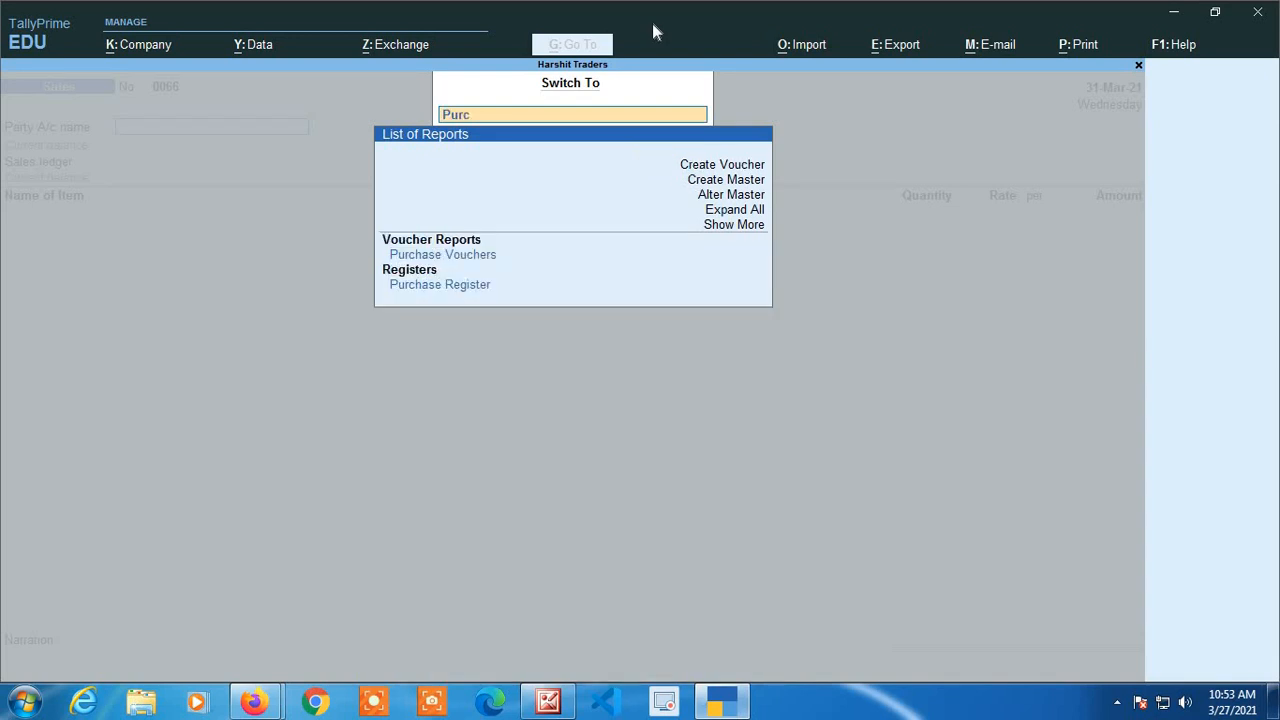
{"action": "type", "text": "hase"}
{"action": "key", "text": "Down"}
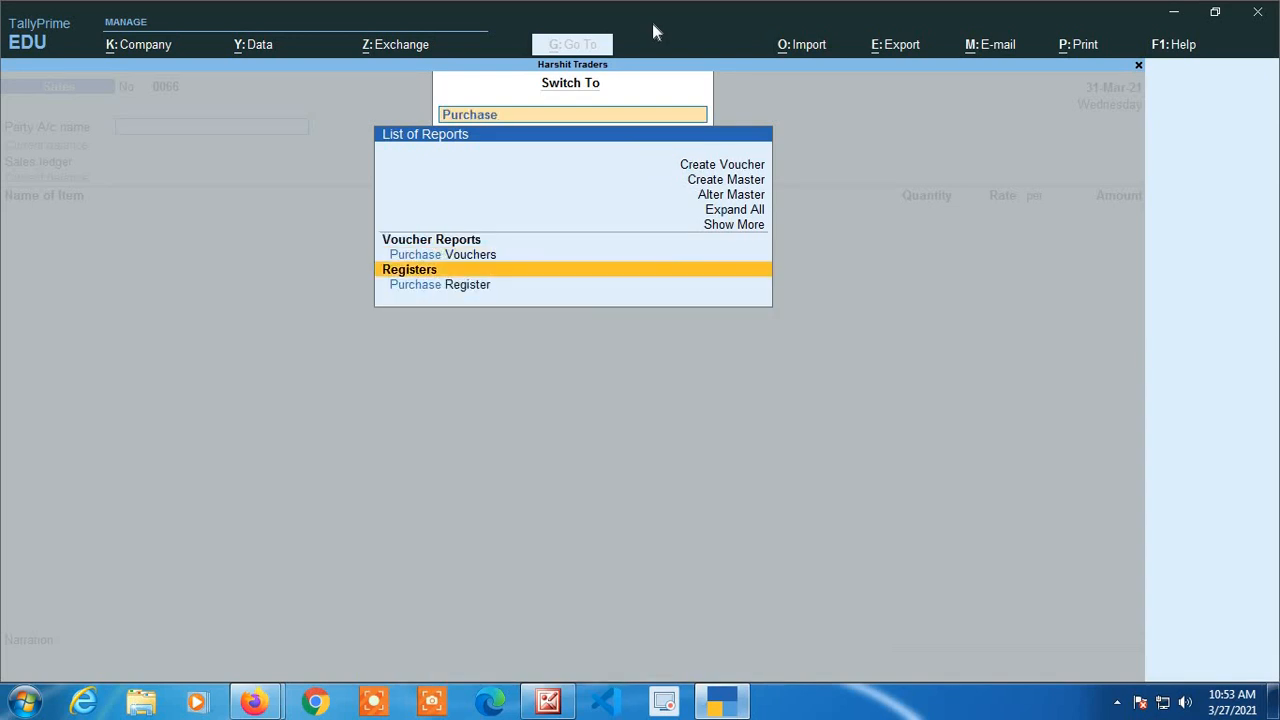
{"action": "key", "text": "Down"}
{"action": "key", "text": "Return"}
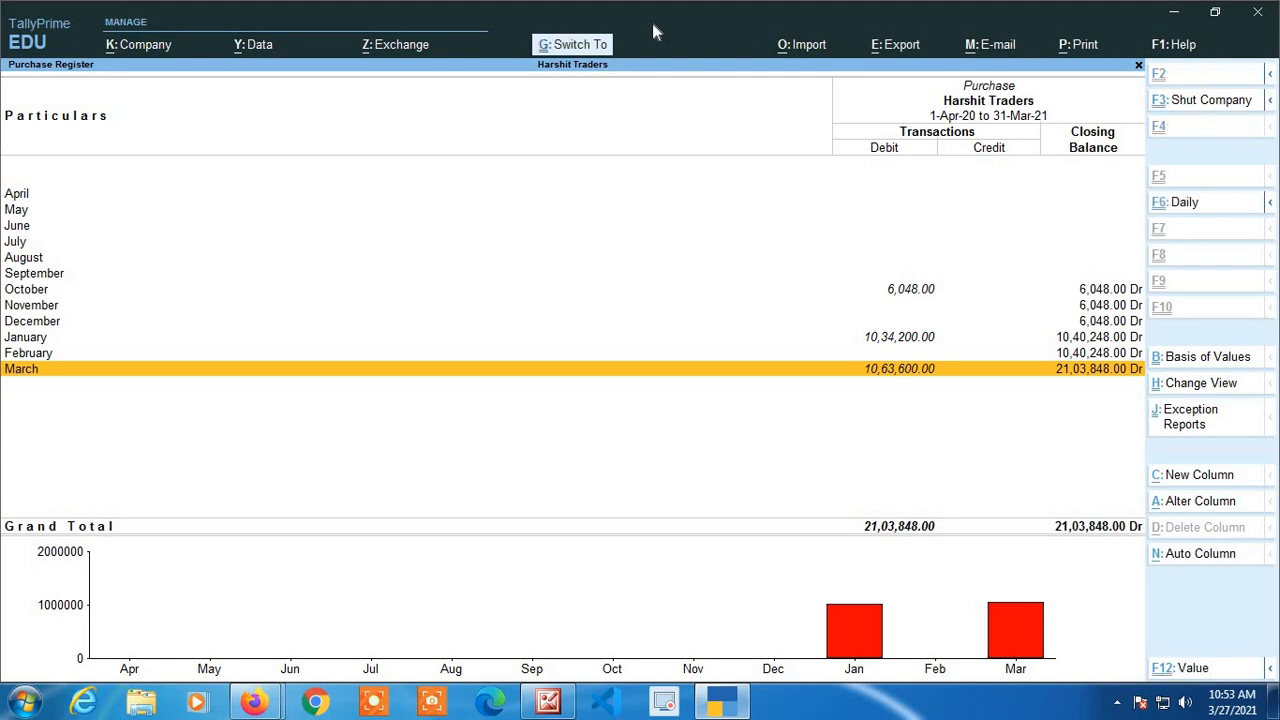
Find "Gstr-1" through Switch To and open the GSTR-1 report from the Purchase Register.
{"action": "key", "text": "ctrl+g"}
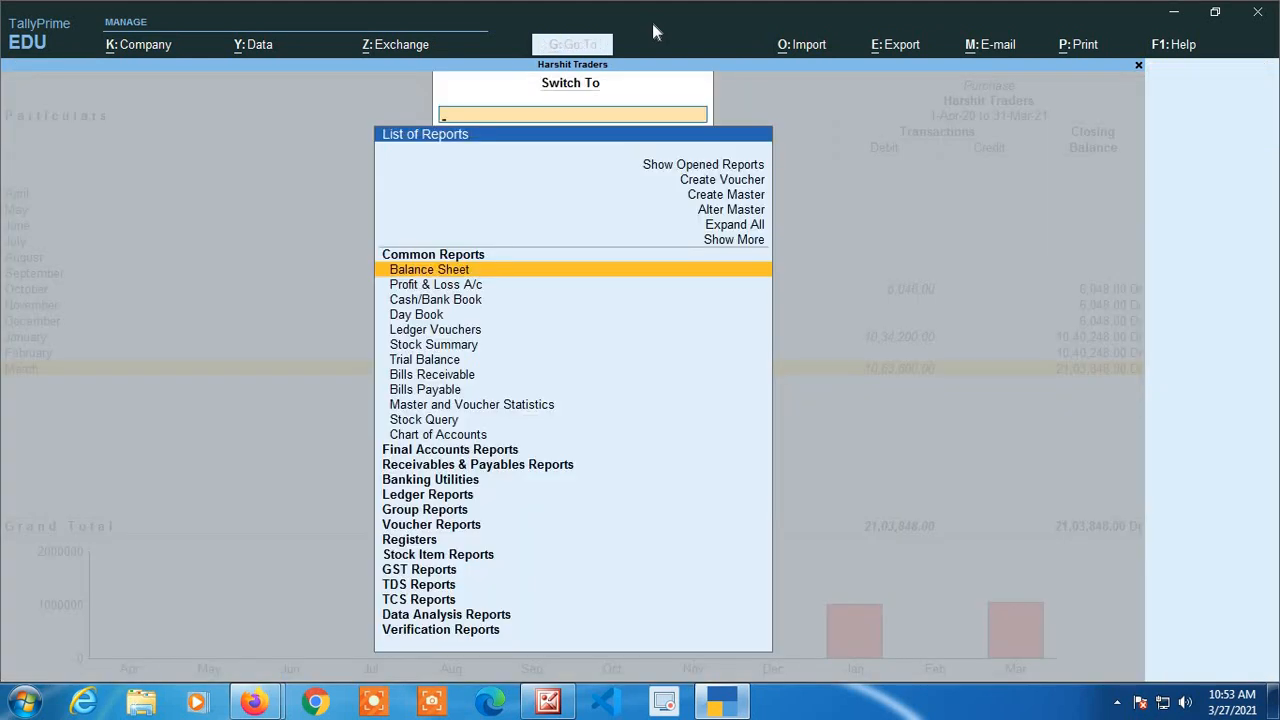
{"action": "type", "text": "Gstr"}
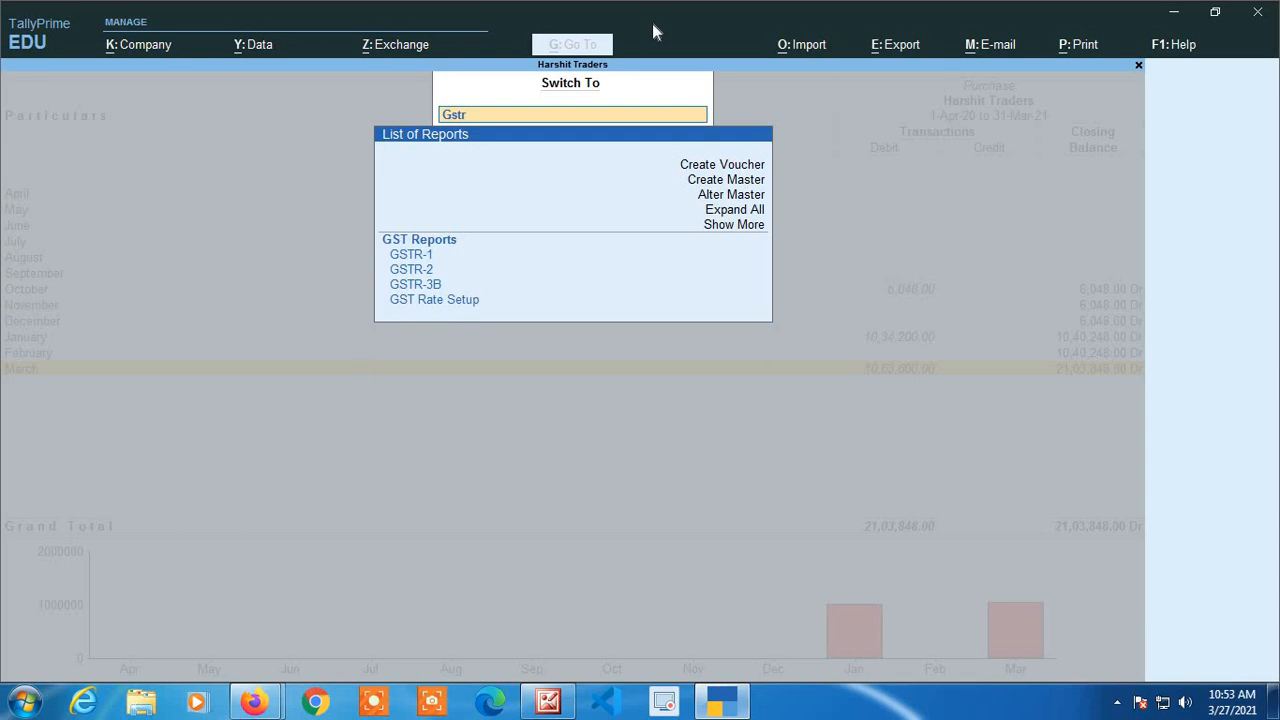
{"action": "type", "text": "-1"}
{"action": "key", "text": "Return"}
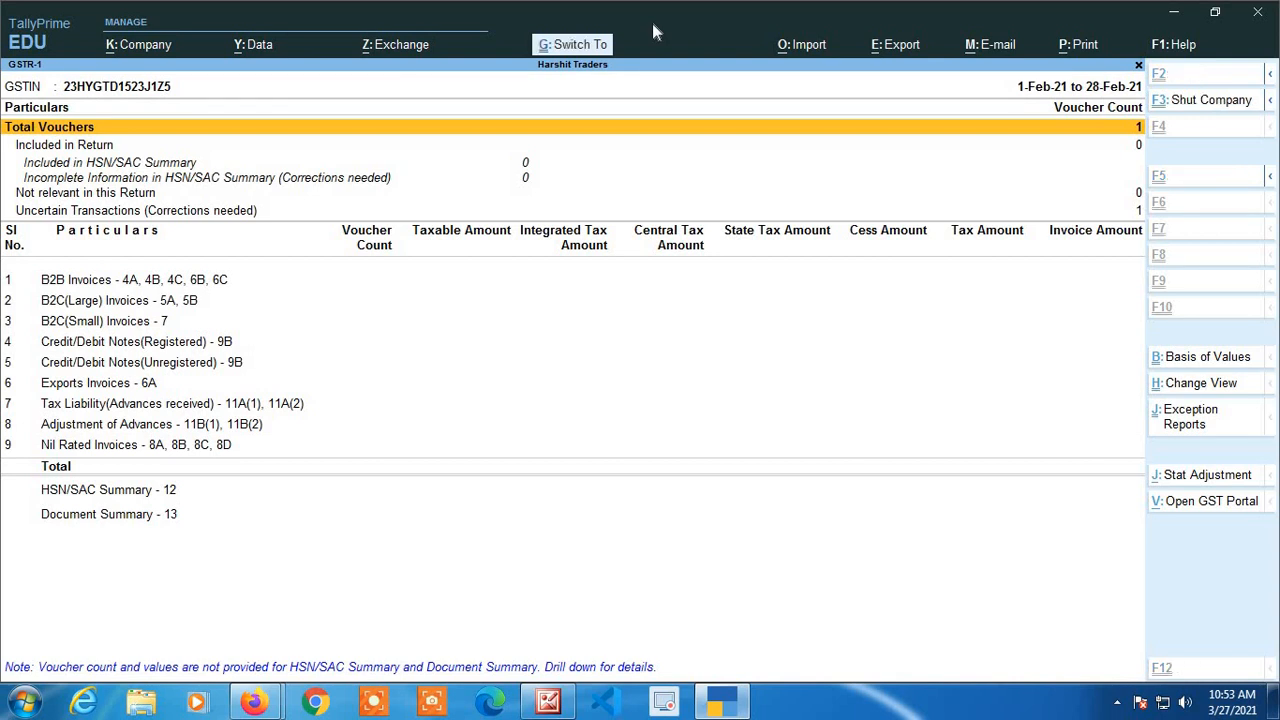
Find "Gstr-3b" through Switch To and open the GSTR-3B report.
{"action": "key", "text": "ctrl+g"}
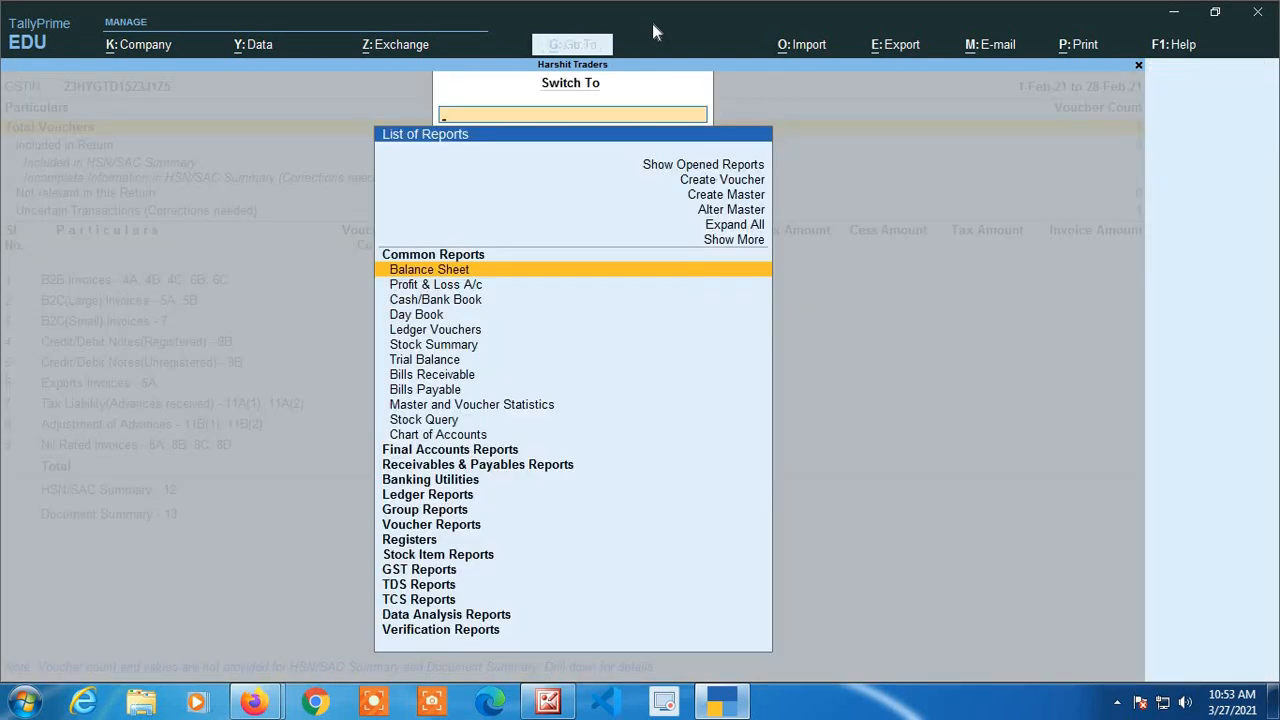
{"action": "type", "text": "Gstr"}
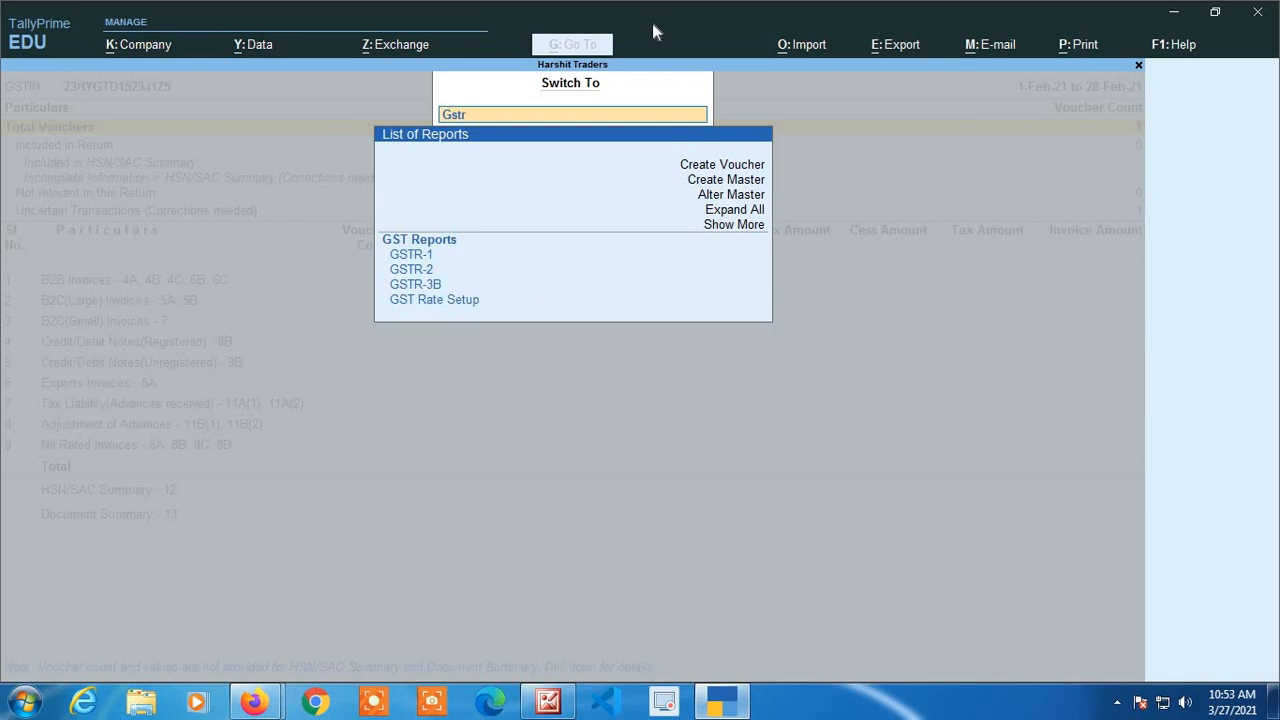
{"action": "type", "text": "-3b"}
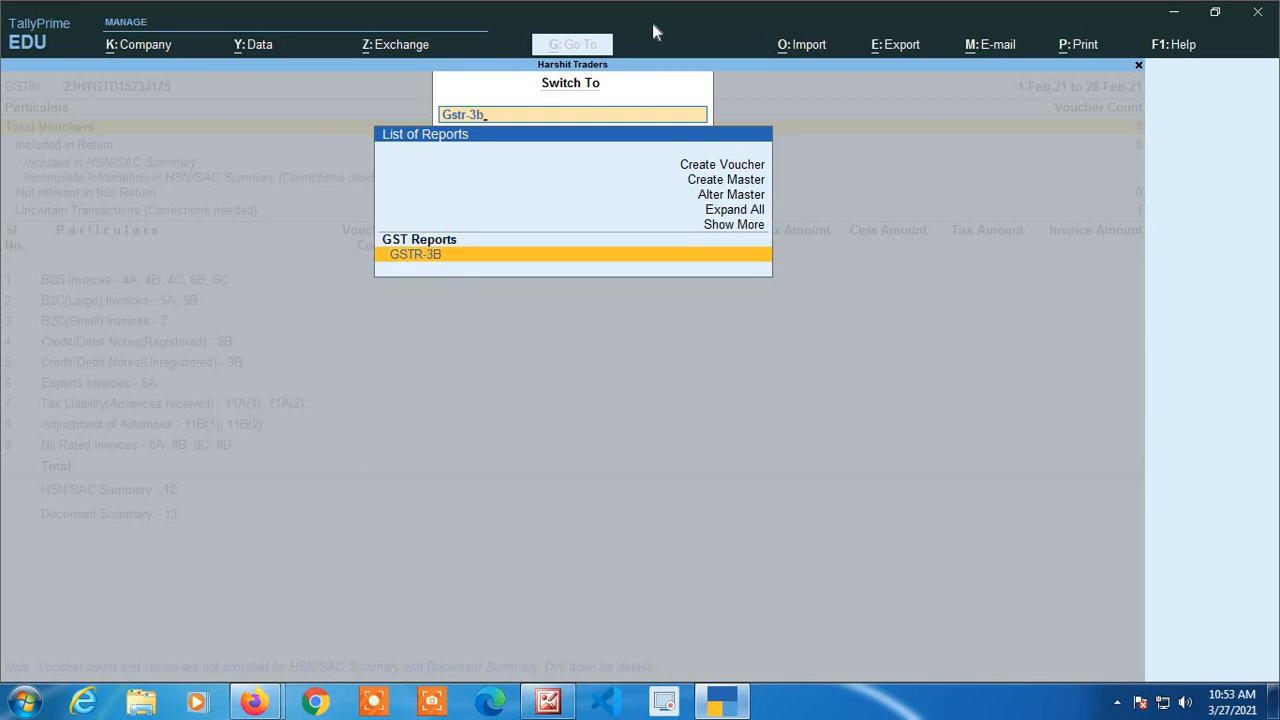
{"action": "key", "text": "Return"}
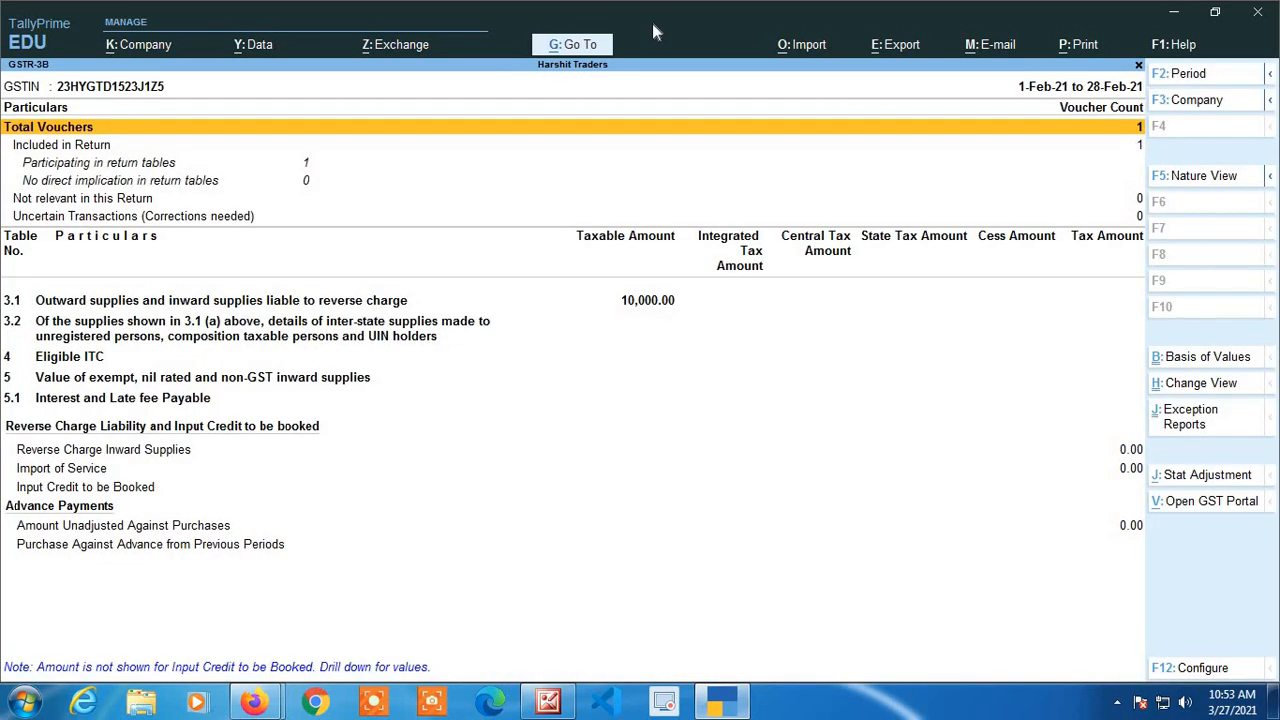
Find "Stock" through Switch To and open the Stock Summary under Common Reports.
{"action": "key", "text": "ctrl"}
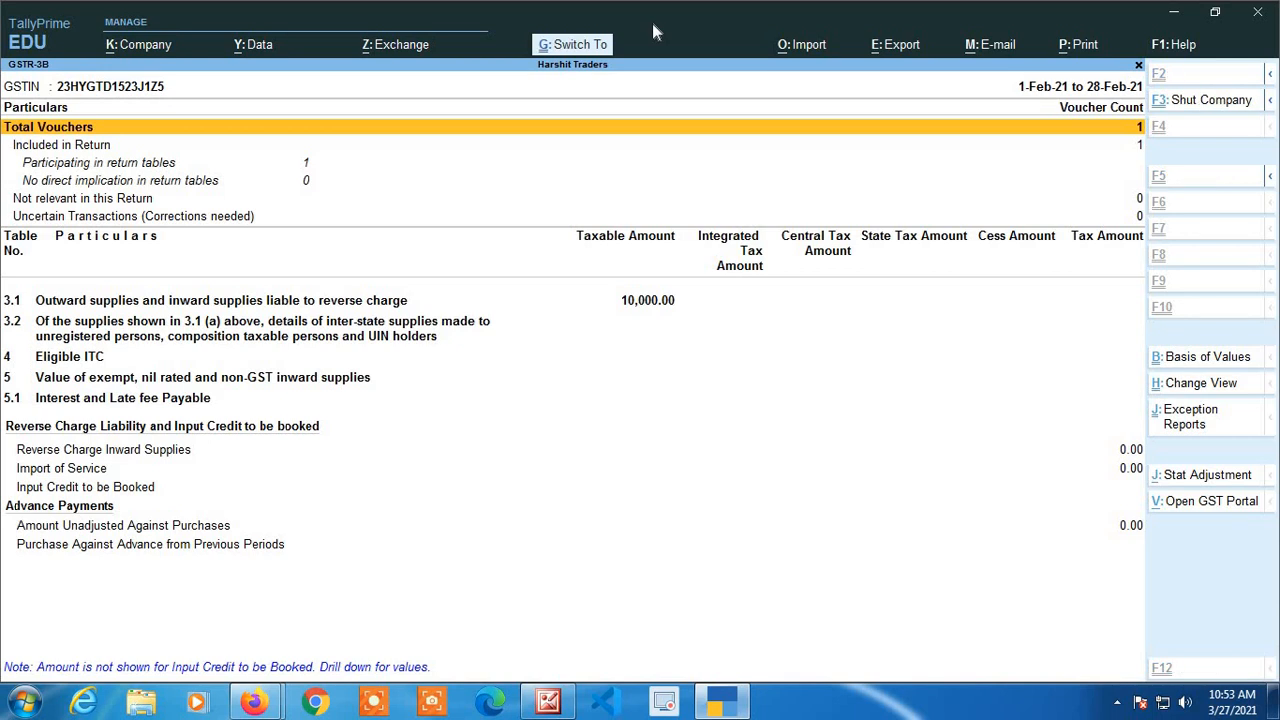
{"action": "key", "text": "ctrl+g"}
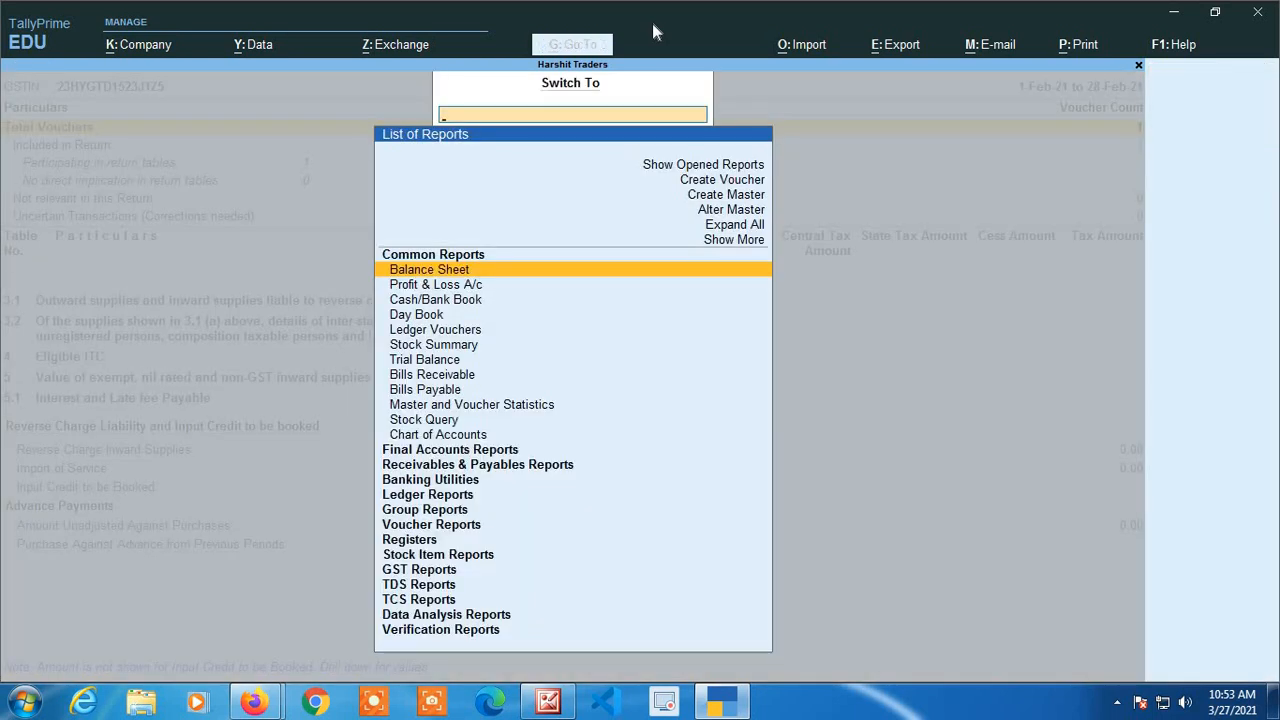
{"action": "type", "text": "Stoc"}
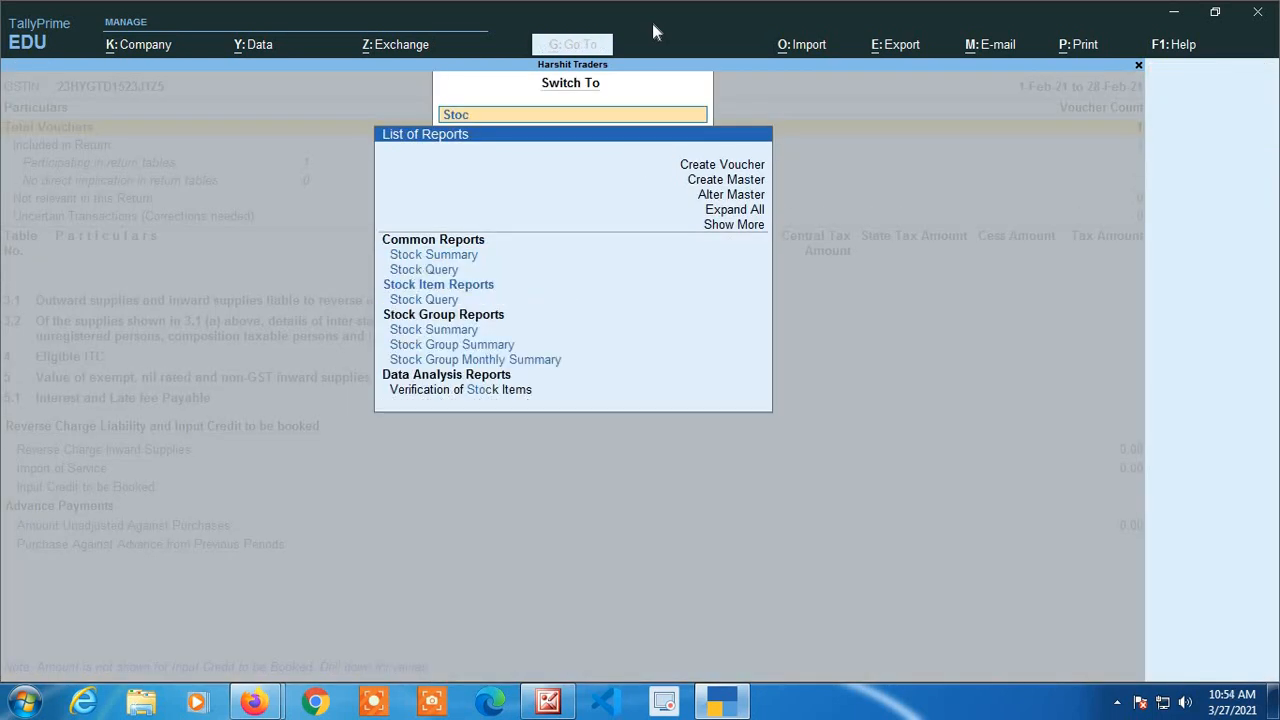
{"action": "type", "text": "k"}
{"action": "key", "text": "Down"}
{"action": "key", "text": "Down"}
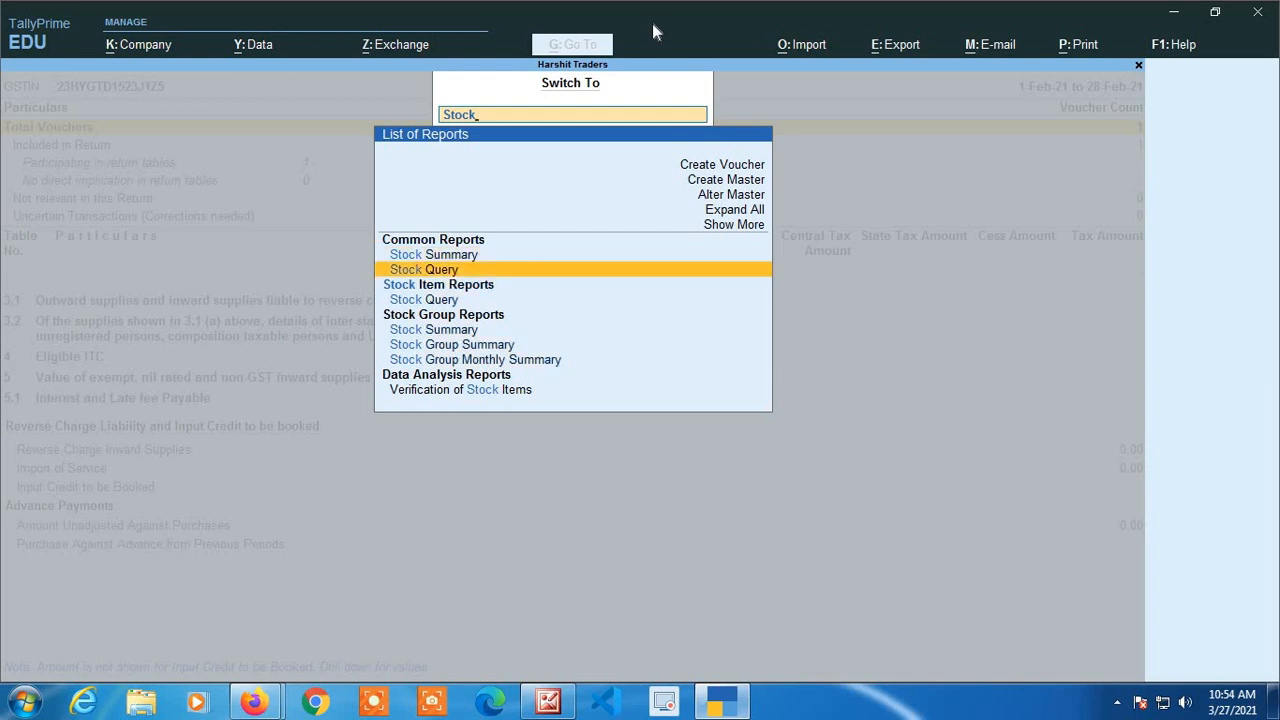
{"action": "key", "text": "Up"}
{"action": "key", "text": "Return"}
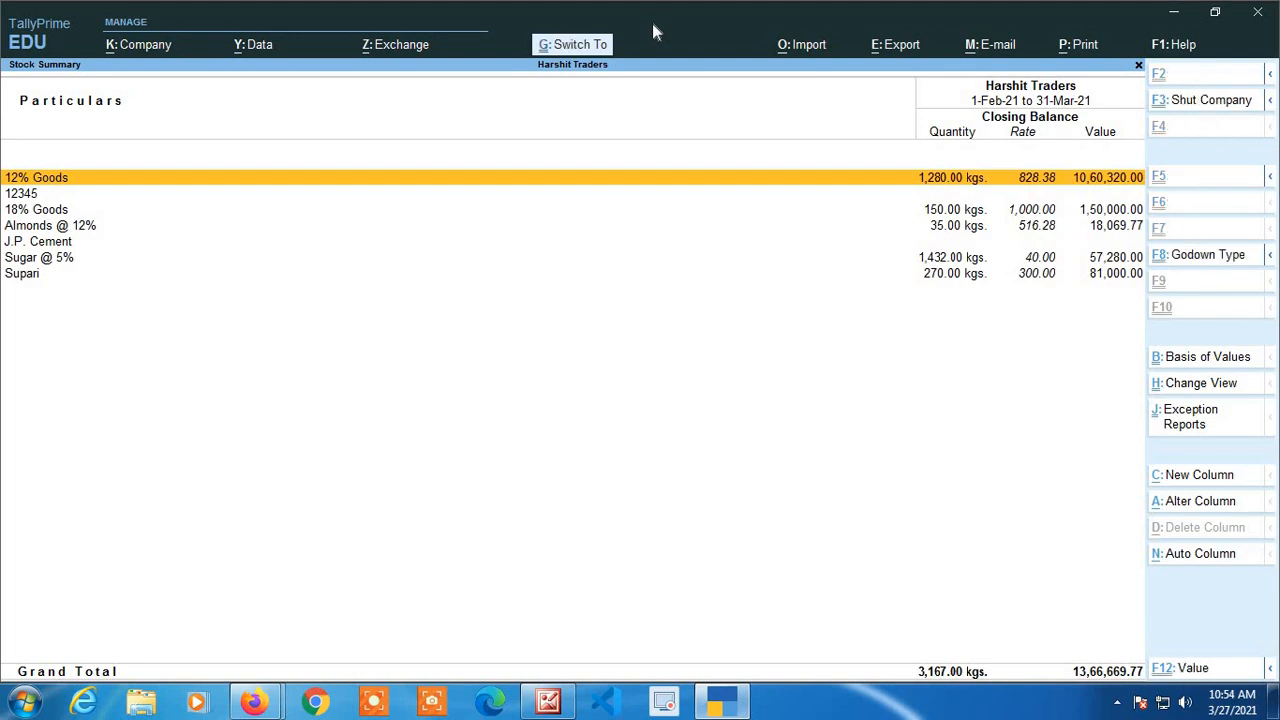
Switch from the Stock Summary to the Day Book, then close back to the Gateway of Tally.
{"action": "key", "text": "ctrl+g"}
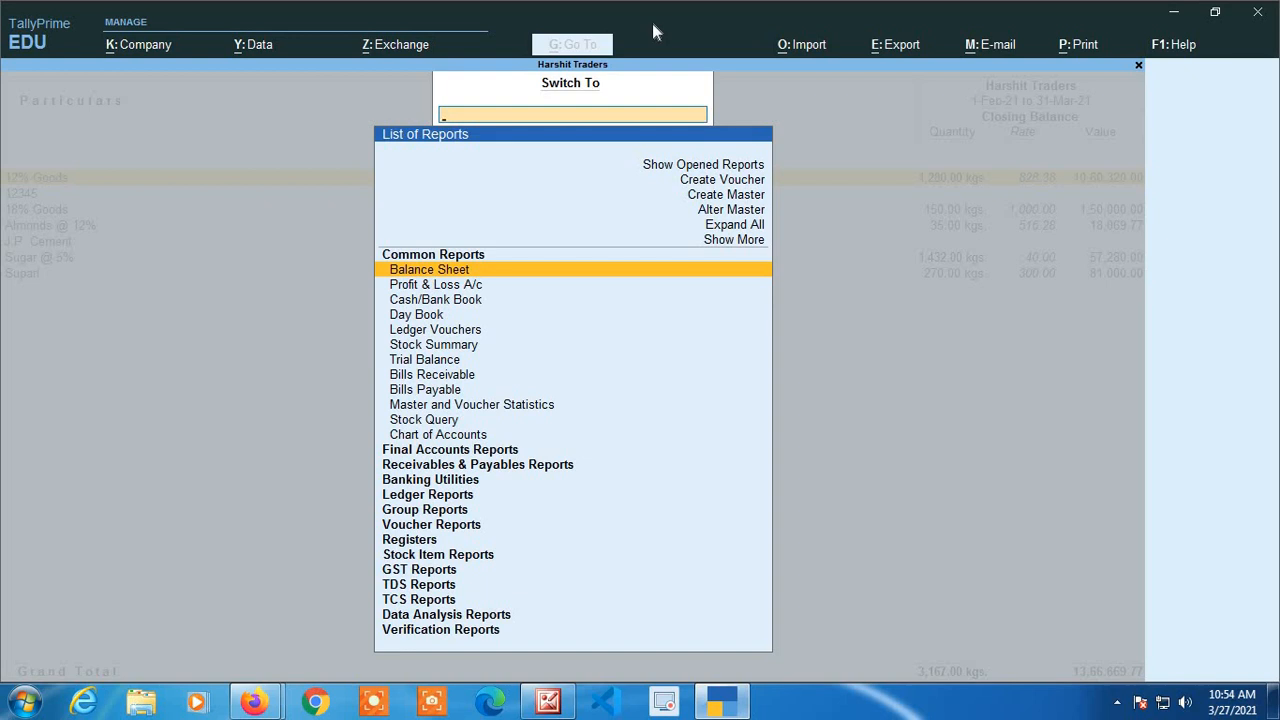
{"action": "key", "text": "Down"}
{"action": "key", "text": "Down"}
{"action": "key", "text": "Down"}
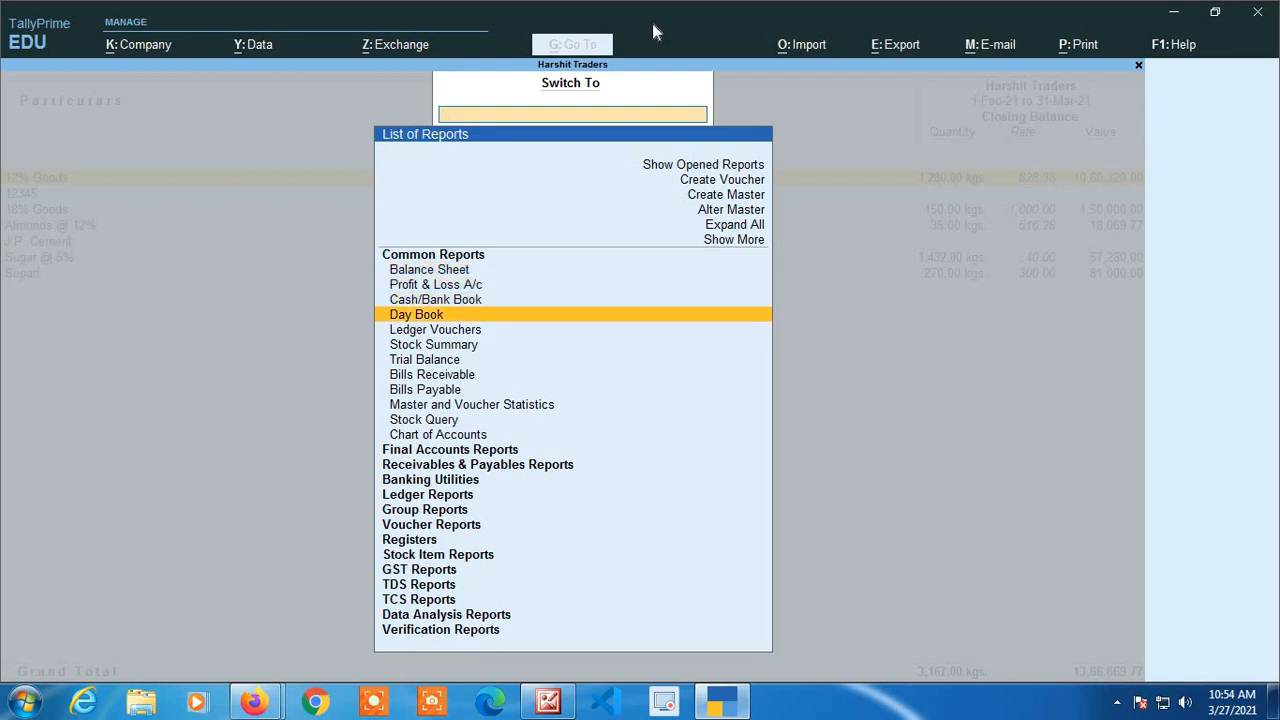
{"action": "key", "text": "Return"}
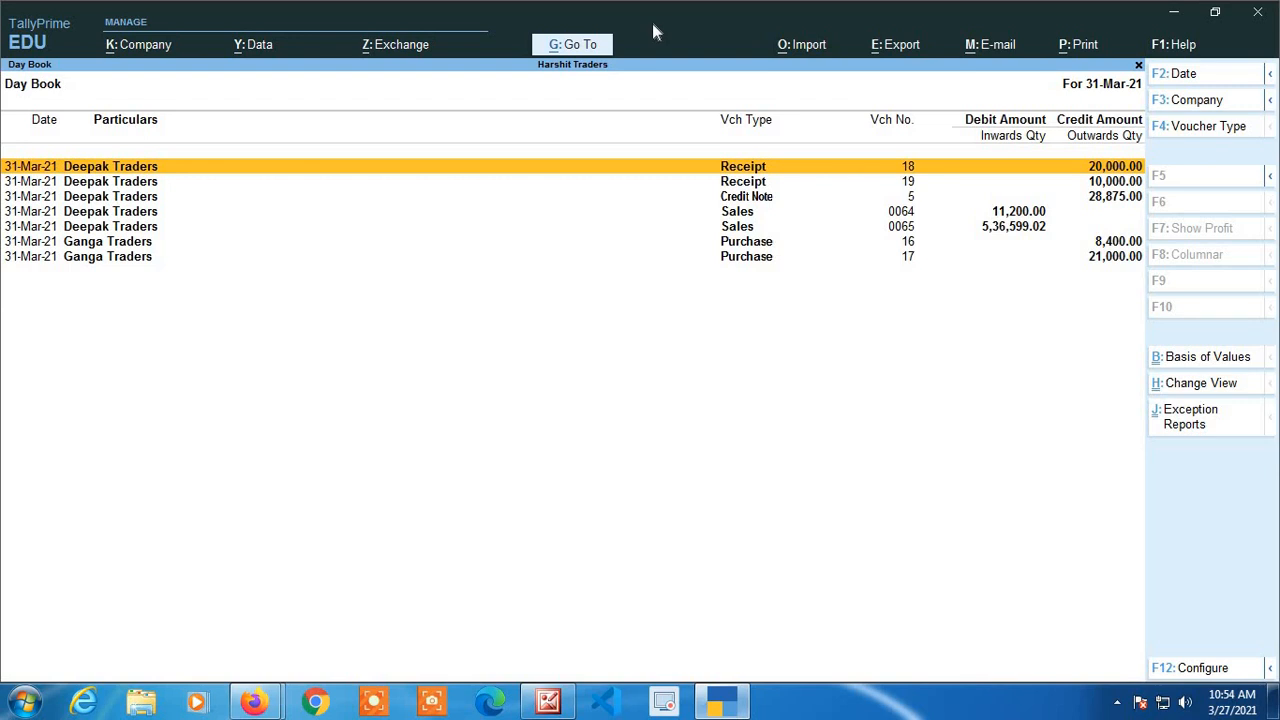
{"action": "key", "text": "Escape"}
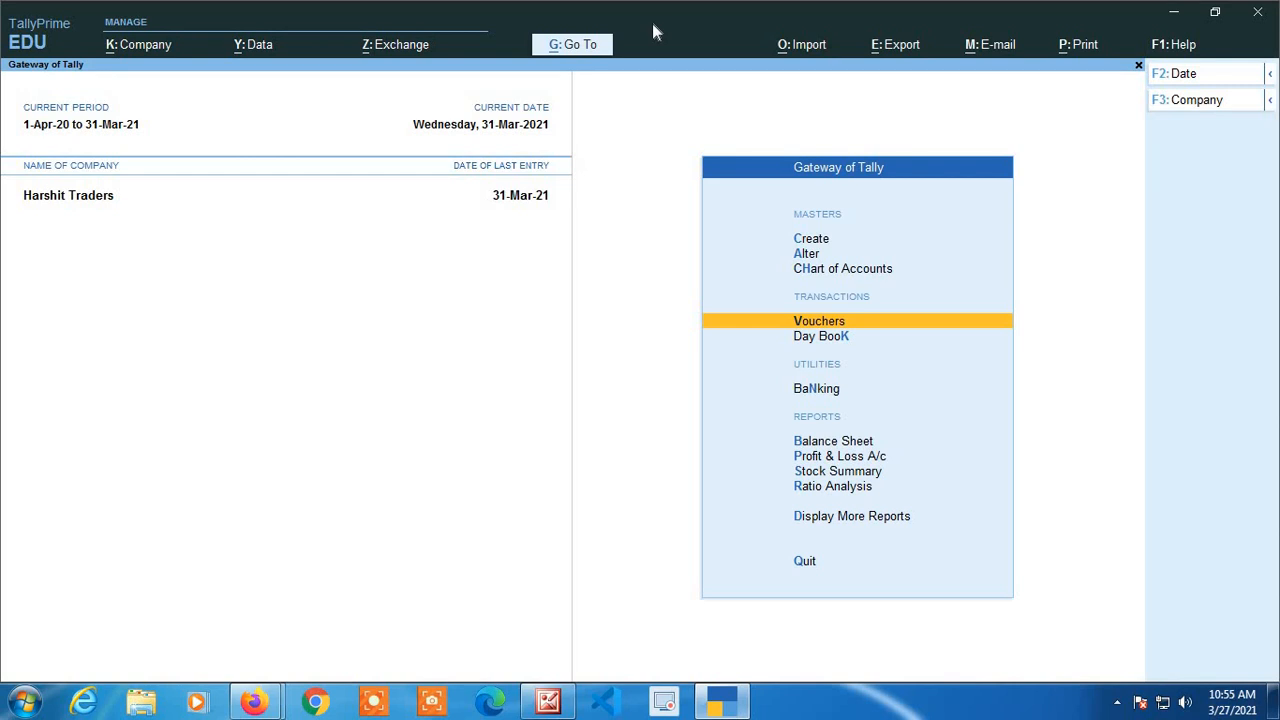
Open voucher entry and switch from the blank sales voucher to the Purchase Register by finding "Purchase".
{"action": "key", "text": "Return"}
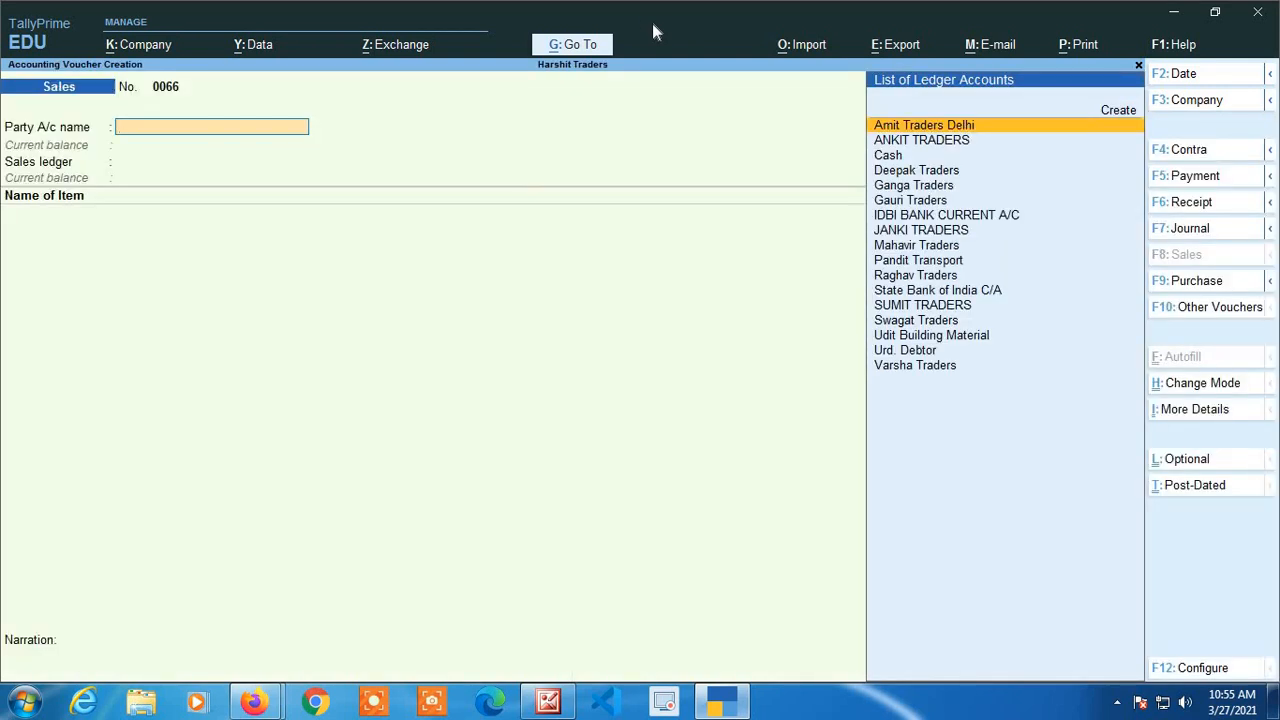
{"action": "key", "text": "ctrl+g"}
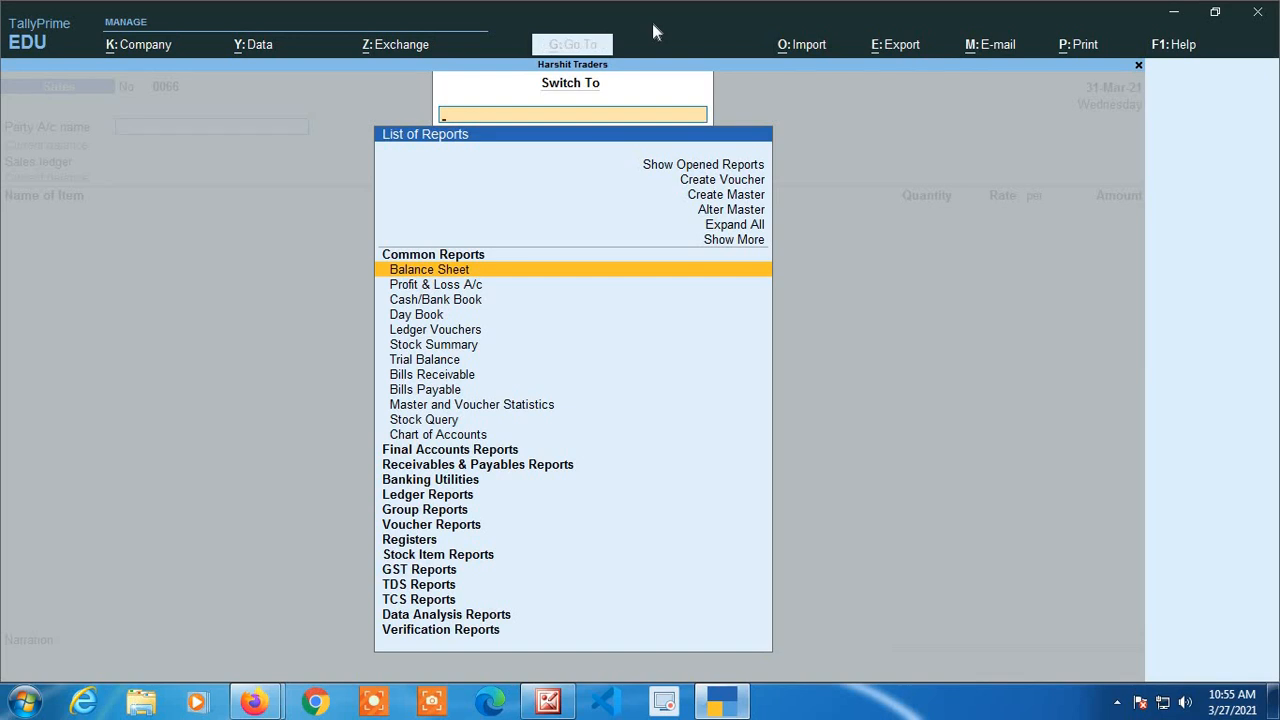
{"action": "type", "text": "Purch"}
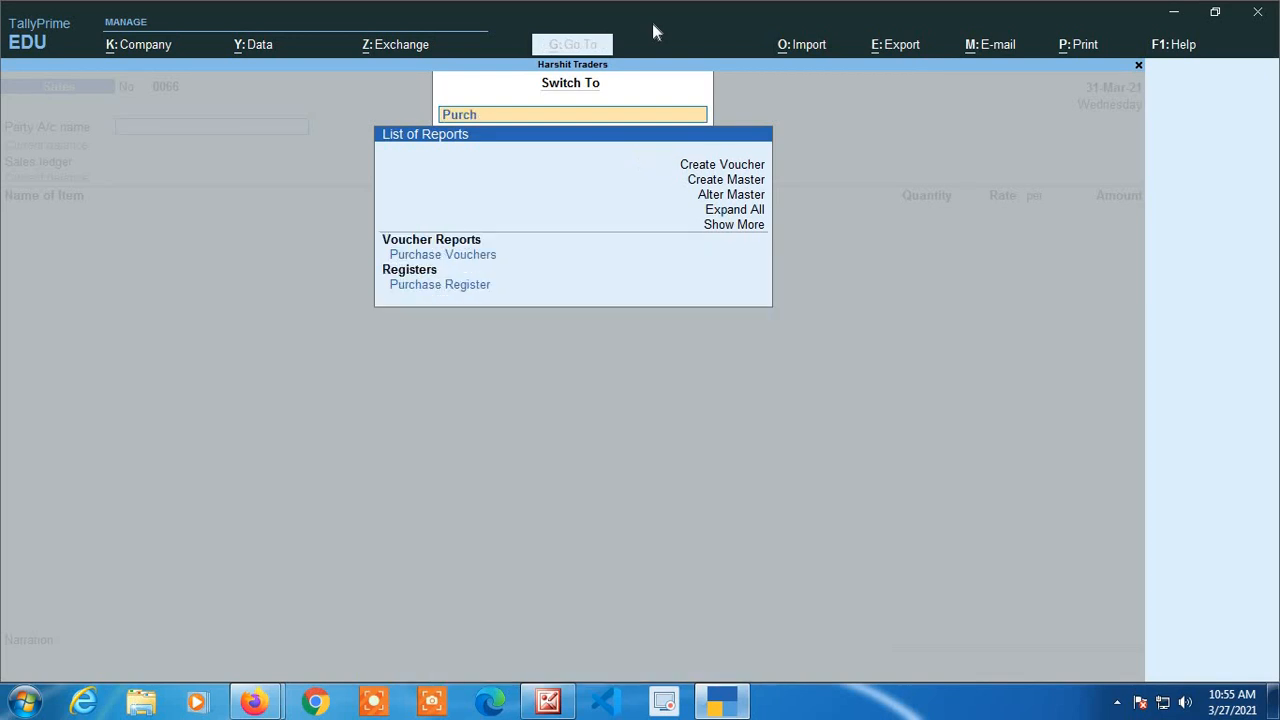
{"action": "type", "text": "ase"}
{"action": "key", "text": "Down"}
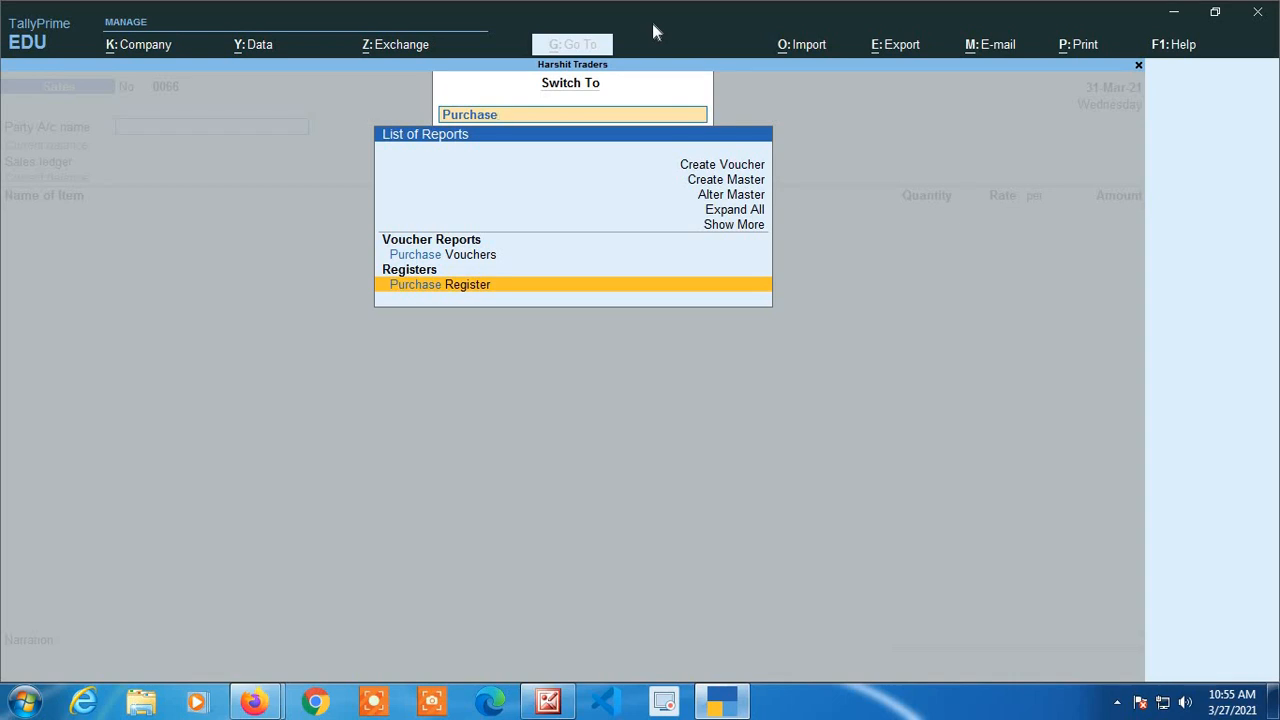
{"action": "key", "text": "Return"}
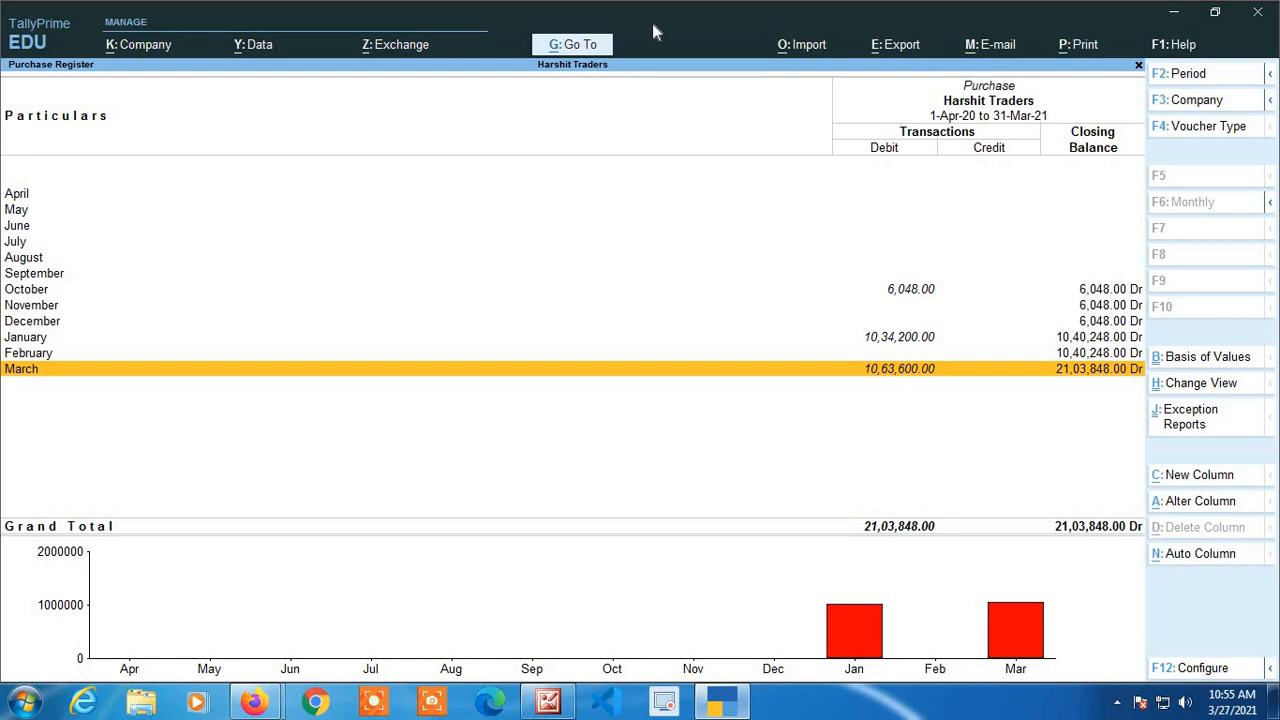
Find "Sales" through Go To, open the Sales Register and drill down into March's sales voucher list.
{"action": "key", "text": "alt+g"}
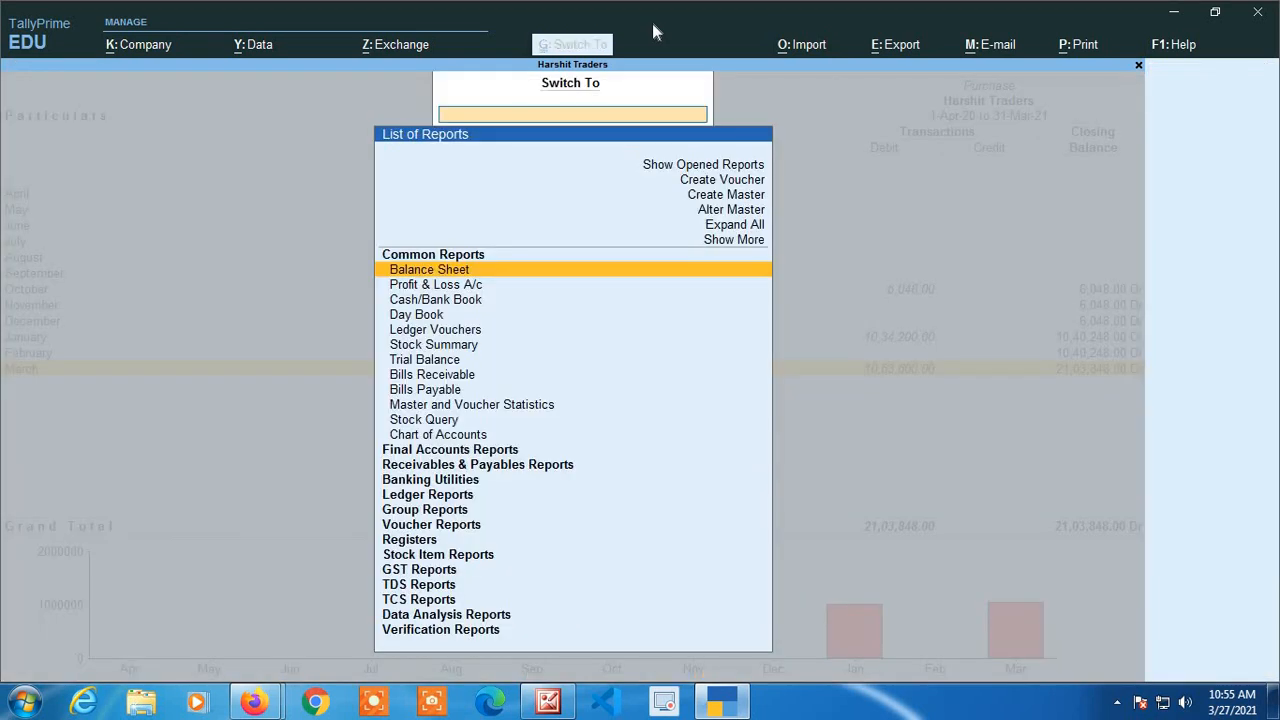
{"action": "type", "text": "Sales"}
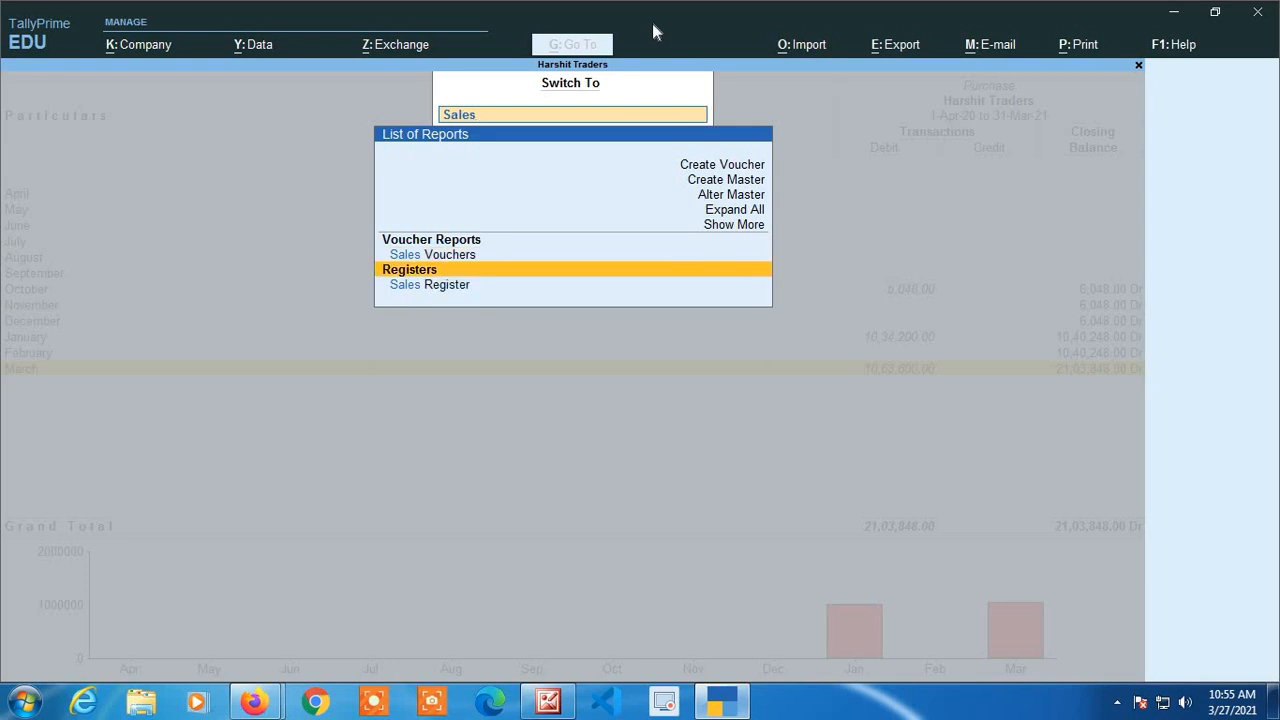
{"action": "key", "text": "Down"}
{"action": "key", "text": "Return"}
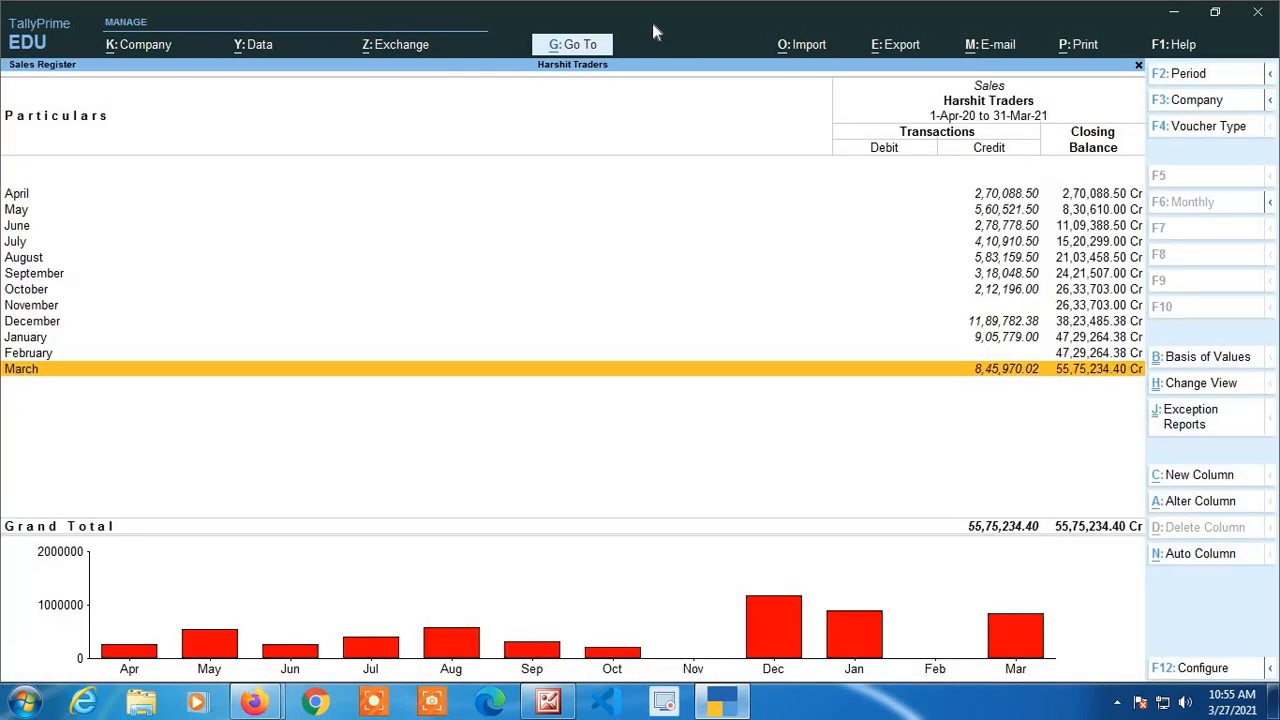
{"action": "key", "text": "Return"}
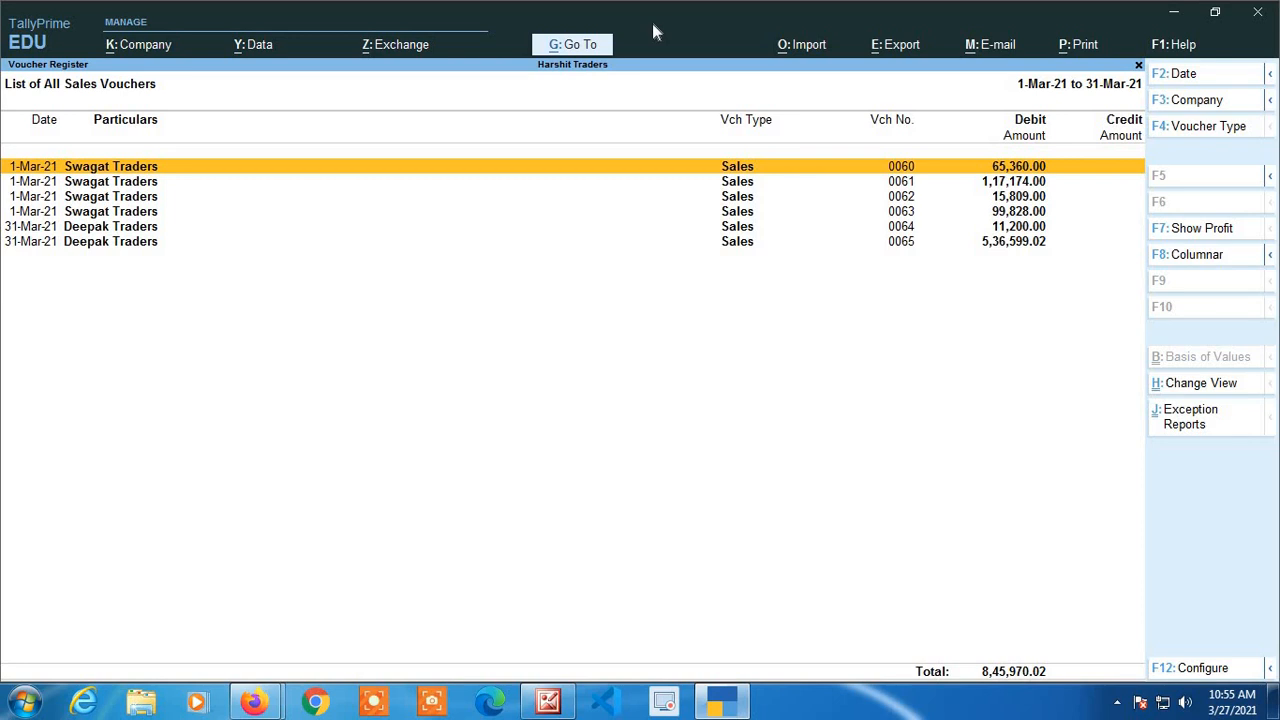
{"action": "key", "text": "Escape"}
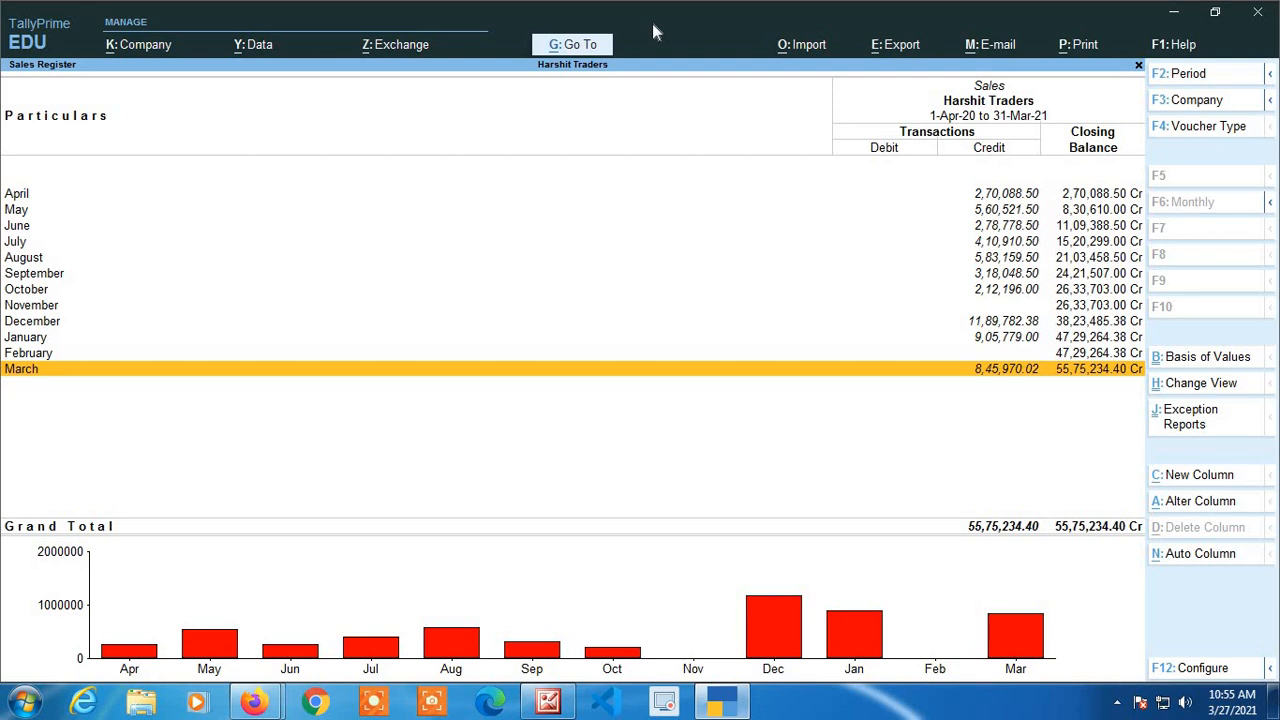
{"action": "key", "text": "Return"}
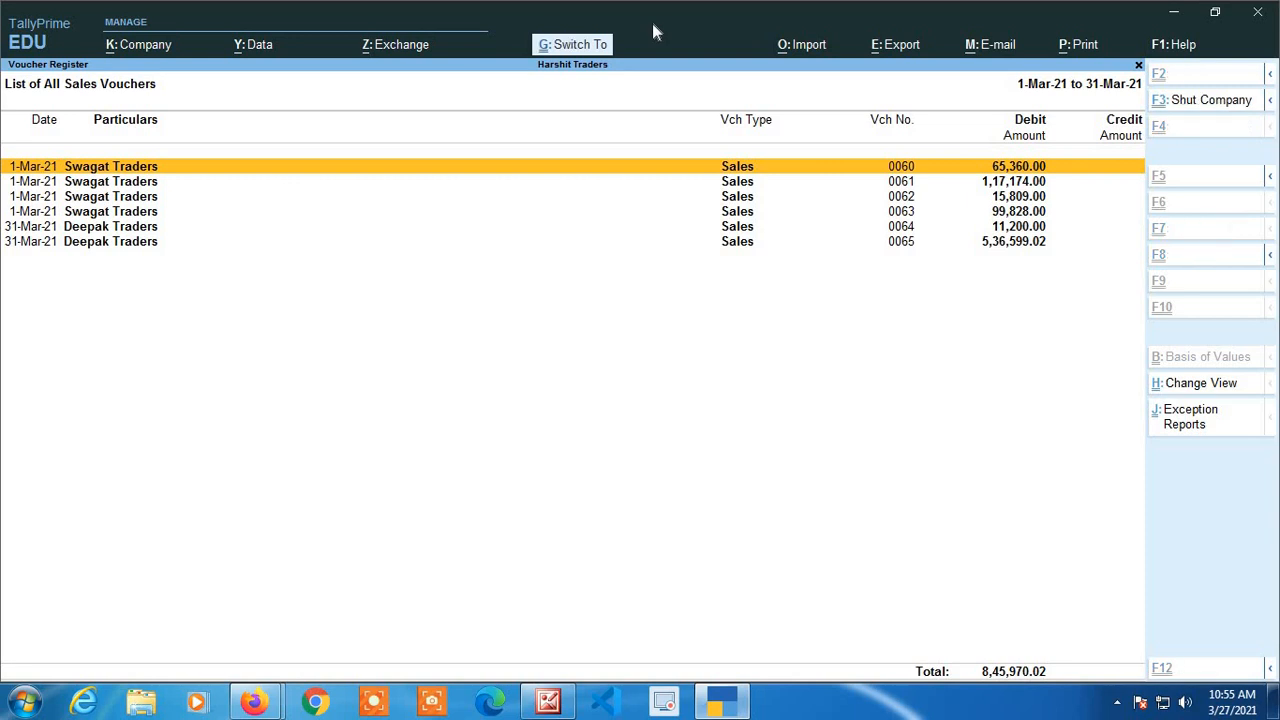
Switch from March's sales voucher list to the GSTR-1 report by finding "Gstr-1".
{"action": "key", "text": "ctrl+g"}
{"action": "type", "text": "Gstr"}
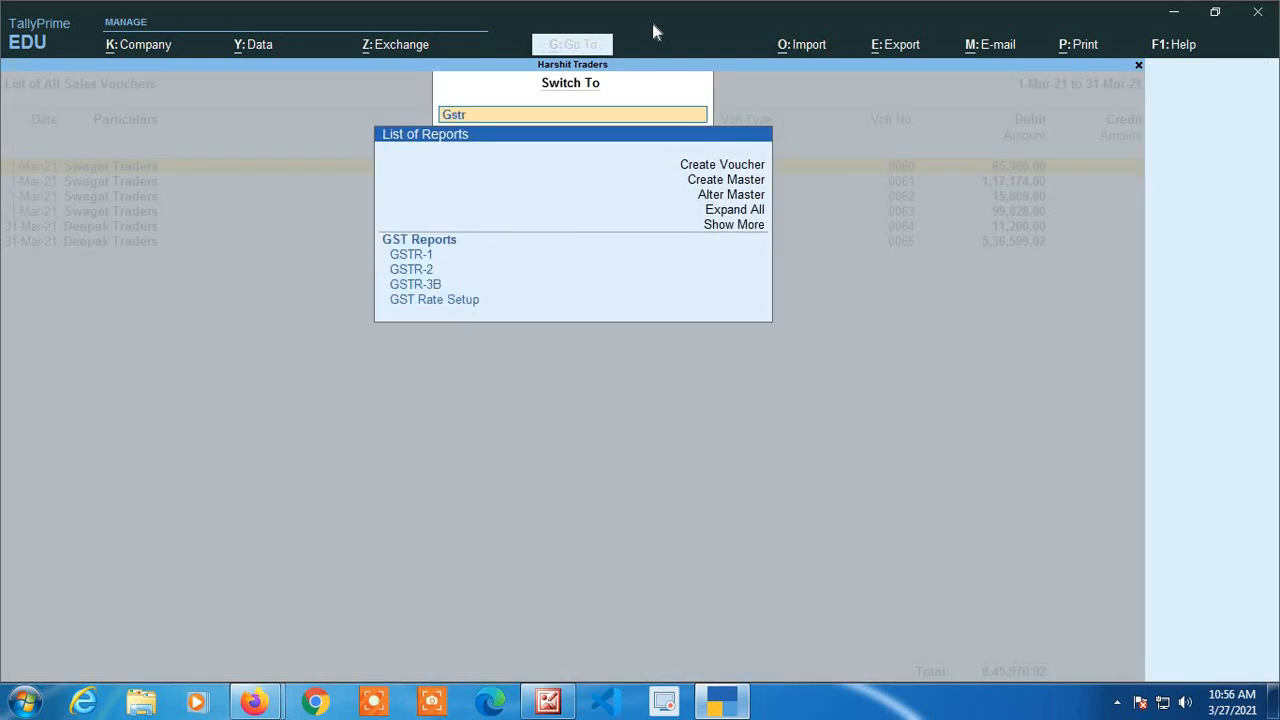
{"action": "type", "text": "-1"}
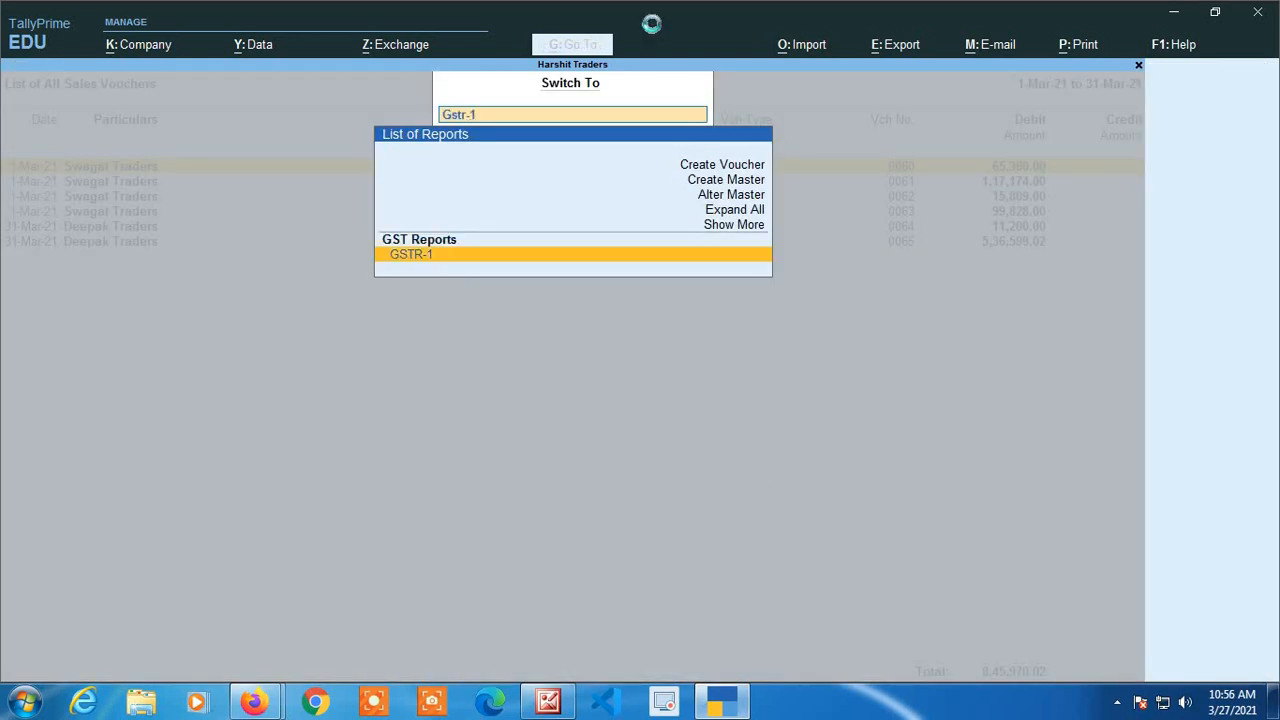
{"action": "key", "text": "Return"}
From the Gateway of Tally, find "Purchase" through Go To, open the Purchase Register, and view March's vouchers before returning to the register.
{"action": "key", "text": "Escape"}
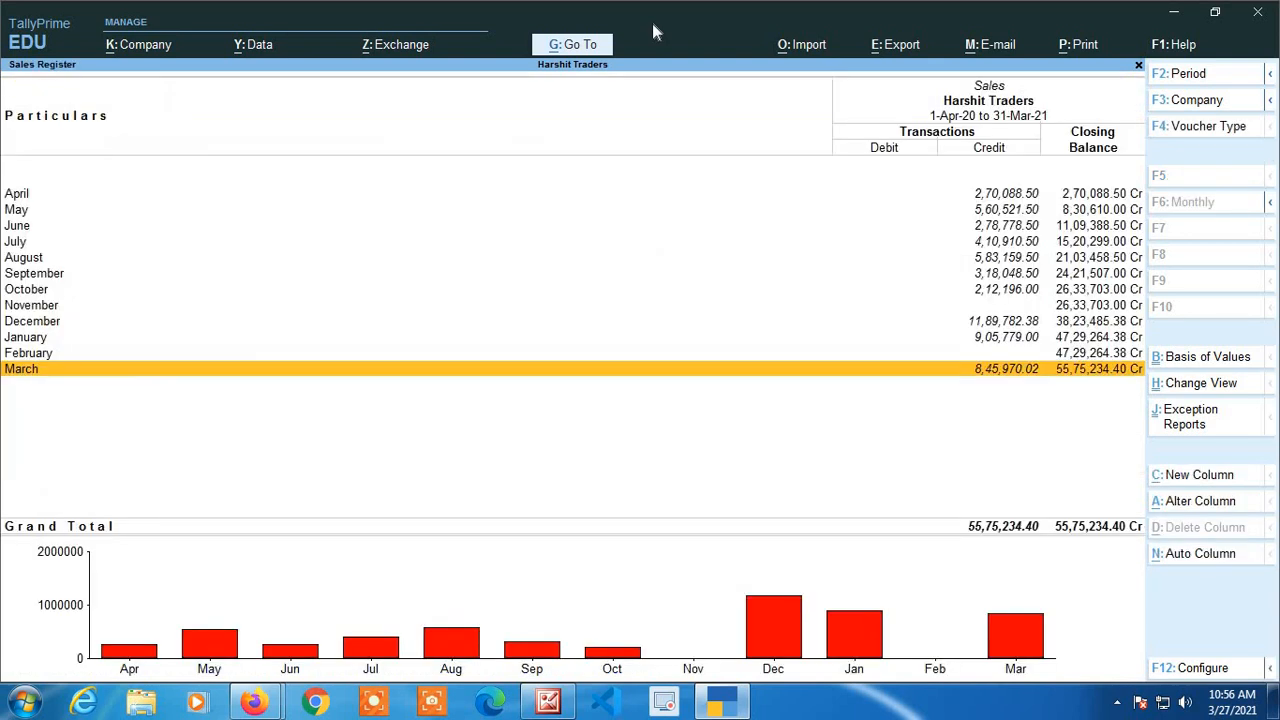
{"action": "key", "text": "Escape"}
{"action": "key", "text": "alt+g"}
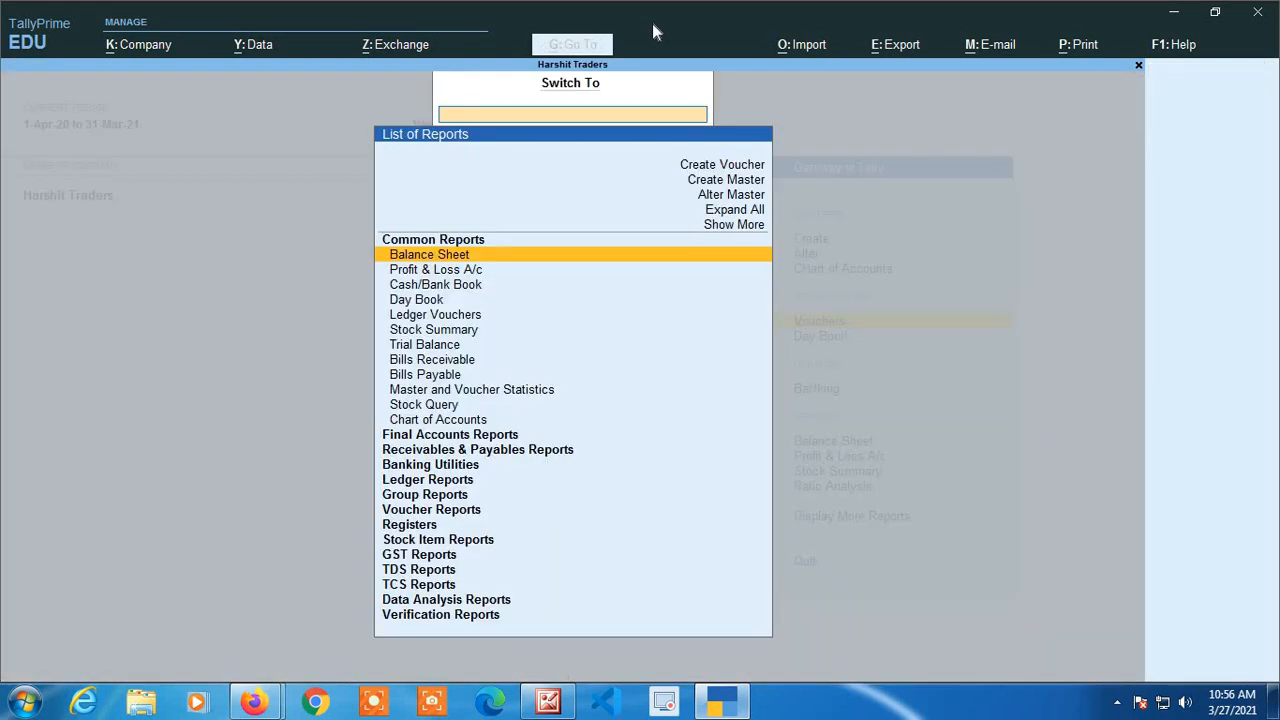
{"action": "type", "text": "Pu"}
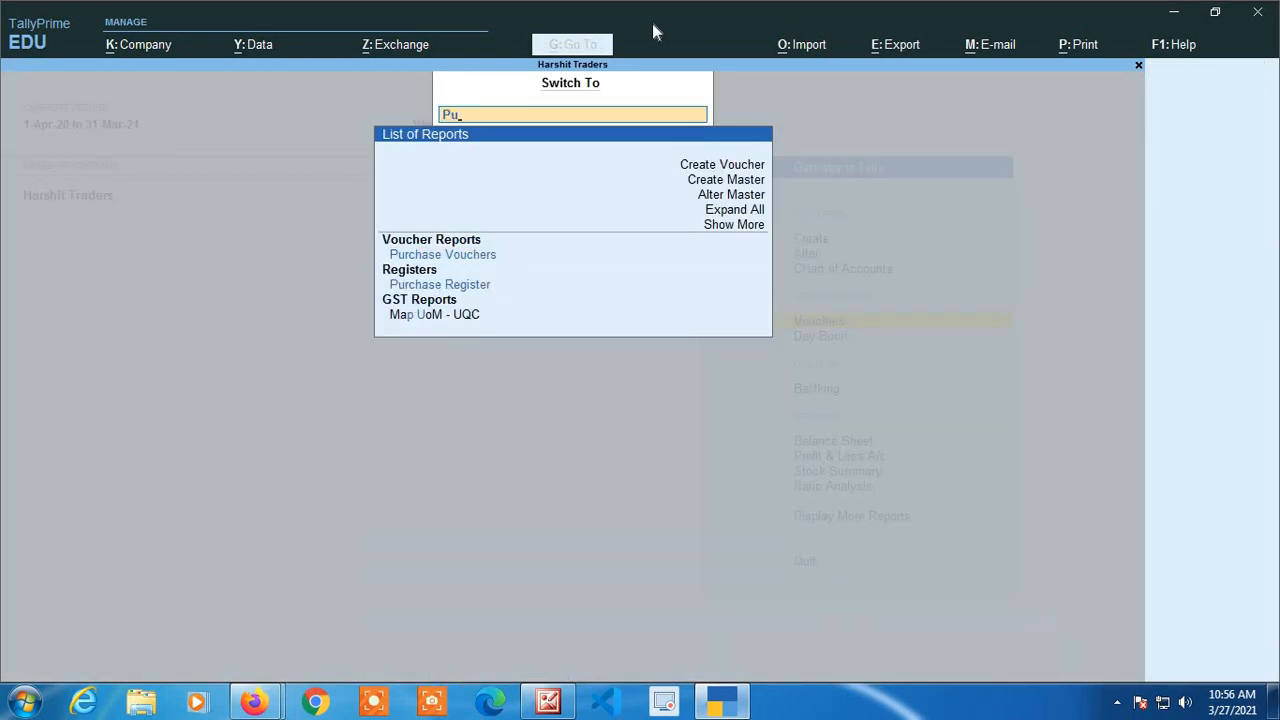
{"action": "type", "text": "rchase"}
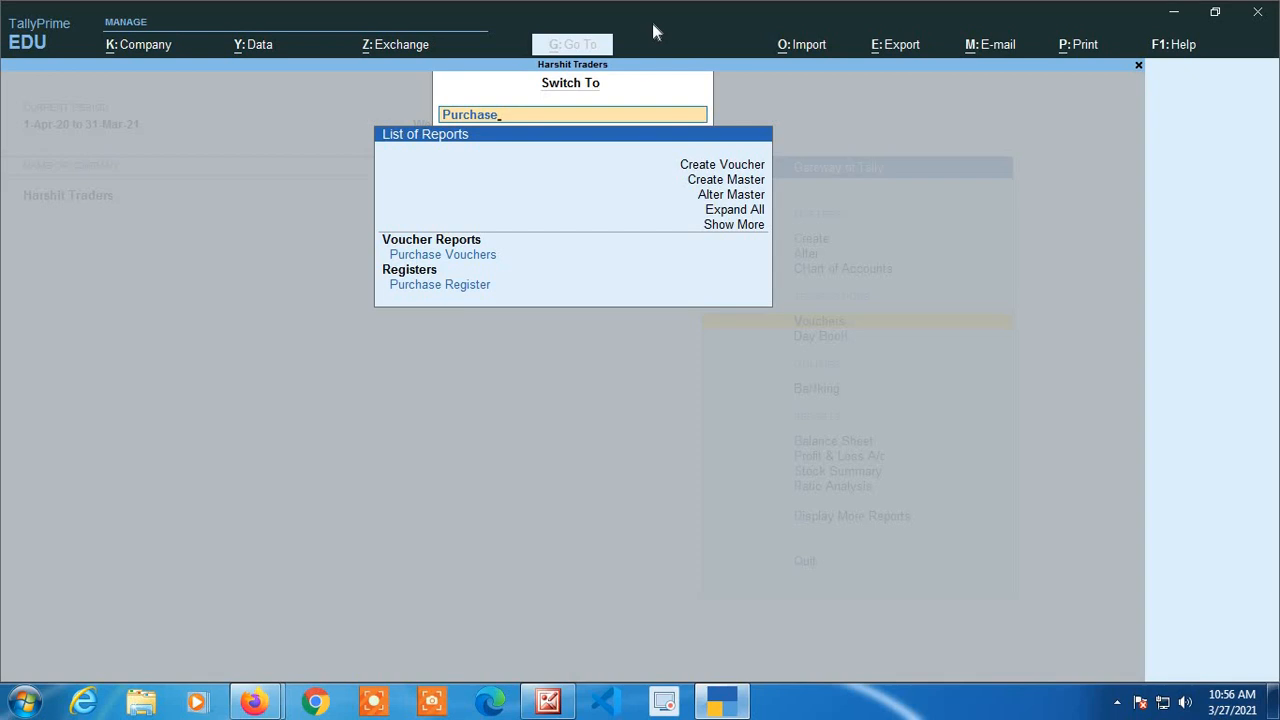
{"action": "key", "text": "Down"}
{"action": "key", "text": "Down"}
{"action": "key", "text": "Down"}
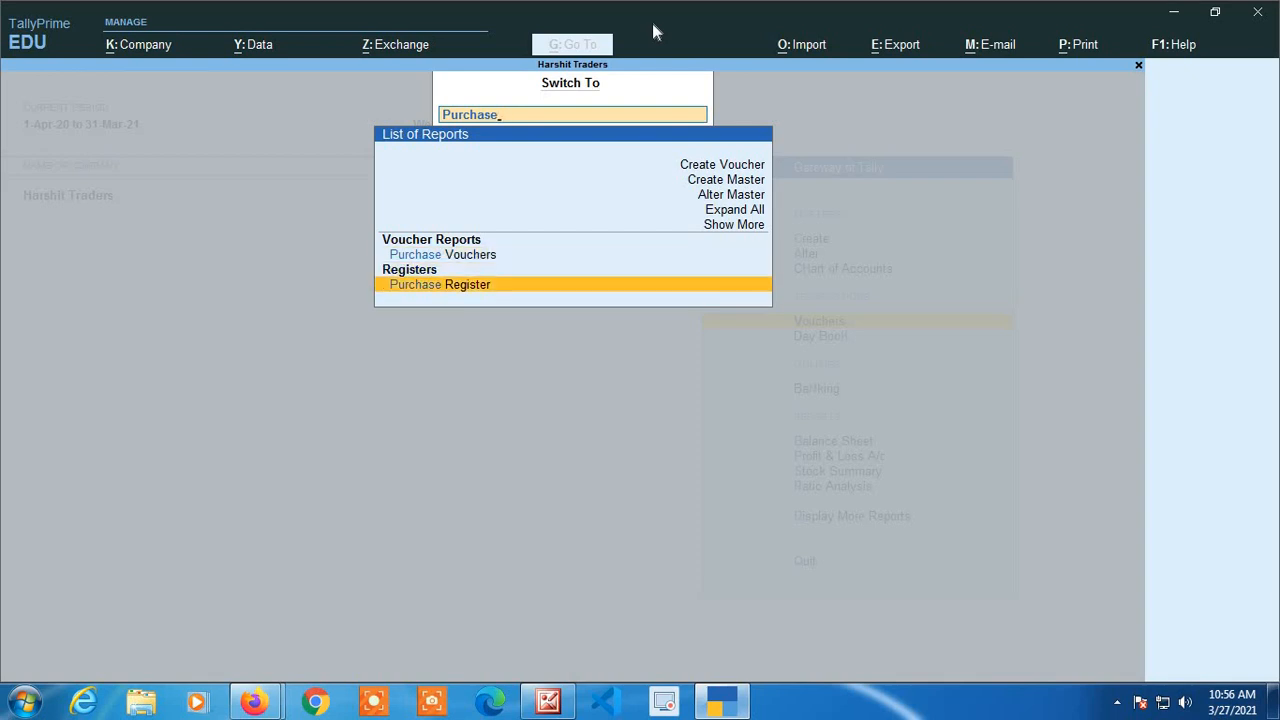
{"action": "key", "text": "Return"}
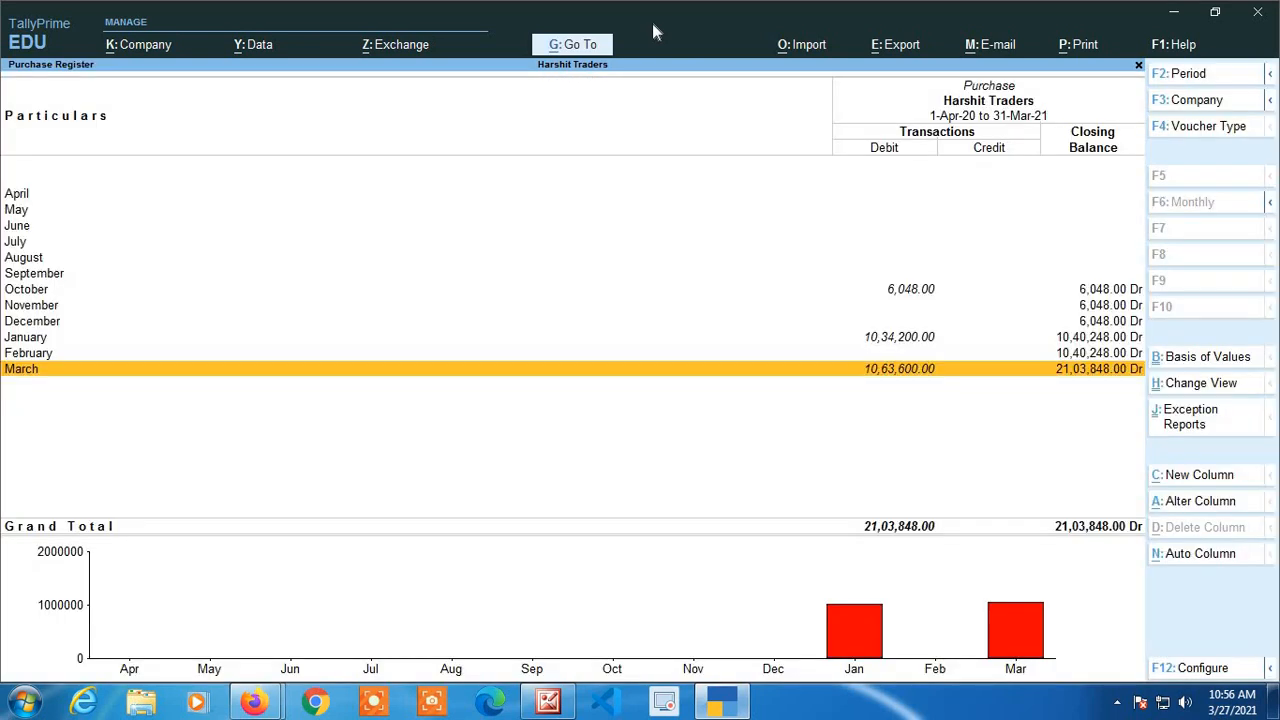
{"action": "key", "text": "Return"}
{"action": "key", "text": "Escape"}
Switch from the Purchase Register to the Stock Summary by finding "Stock su", then close back to the Gateway of Tally.
{"action": "key", "text": "ctrl+g"}
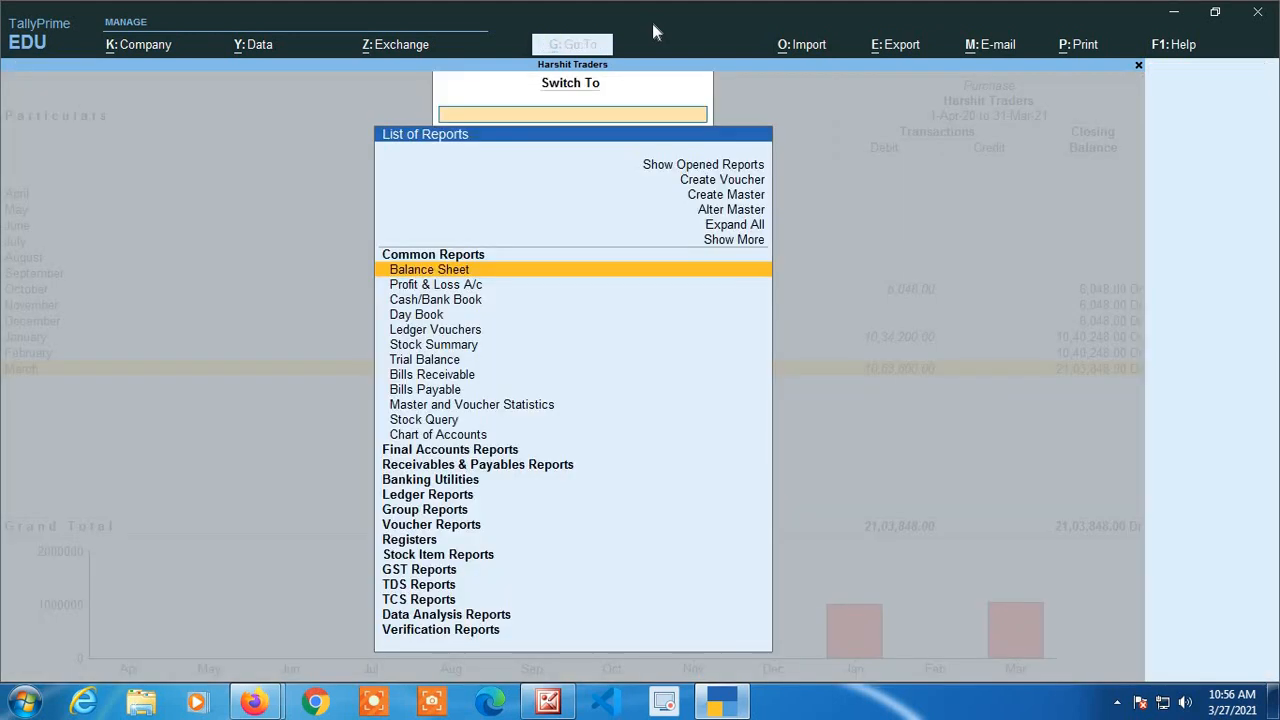
{"action": "type", "text": "stock"}
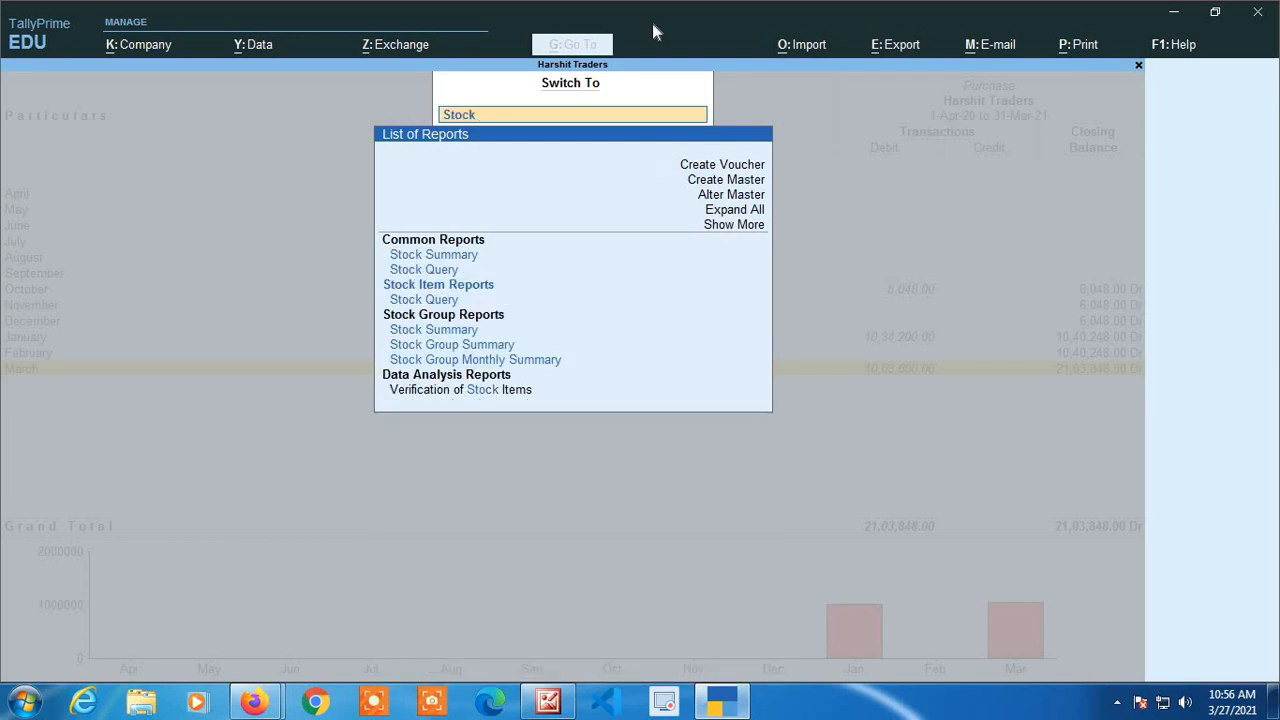
{"action": "type", "text": "su"}
{"action": "key", "text": "Return"}
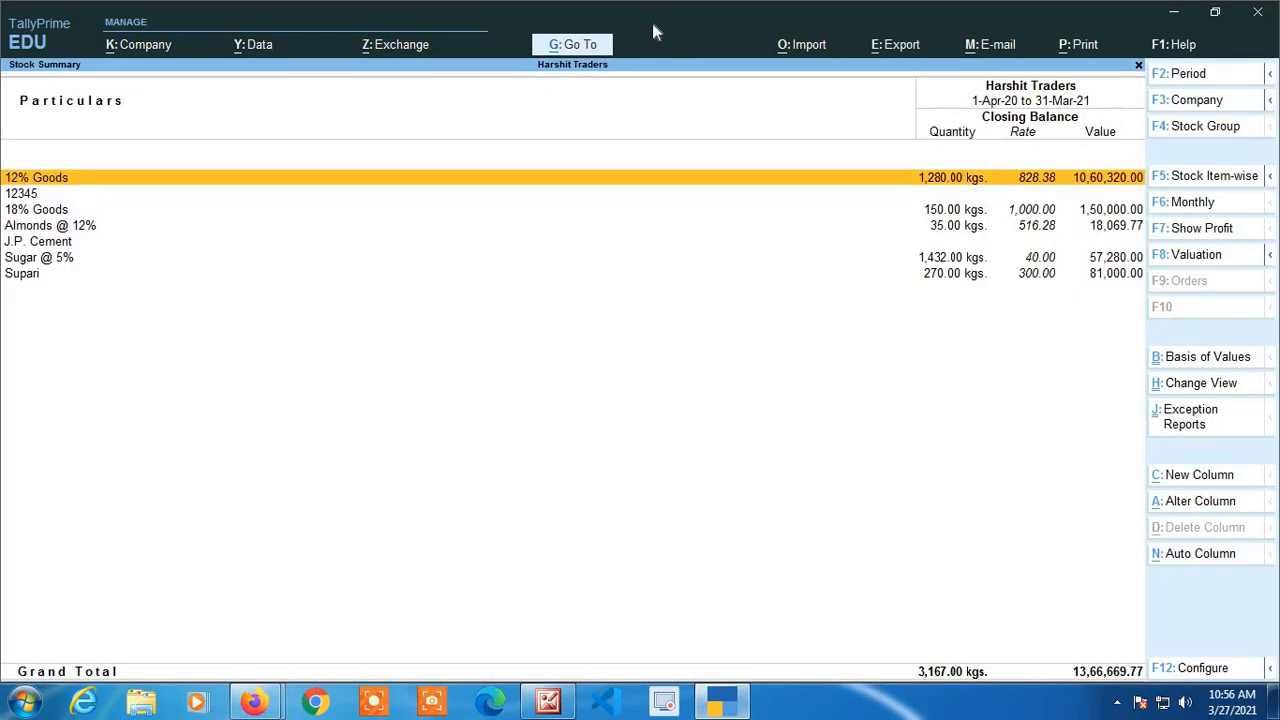
{"action": "key", "text": "Escape"}
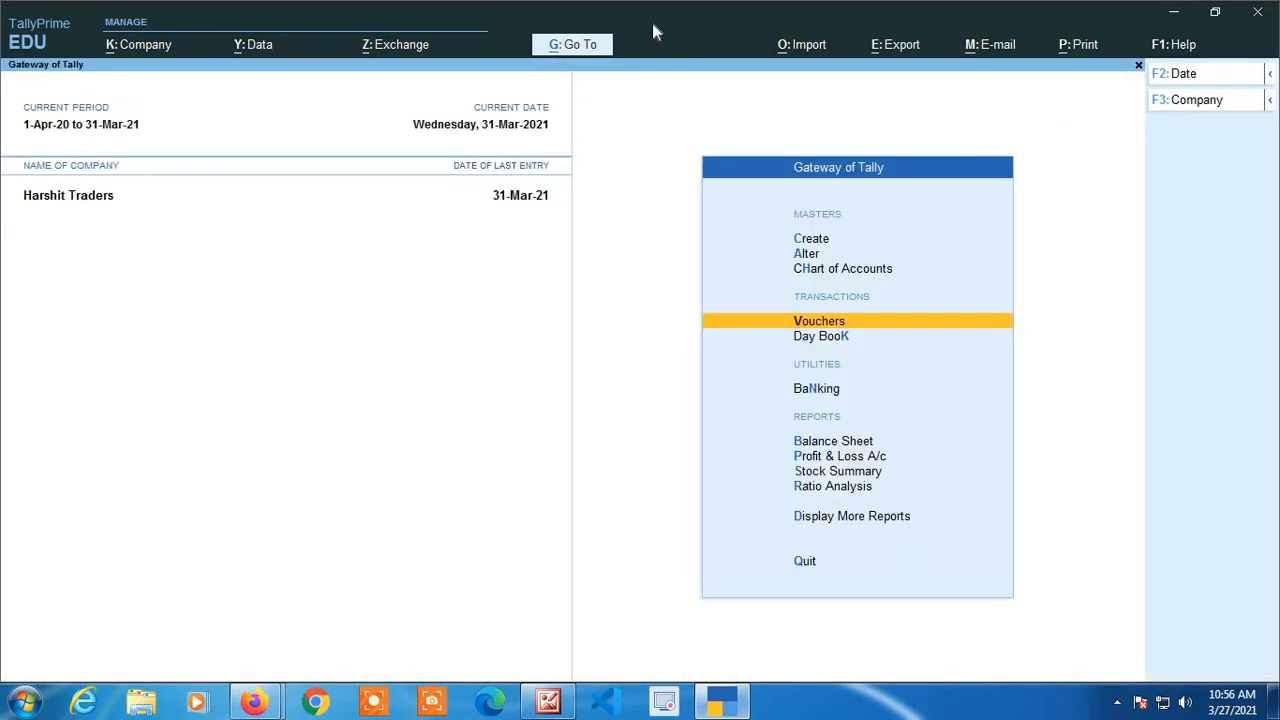
{"action": "key", "text": "alt+g"}
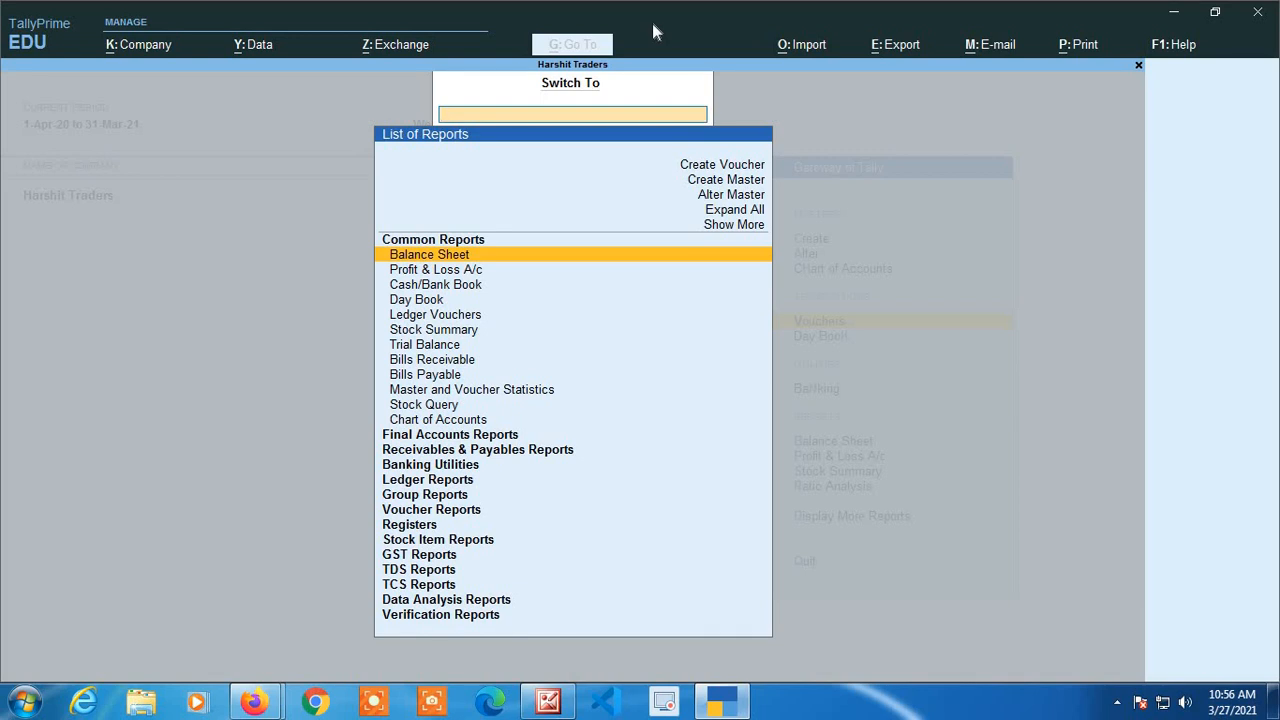
{"action": "key", "text": "Escape"}
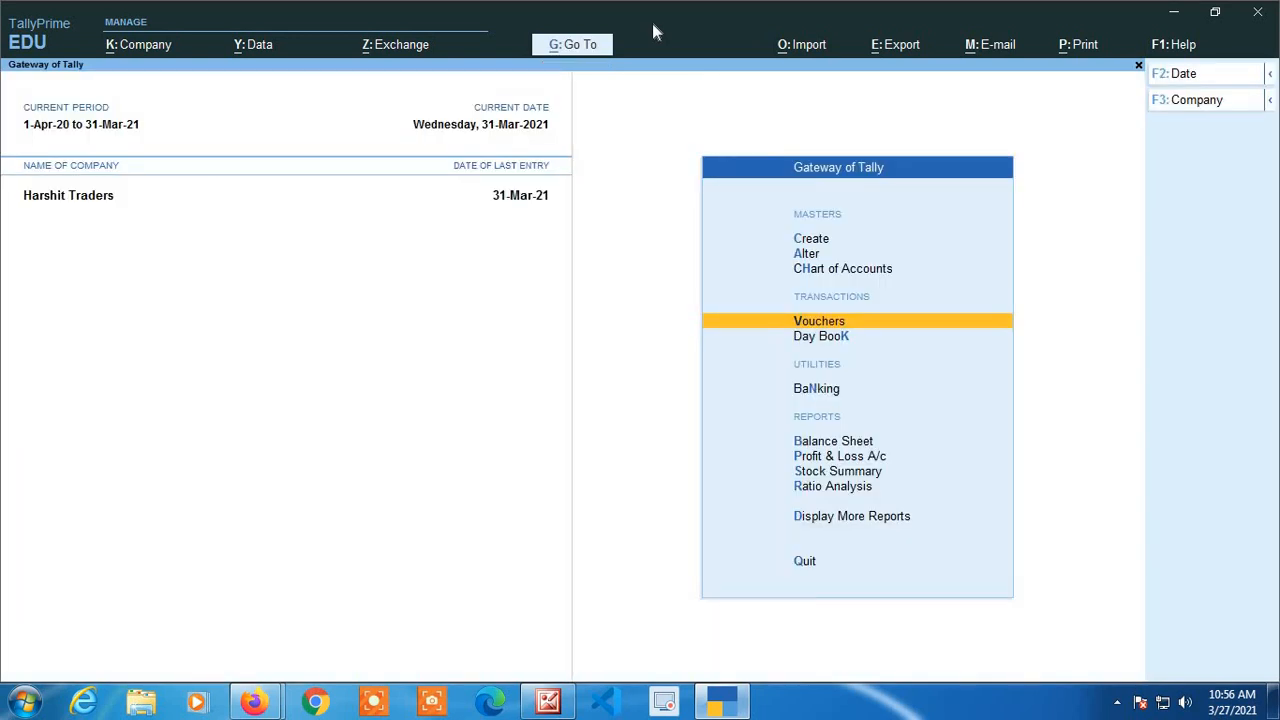